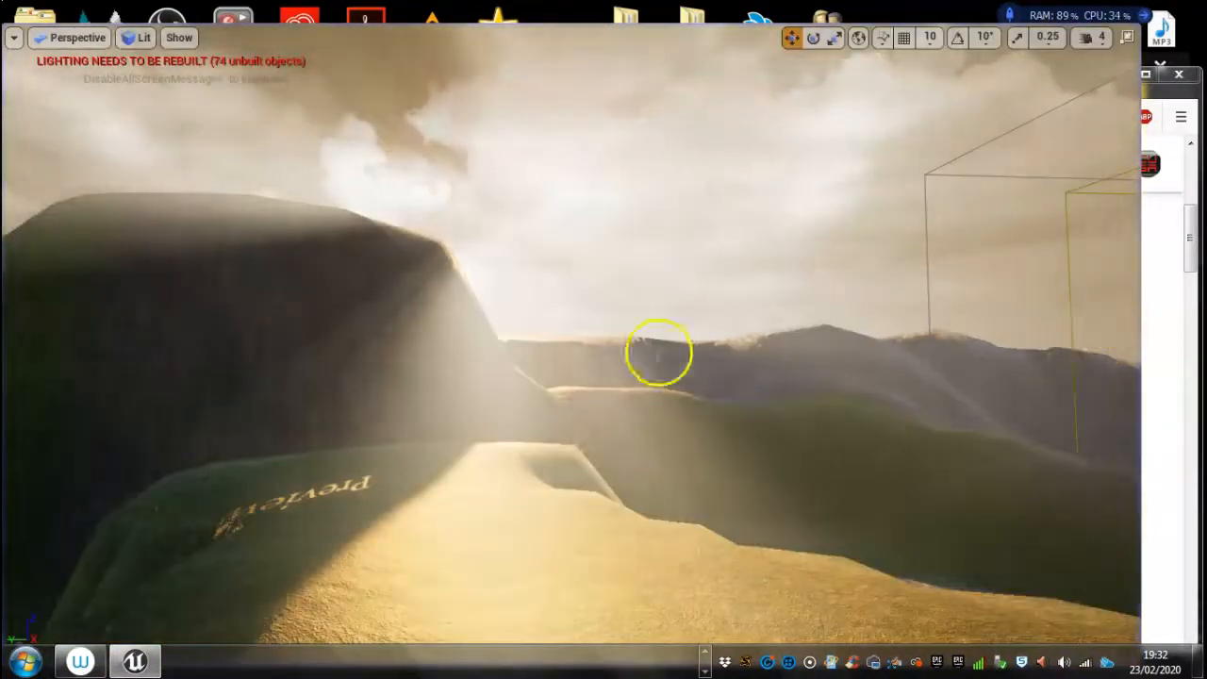
key(F11)
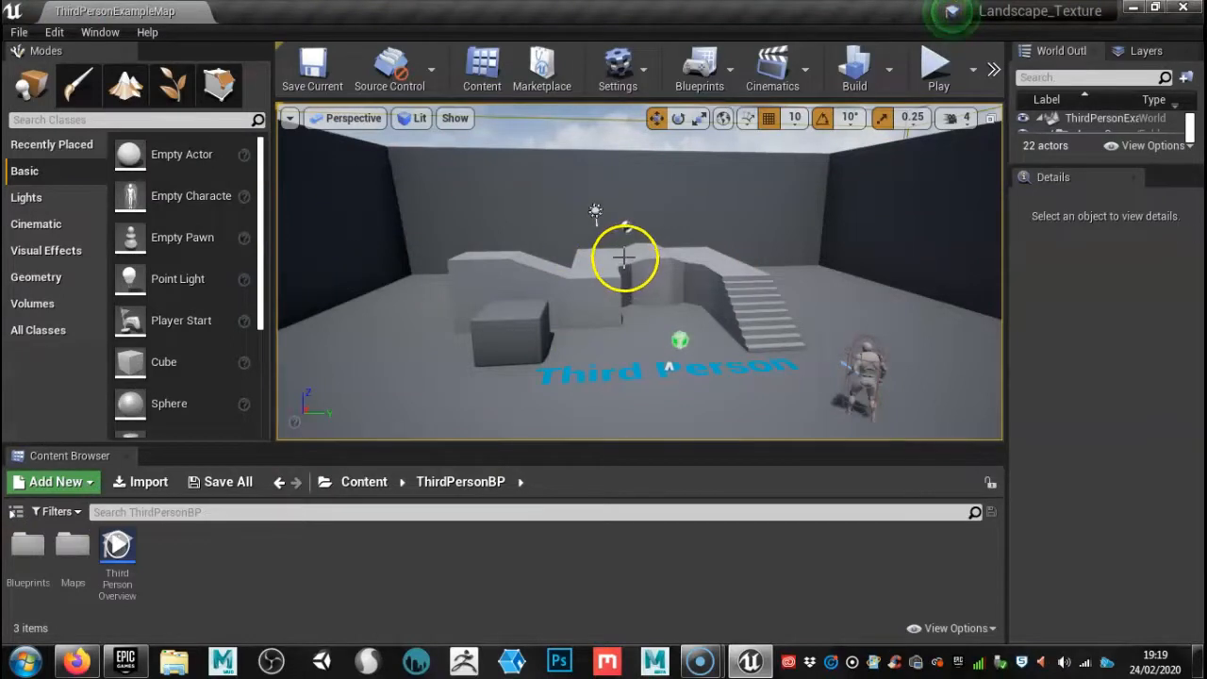
Step: Set the viewport camera speed to 8
right_drag(625, 255, 720, 236)
drag(763, 250, 764, 251)
right_drag(764, 250, 765, 250)
key(s)
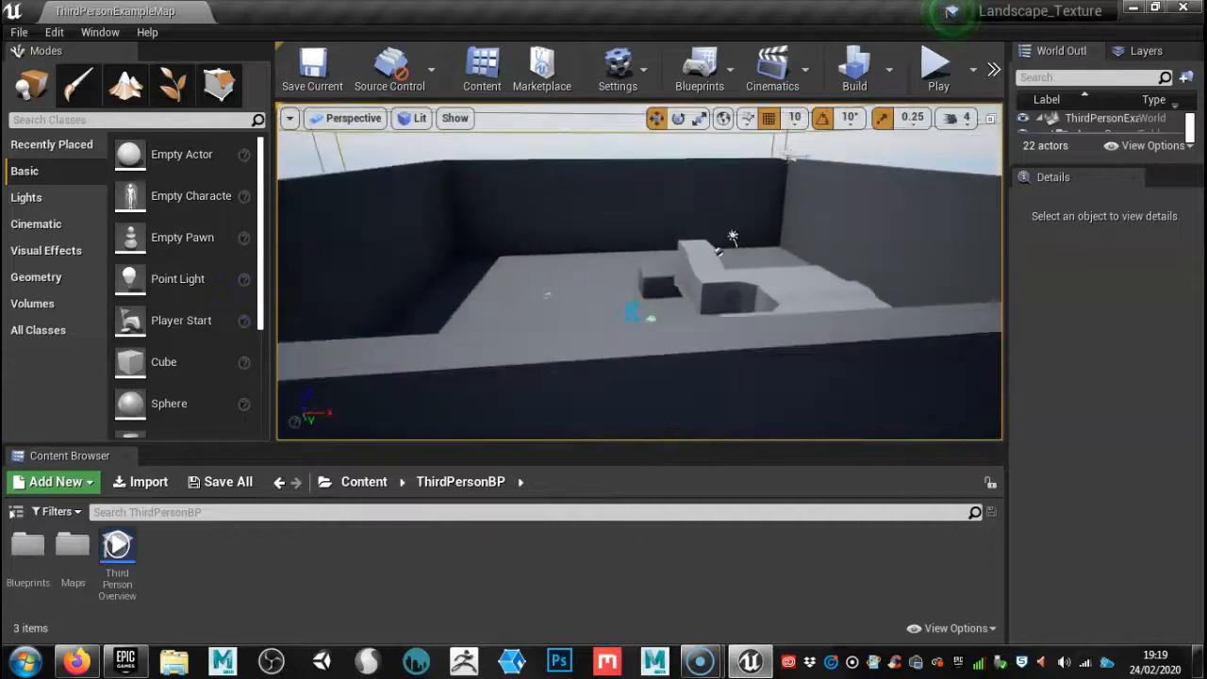
click(958, 125)
drag(1007, 161, 1065, 162)
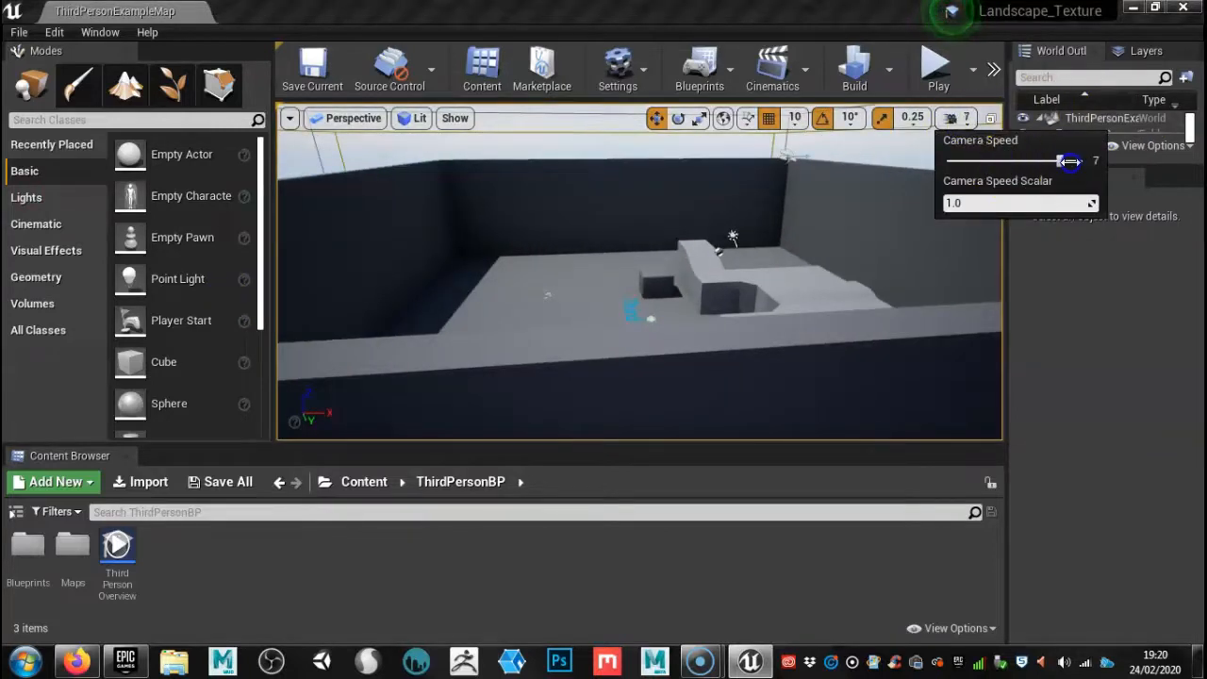
Step: Switch to Landscape mode to set up a new landscape around the walled arena
alt+right_drag(880, 253, 856, 274)
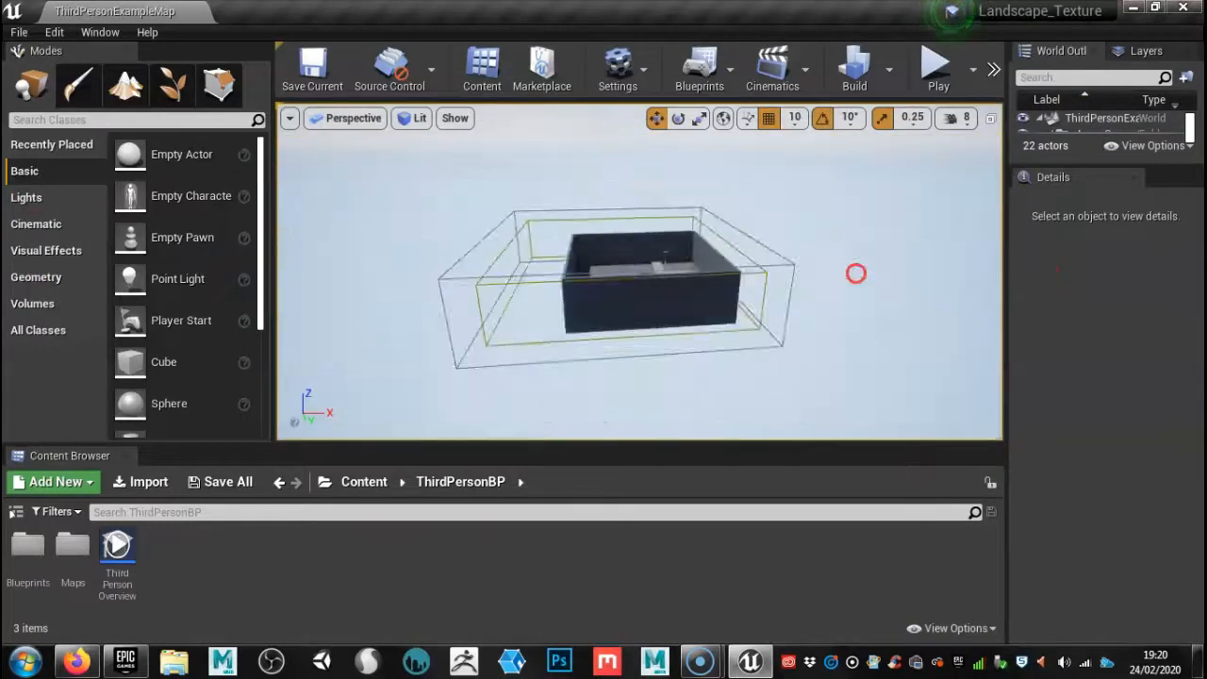
alt+drag(834, 244, 1198, 208)
alt+right_drag(834, 247, 789, 301)
alt+drag(789, 302, 722, 333)
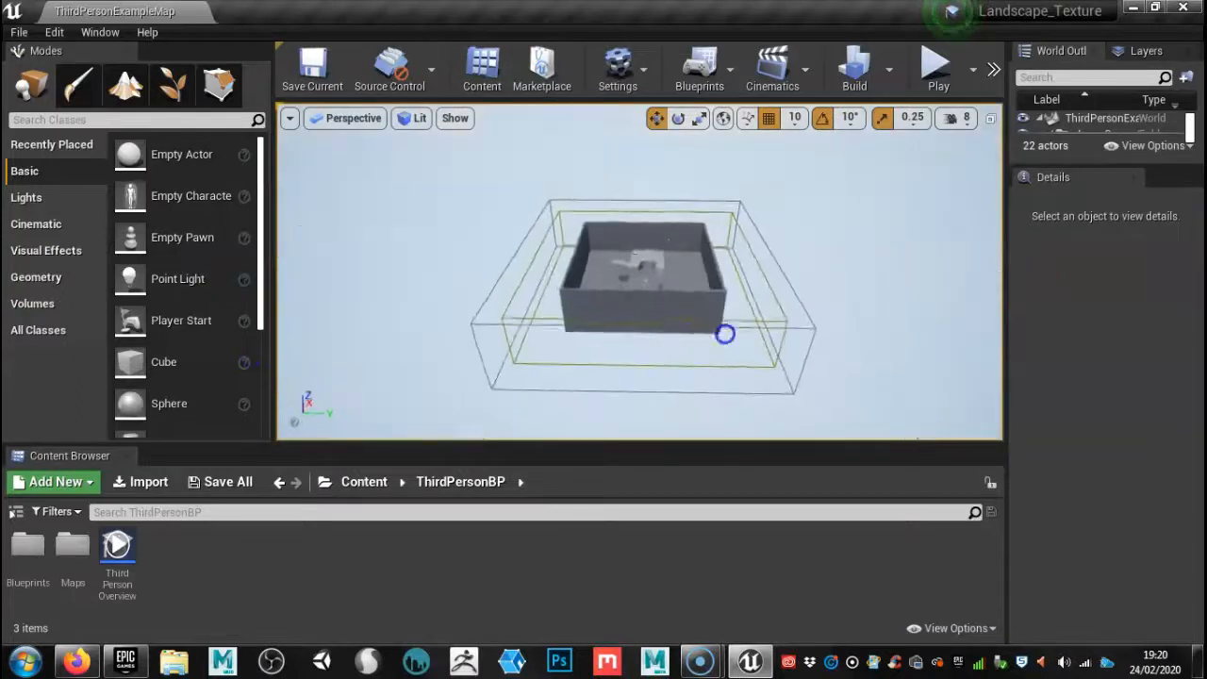
alt+right_drag(722, 334, 748, 293)
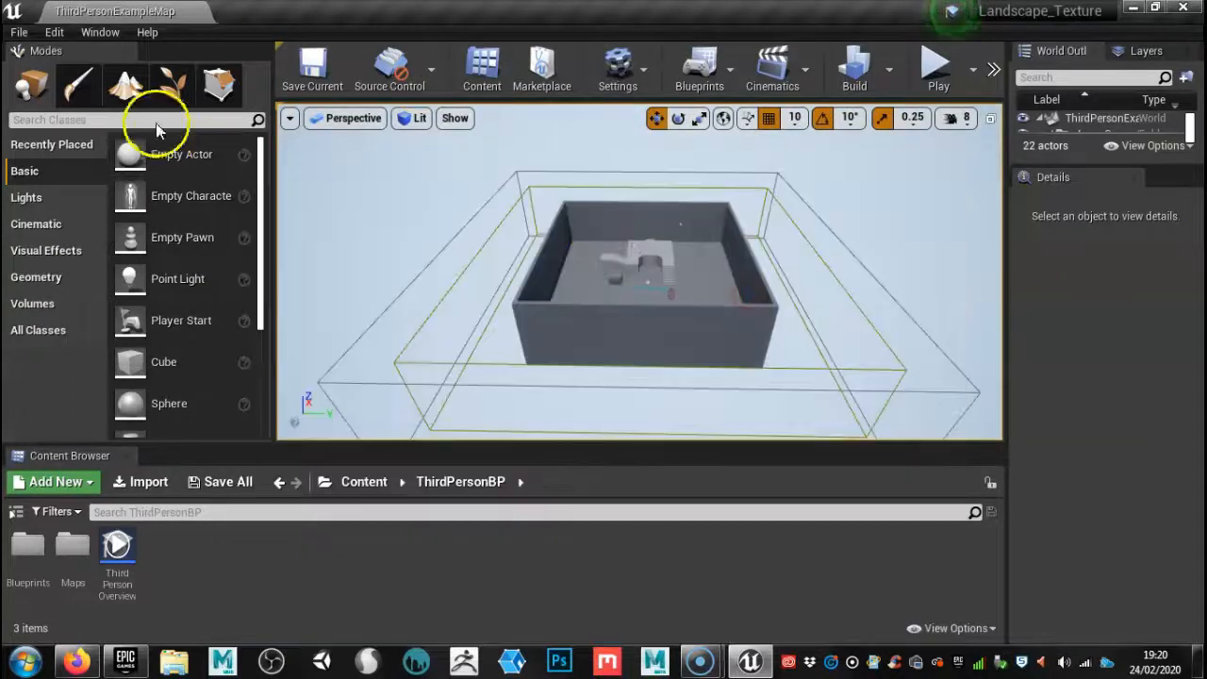
click(127, 75)
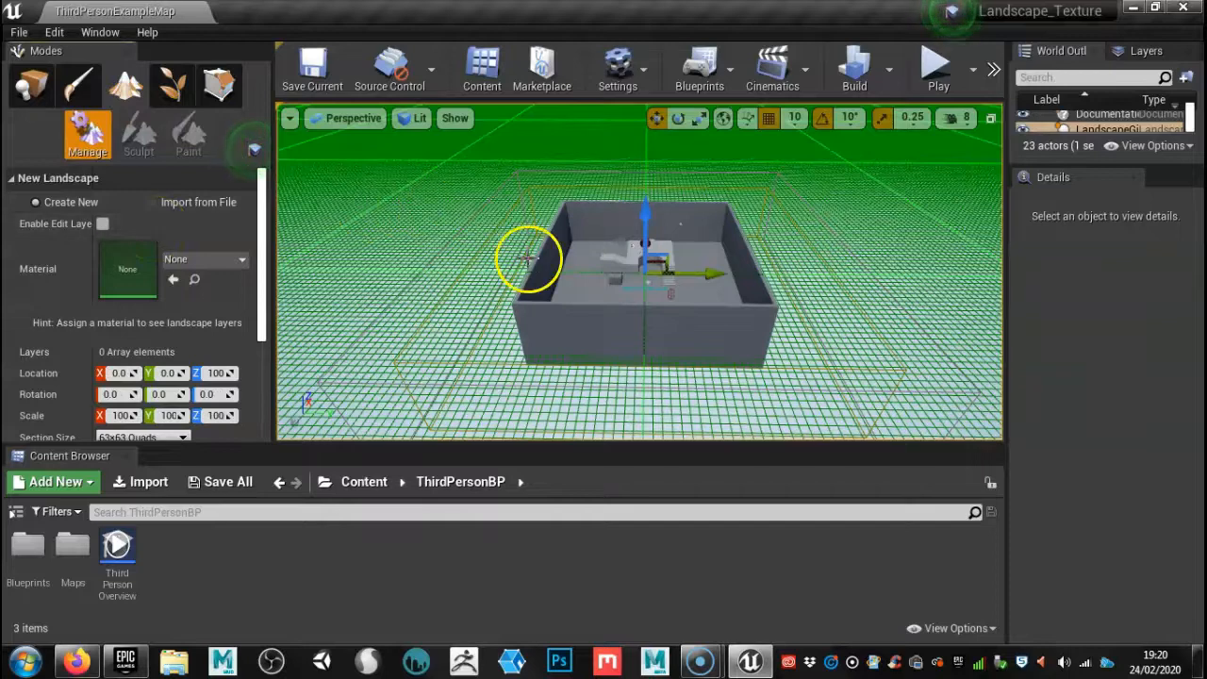
Step: Set the new landscape's section size to 15×15 Quads
scroll(740, 243, down, 6)
mouse_move(895, 276)
alt+mouse_down()
mouse_move(826, 232)
mouse_move(732, 238)
mouse_move(828, 267)
mouse_move(945, 342)
mouse_move(907, 315)
mouse_move(908, 285)
alt+mouse_up()
alt+right_drag(909, 285, 1097, 300)
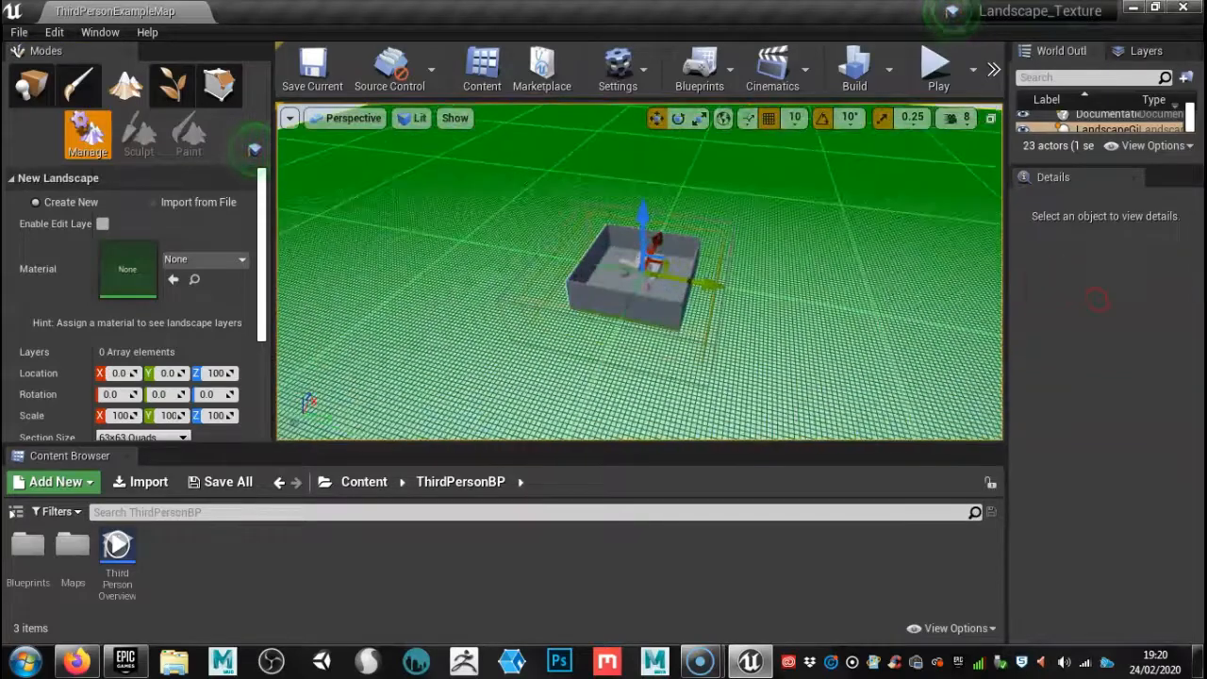
click(508, 187)
mouse_move(478, 205)
alt+right_down()
mouse_move(552, 229)
mouse_move(504, 219)
alt+right_up()
mouse_move(504, 219)
alt+mouse_down()
mouse_move(528, 197)
mouse_move(522, 220)
alt+mouse_up()
alt+right_drag(498, 222, 485, 220)
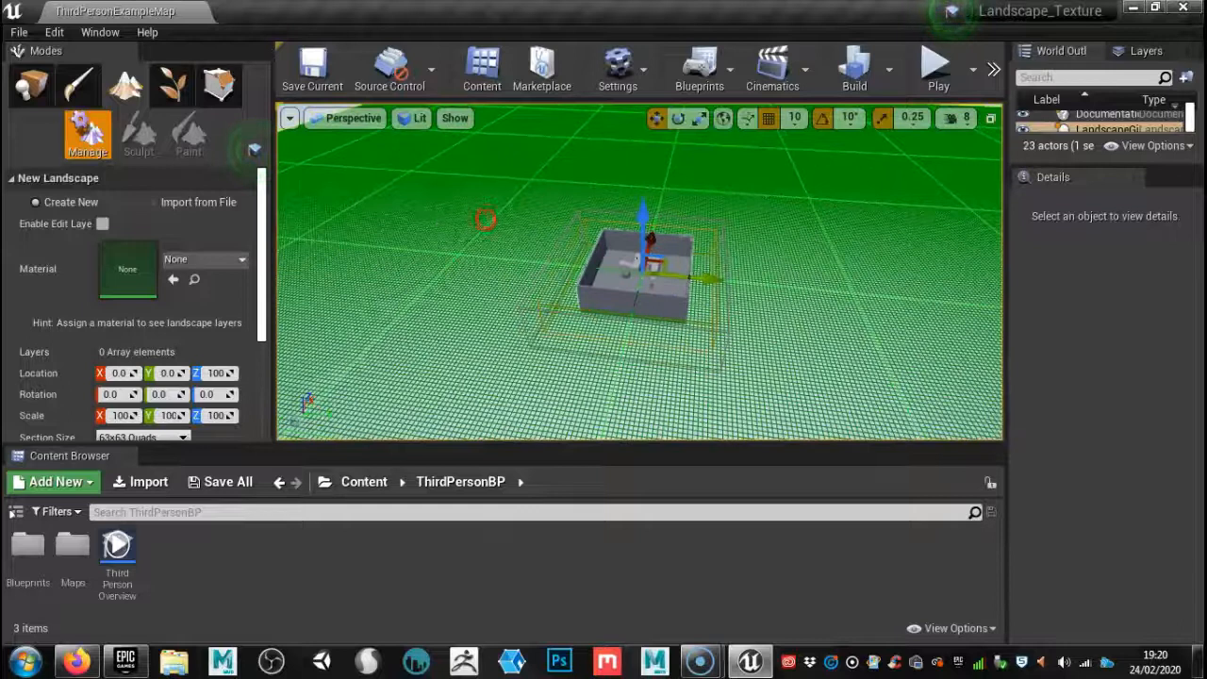
scroll(149, 300, down, 3)
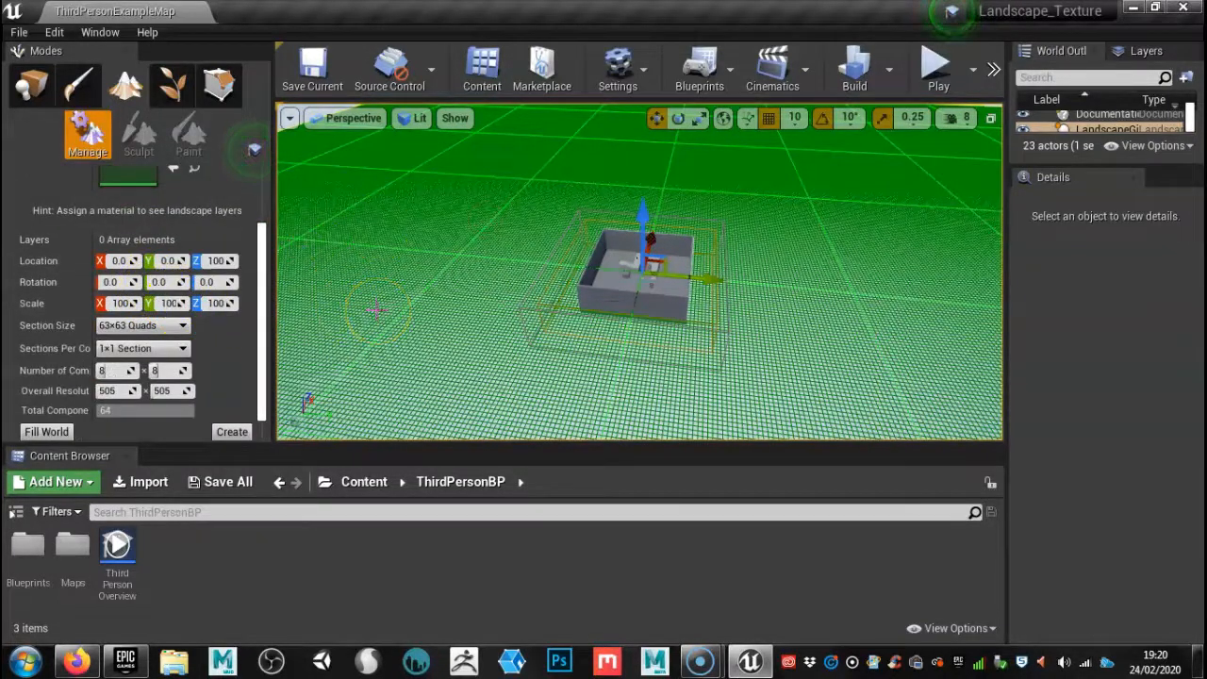
click(182, 325)
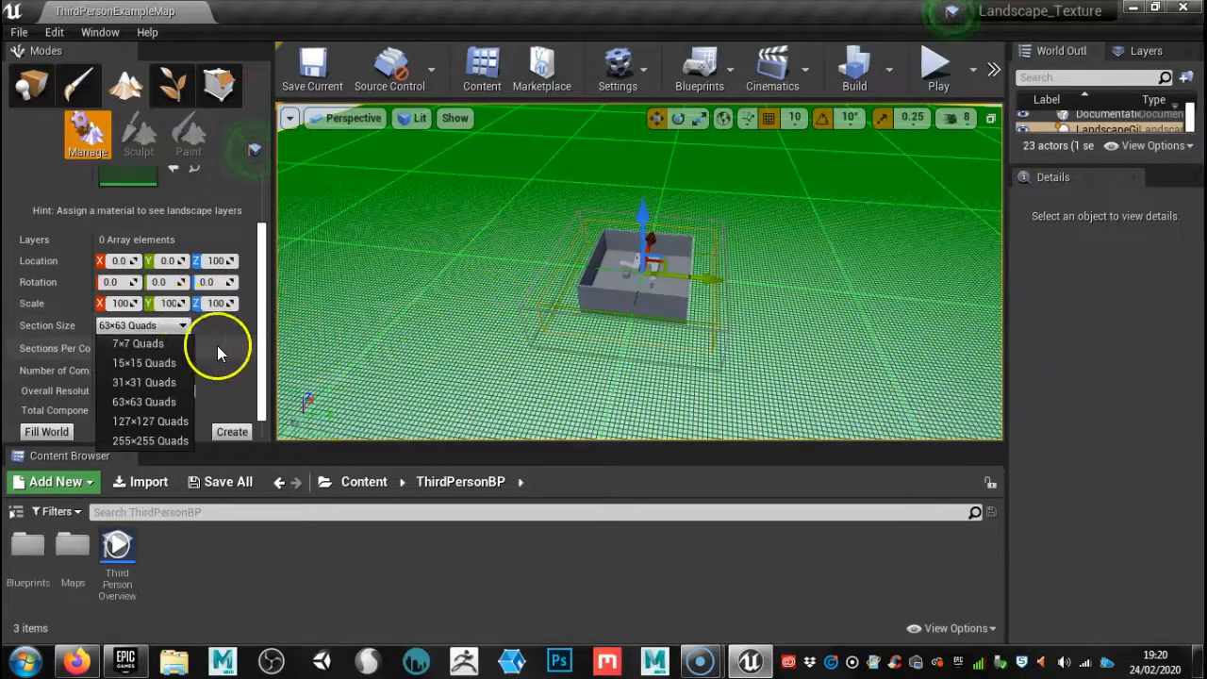
click(174, 367)
click(582, 403)
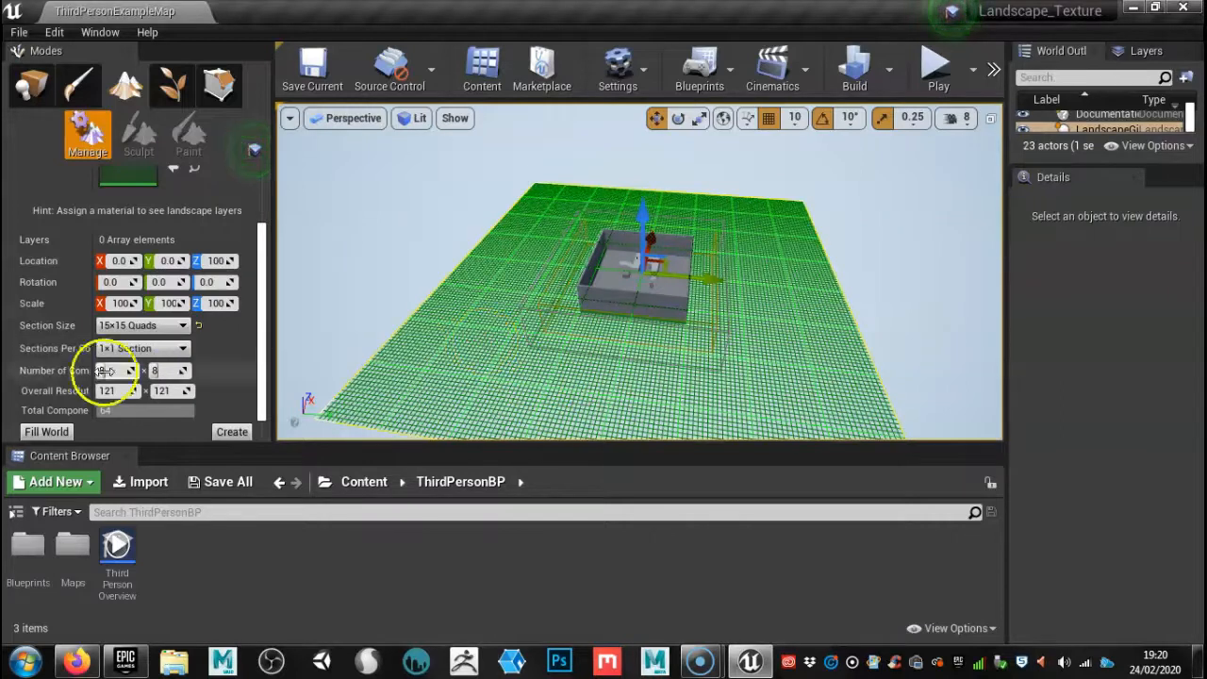
Step: Create the new landscape with the Create New option, without assigning a material
scroll(185, 361, down, 1)
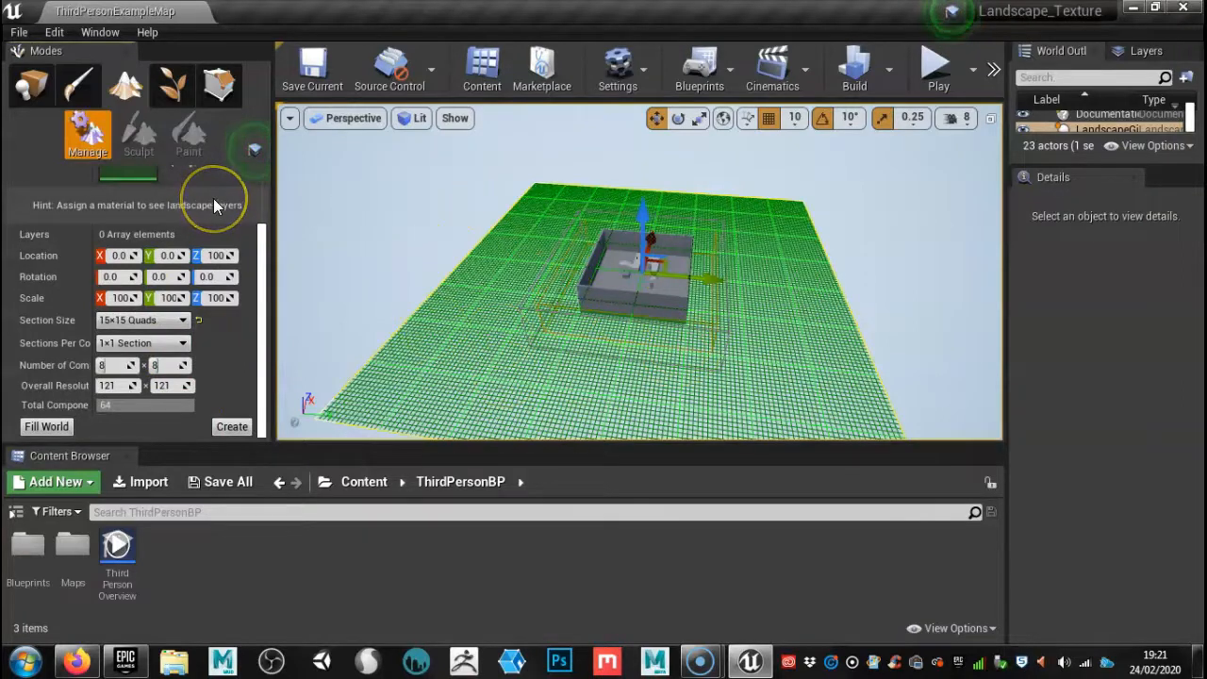
scroll(213, 198, up, 2)
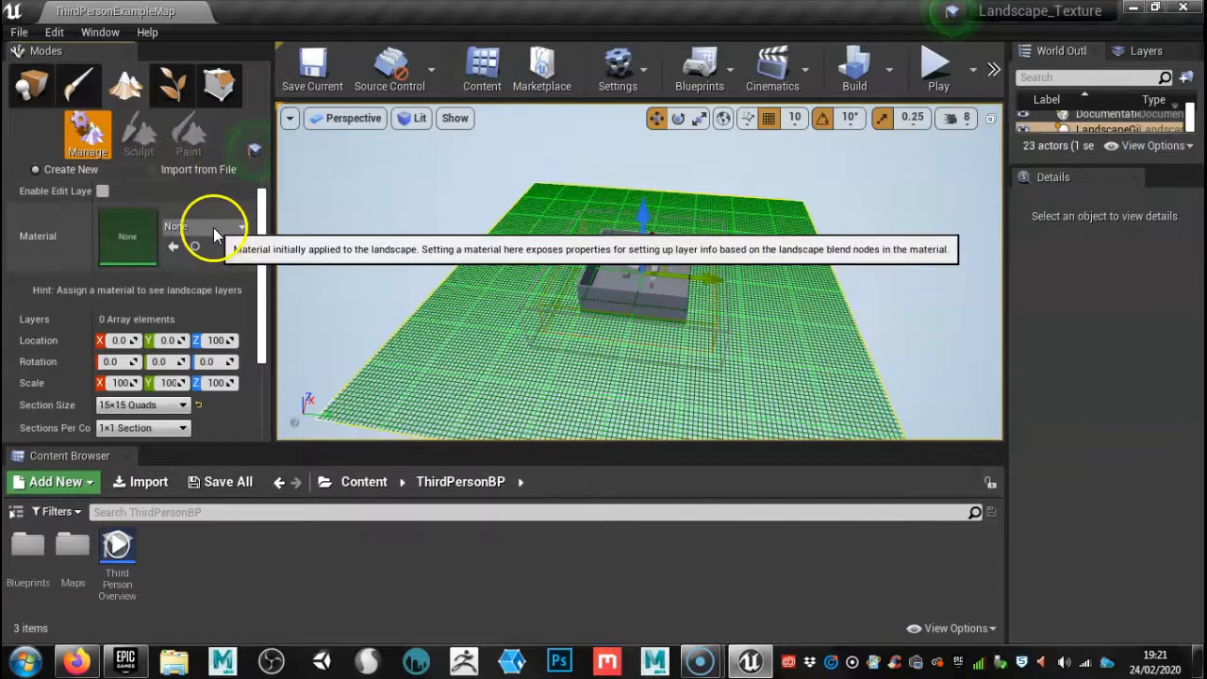
click(75, 172)
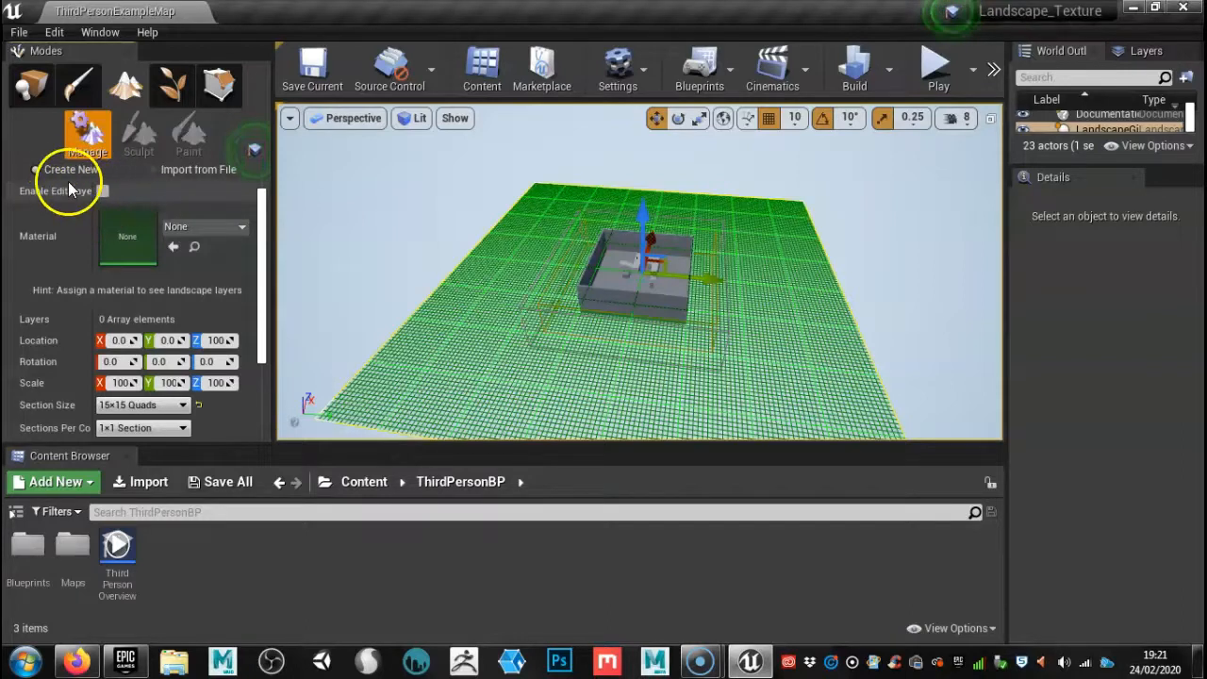
scroll(174, 319, down, 3)
click(234, 426)
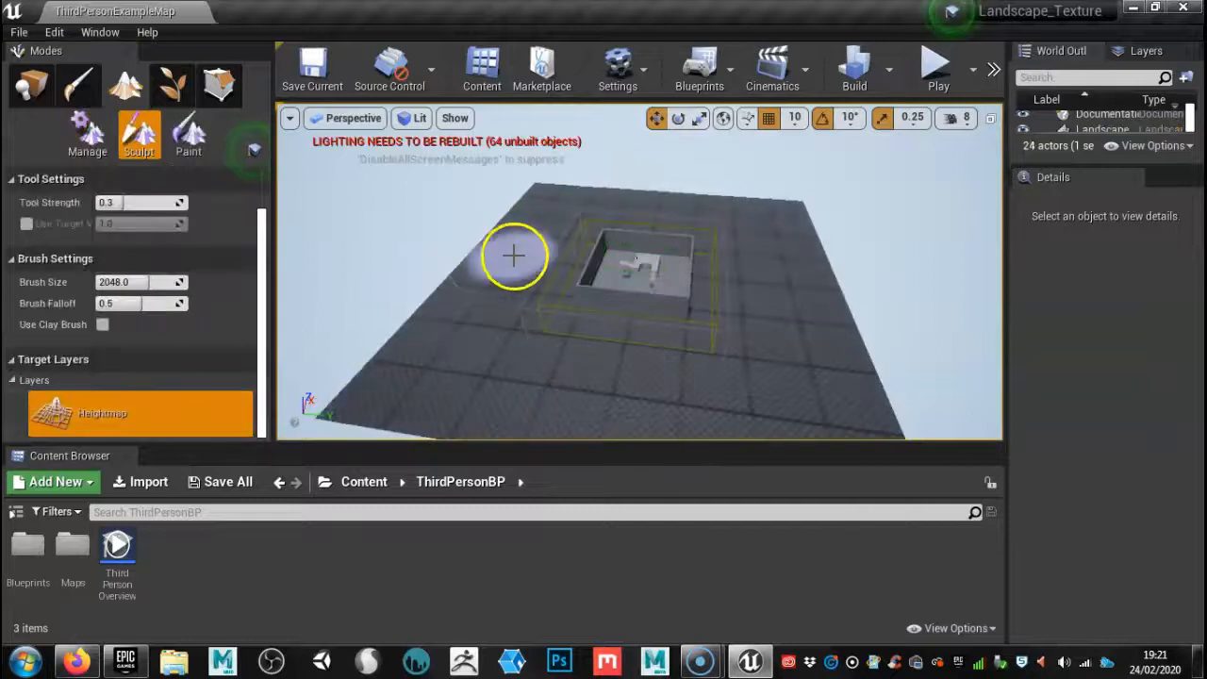
Step: Select the Sculpt tool for shaping the new landscape
alt+drag(601, 305, 512, 292)
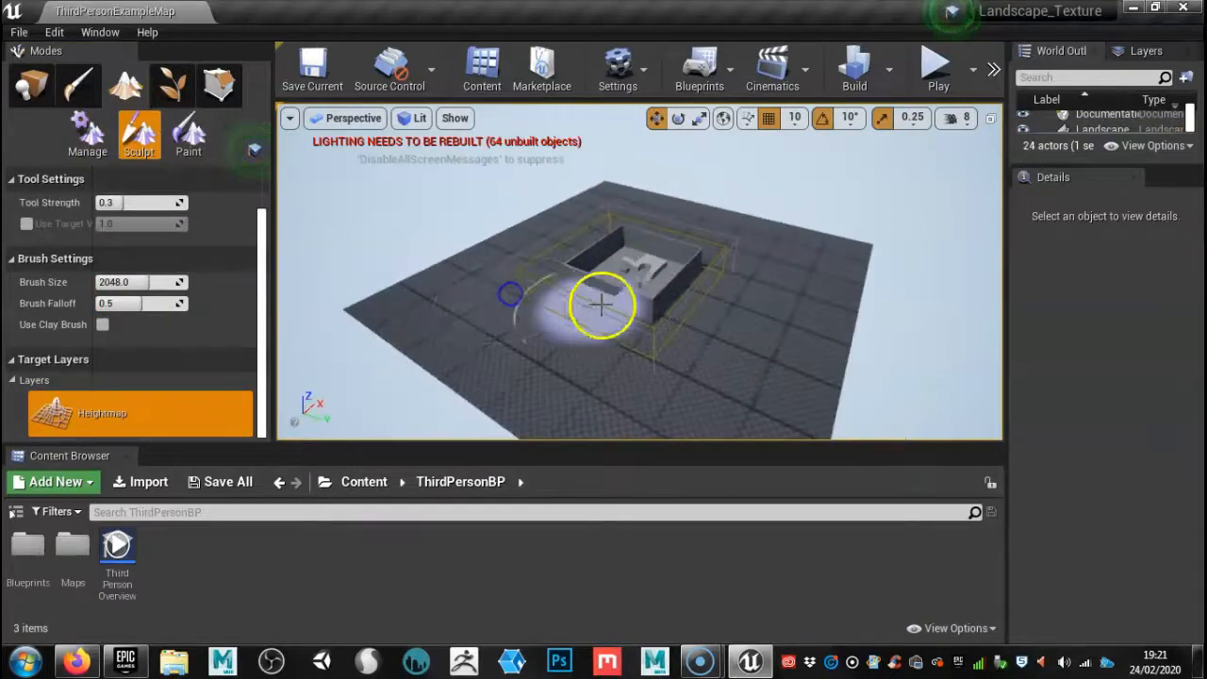
alt+drag(670, 345, 693, 323)
alt+right_drag(743, 368, 745, 369)
mouse_move(625, 337)
alt+mouse_down()
mouse_move(661, 316)
mouse_move(661, 329)
alt+mouse_up()
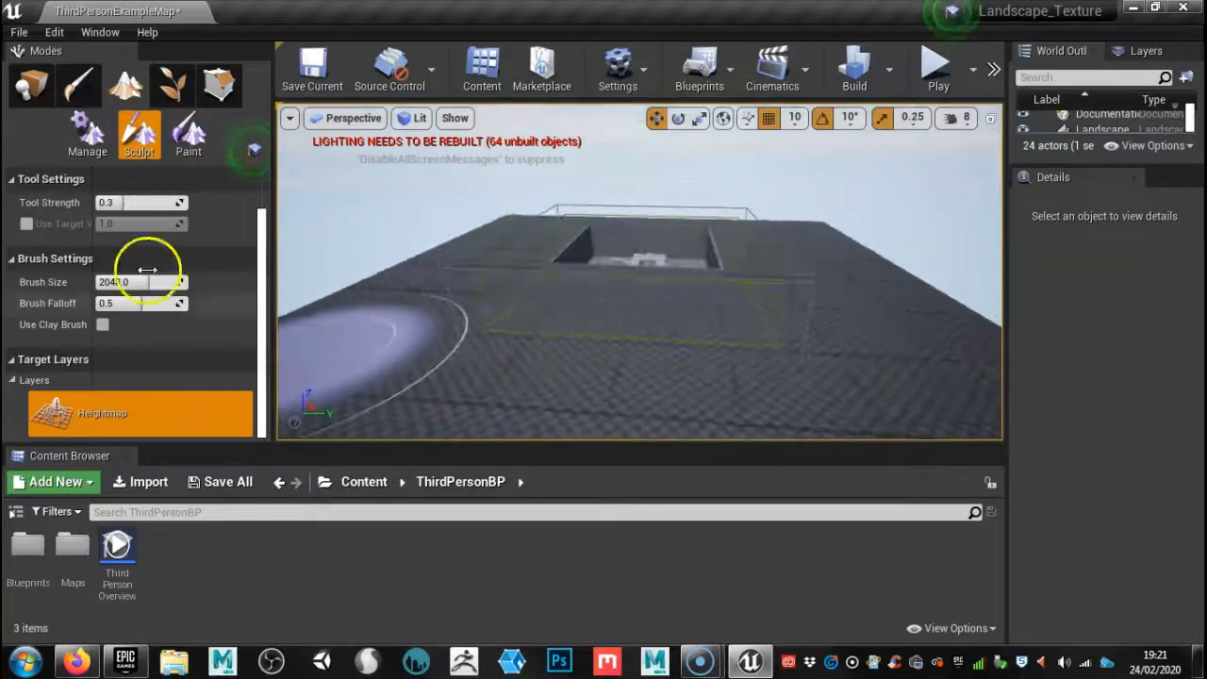
alt+drag(420, 300, 396, 342)
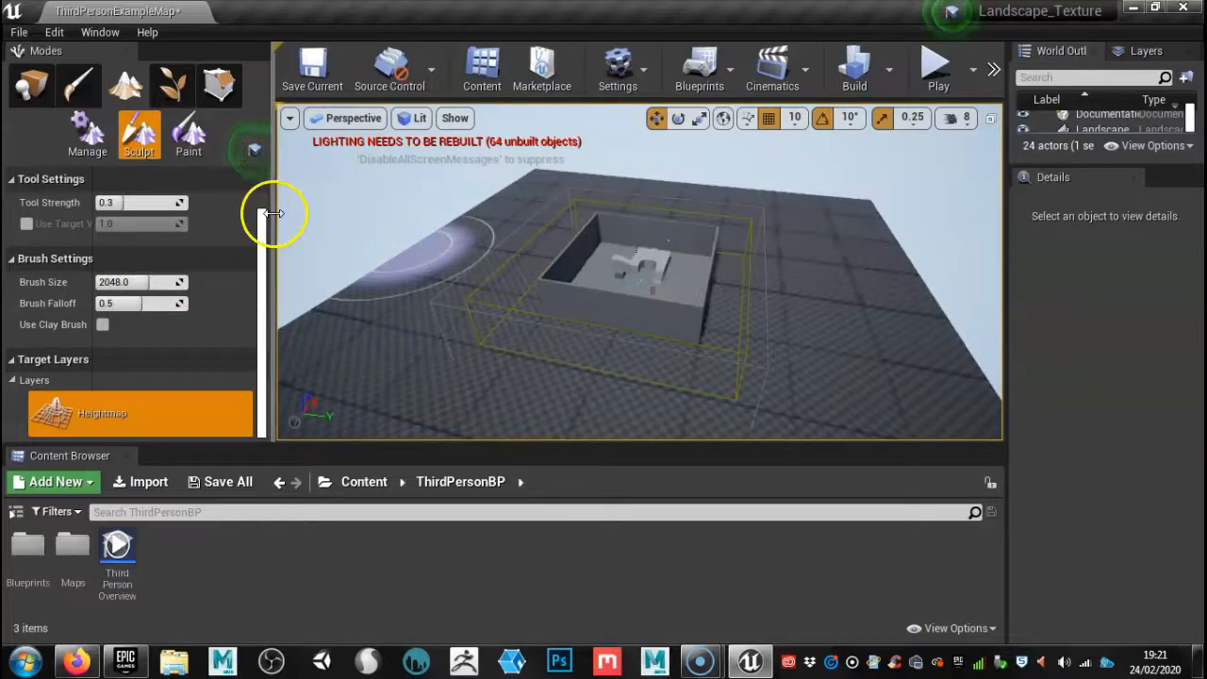
alt+drag(363, 239, 384, 216)
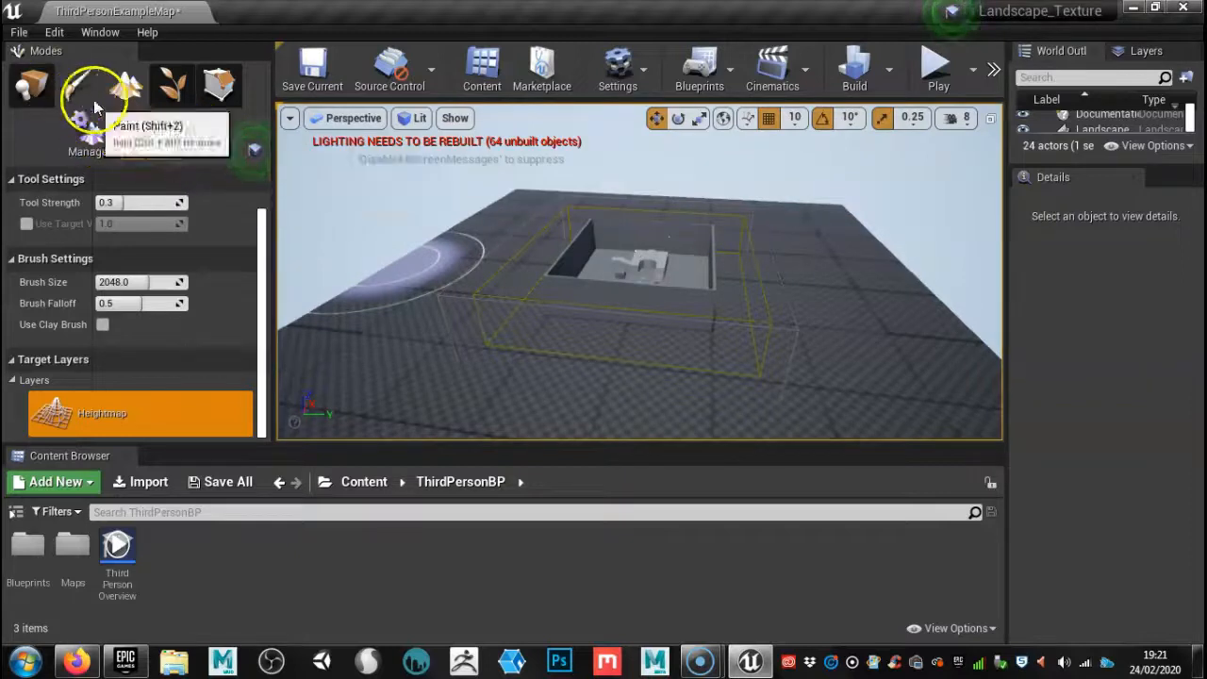
scroll(132, 267, up, 2)
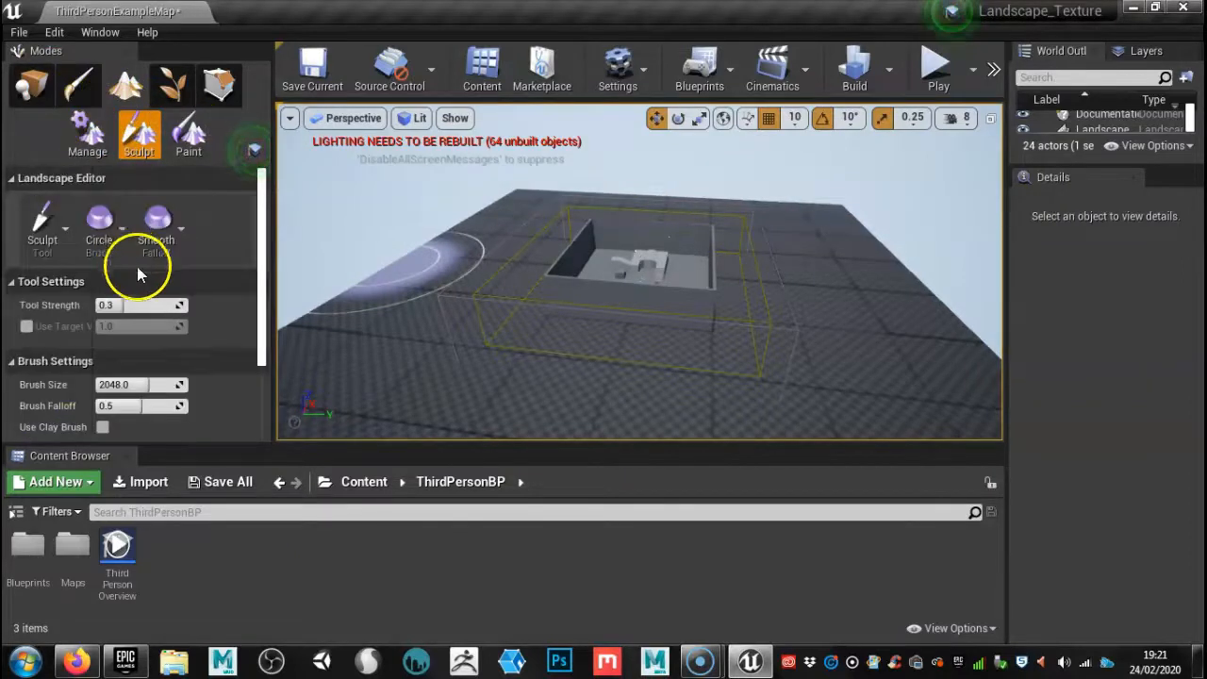
click(53, 214)
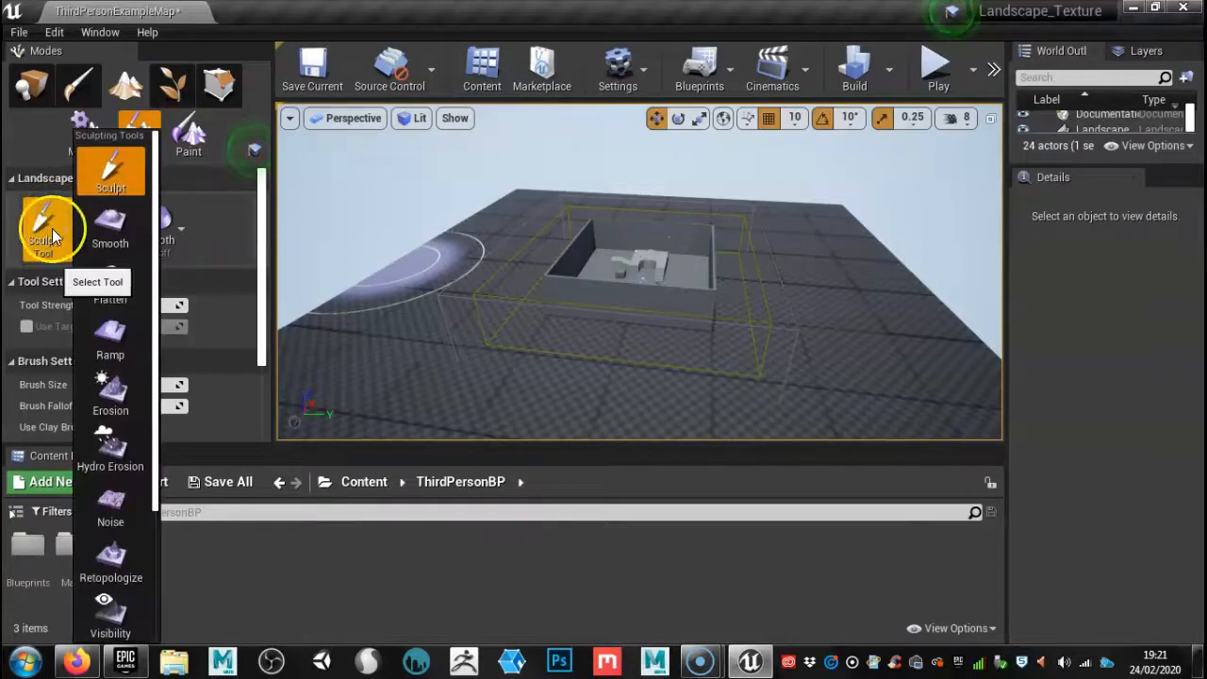
click(110, 169)
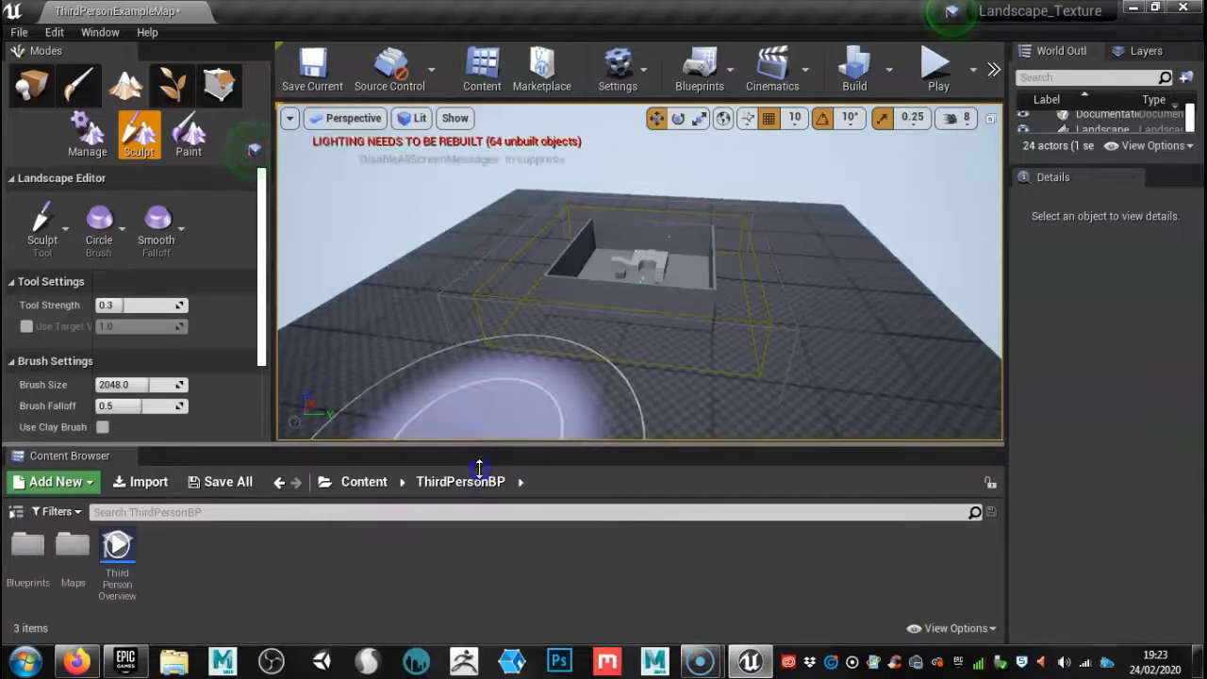
Step: Set the brush size to about 925 and sculpt raised terrain at the near left corner of the walled arena
drag(479, 469, 479, 513)
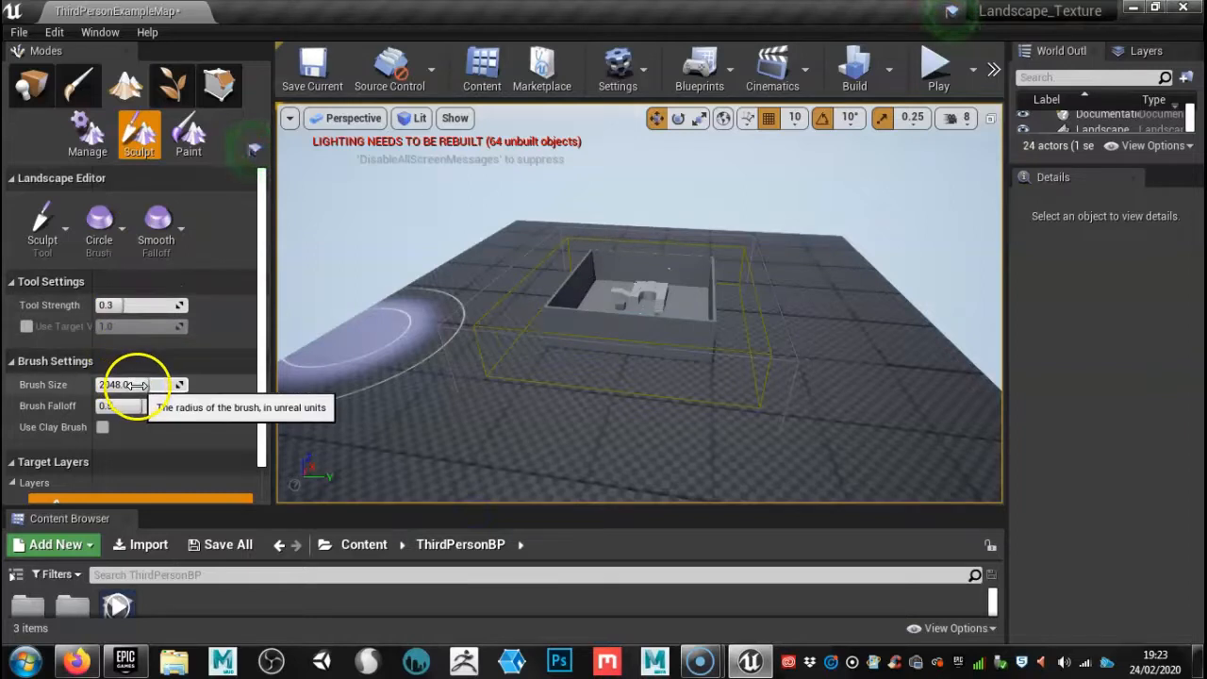
drag(138, 384, 127, 383)
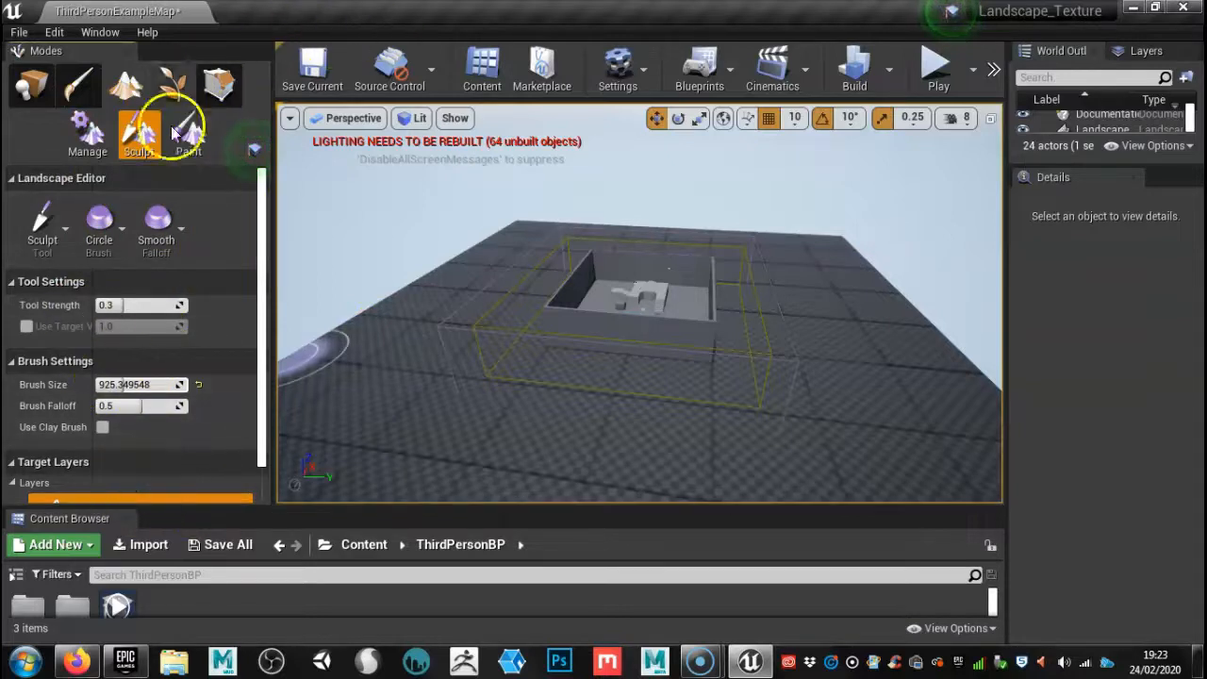
click(65, 229)
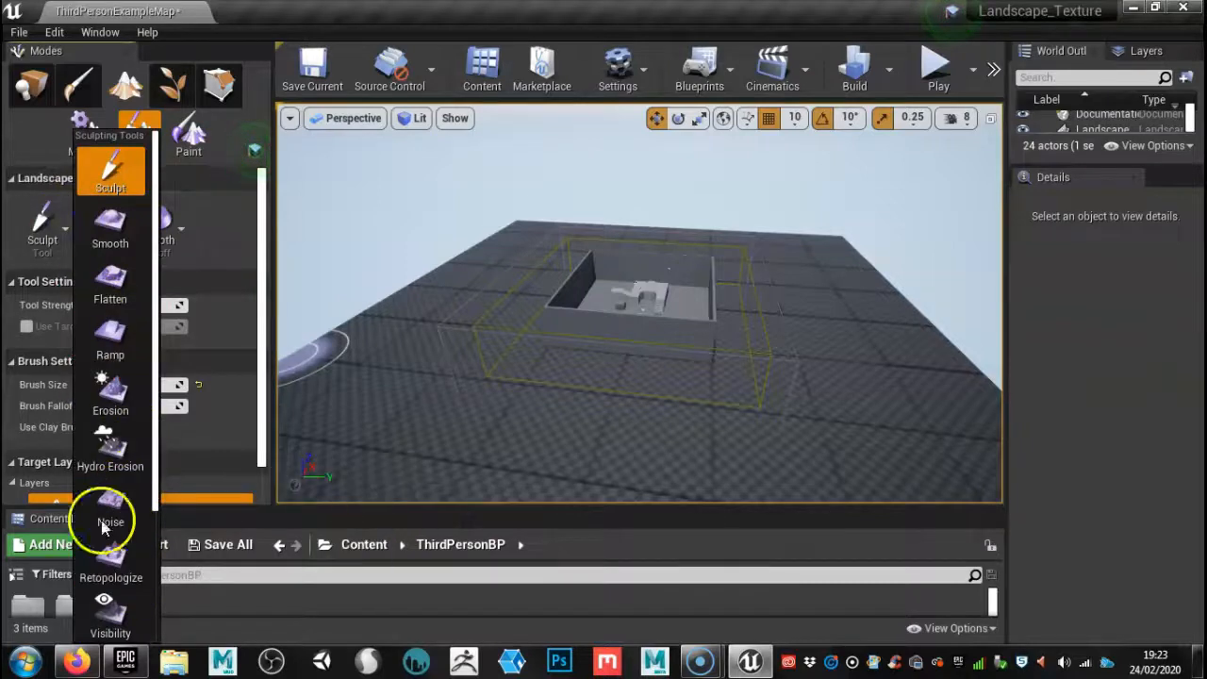
click(32, 270)
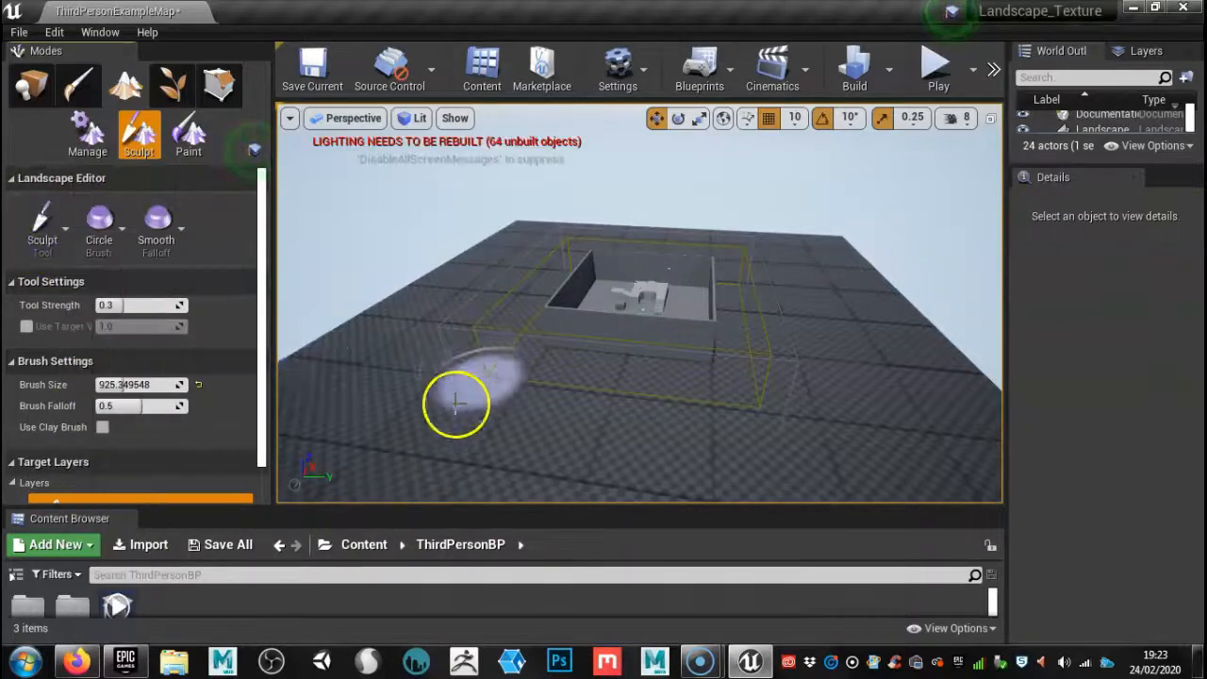
mouse_move(418, 406)
mouse_down()
mouse_move(417, 423)
mouse_move(418, 406)
mouse_move(458, 399)
mouse_move(417, 345)
mouse_up()
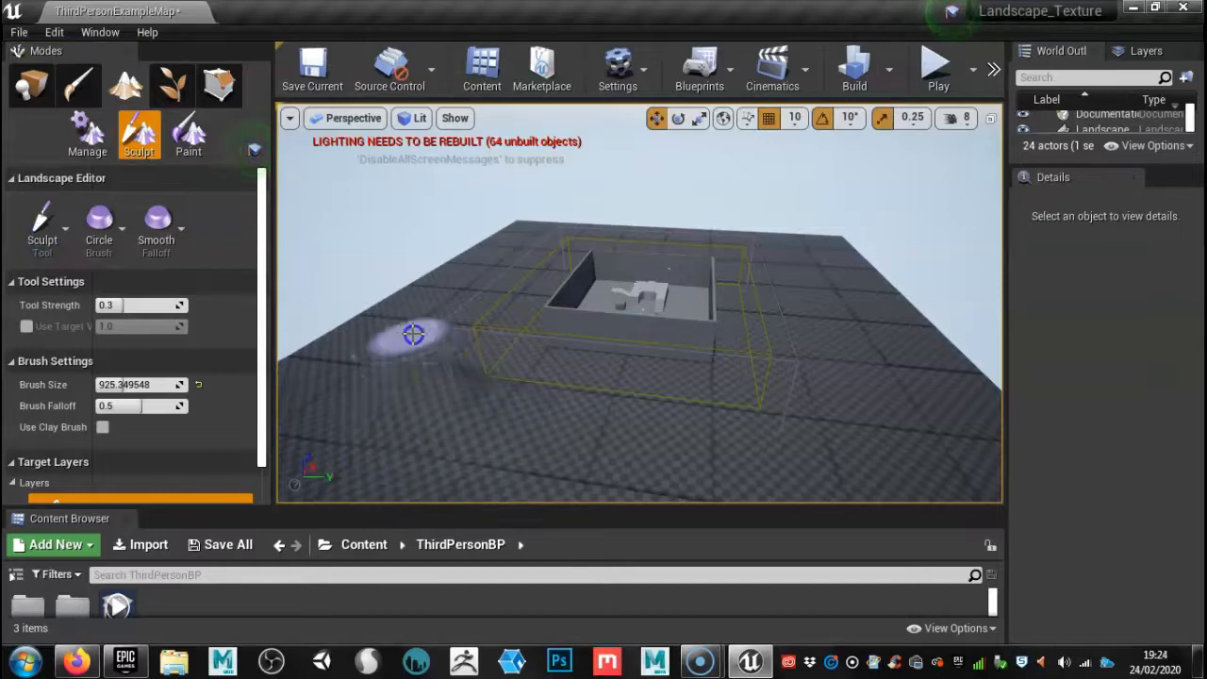
drag(530, 381, 416, 353)
click(154, 282)
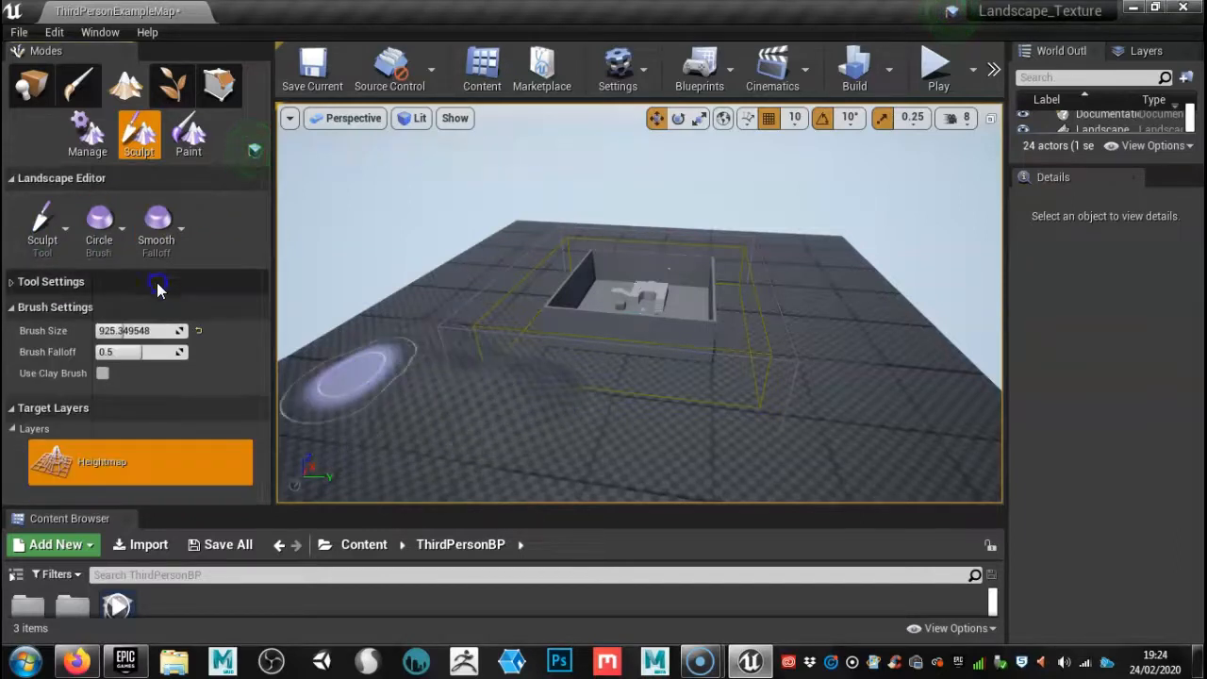
click(41, 227)
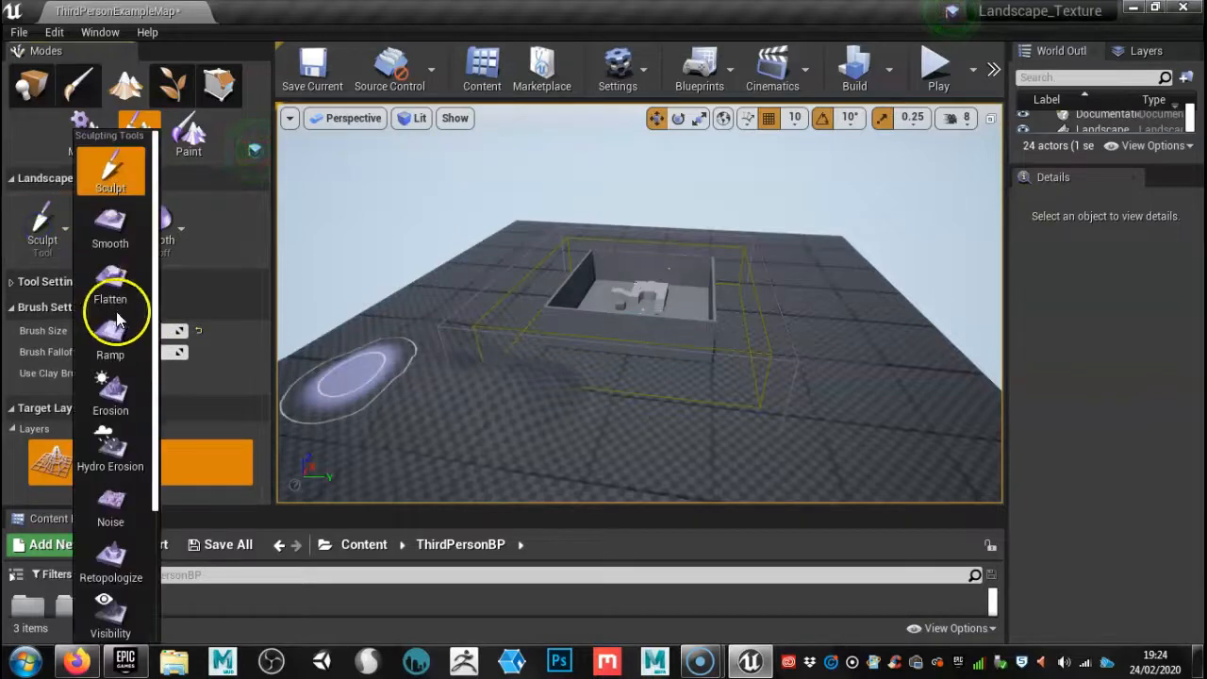
click(110, 231)
click(34, 234)
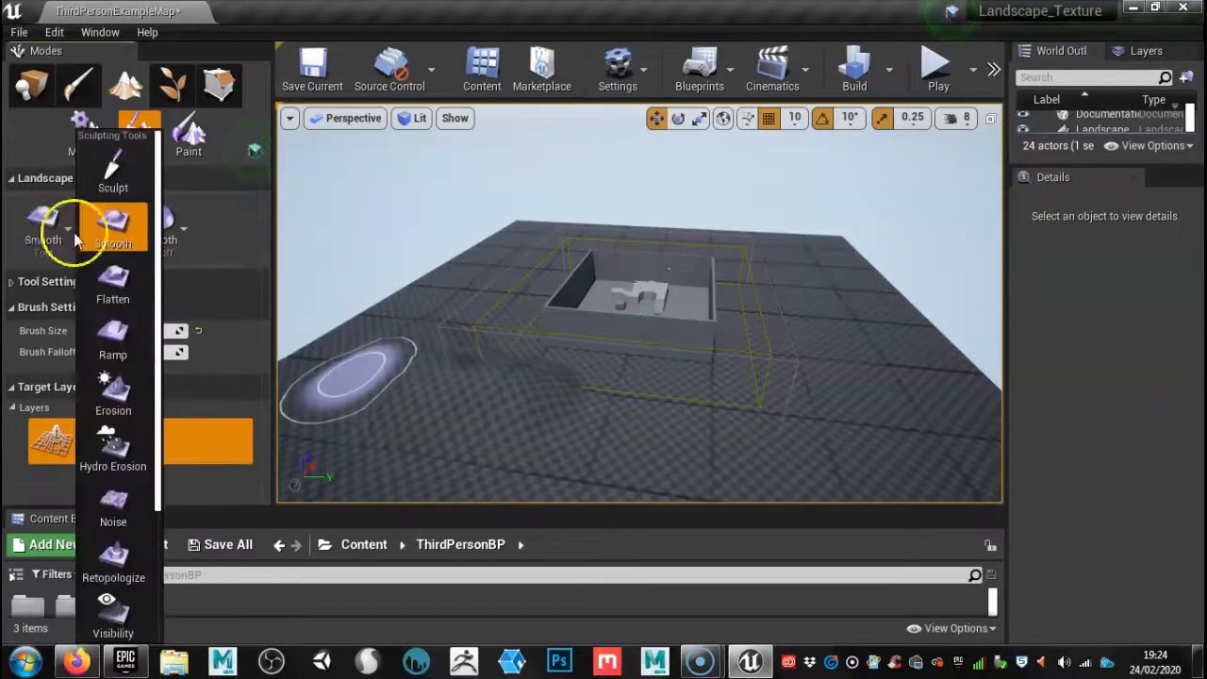
click(103, 176)
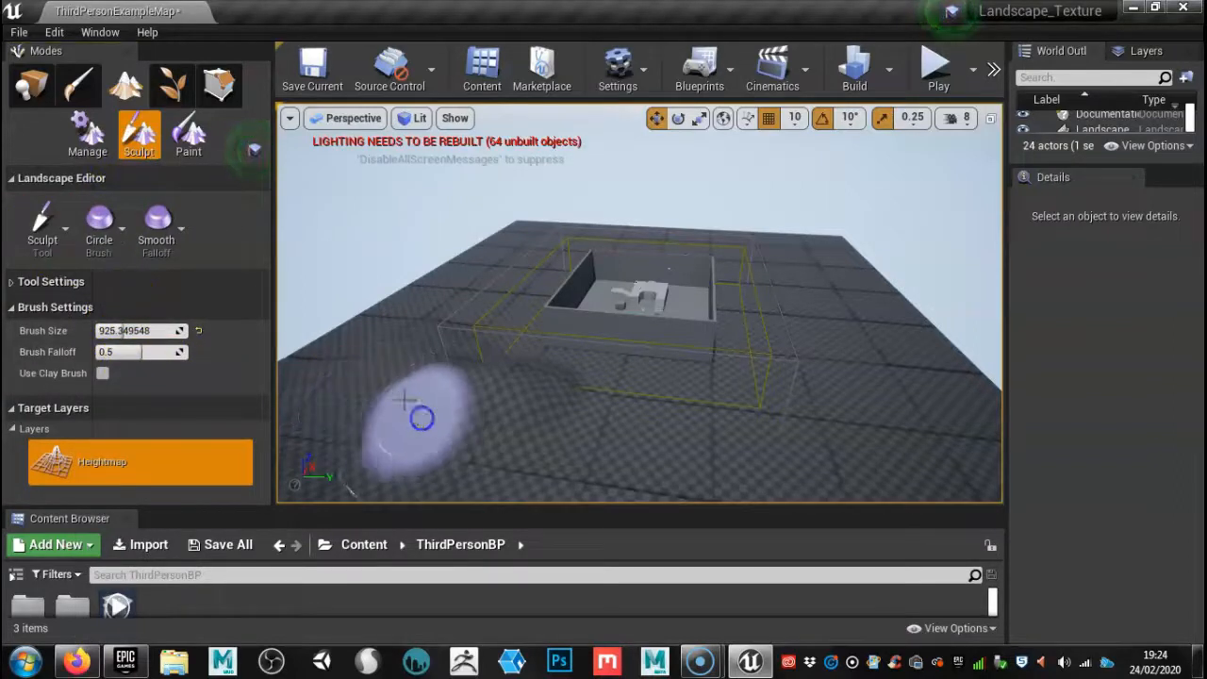
Step: Sculpt more hills in front of and to the right of the walled arena, and set the tool strength to about 0.41
click(455, 404)
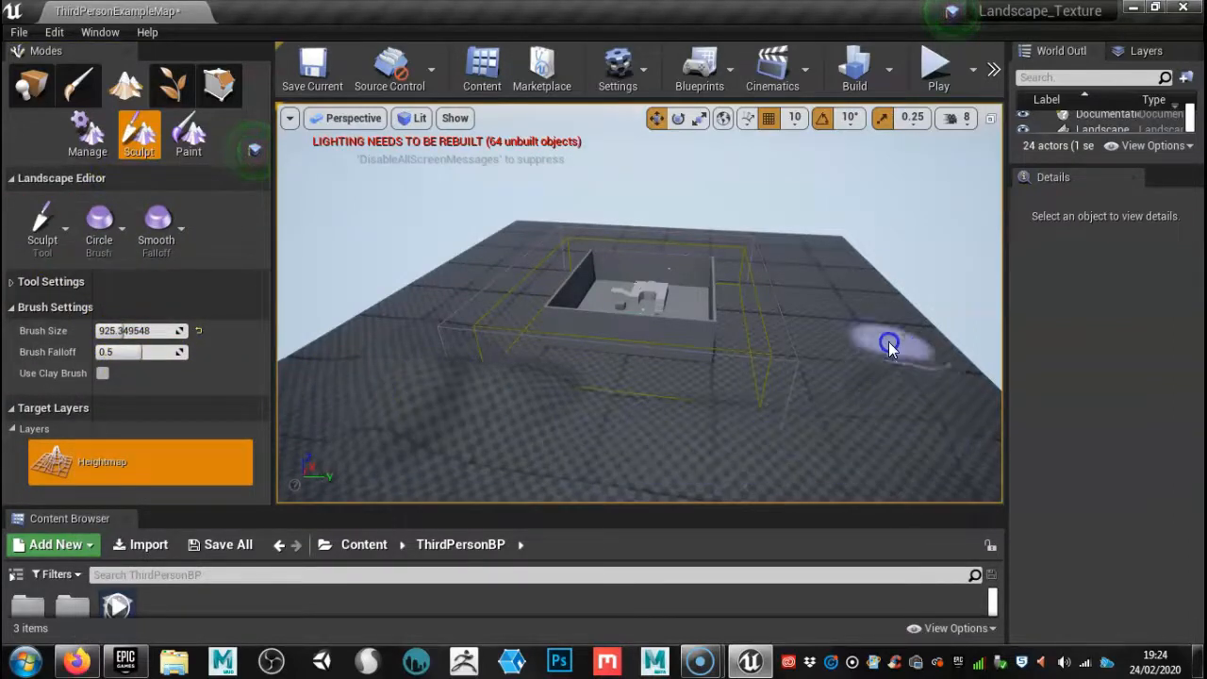
drag(820, 314, 822, 413)
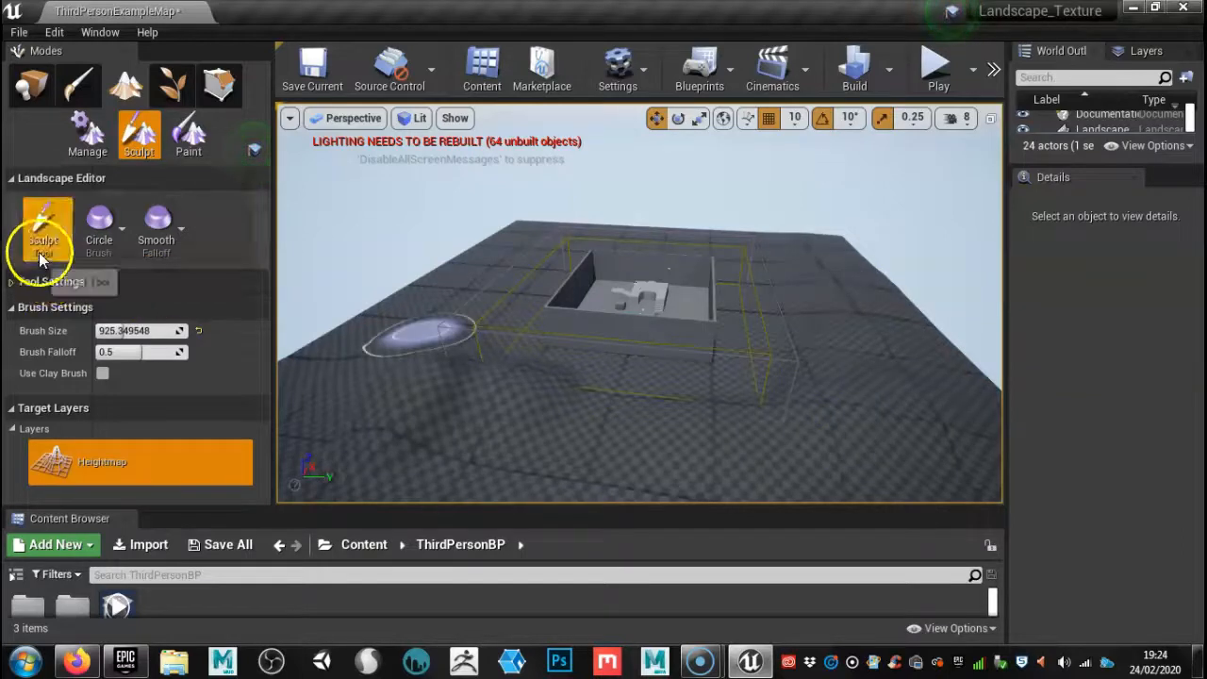
click(21, 283)
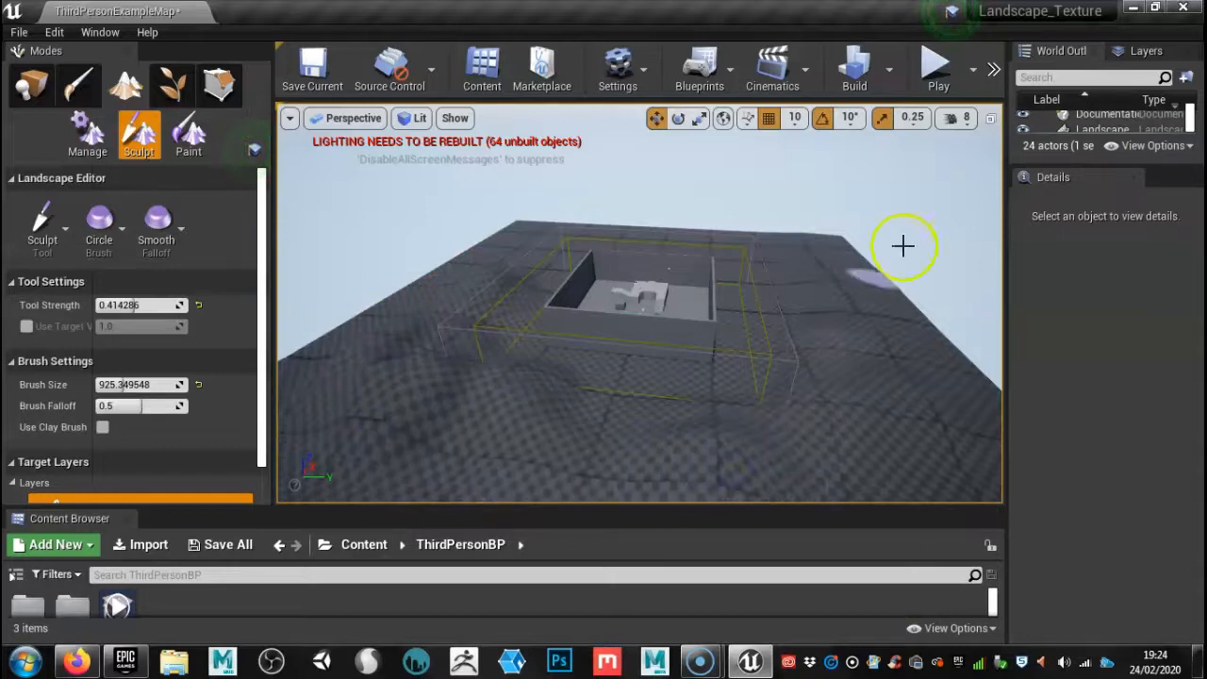
Step: Sculpt more low hills along the remaining sides of the walled arena with the current brush
mouse_move(948, 203)
alt+mouse_down()
mouse_move(814, 231)
mouse_move(663, 209)
mouse_move(614, 215)
alt+mouse_up()
mouse_move(577, 428)
mouse_down()
mouse_move(748, 412)
mouse_move(812, 346)
mouse_move(700, 429)
mouse_up()
alt+drag(332, 354, 314, 292)
mouse_move(399, 267)
mouse_down()
mouse_move(490, 371)
mouse_move(536, 340)
mouse_move(531, 354)
mouse_up()
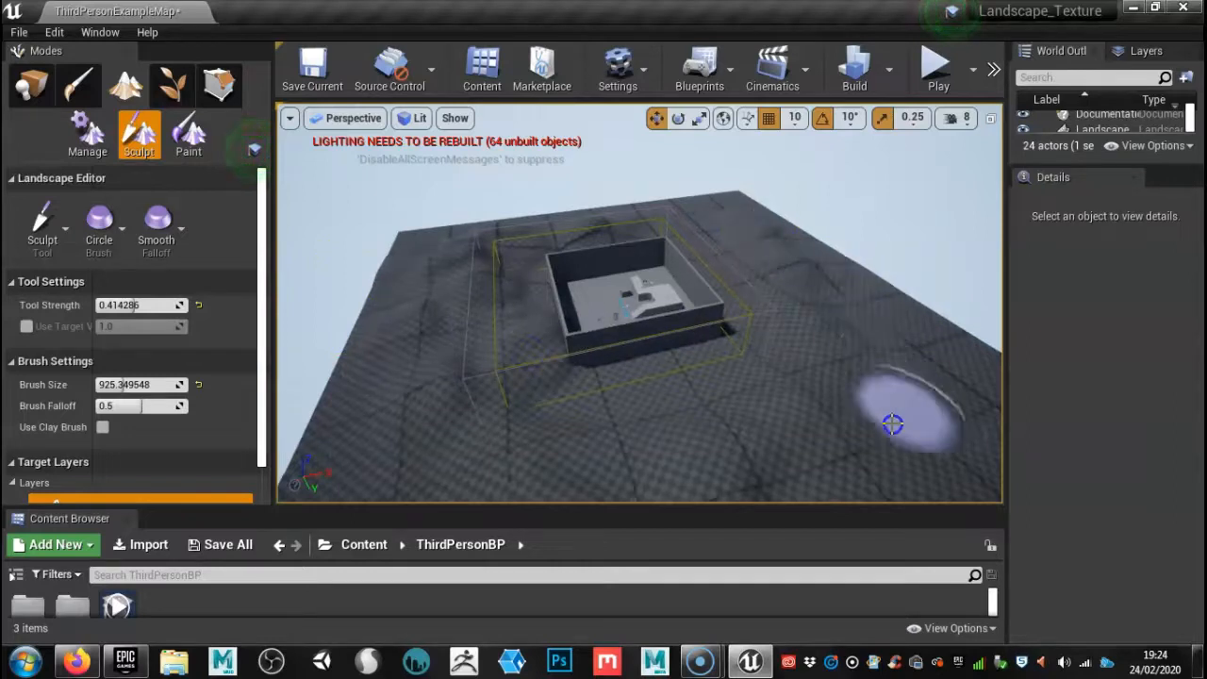
alt+drag(867, 362, 685, 340)
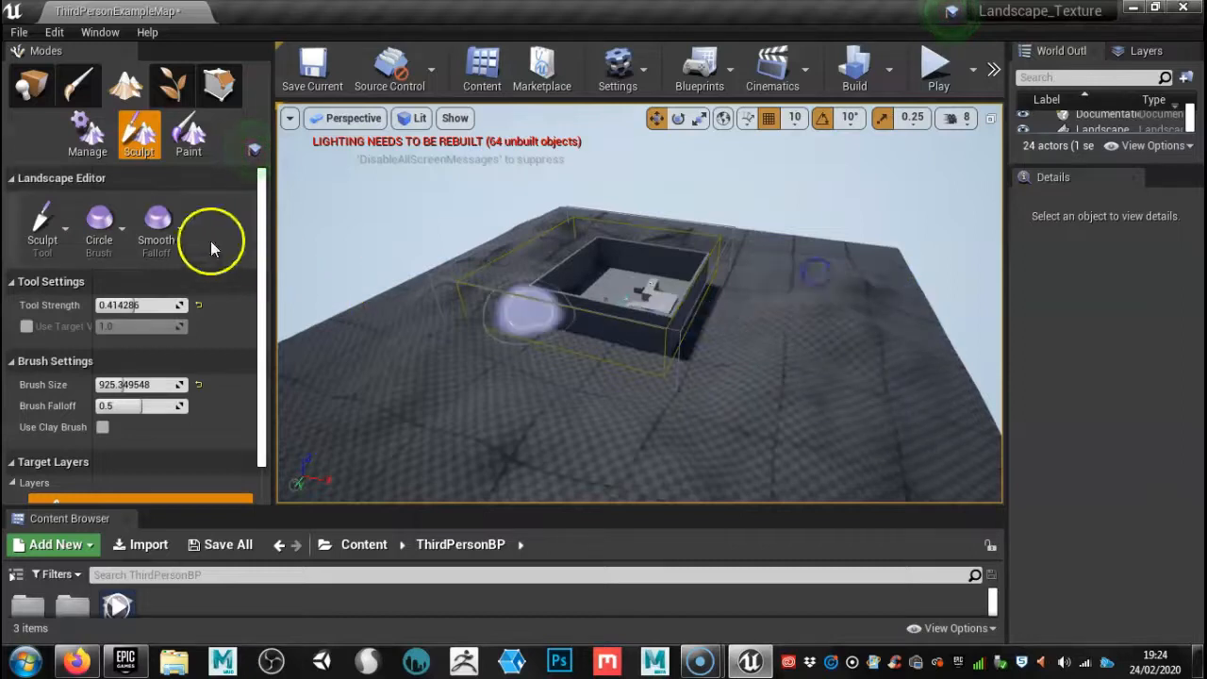
Step: Raise the tool strength to about 0.73 and brush size to about 1309, and sculpt taller hills beside the walled arena
drag(152, 311, 147, 311)
drag(111, 383, 124, 383)
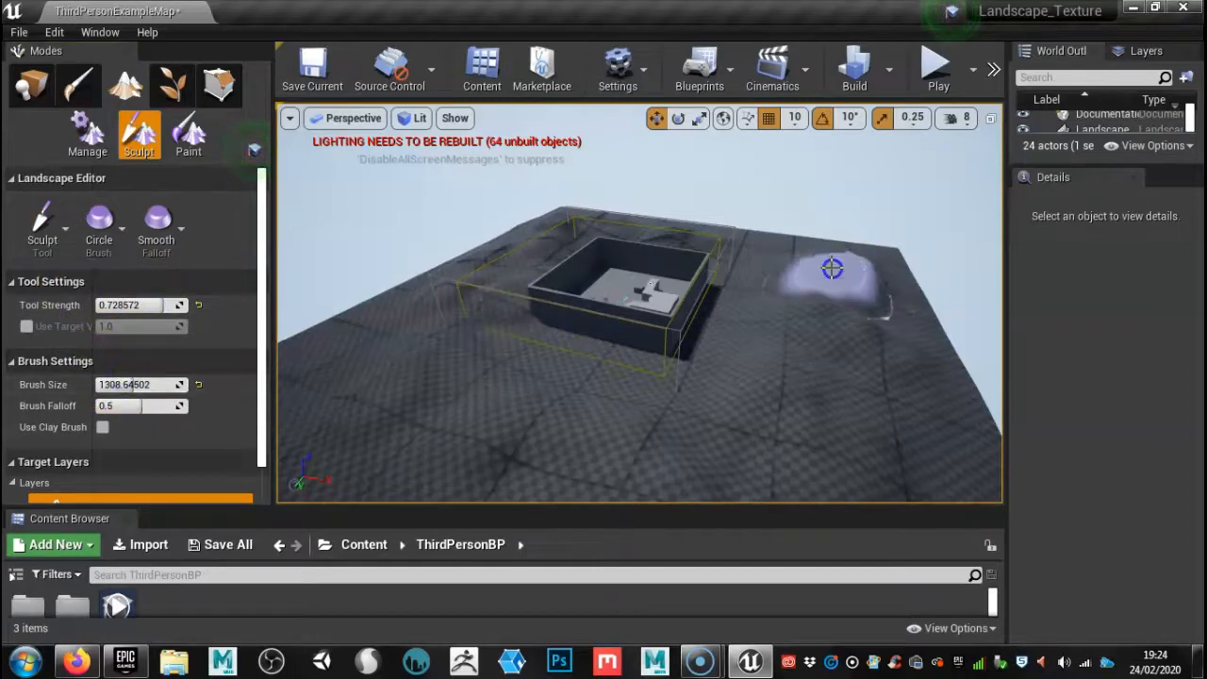
mouse_move(856, 259)
mouse_down()
mouse_move(867, 366)
mouse_move(812, 401)
mouse_move(981, 361)
mouse_up()
drag(818, 382, 829, 380)
alt+drag(555, 426, 862, 439)
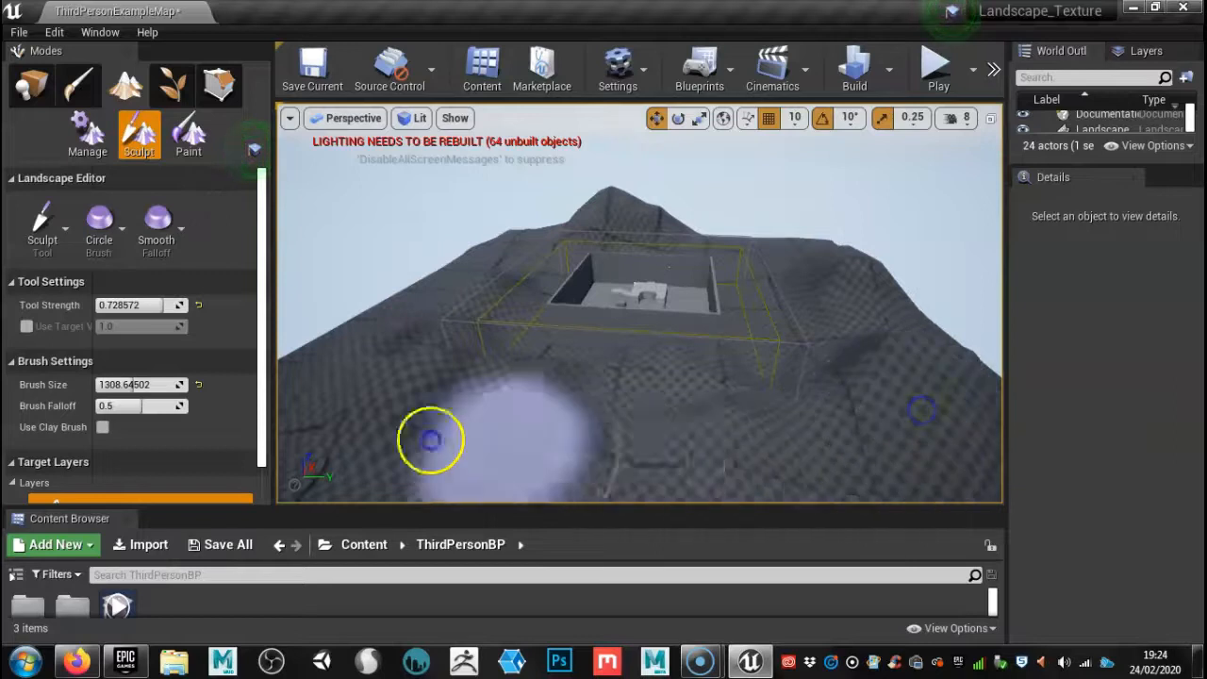
Step: Sculpt further tall hills around the other sides and outer corners of the walled arena
alt+drag(431, 440, 186, 426)
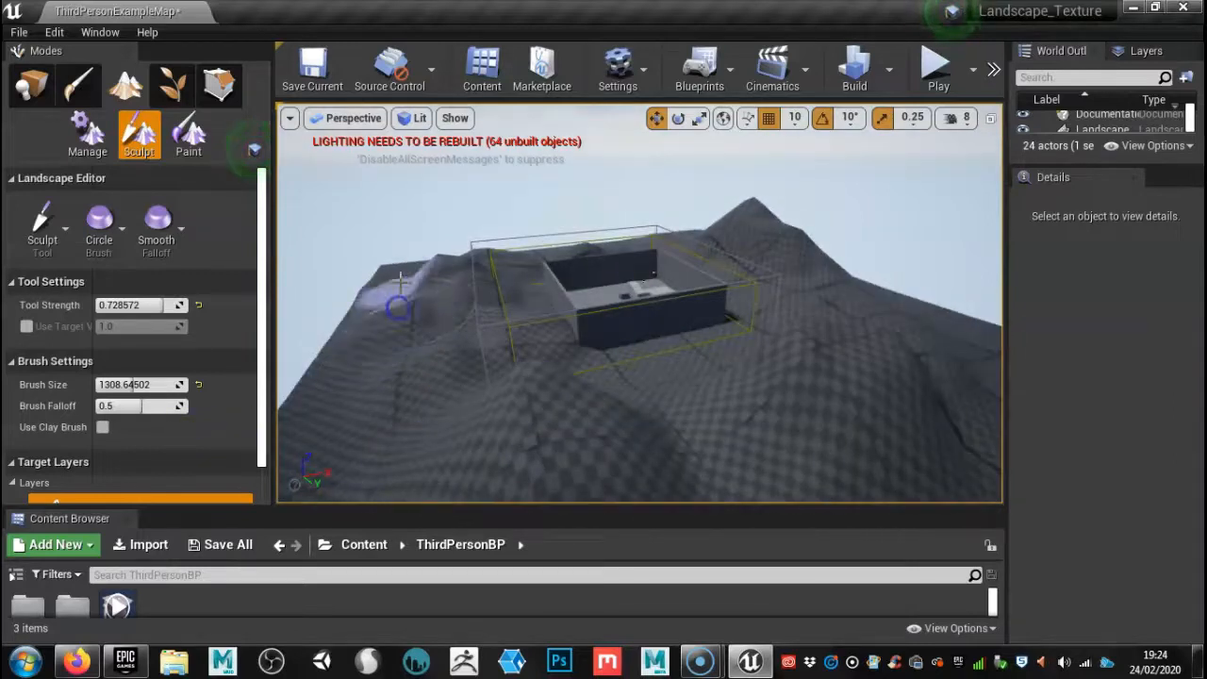
mouse_move(674, 411)
alt+mouse_down()
mouse_move(676, 388)
mouse_move(611, 269)
alt+mouse_up()
alt+drag(678, 323, 530, 369)
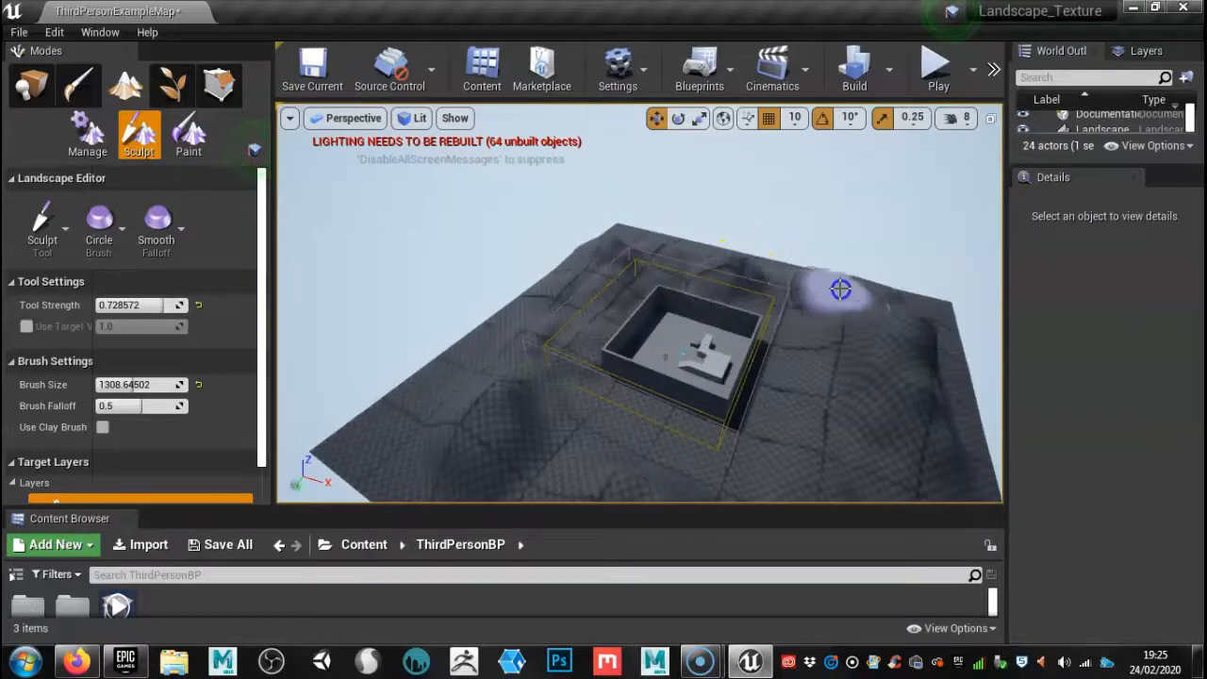
mouse_move(706, 385)
alt+mouse_down()
mouse_move(512, 310)
mouse_move(571, 288)
mouse_move(750, 292)
mouse_move(983, 331)
mouse_move(1055, 315)
alt+mouse_up()
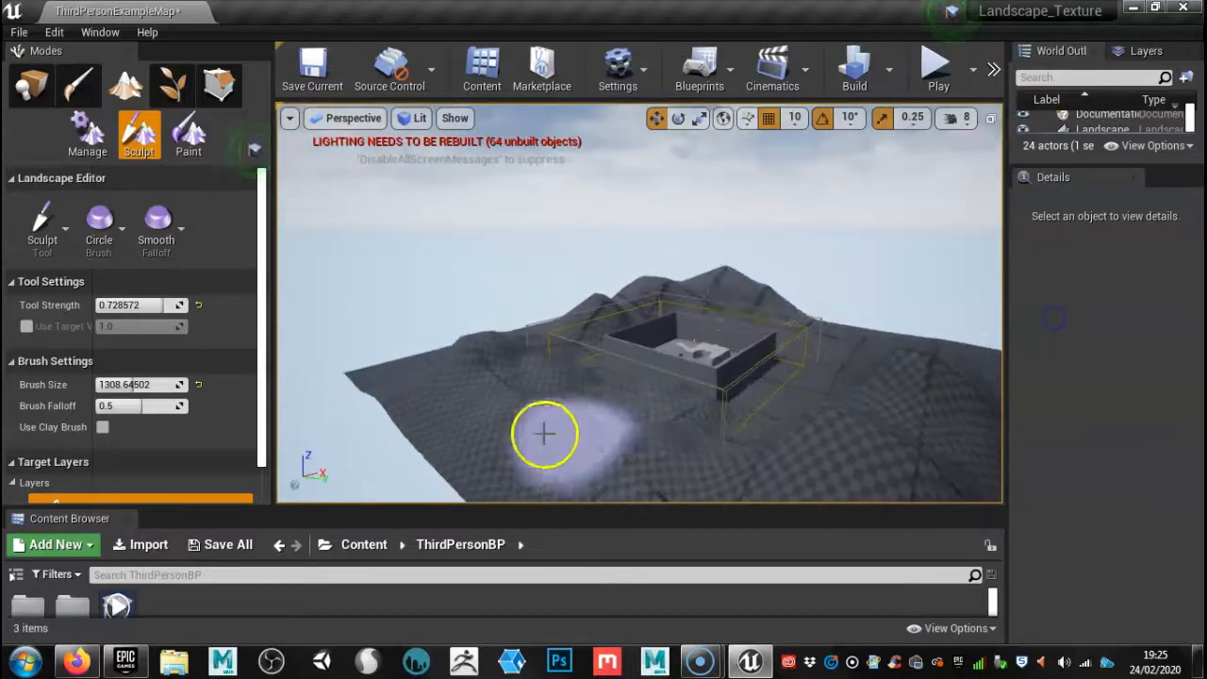
alt+drag(622, 458, 461, 431)
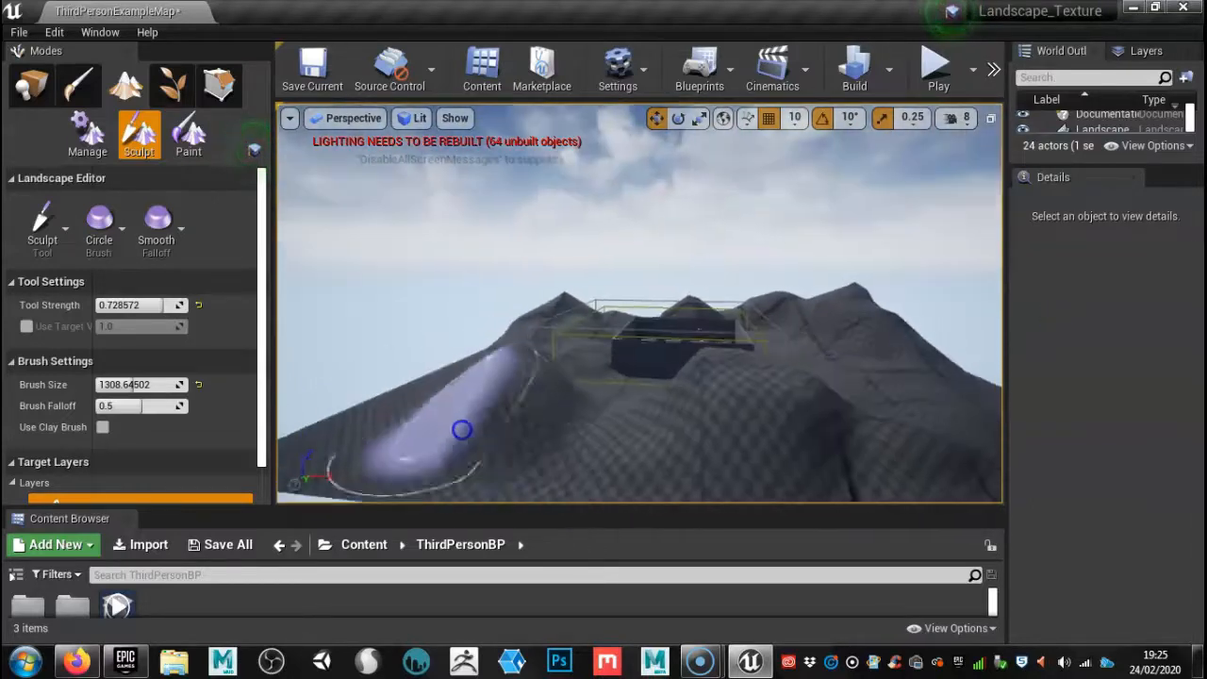
mouse_move(702, 437)
alt+mouse_down()
mouse_move(685, 500)
mouse_move(544, 447)
alt+mouse_up()
mouse_move(808, 444)
mouse_down()
mouse_move(773, 450)
mouse_move(570, 392)
mouse_up()
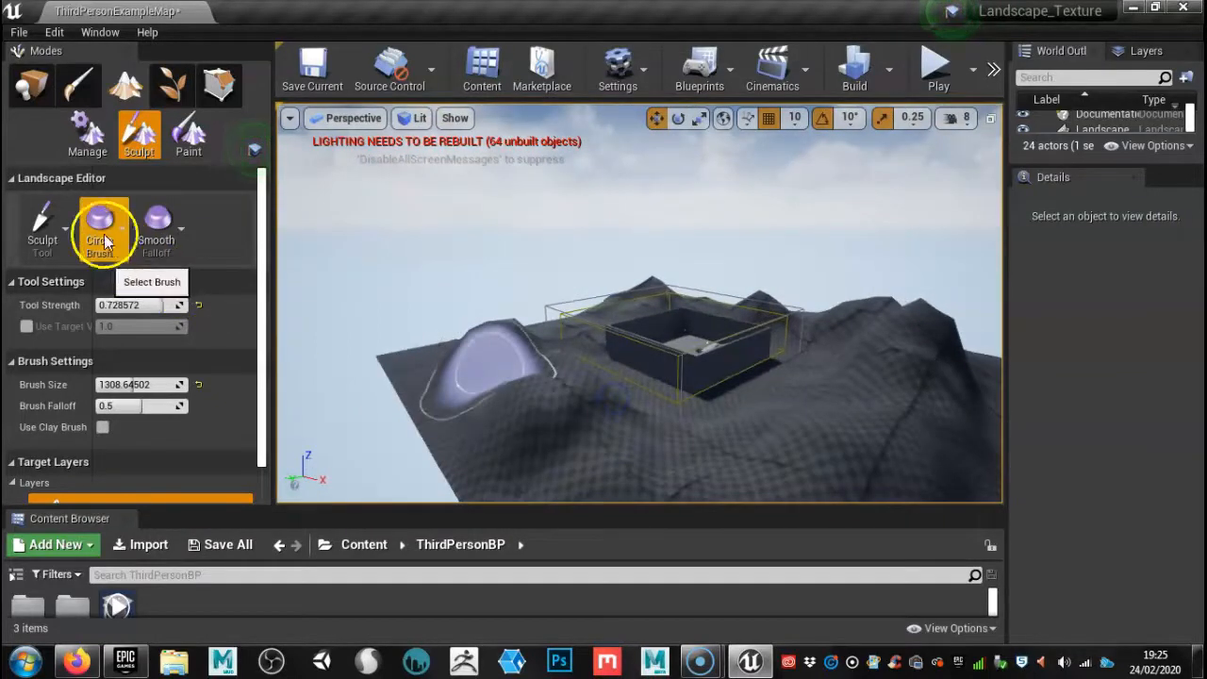
Step: Flatten the peak of the tall hill near the landscape's corner with the Flatten tool
click(54, 220)
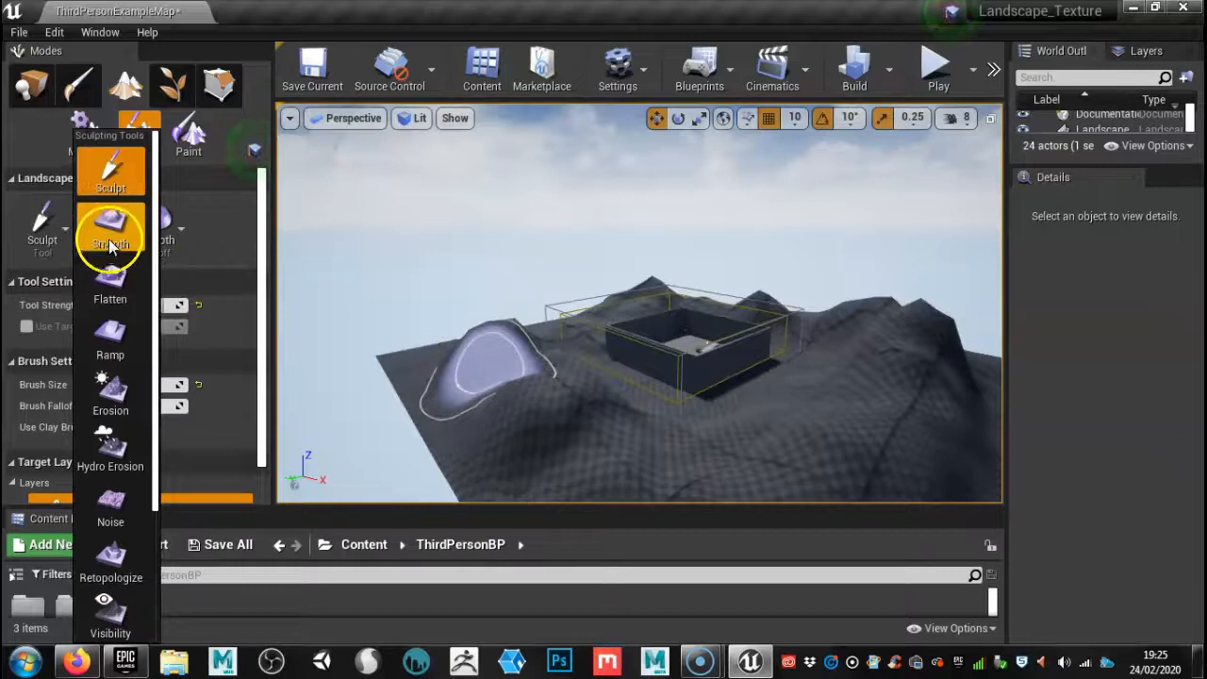
click(115, 287)
mouse_move(448, 329)
alt+mouse_down()
mouse_move(519, 326)
mouse_move(524, 310)
alt+mouse_up()
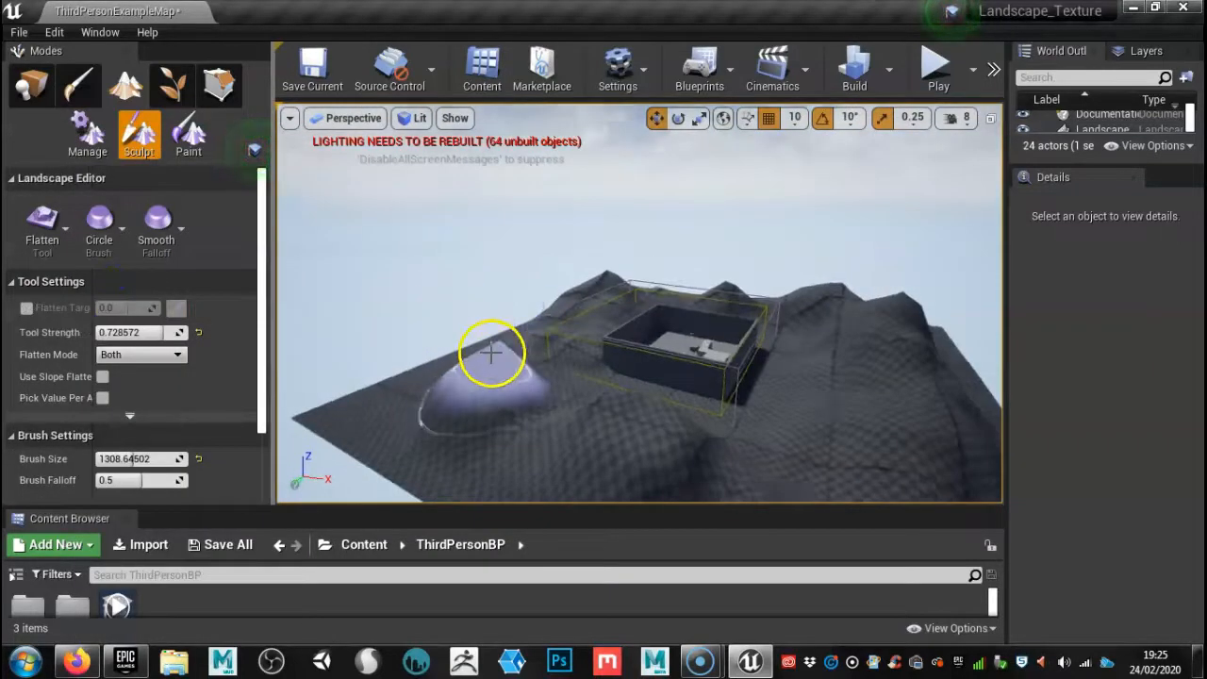
alt+drag(501, 344, 512, 396)
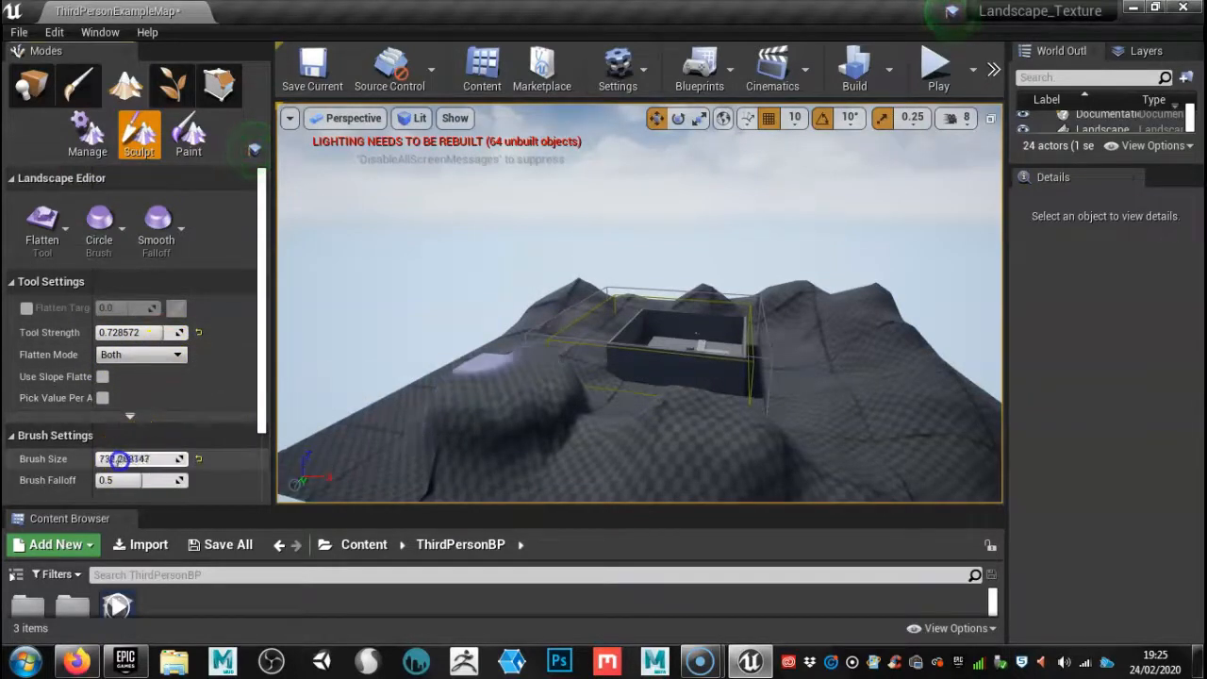
Step: Set the Flatten brush size to about 1236 and level more hilltops around the walled arena
drag(127, 464, 126, 464)
mouse_move(754, 377)
alt+mouse_down()
mouse_move(905, 417)
mouse_move(892, 383)
mouse_move(709, 374)
alt+mouse_up()
mouse_move(829, 401)
mouse_down()
mouse_move(692, 358)
mouse_move(512, 361)
mouse_move(561, 375)
mouse_up()
mouse_move(941, 354)
mouse_down()
mouse_move(654, 345)
mouse_move(1018, 377)
mouse_move(892, 374)
mouse_up()
alt+drag(713, 323, 635, 371)
alt+right_drag(636, 371, 616, 362)
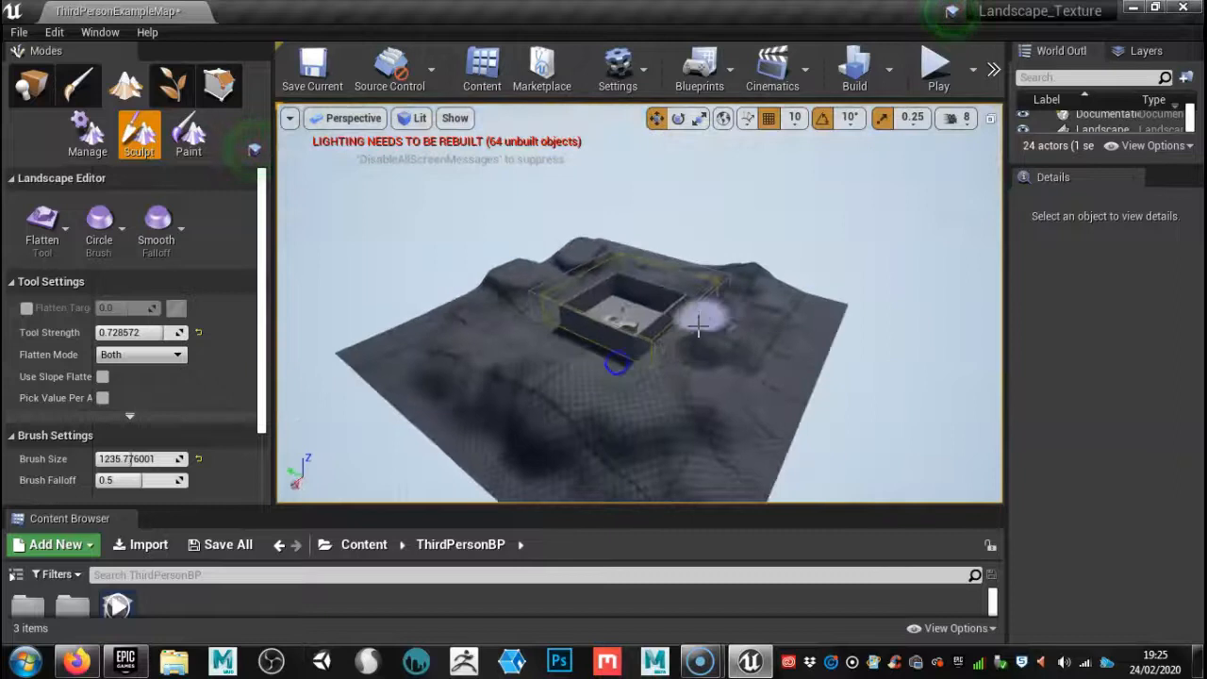
alt+drag(659, 389, 499, 457)
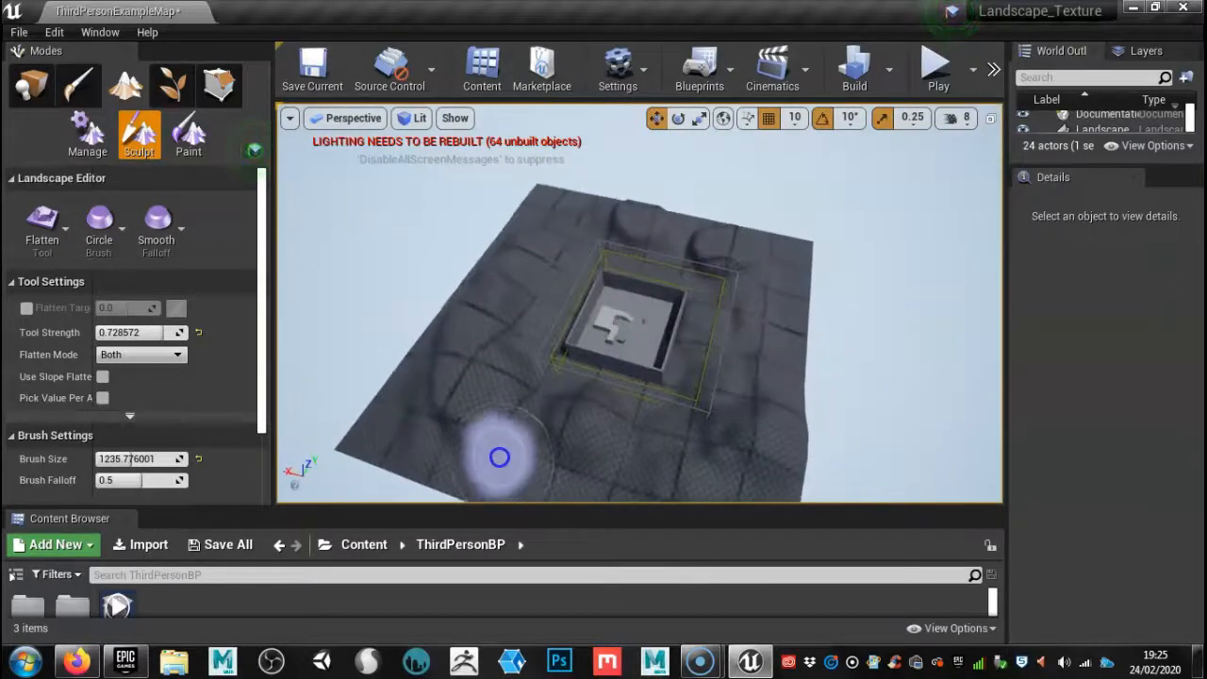
Step: Switch to the Sculpt tool with a brush size of about 431 and add smaller mounds to the terrain around the arena
click(41, 224)
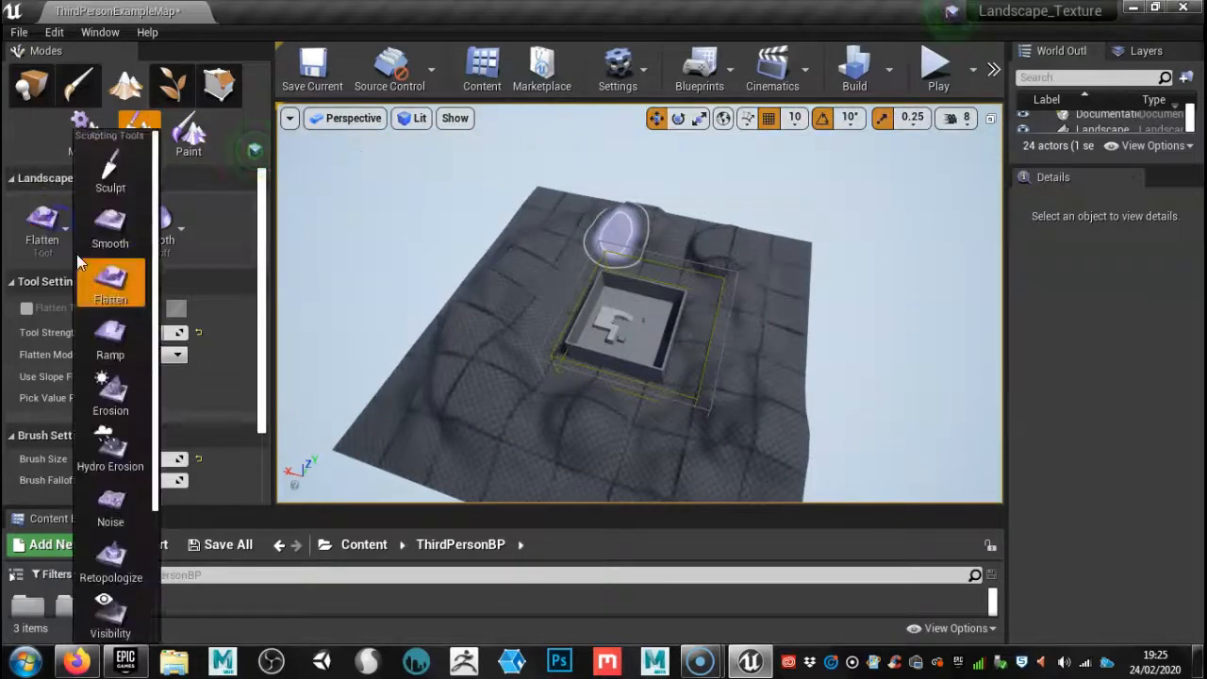
click(106, 165)
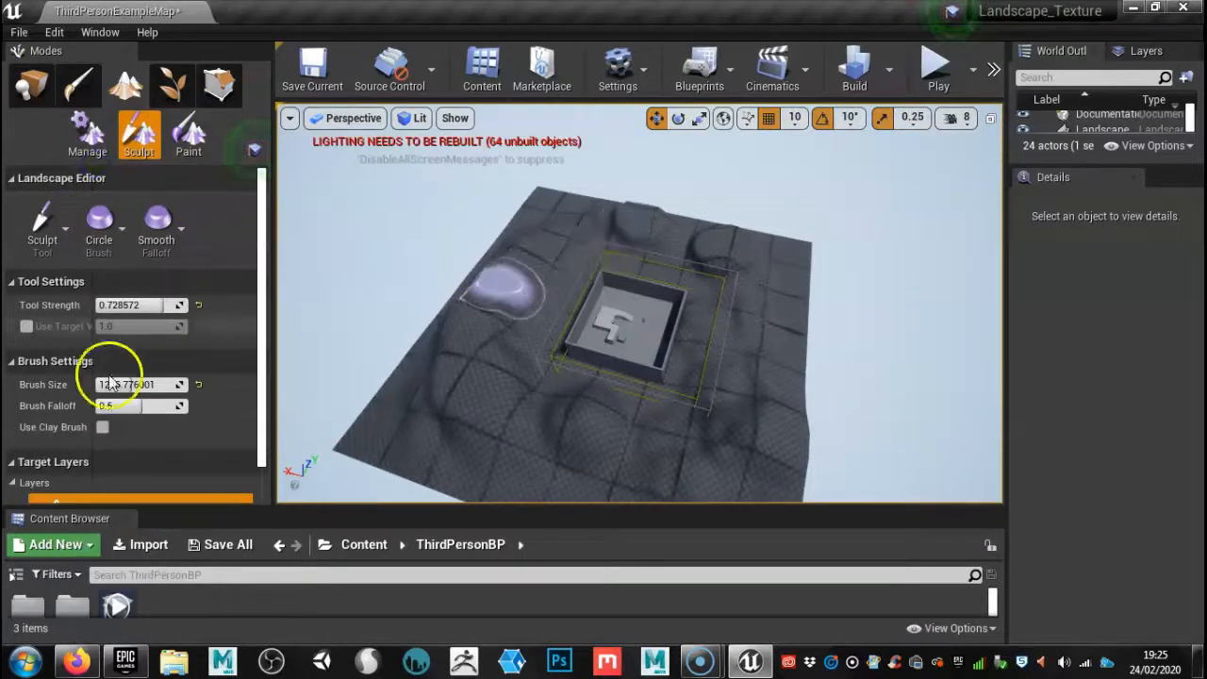
drag(129, 383, 124, 384)
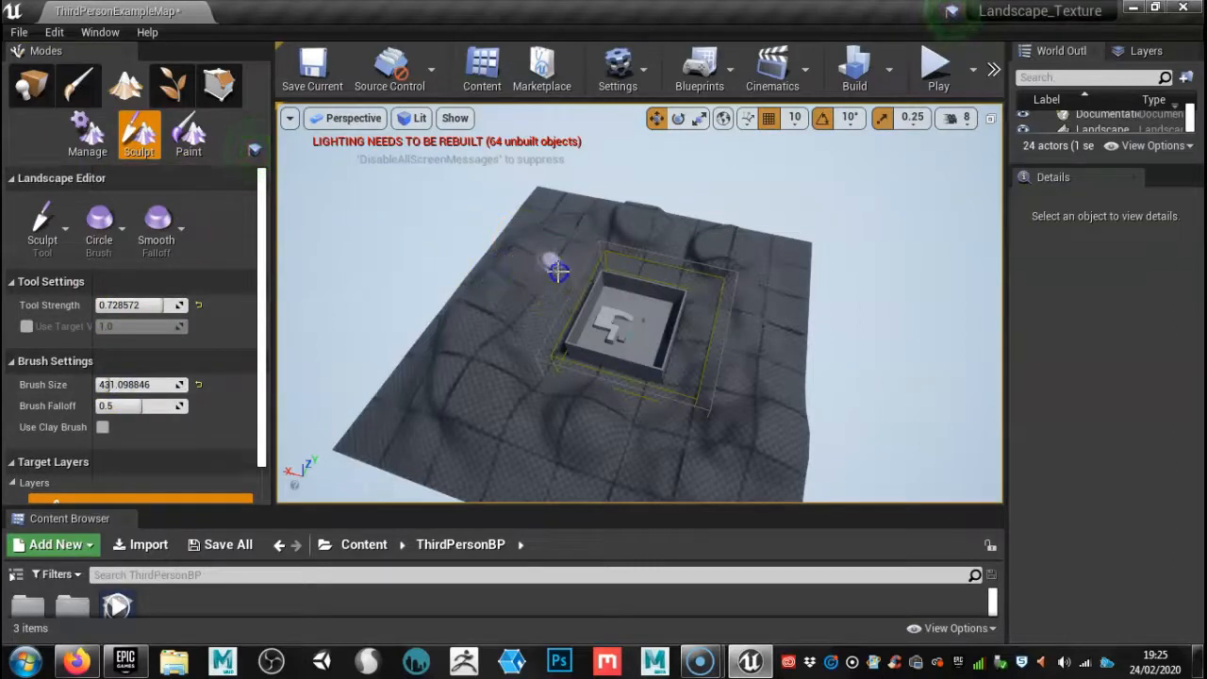
alt+right_drag(534, 335, 647, 348)
mouse_move(415, 293)
alt+mouse_down()
mouse_move(461, 261)
mouse_move(507, 157)
alt+mouse_up()
mouse_move(463, 320)
mouse_down()
mouse_move(361, 439)
mouse_move(330, 447)
mouse_up()
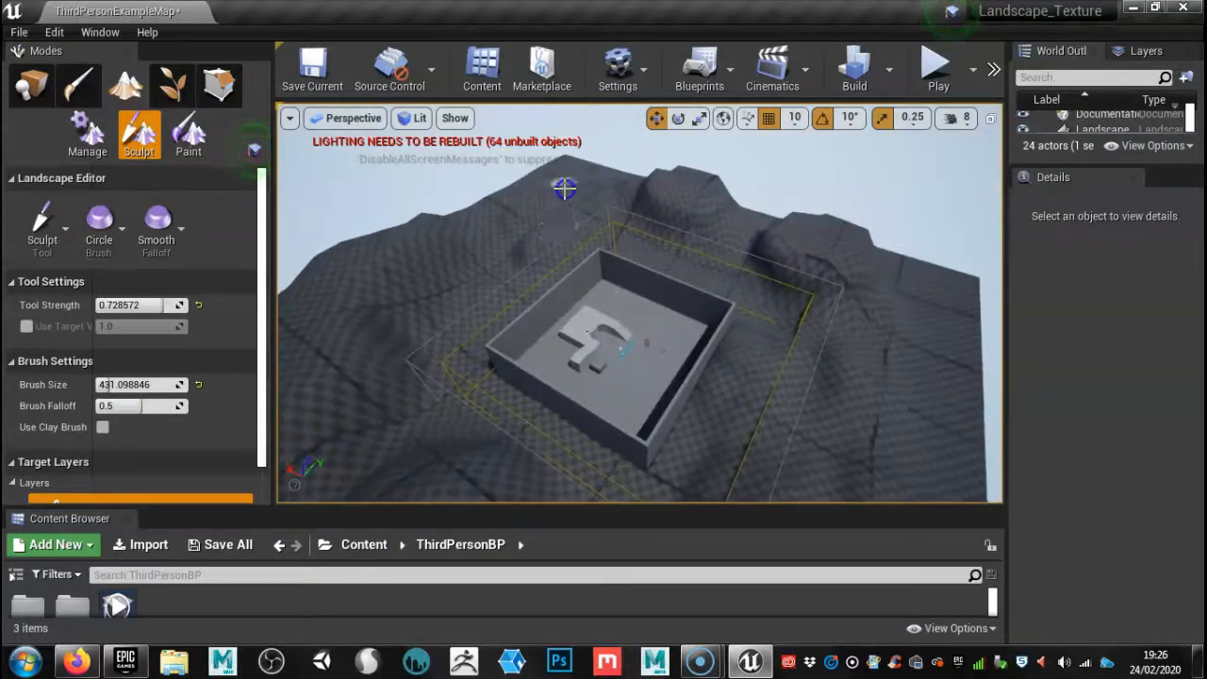
alt+drag(449, 315, 739, 357)
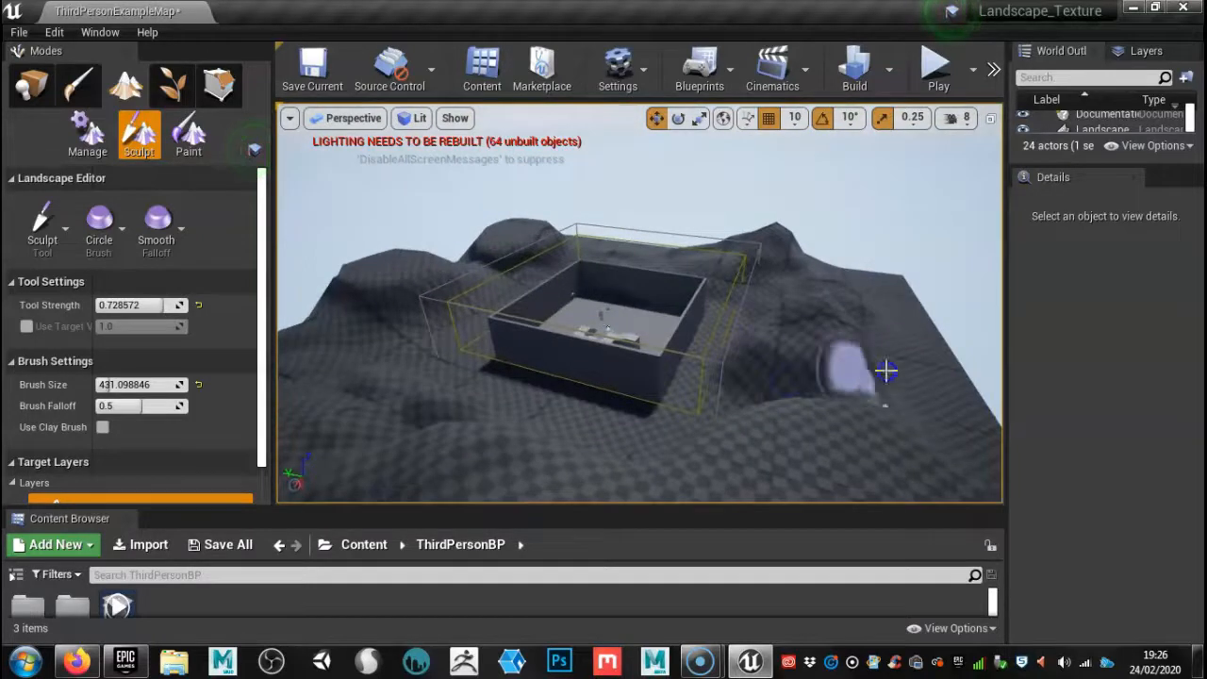
Step: Erode the hill slopes around the walled arena with the Erosion tool, using the Lower noise mode
click(42, 226)
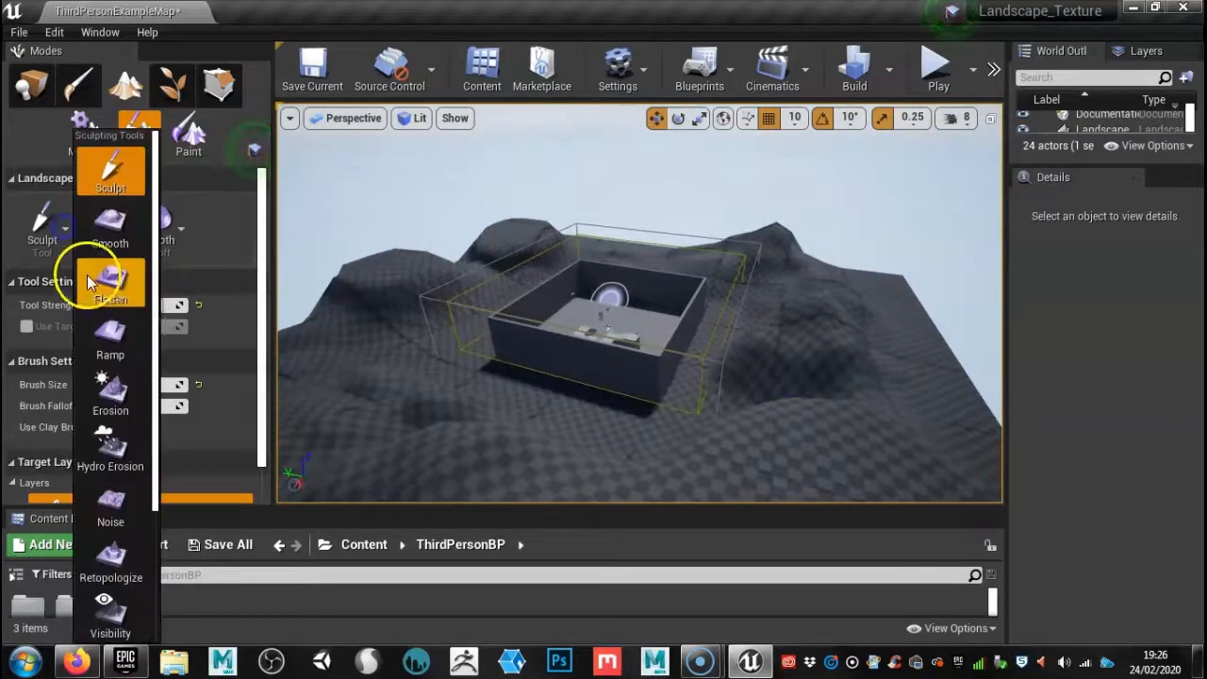
click(110, 394)
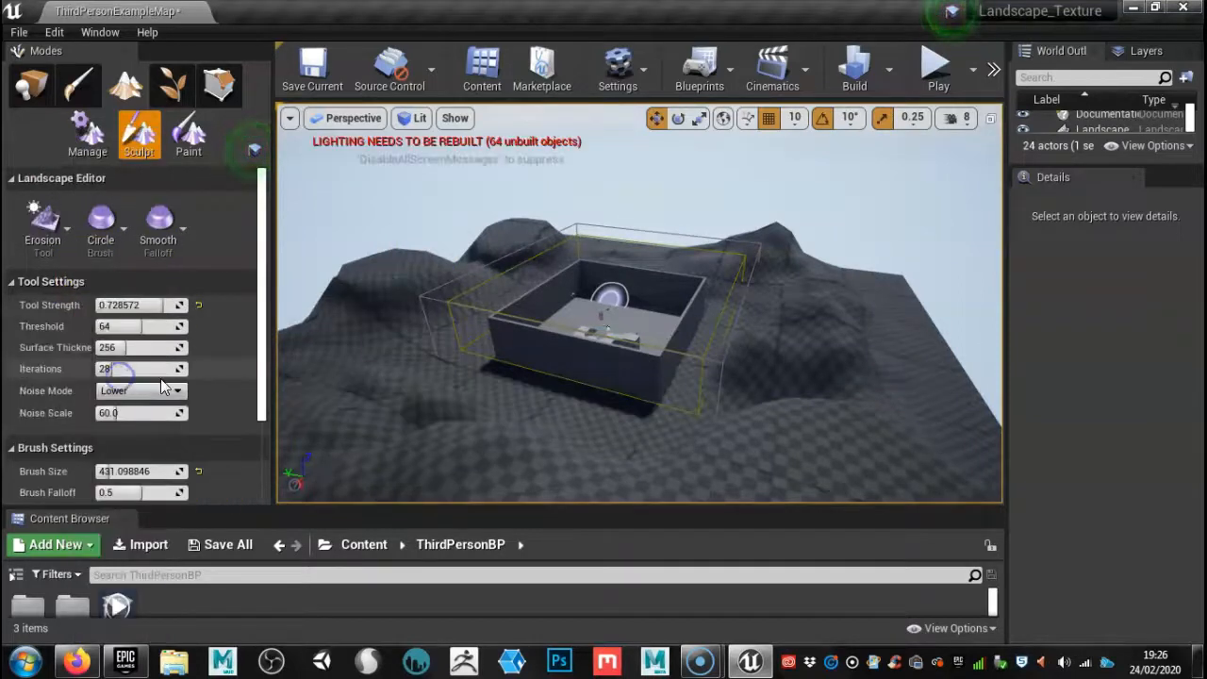
alt+drag(719, 335, 239, 325)
mouse_move(422, 400)
mouse_down()
mouse_move(396, 403)
mouse_move(382, 437)
mouse_up()
mouse_move(519, 397)
alt+mouse_down()
mouse_move(374, 391)
mouse_move(500, 393)
mouse_move(462, 398)
mouse_move(456, 379)
mouse_move(359, 404)
mouse_move(390, 405)
alt+mouse_up()
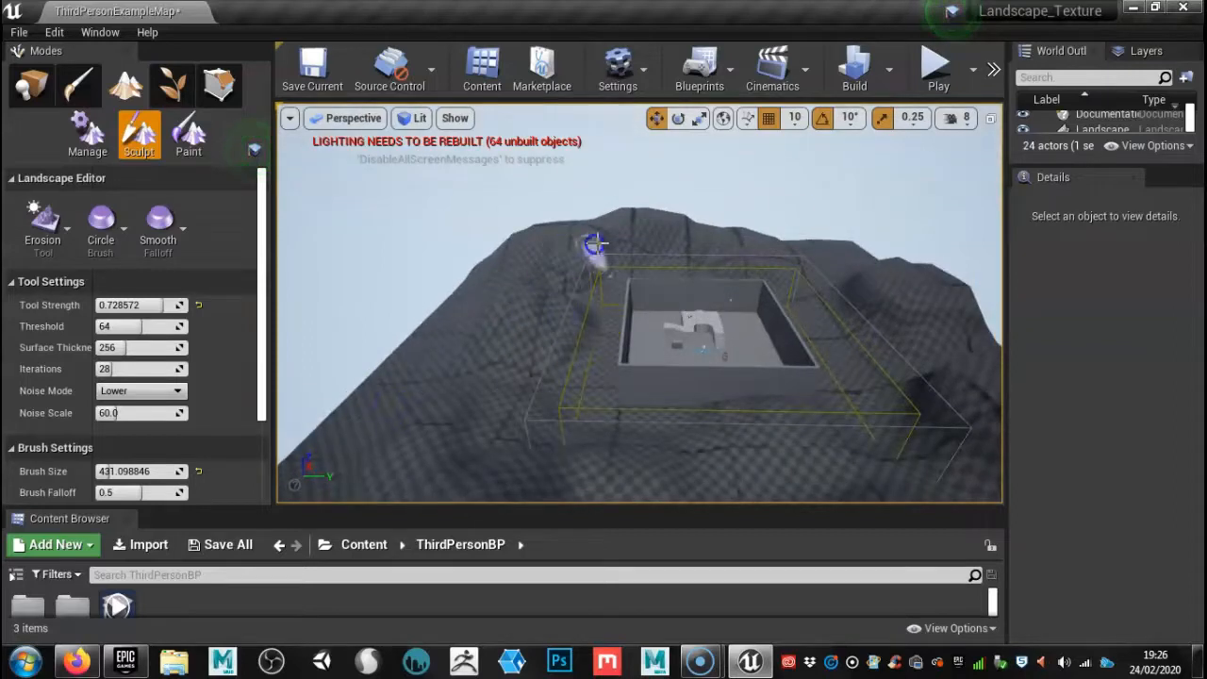
alt+drag(850, 387, 679, 330)
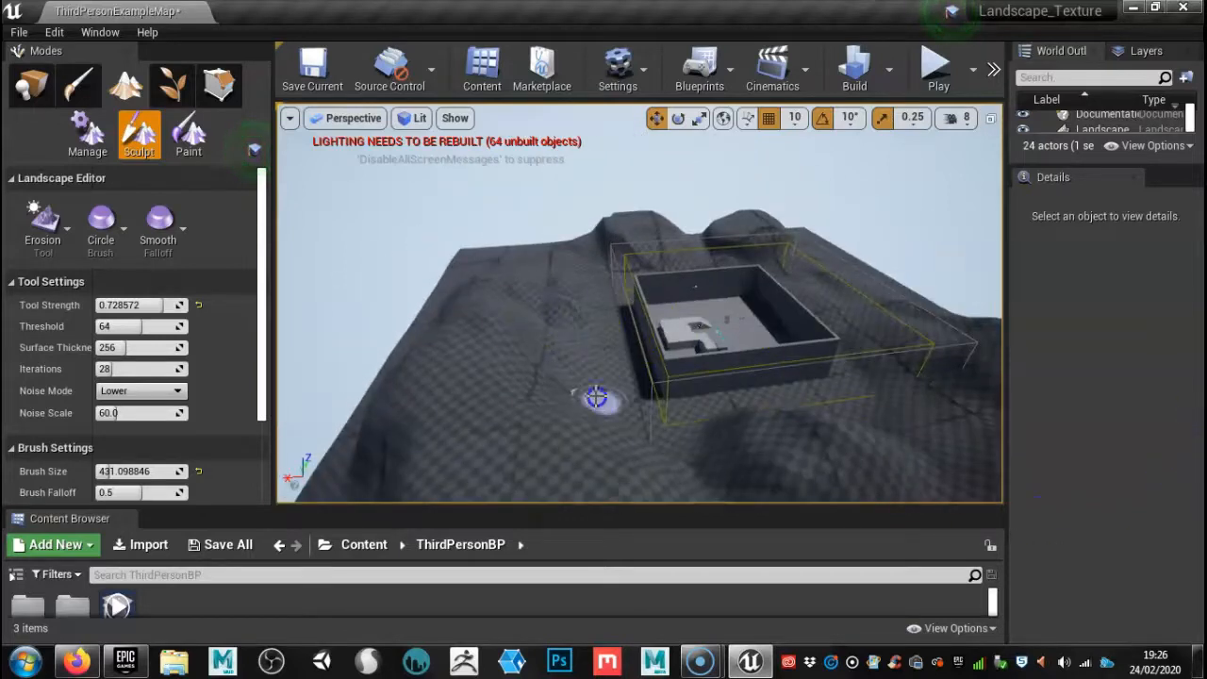
alt+drag(638, 447, 651, 401)
alt+drag(606, 458, 833, 399)
alt+drag(490, 485, 378, 497)
right_drag(665, 402, 450, 476)
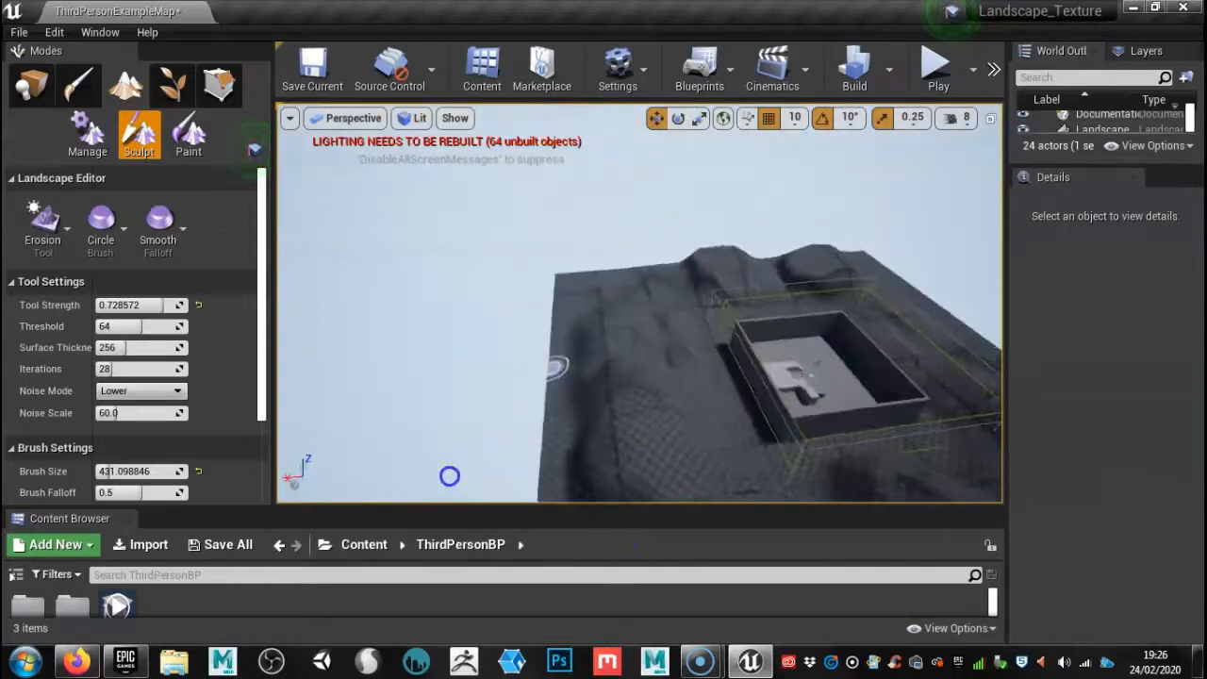
Step: Switch to the Sculpt tool with a brush size of about 1094 and raise a tall hill near the landscape's far corner
click(56, 241)
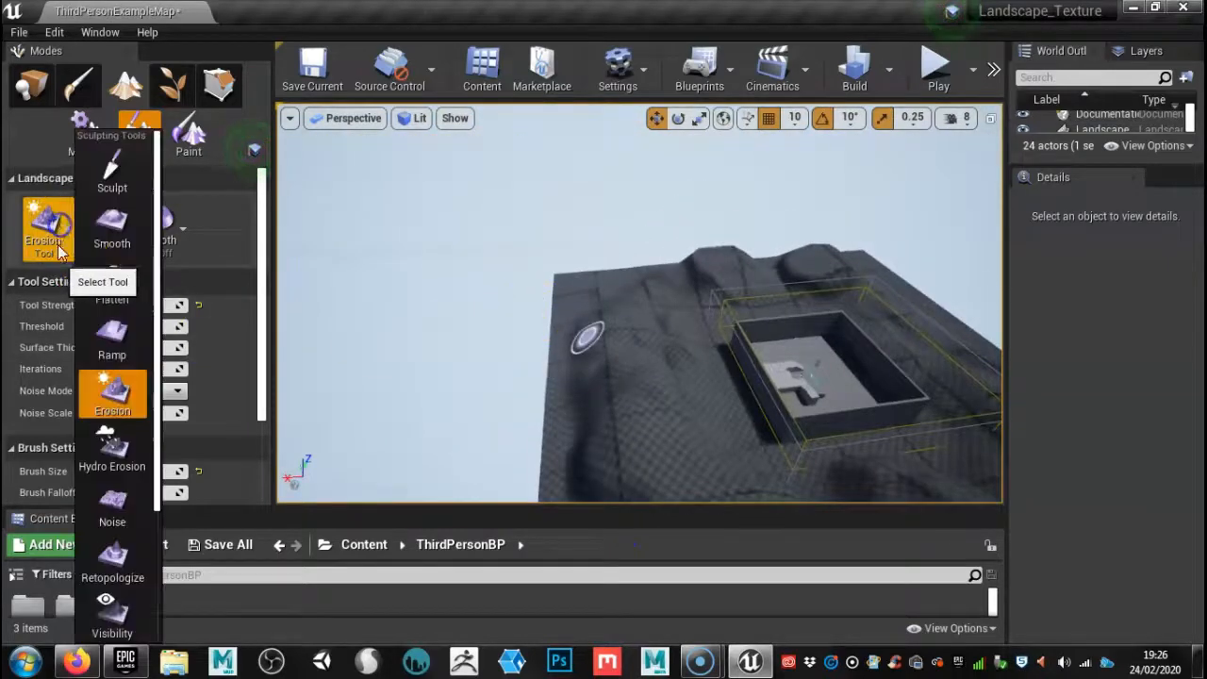
click(108, 179)
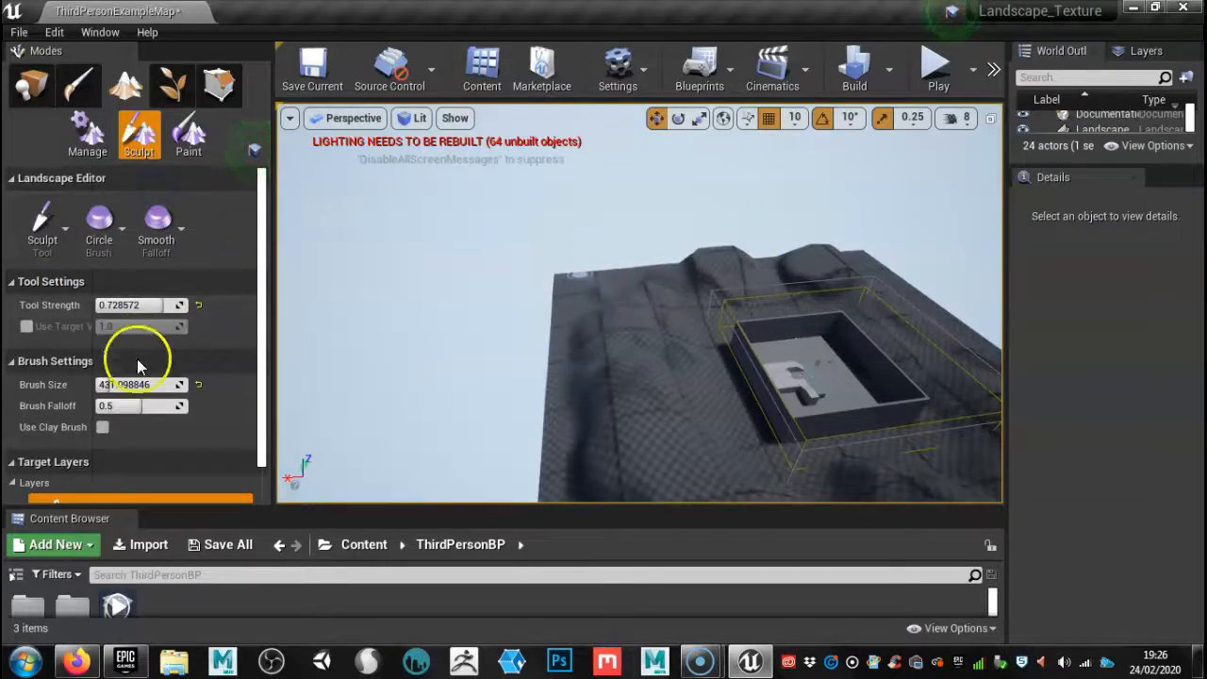
drag(125, 384, 106, 385)
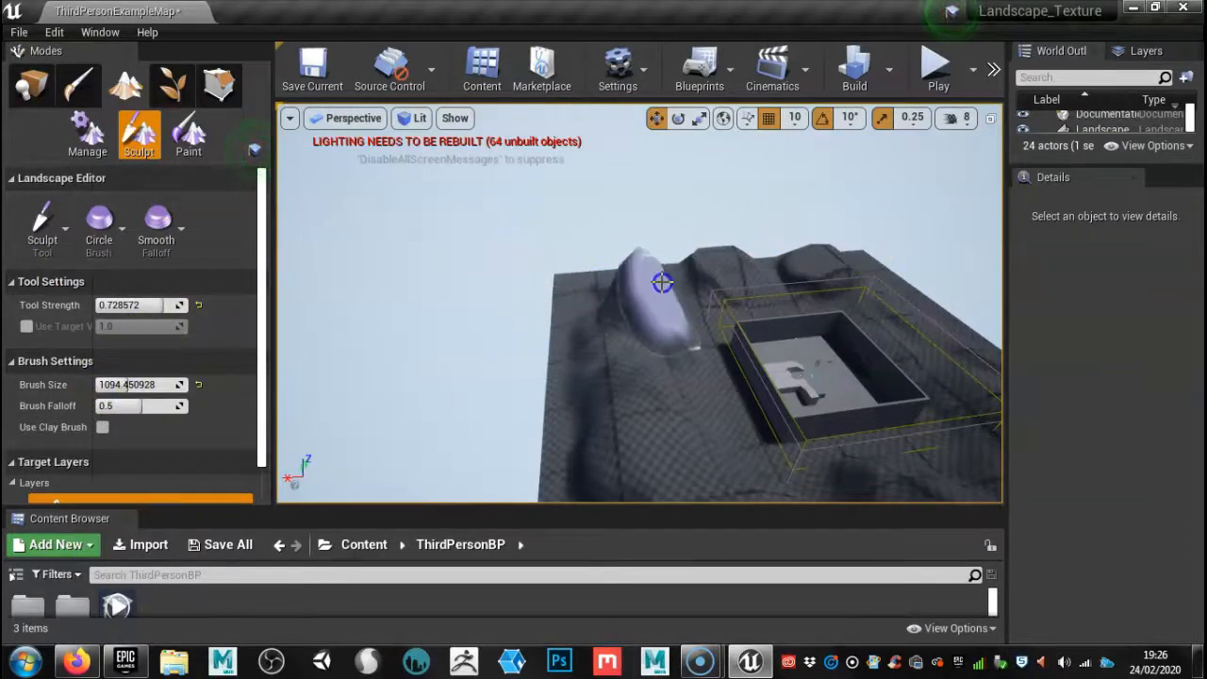
drag(689, 290, 654, 312)
mouse_move(546, 325)
alt+mouse_down()
mouse_move(495, 324)
mouse_move(579, 379)
alt+mouse_up()
alt+right_drag(643, 298, 647, 263)
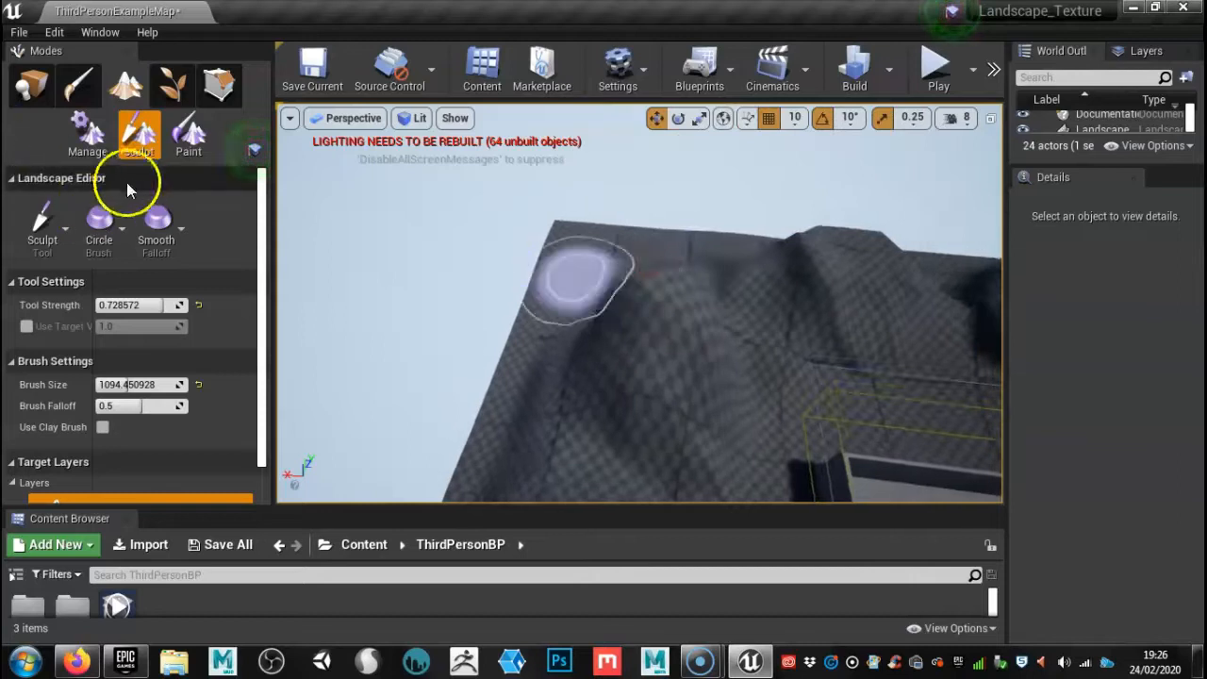
Step: Flatten the terrain at the landscape's far corner with the Flatten tool, shaping a steep plateau there
click(73, 236)
click(108, 236)
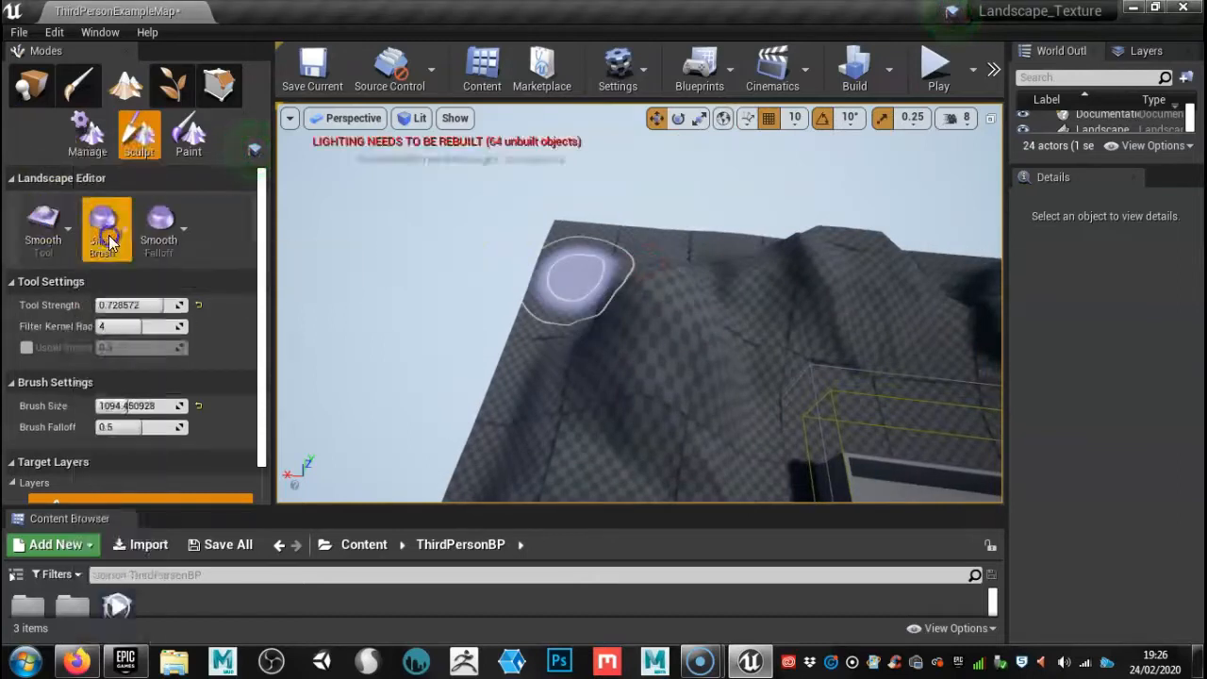
click(66, 234)
click(104, 277)
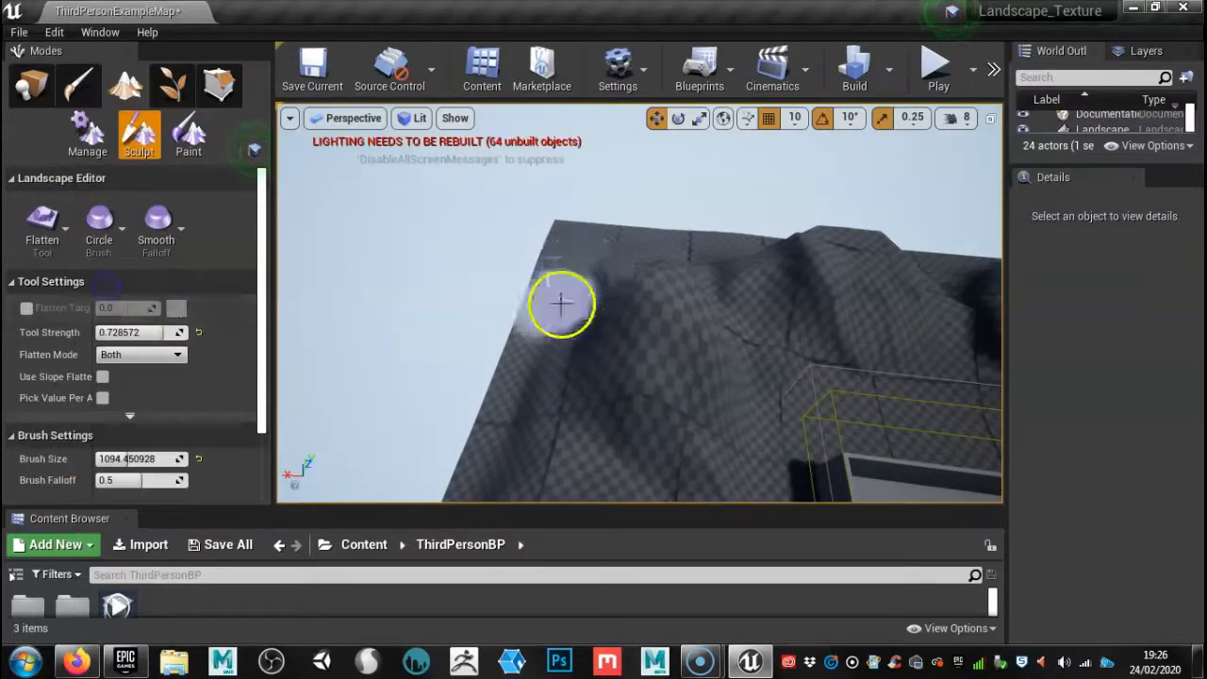
mouse_move(650, 283)
right_down()
mouse_move(786, 345)
mouse_move(695, 266)
mouse_move(584, 235)
mouse_move(738, 358)
right_up()
right_drag(552, 325, 604, 363)
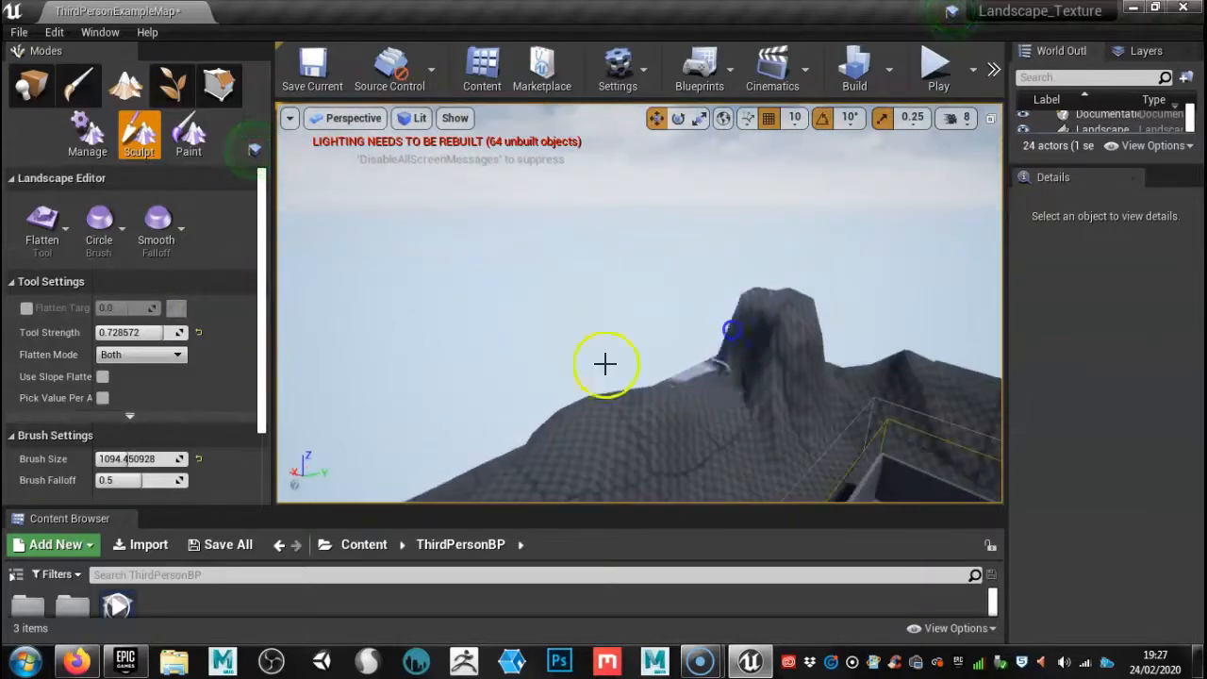
Step: Switch to the Sculpt tool with a brush size of about 796 and raise a sharp peak against the plateau's side
click(61, 231)
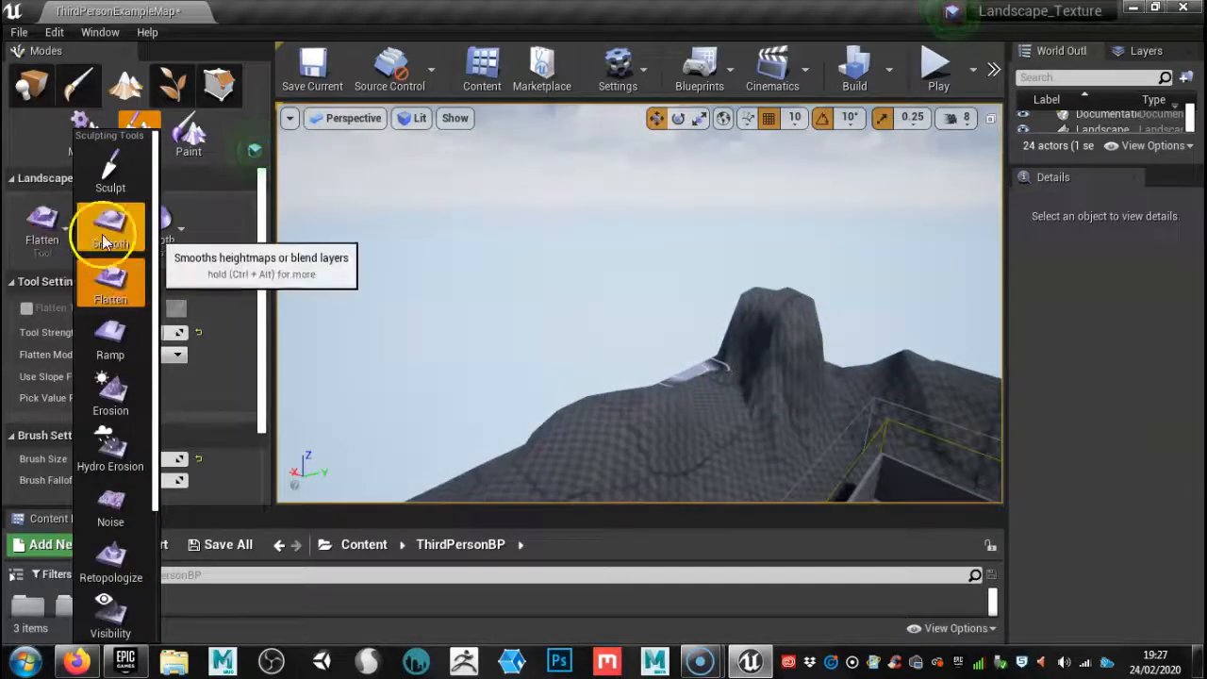
click(95, 185)
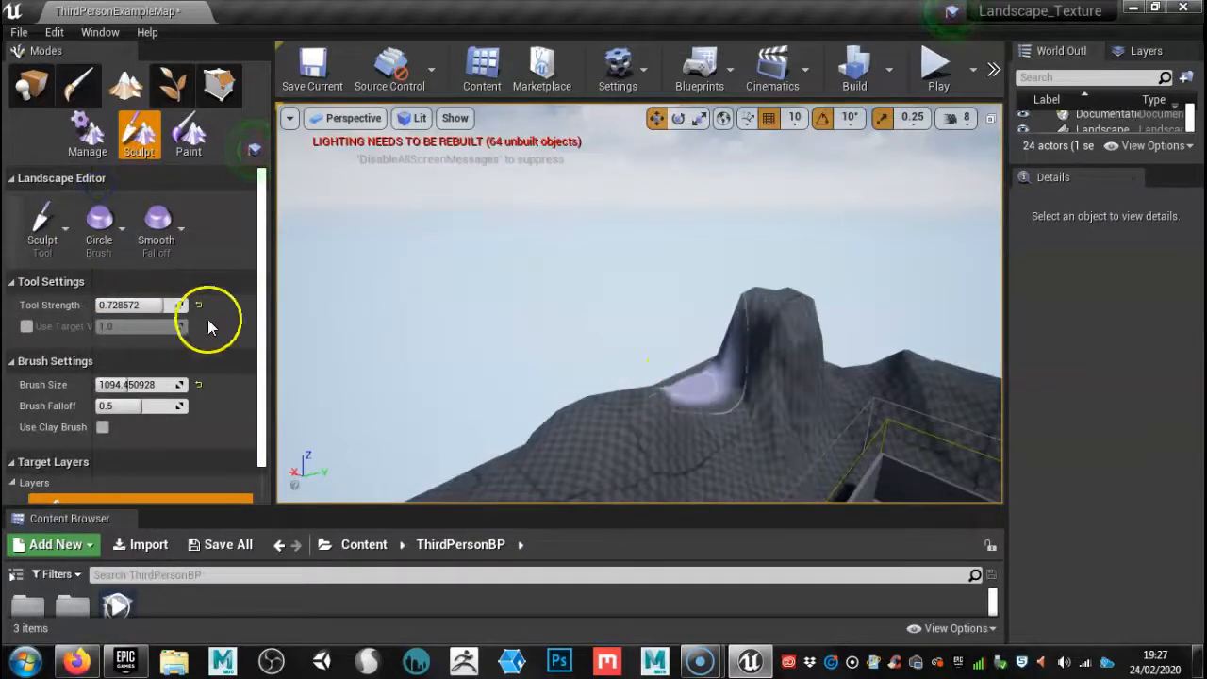
click(113, 386)
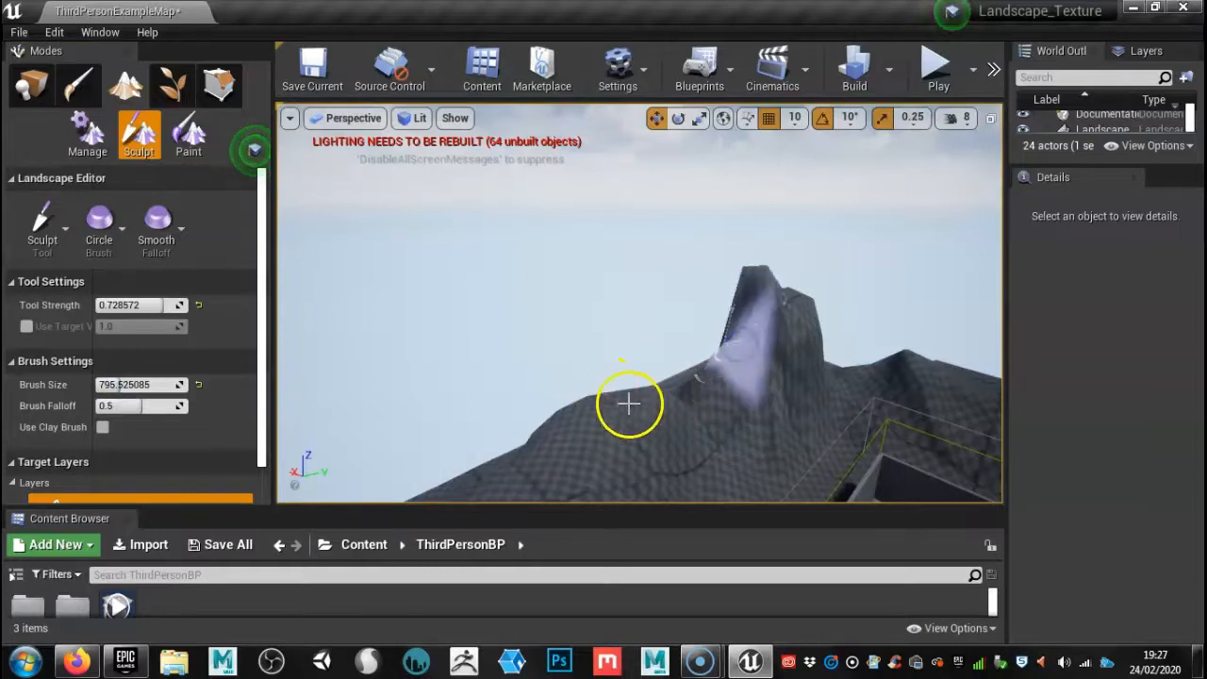
click(661, 413)
Step: Switch to the Flatten tool and level the sharp peak's top and its adjoining slope at the landscape's far corner
click(172, 311)
click(47, 222)
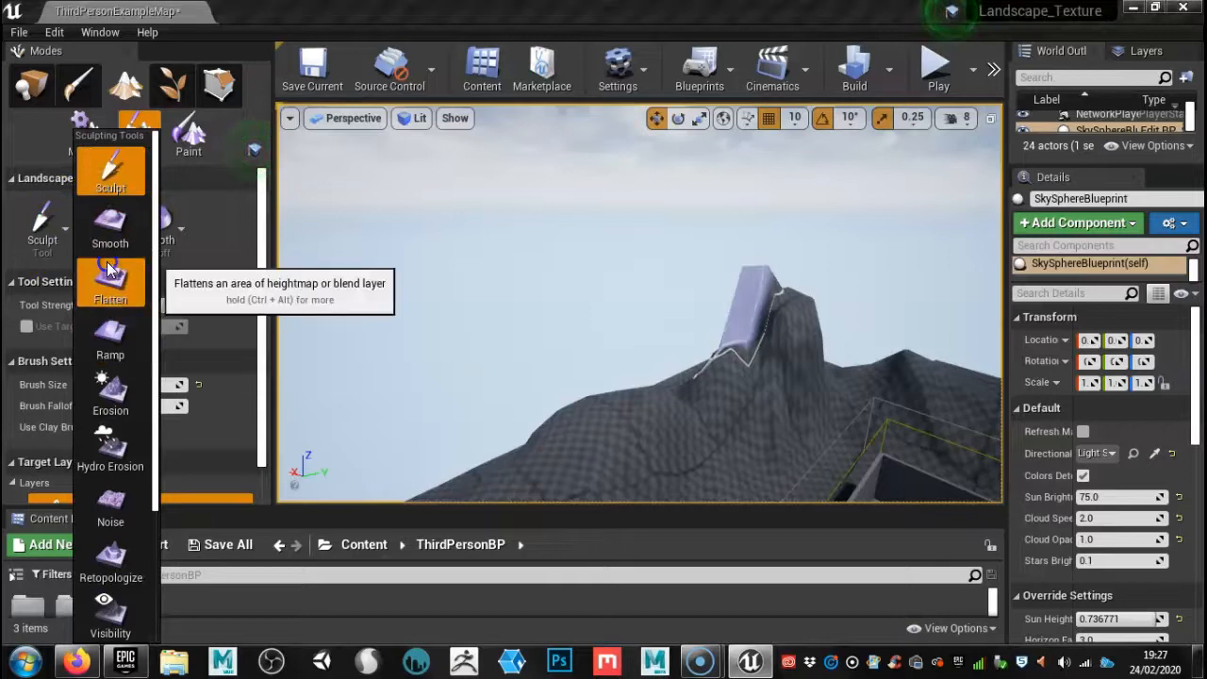
click(108, 266)
drag(877, 234, 862, 274)
right_drag(862, 274, 892, 360)
click(856, 163)
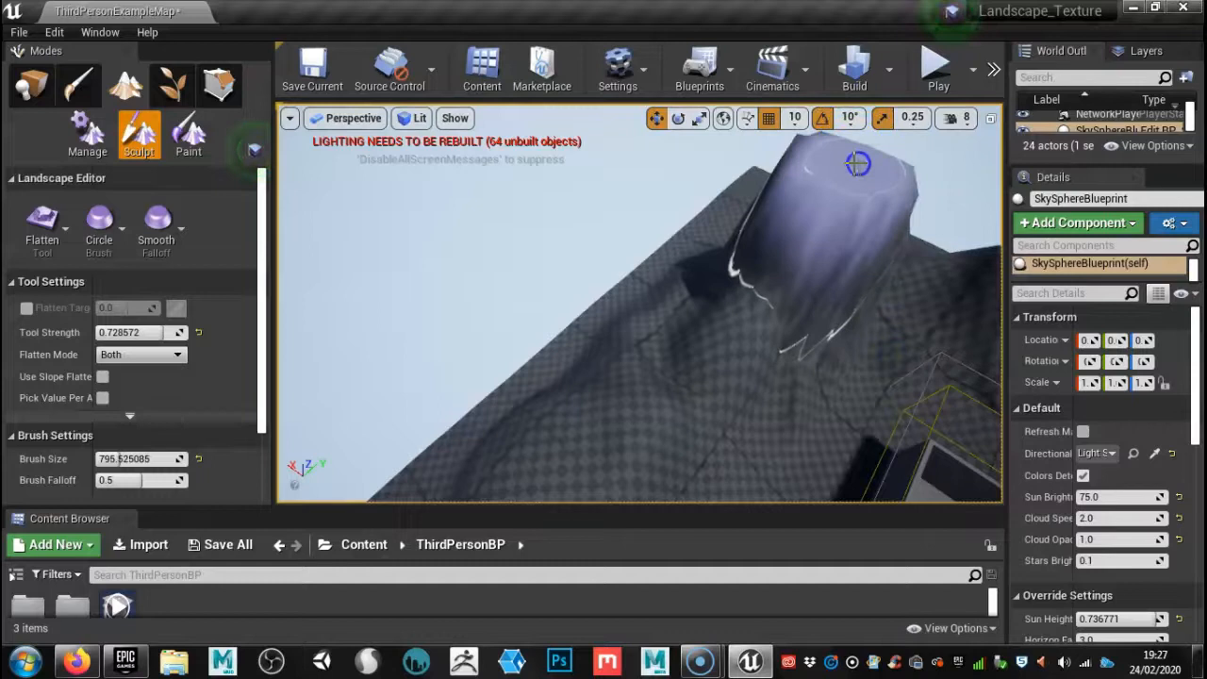
mouse_move(861, 253)
right_down()
mouse_move(729, 157)
mouse_move(648, 167)
mouse_move(657, 192)
right_up()
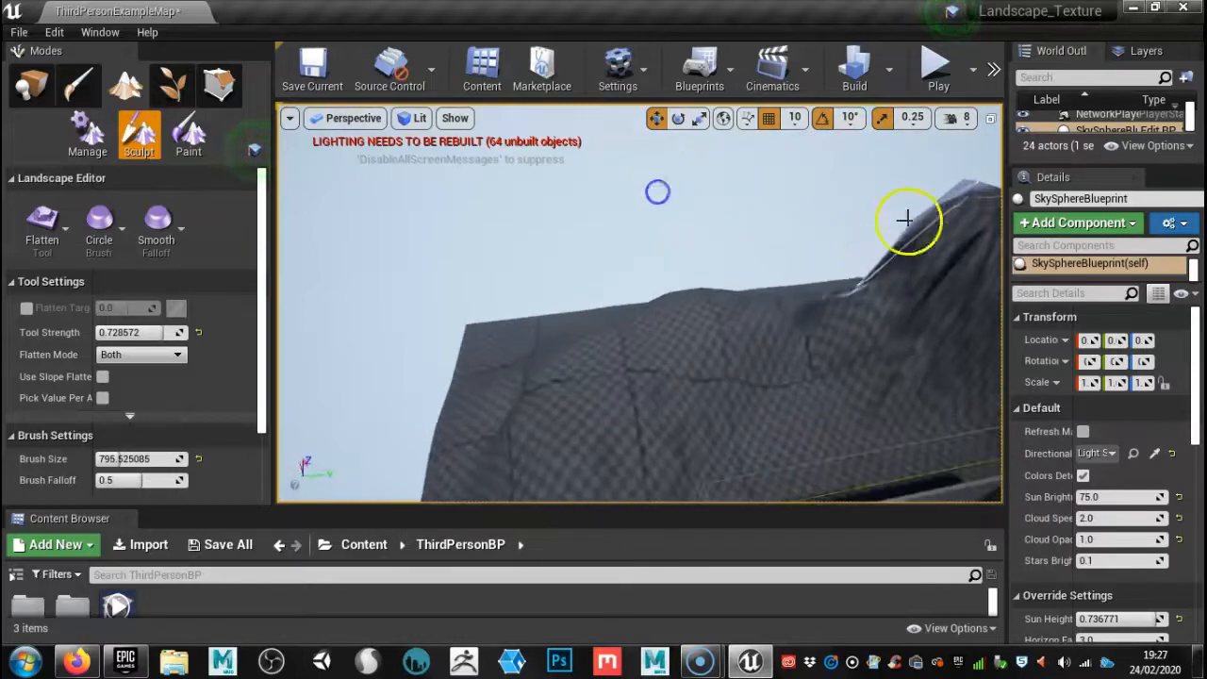
mouse_move(977, 216)
mouse_down()
mouse_move(938, 250)
mouse_move(829, 294)
mouse_up()
Step: Examine the sculpted terrain around the walled arena from several sides and distances
mouse_move(784, 290)
right_down()
mouse_move(761, 277)
mouse_move(778, 188)
mouse_move(870, 201)
mouse_move(930, 270)
right_up()
alt+drag(726, 333, 832, 339)
alt+right_drag(726, 333, 638, 326)
alt+drag(726, 333, 924, 346)
alt+right_drag(725, 333, 528, 389)
alt+drag(726, 333, 90, 240)
alt+right_drag(786, 369, 846, 370)
alt+middle_drag(786, 368, 844, 406)
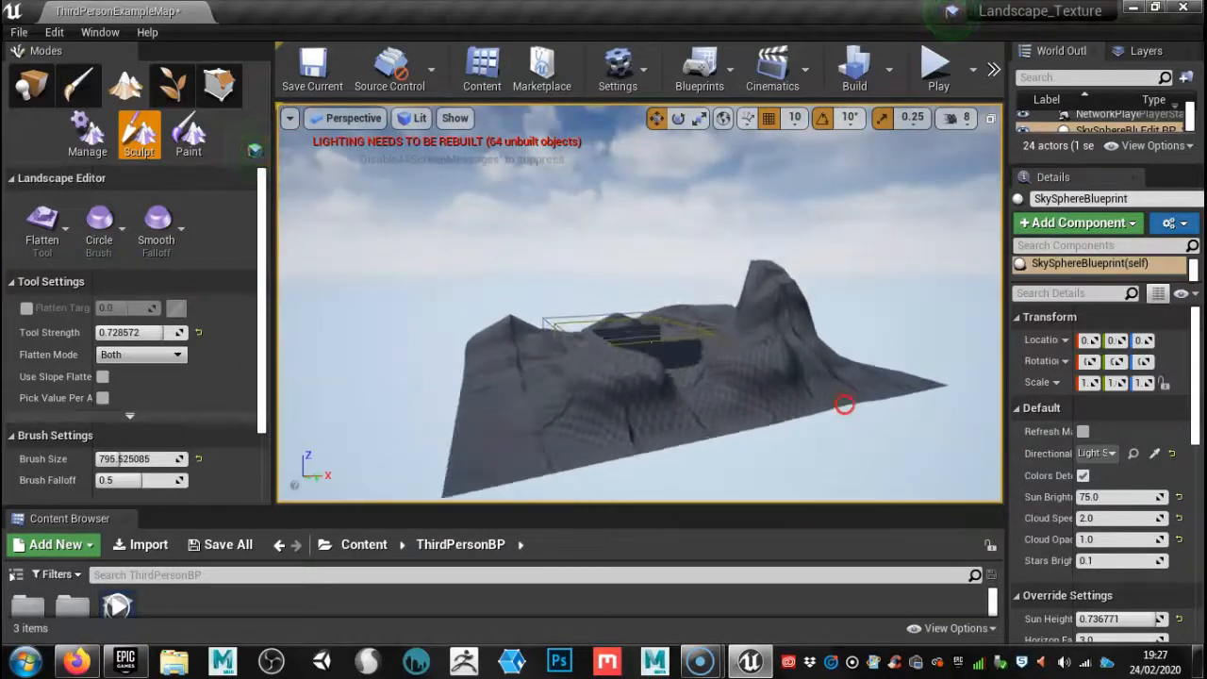
alt+drag(722, 325, 761, 376)
alt+middle_drag(726, 329, 733, 353)
alt+drag(733, 353, 815, 351)
drag(722, 322, 721, 332)
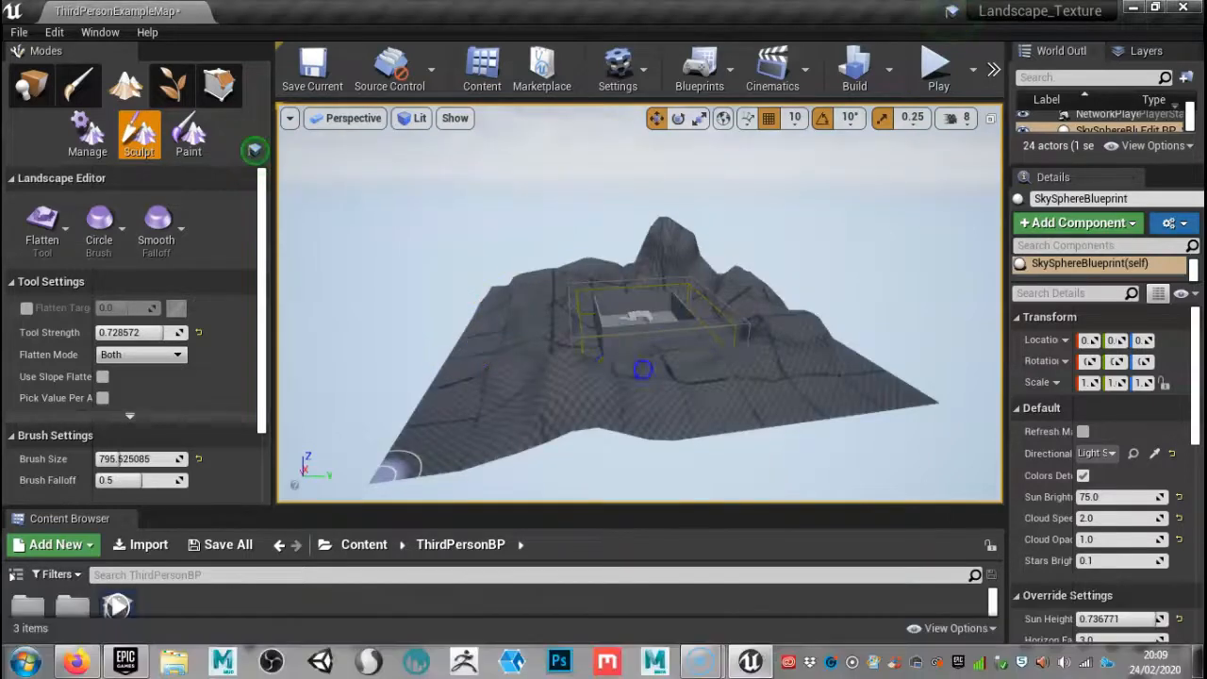
right_drag(641, 369, 539, 282)
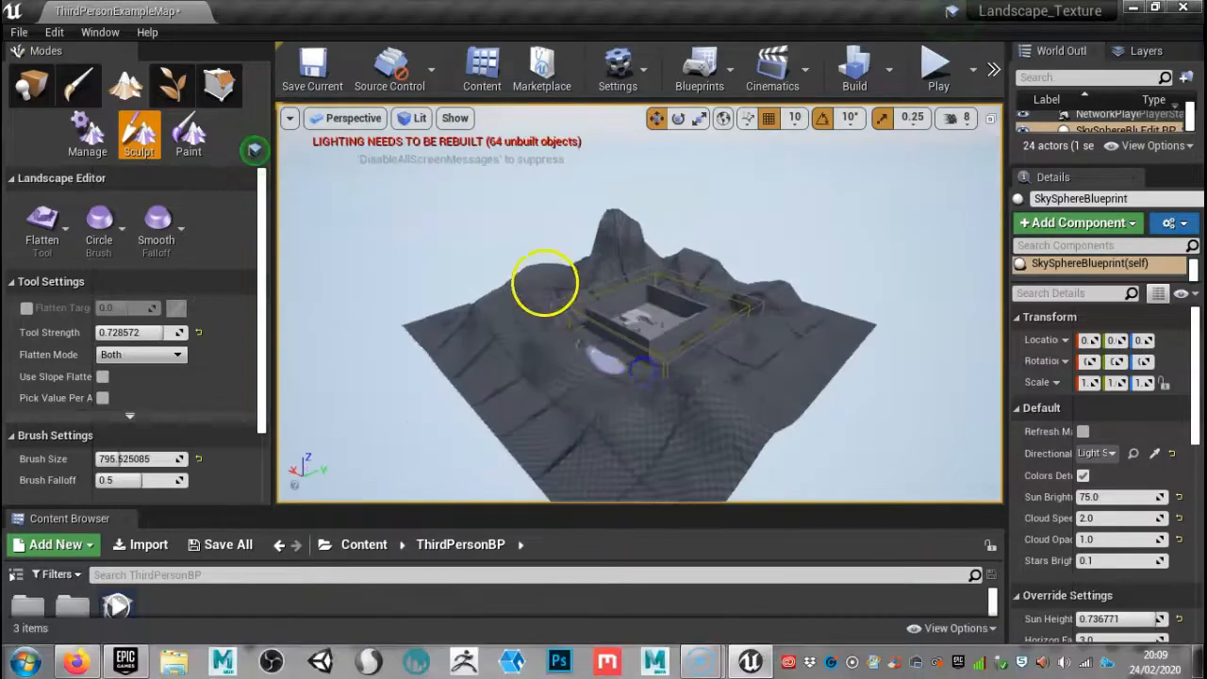
right_drag(463, 324, 444, 399)
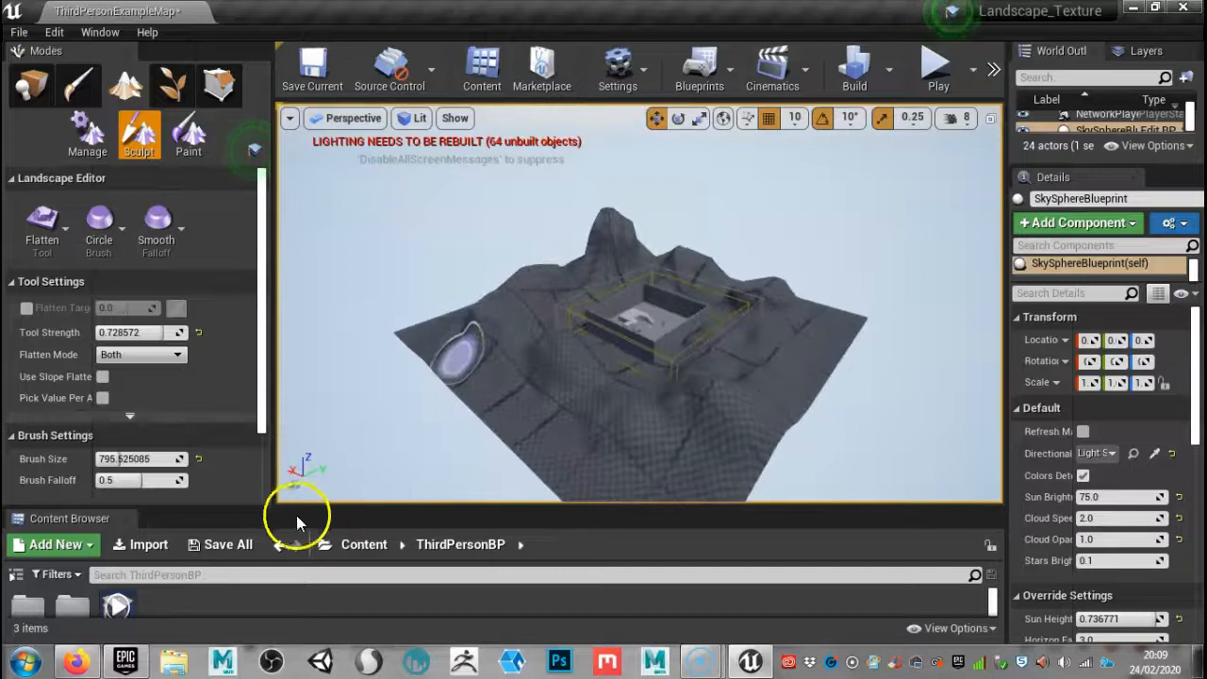
Step: Enlarge the Content Browser and create a new material named Landscape in the ThirdPersonBP folder
drag(254, 507, 308, 341)
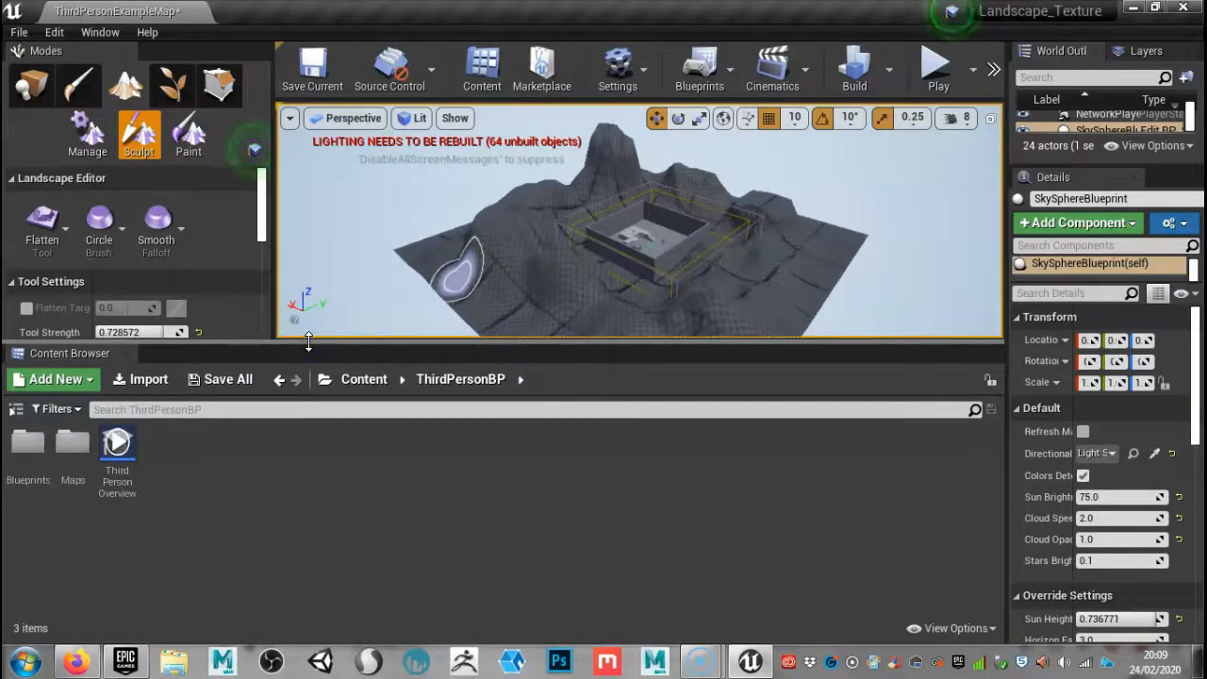
right_click(263, 505)
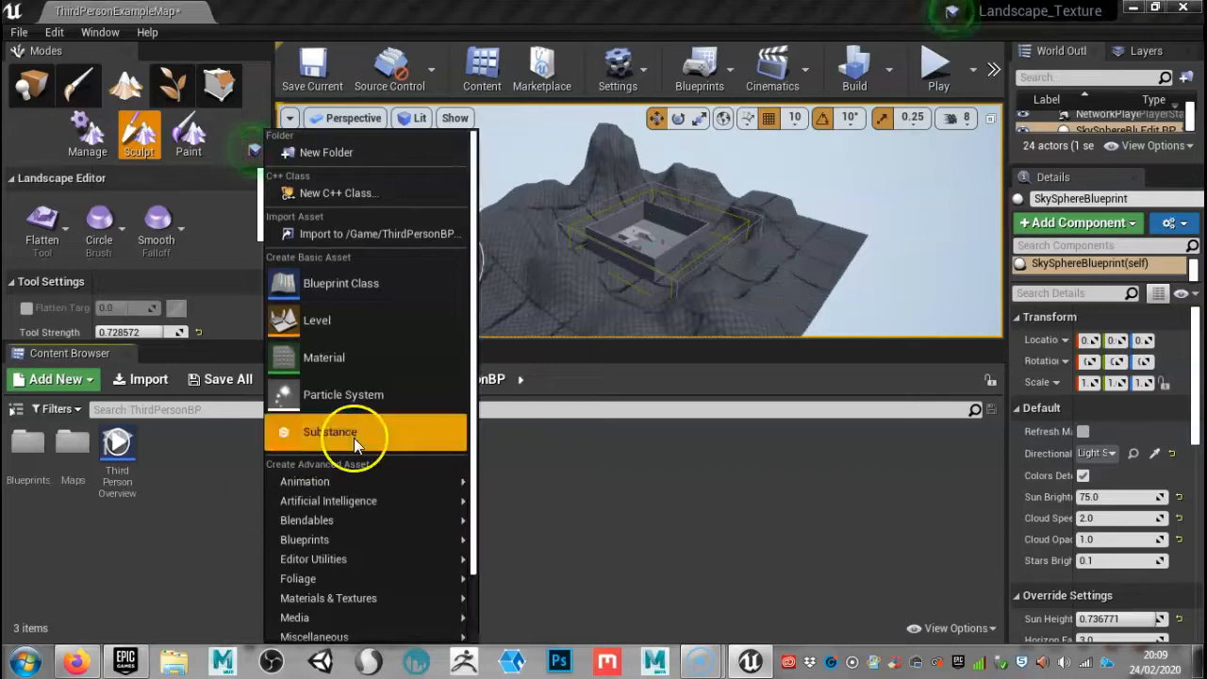
click(344, 368)
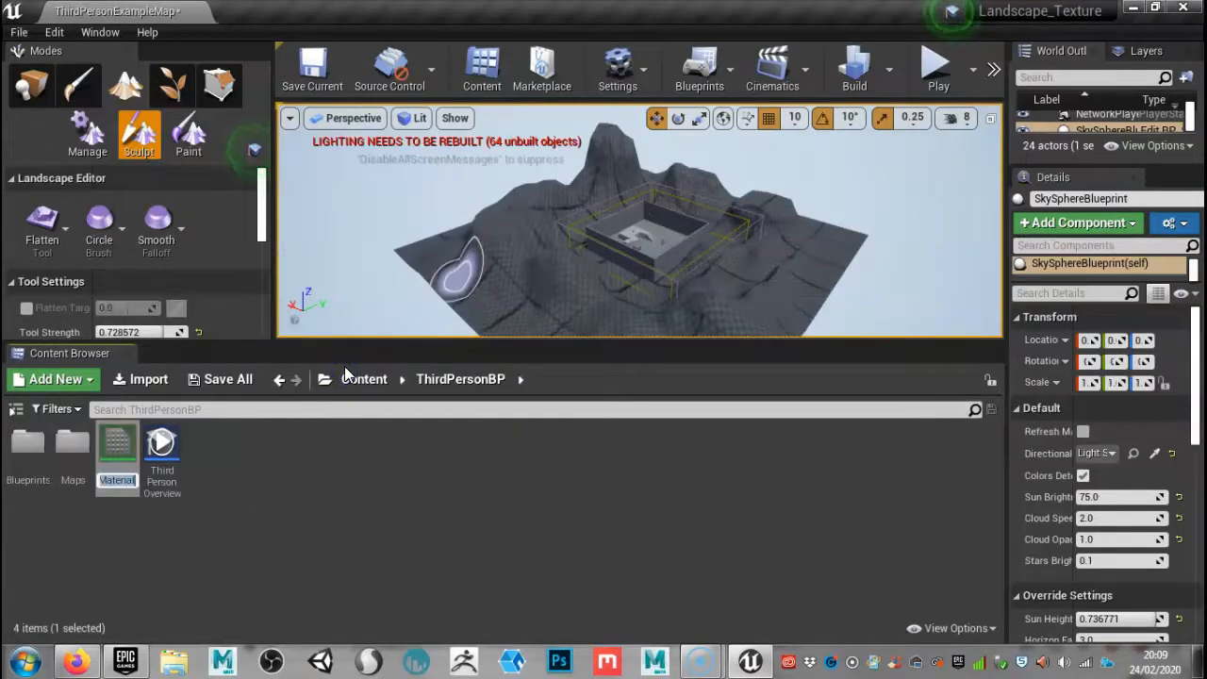
text(Lands)
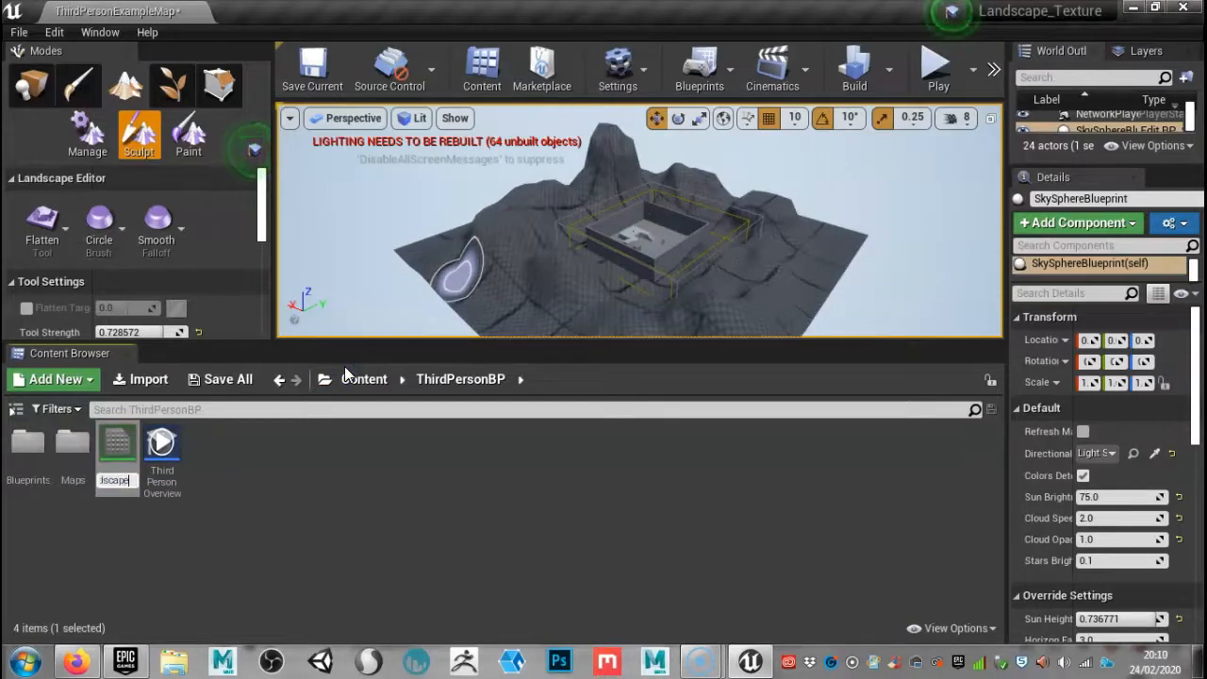
text(cape)
key(Return)
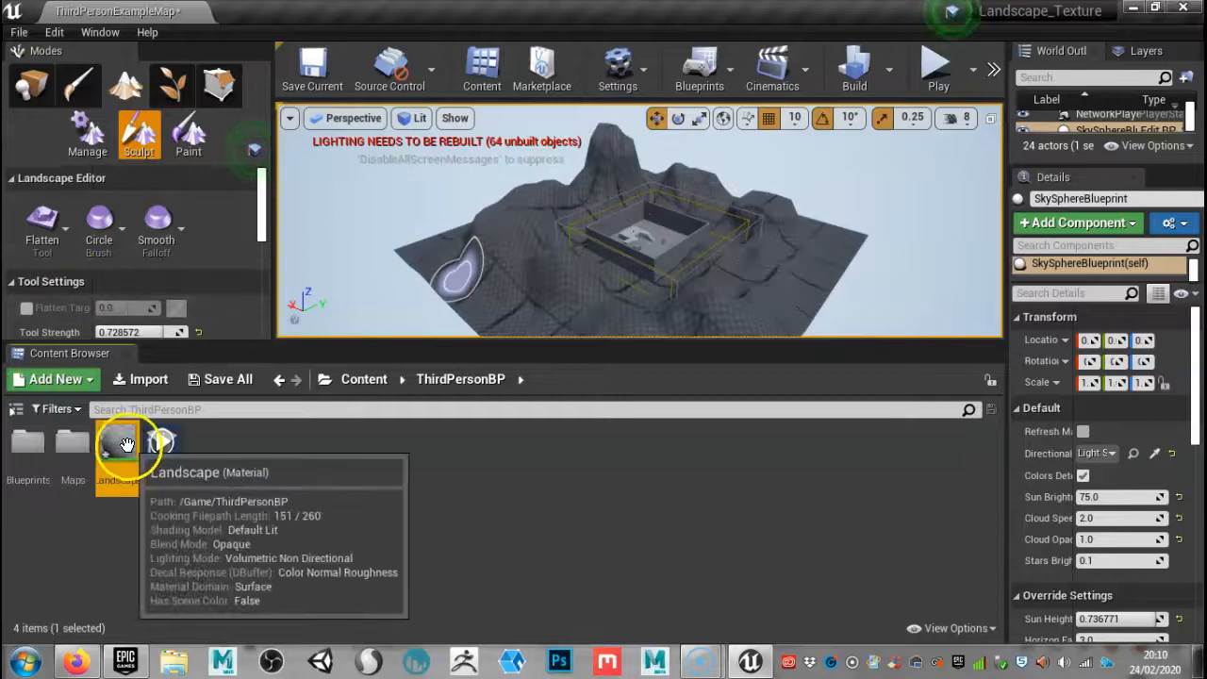
Step: Open the Landscape material and add a LandscapeLayerBlend node to its graph, placed beside the result node
double_click(126, 444)
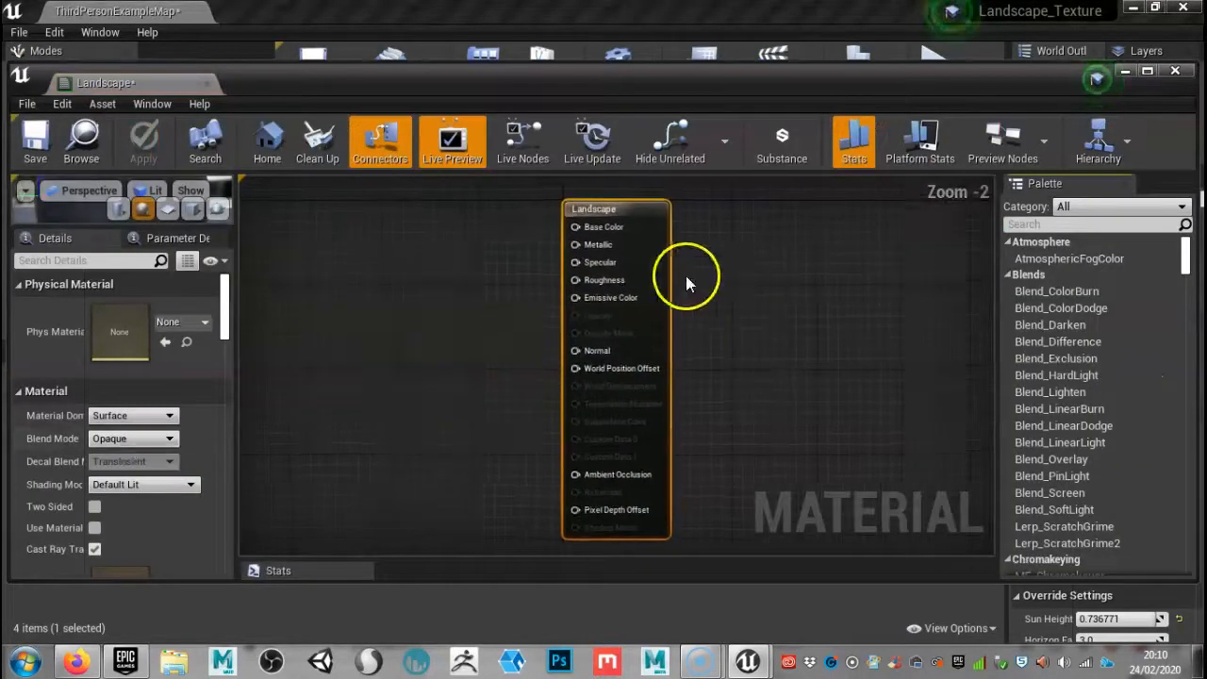
drag(665, 227, 697, 227)
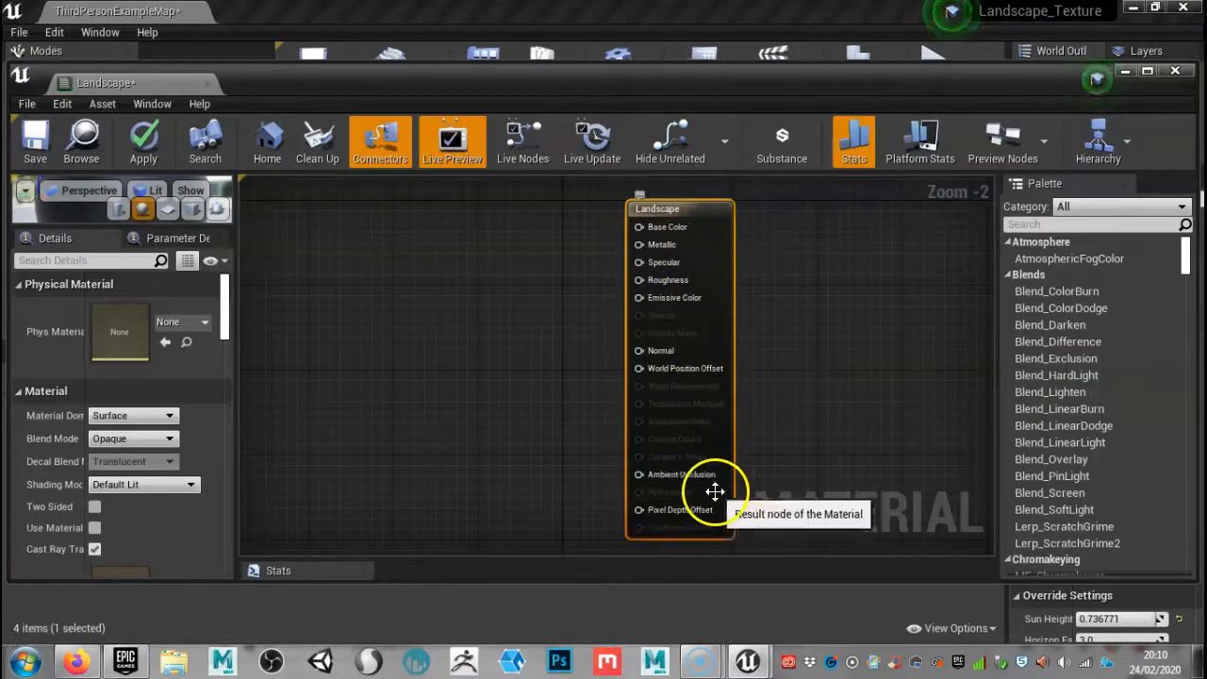
right_click(422, 391)
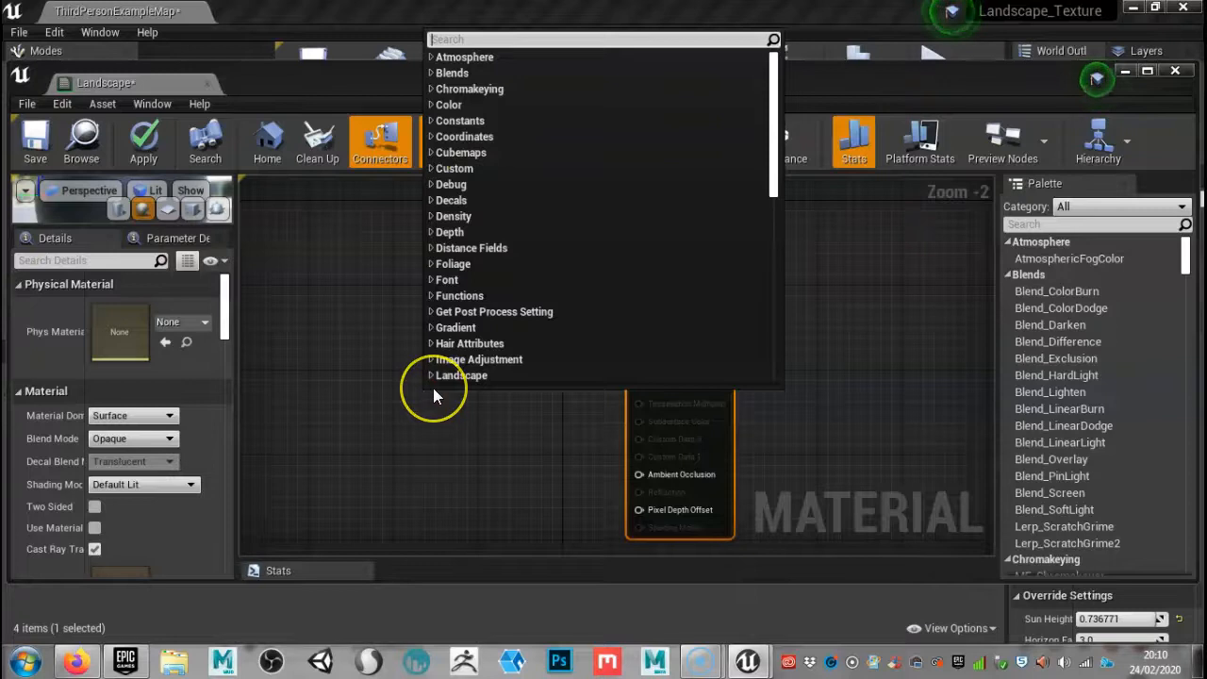
text(landscape)
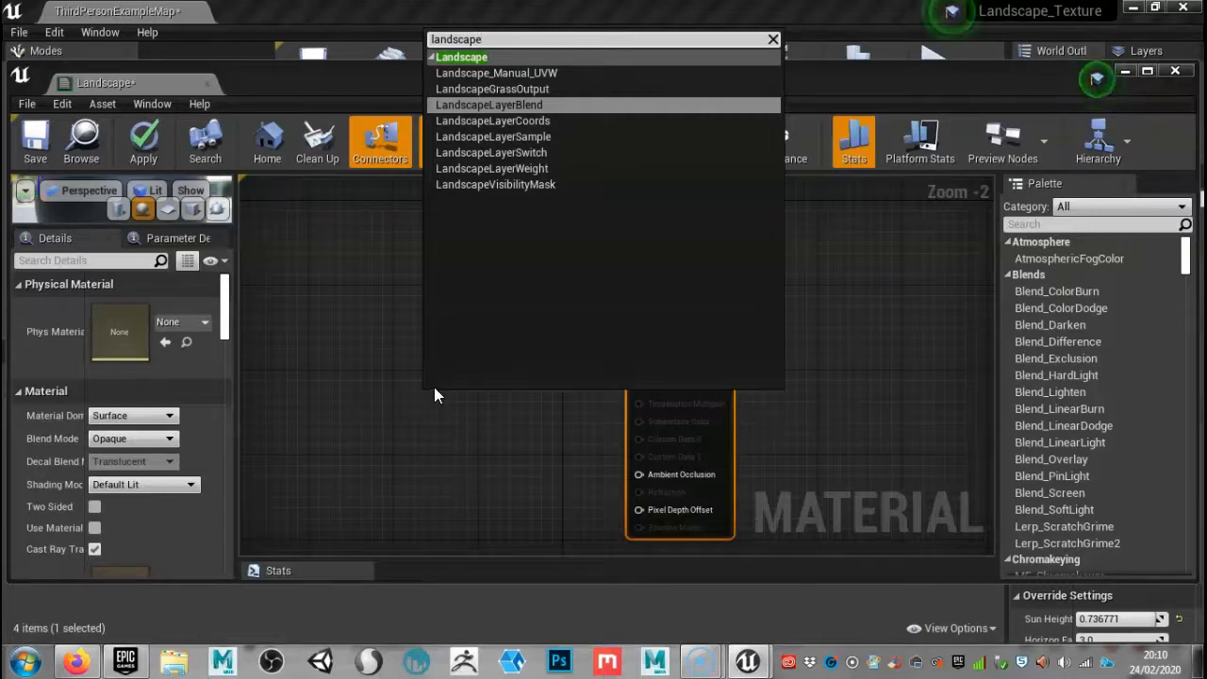
click(525, 105)
click(474, 399)
drag(461, 397, 477, 281)
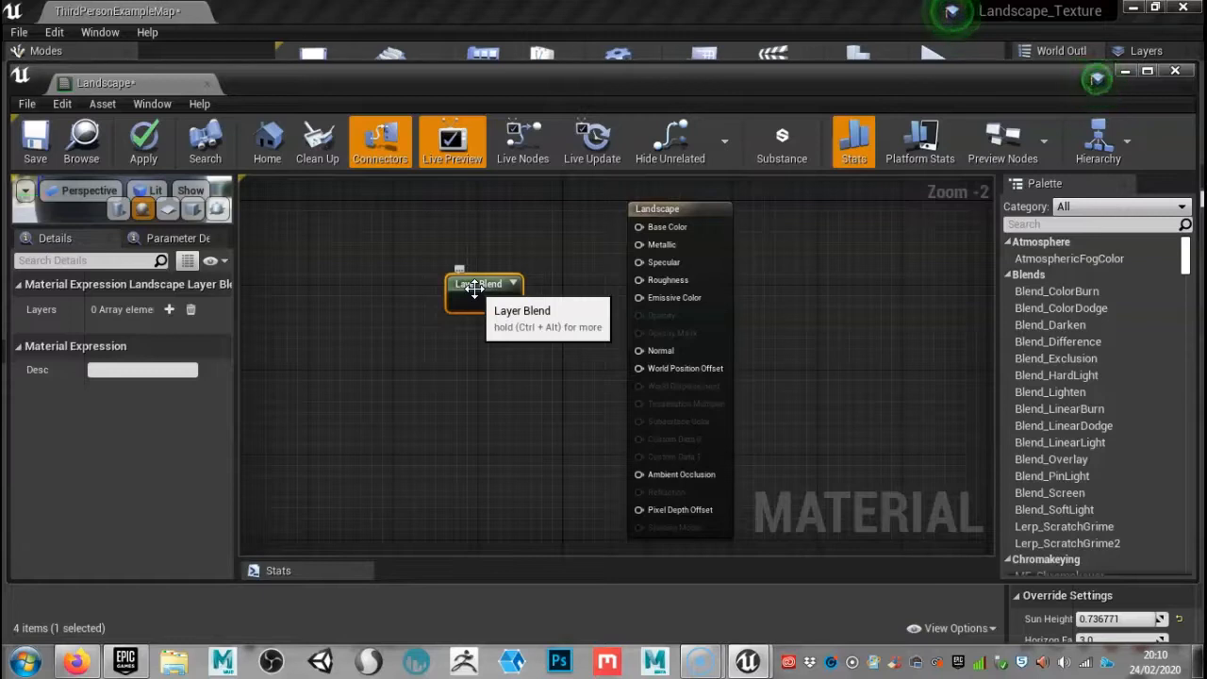
Step: Add three layer elements to the Layer Blend node and expand the settings of each
click(170, 309)
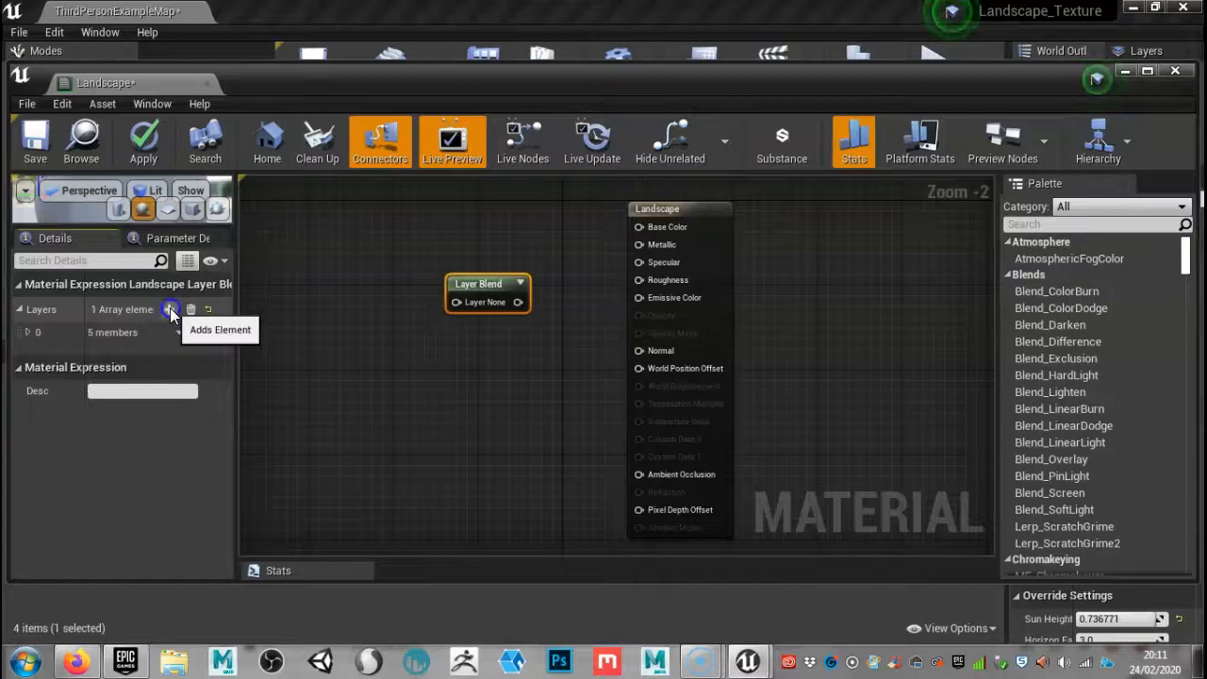
click(170, 310)
click(170, 309)
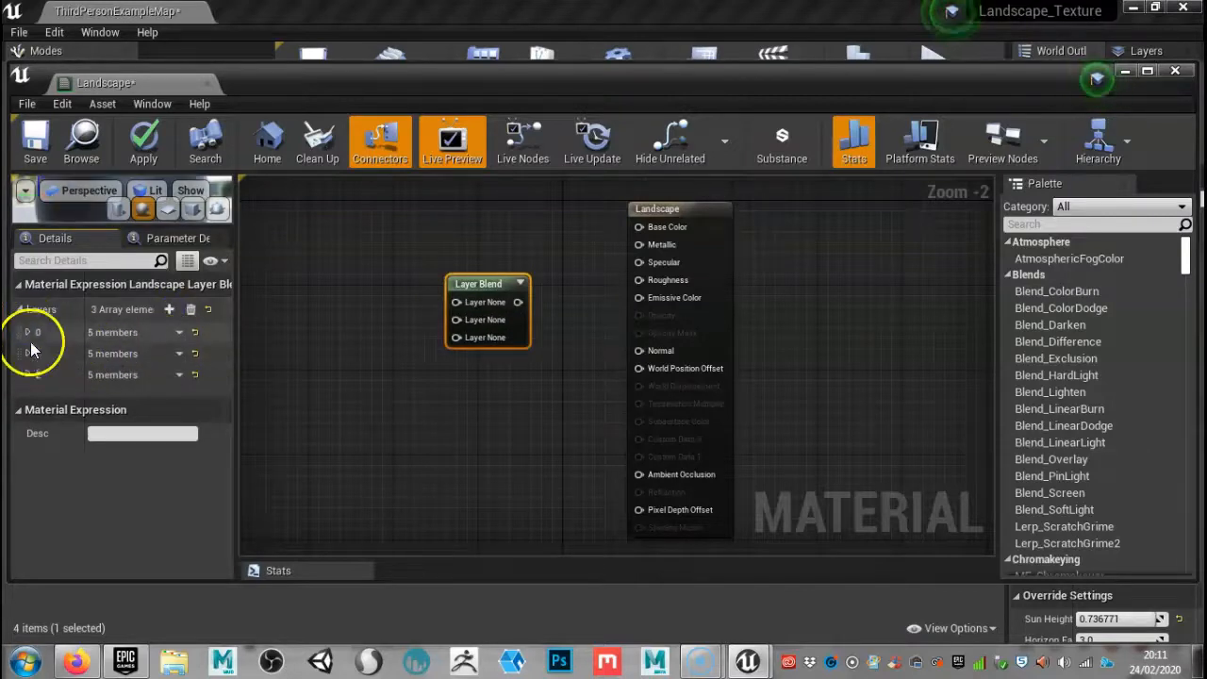
click(28, 332)
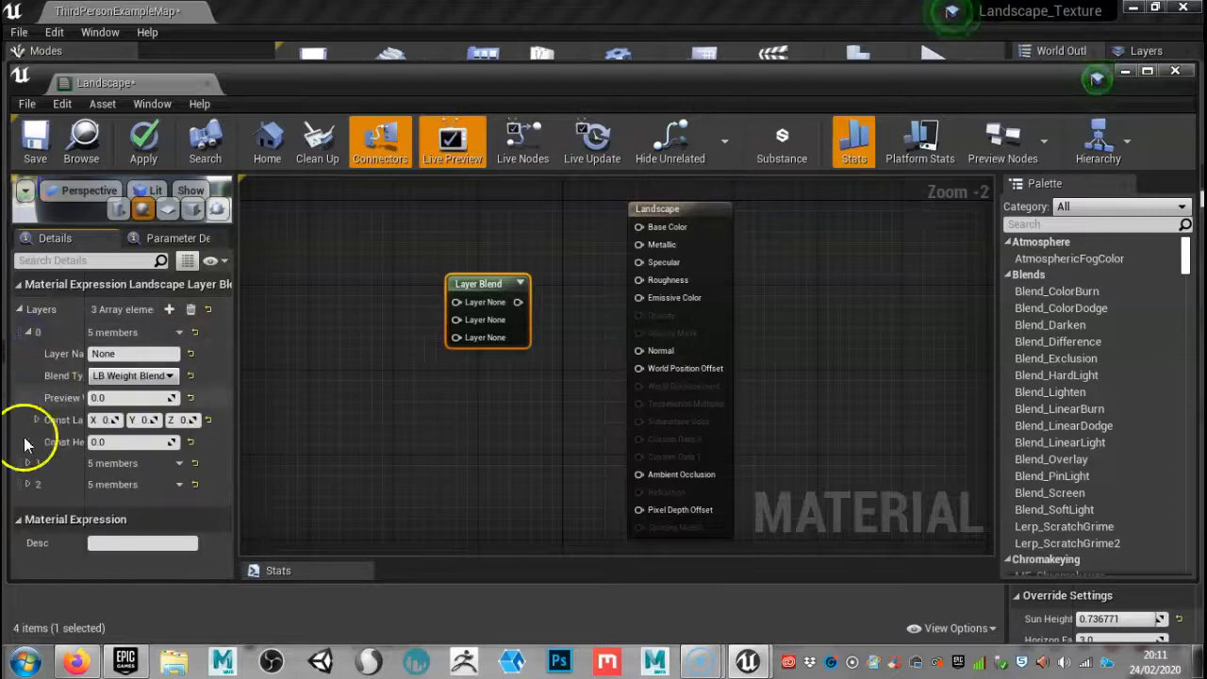
click(28, 462)
scroll(29, 462, down, 3)
click(26, 484)
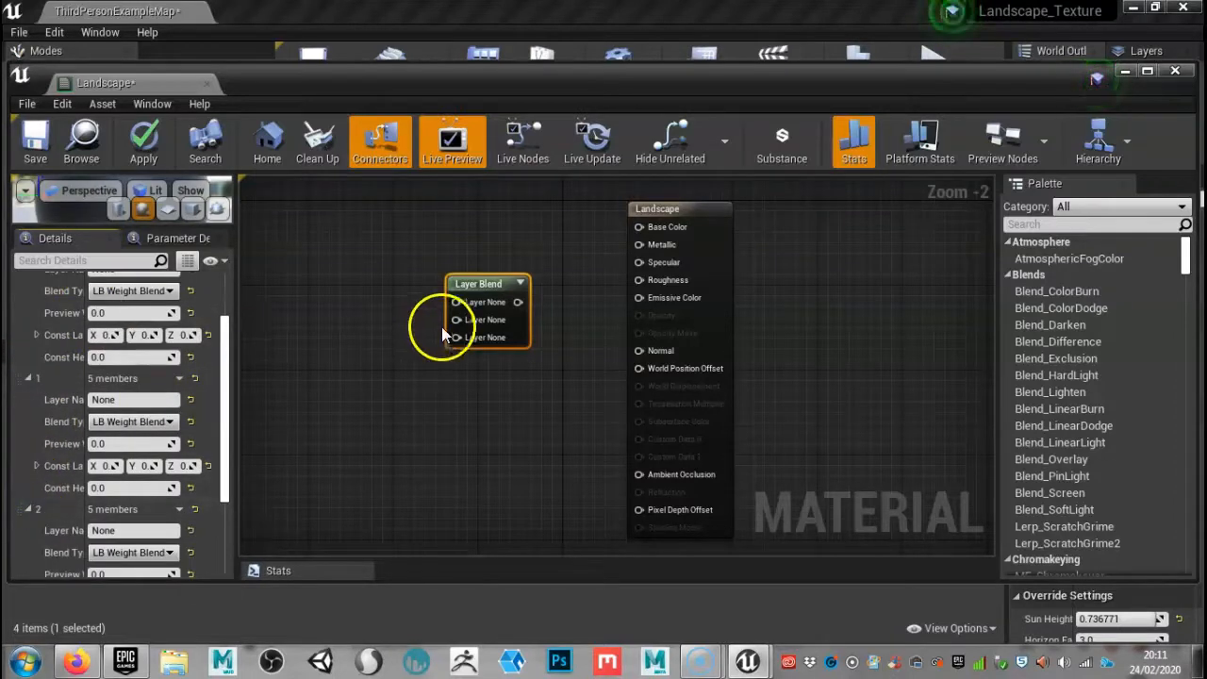
Step: Name the Layer Blend node's three layers Rock, Dirt and Grass, in that order
scroll(142, 340, up, 3)
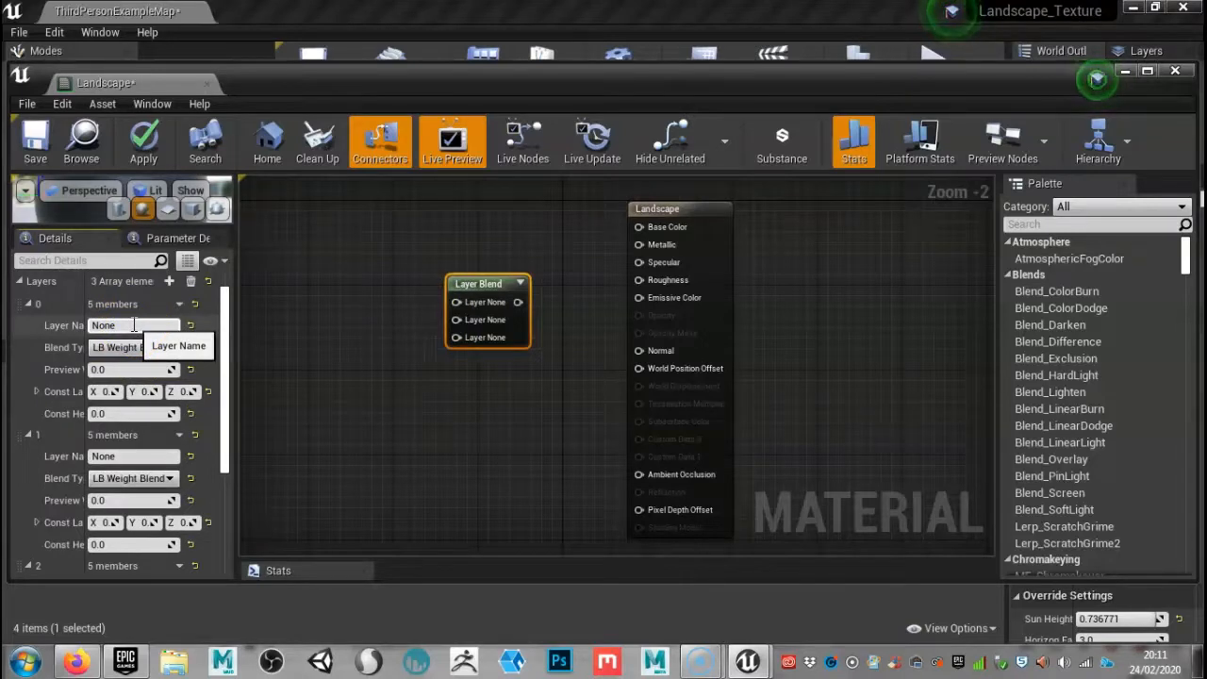
click(132, 324)
text(Rock)
click(151, 456)
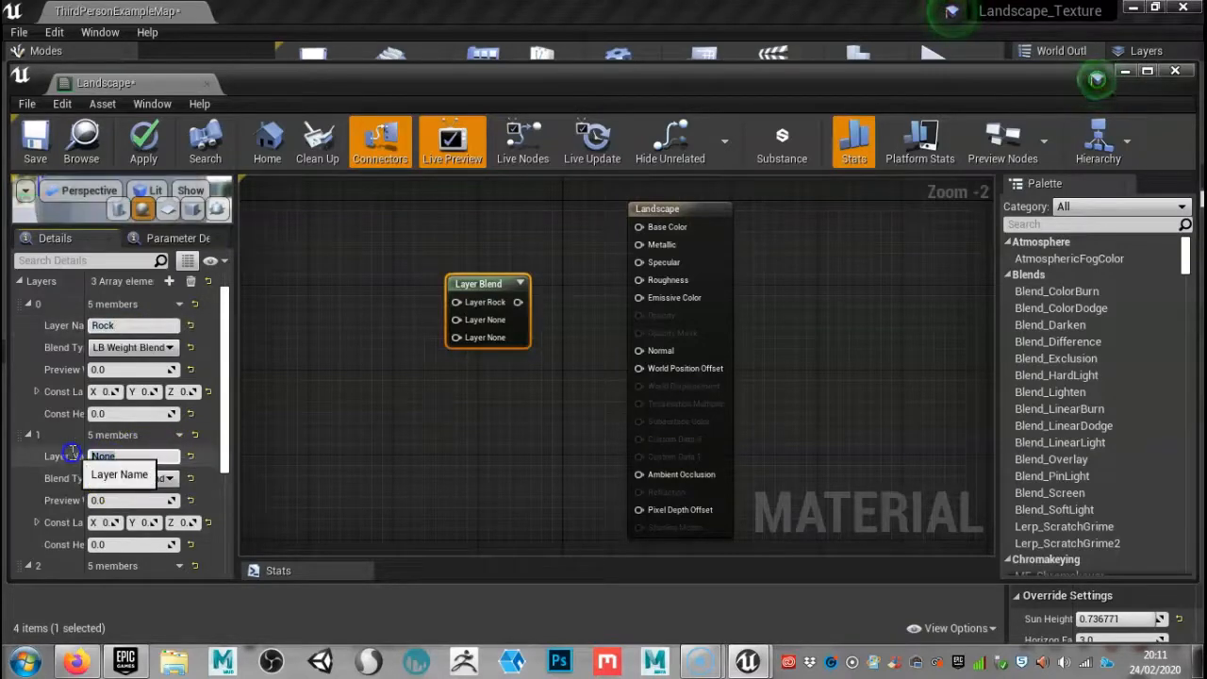
text(D)
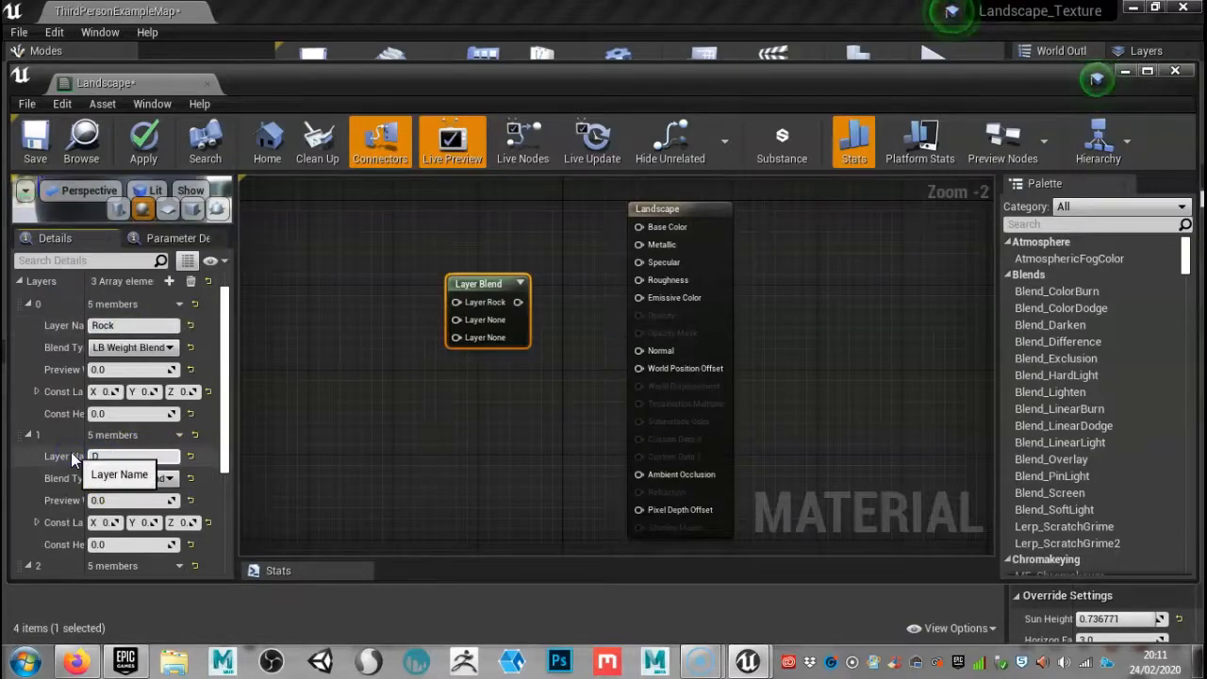
key(Return)
scroll(135, 459, down, 4)
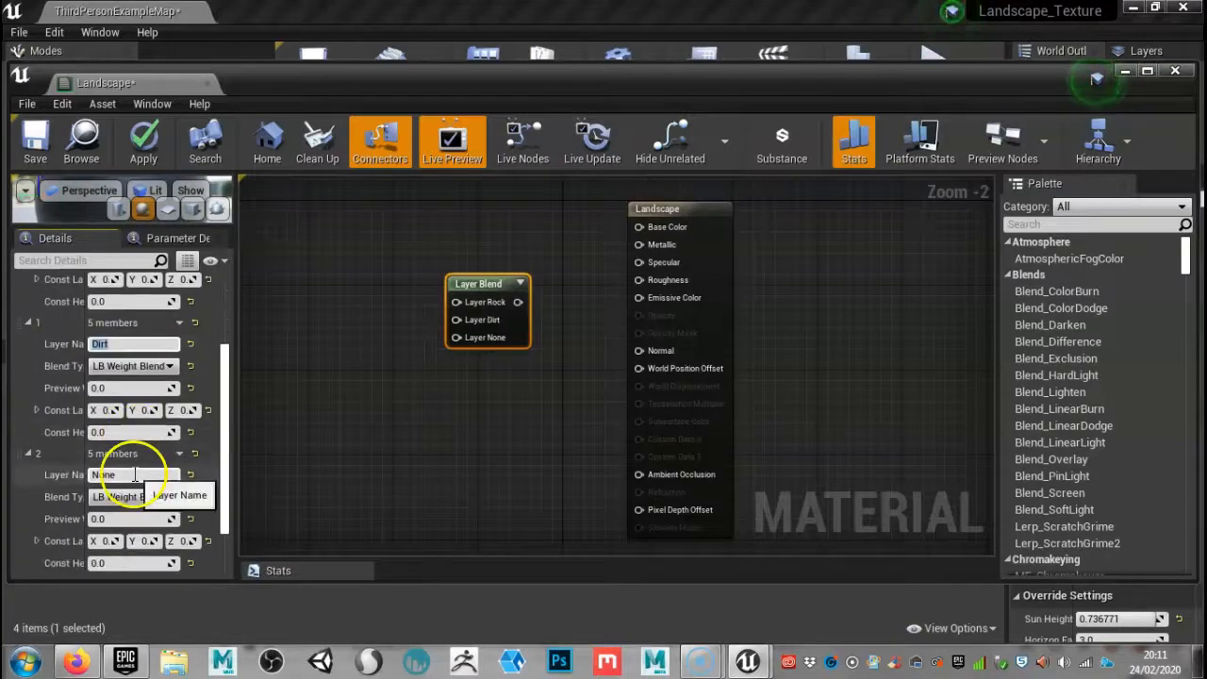
click(116, 474)
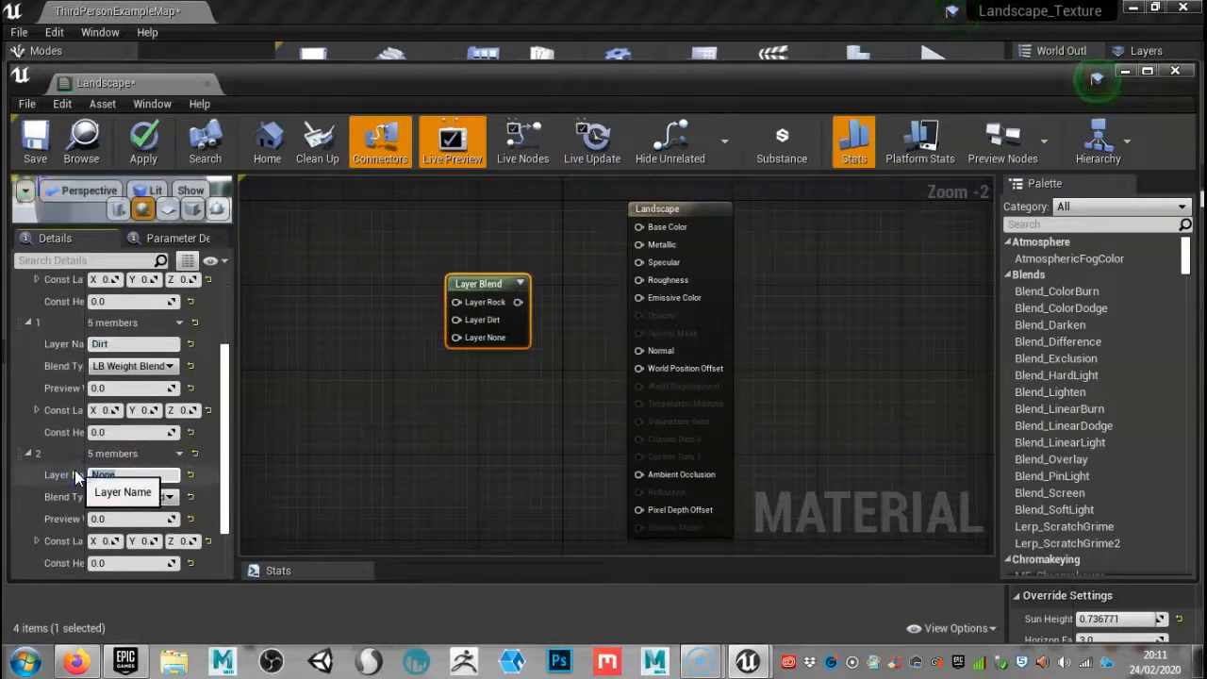
text(Grass)
key(Return)
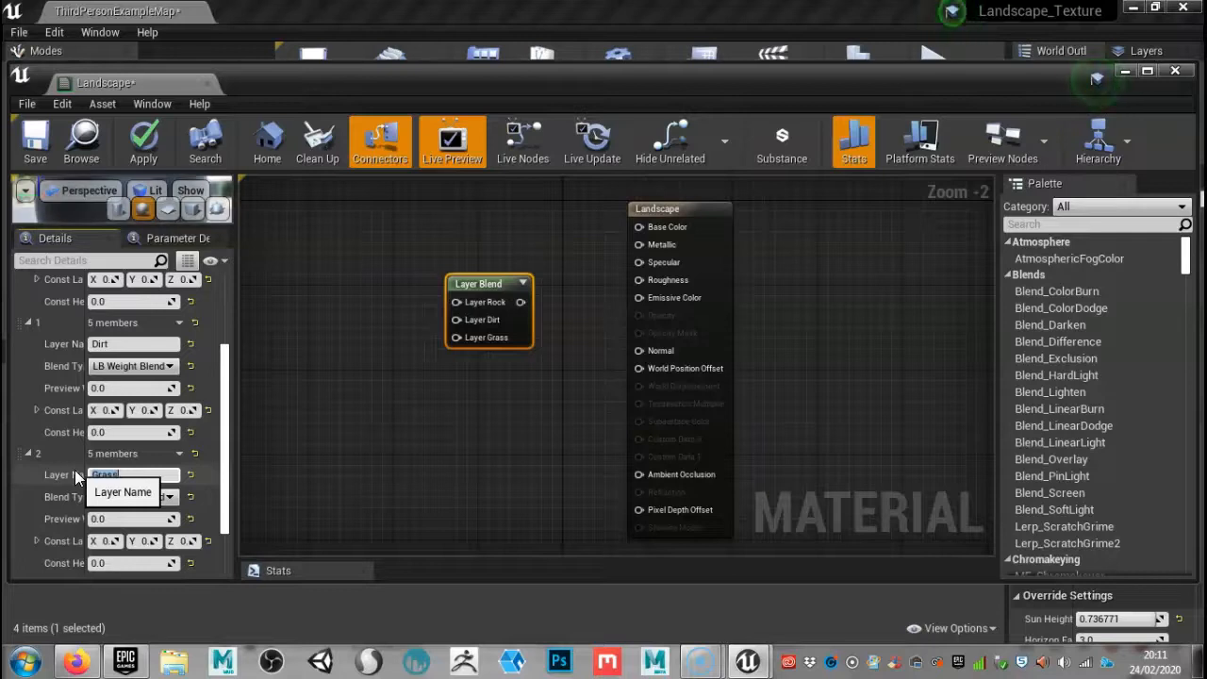
Step: Set the blend type of the Rock, Dirt and Grass layers to LB Height Blend
scroll(154, 377, up, 3)
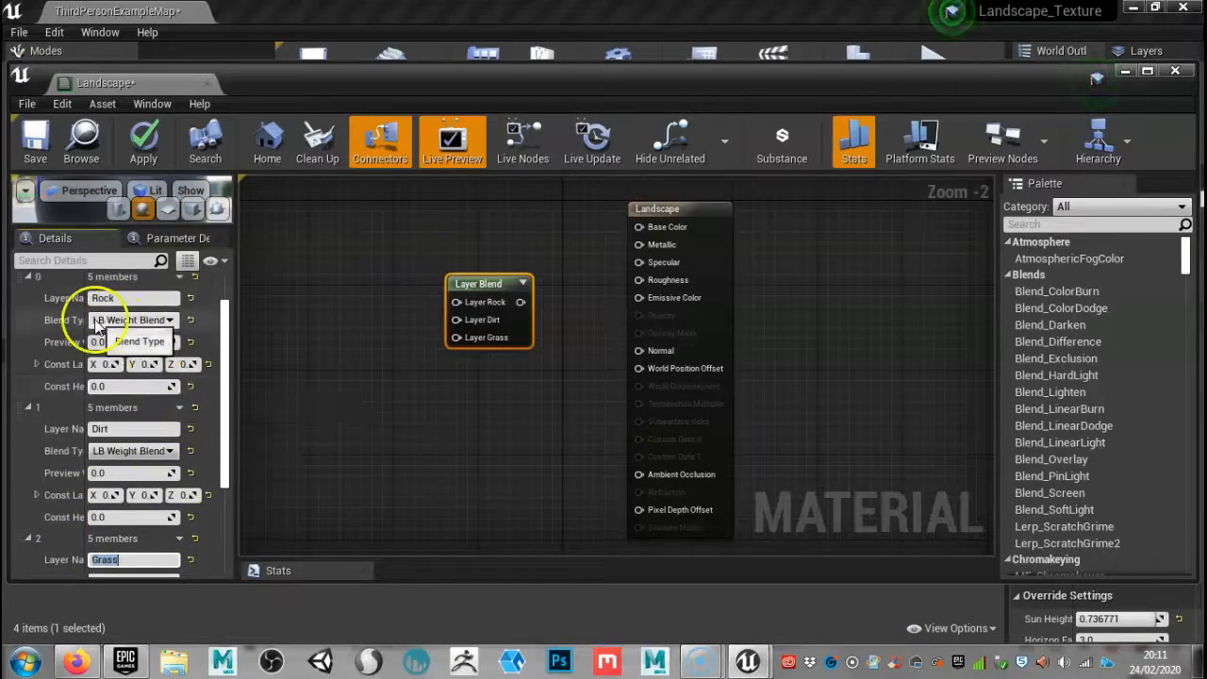
scroll(96, 325, up, 1)
mouse_move(86, 347)
mouse_down()
mouse_move(126, 348)
mouse_move(103, 349)
mouse_up()
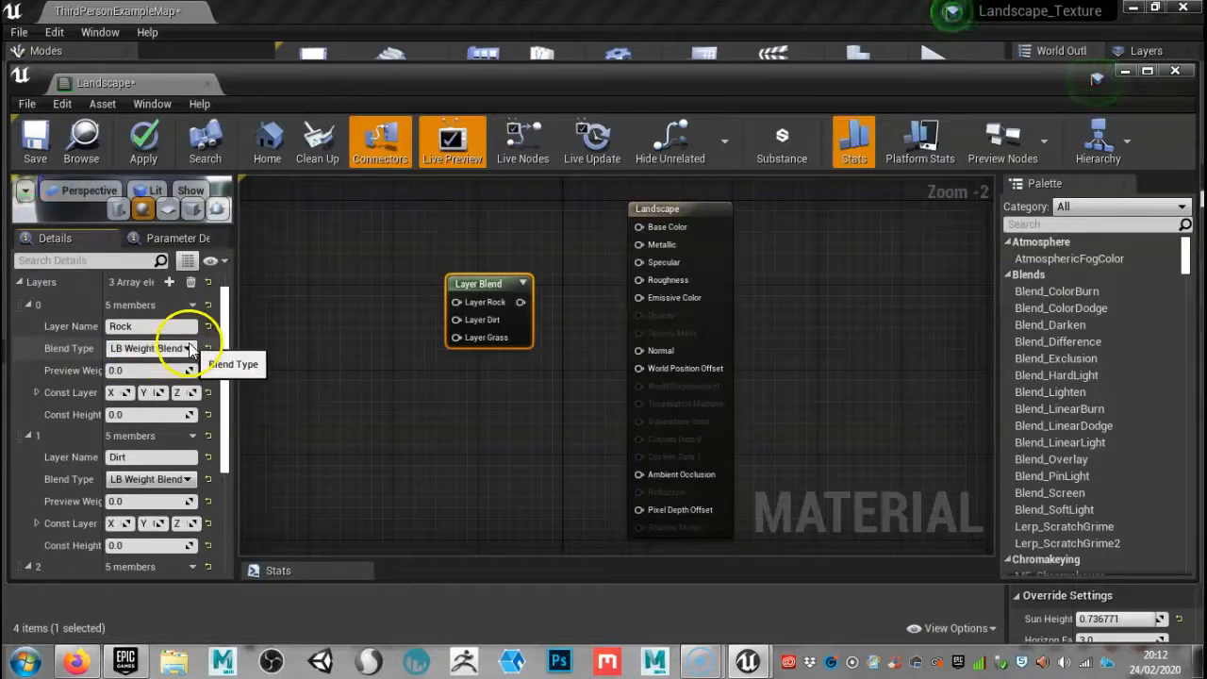
scroll(189, 347, up, 1)
click(187, 376)
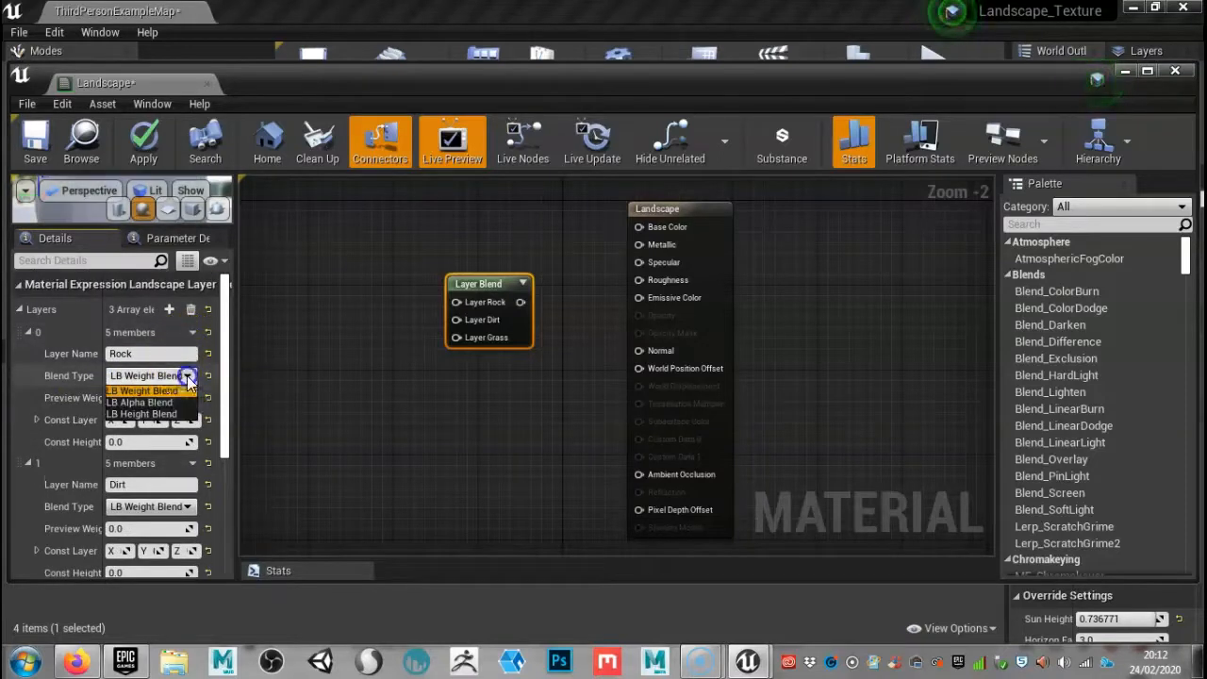
click(165, 415)
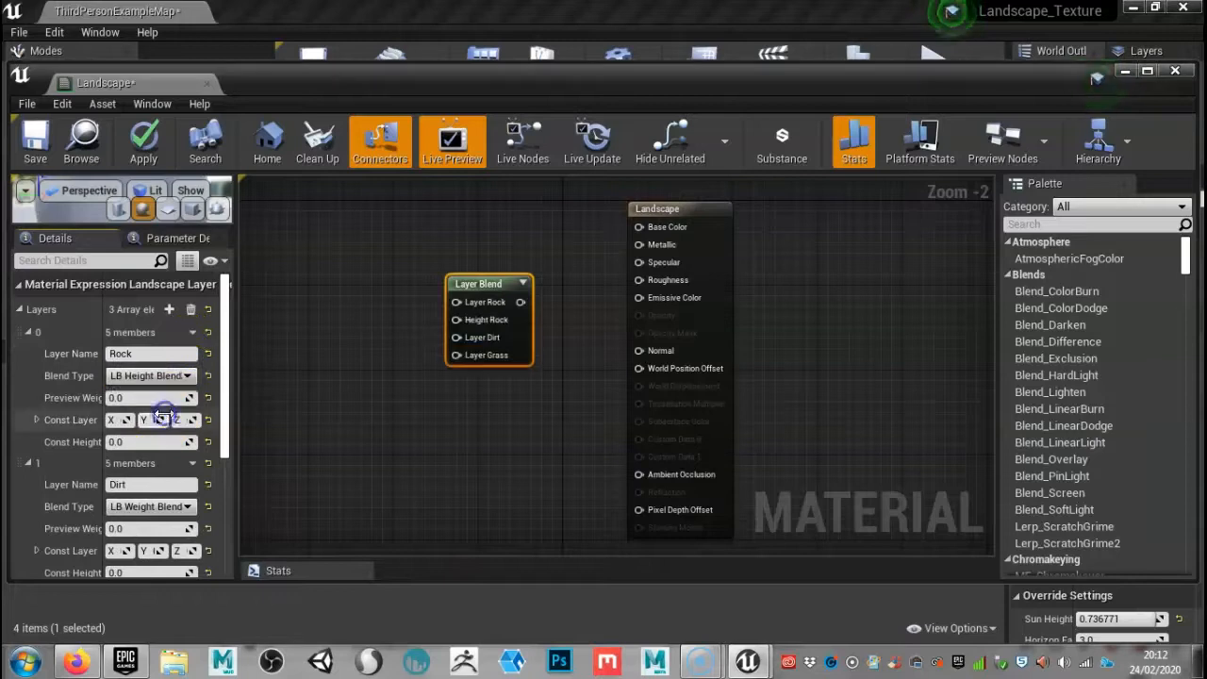
scroll(166, 443, down, 1)
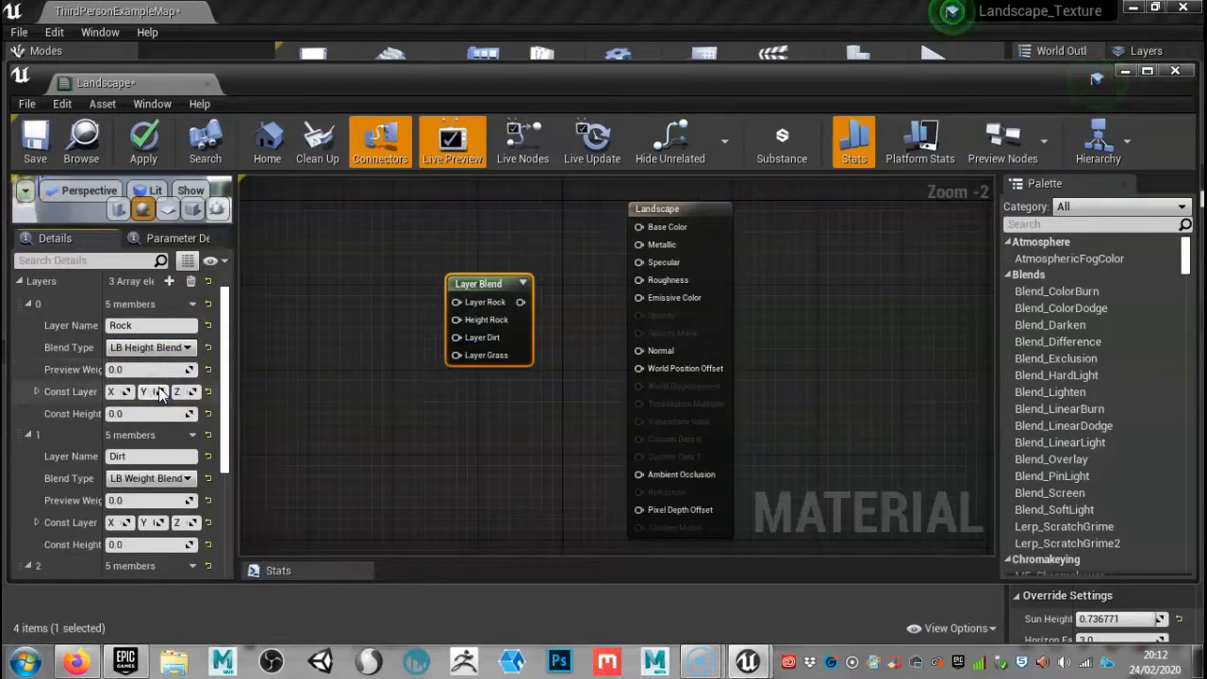
click(178, 478)
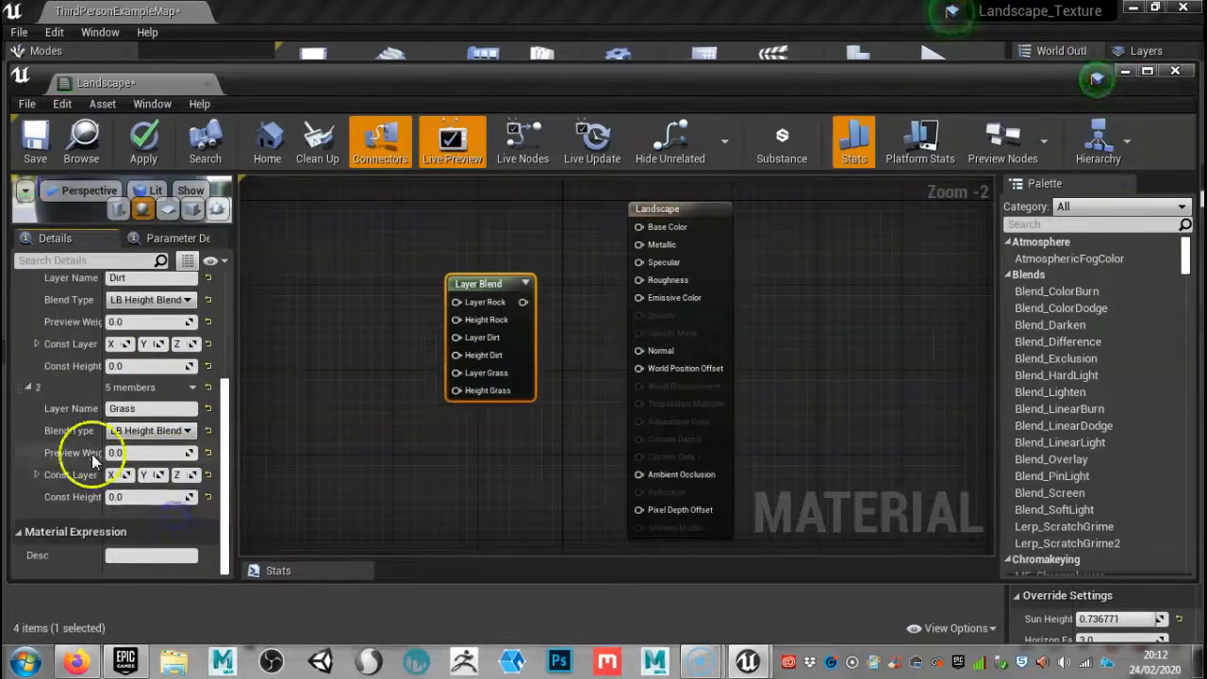
scroll(142, 500, up, 1)
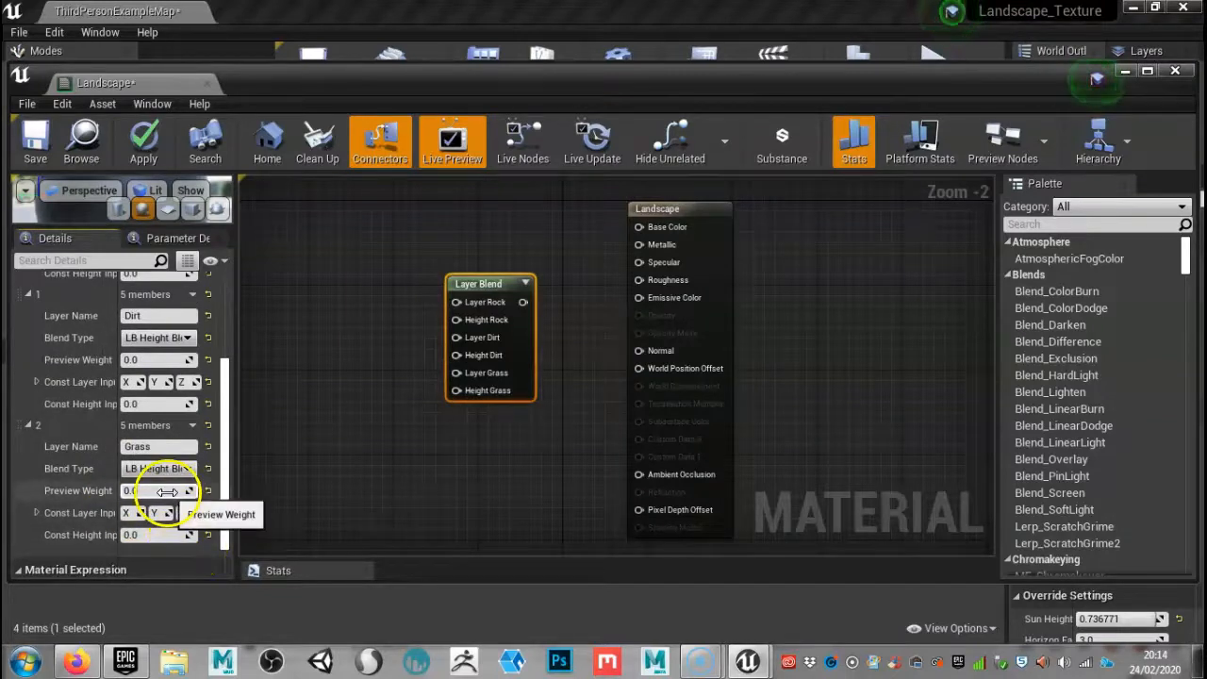
scroll(165, 489, down, 1)
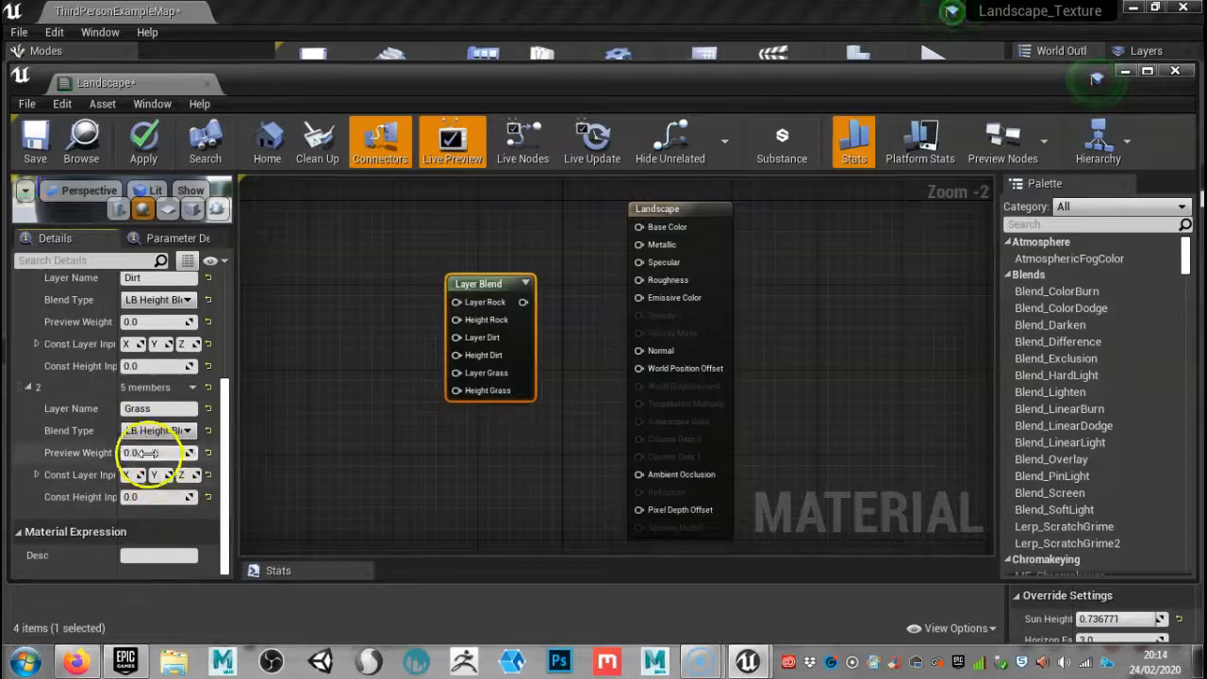
Step: Set the preview weight of the Grass layer to 1 and of the Dirt layer to 0.5
click(155, 453)
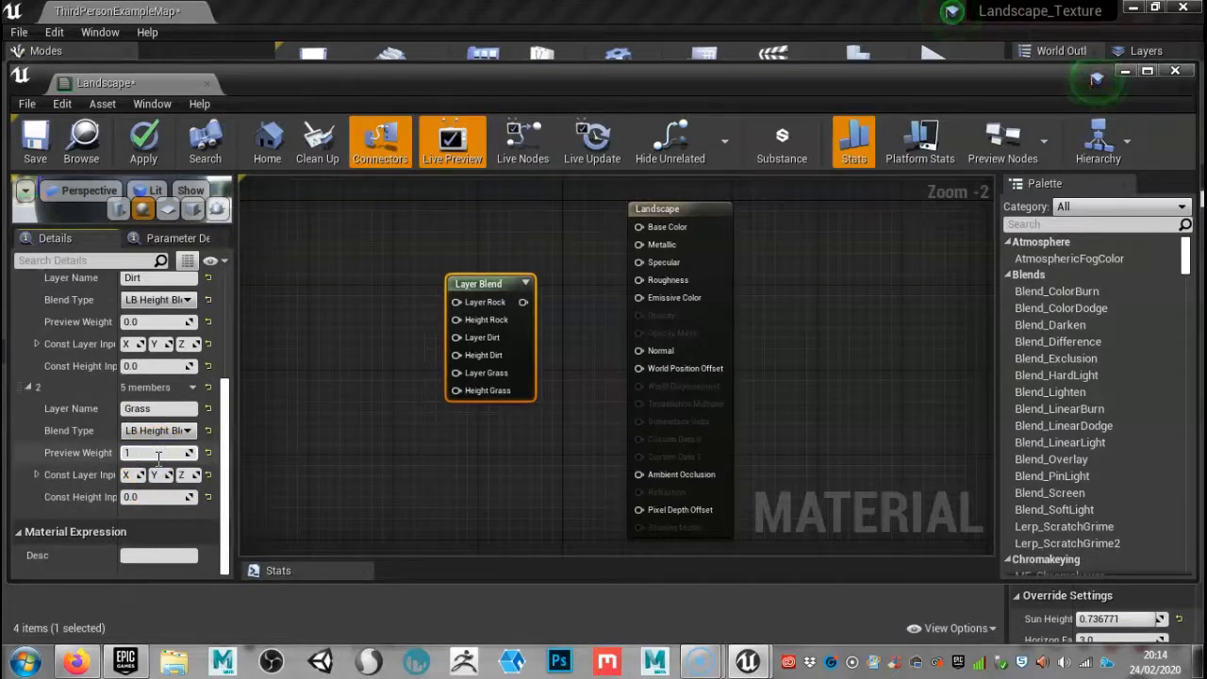
text(1)
key(Return)
scroll(158, 453, up, 2)
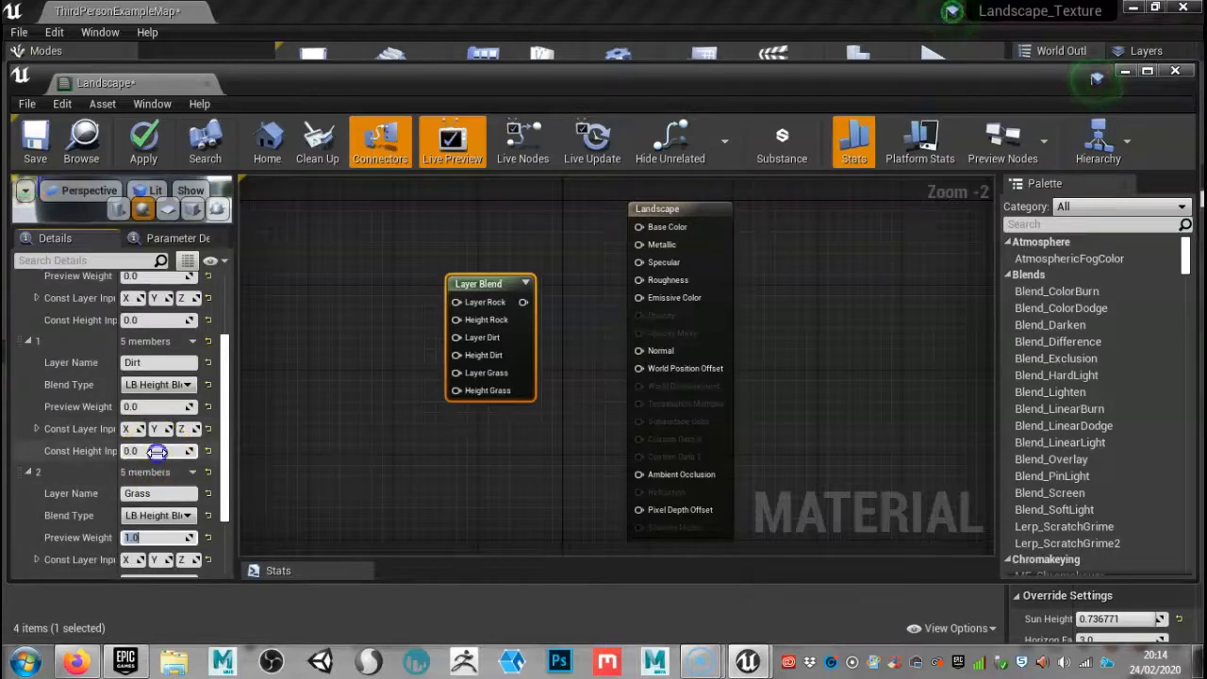
click(146, 450)
click(151, 406)
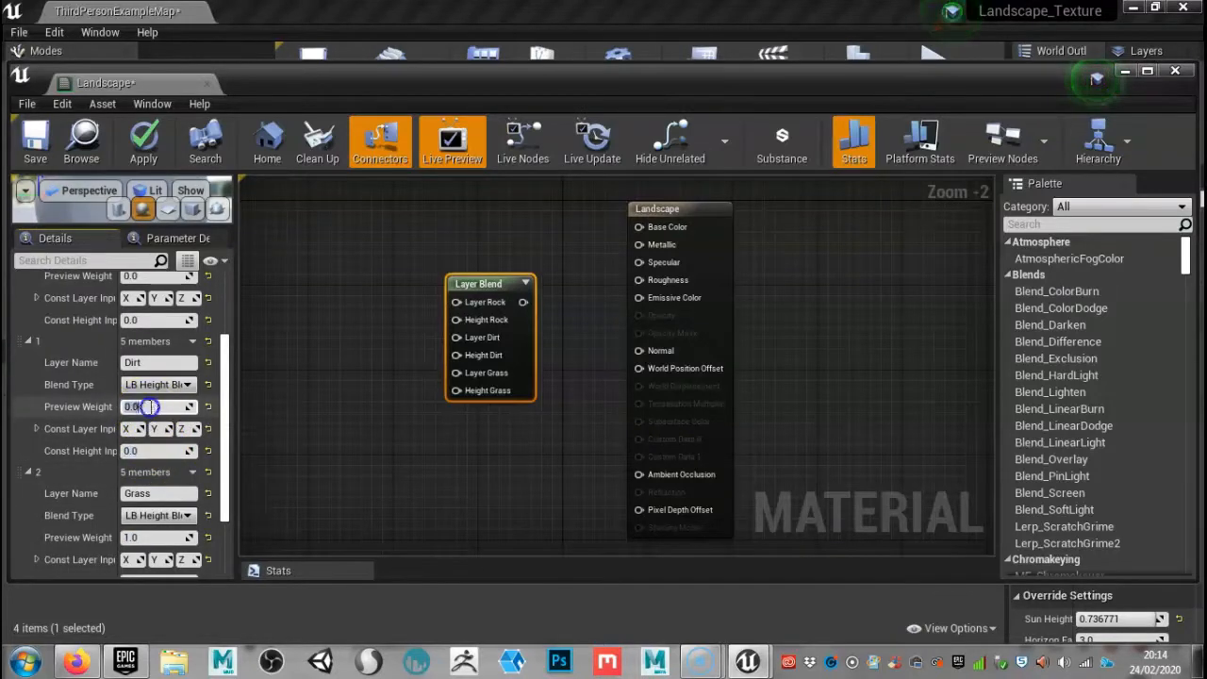
text(0.5)
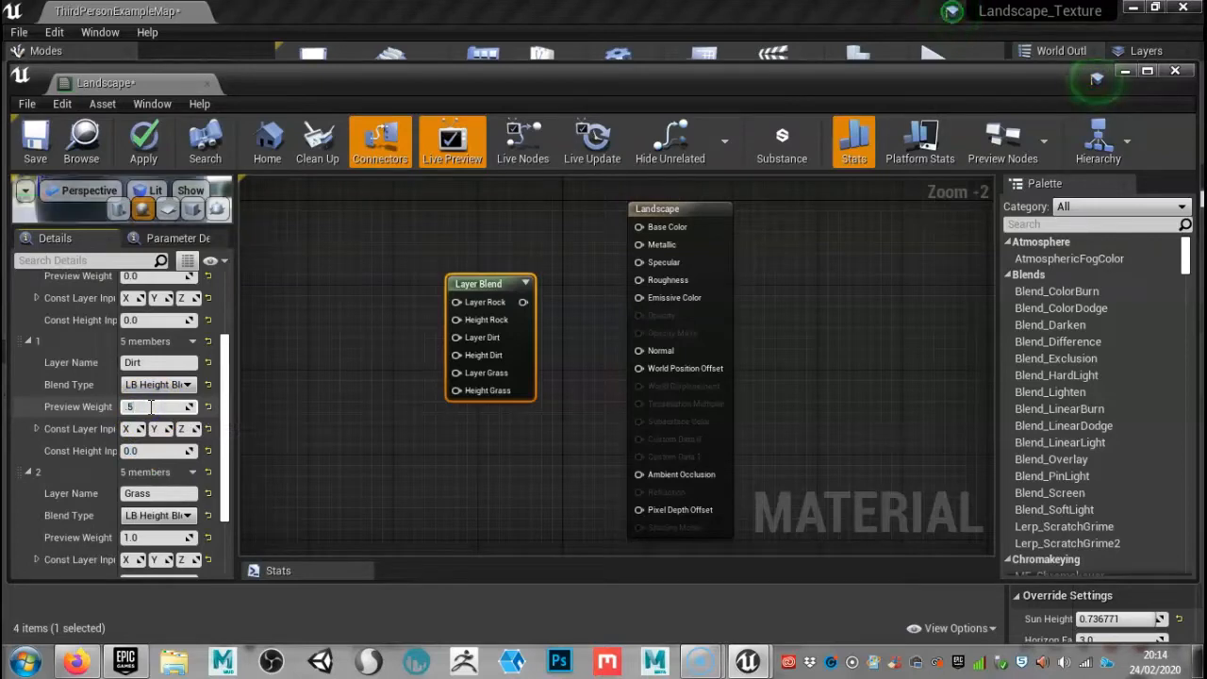
scroll(150, 406, up, 3)
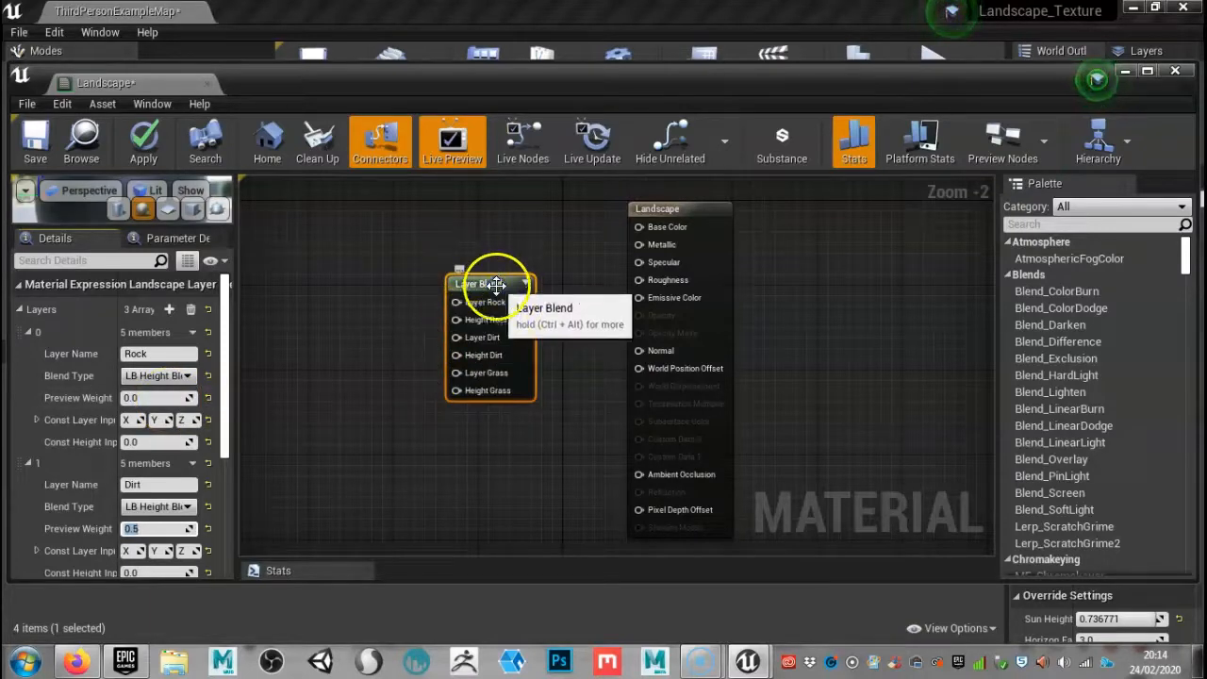
Step: Shift the Layer Blend node slightly towards the result node and add a LandscapeLayerCoords node to the graph
drag(481, 280, 513, 280)
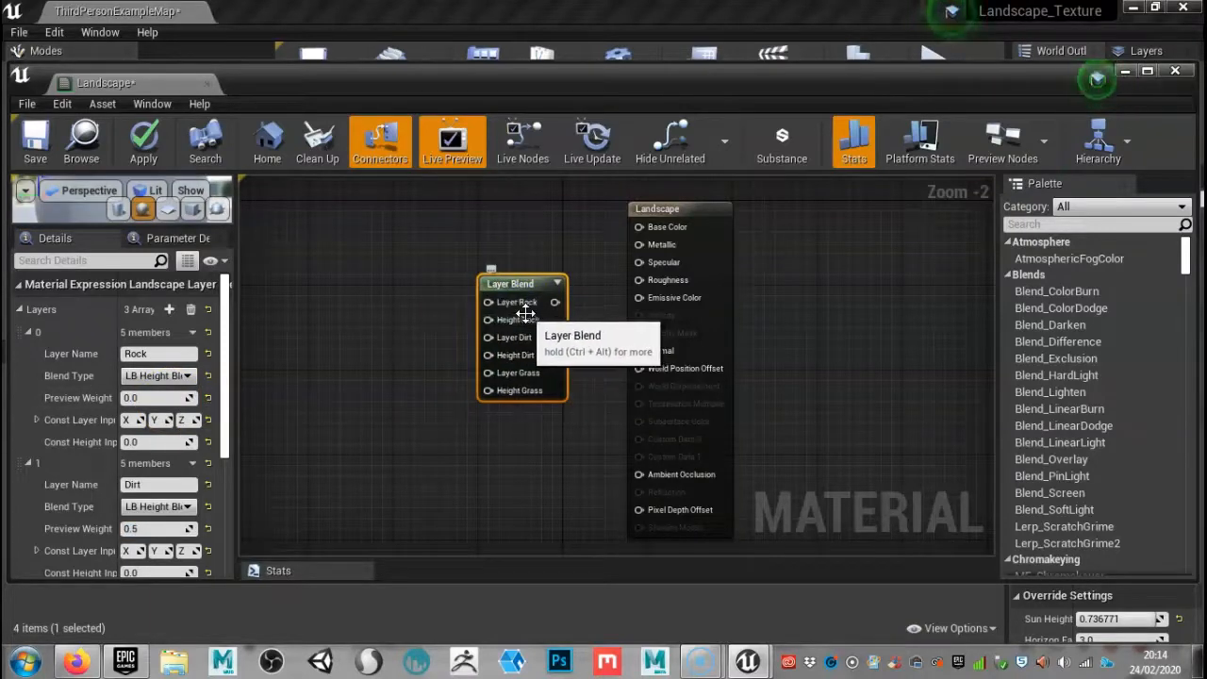
click(539, 332)
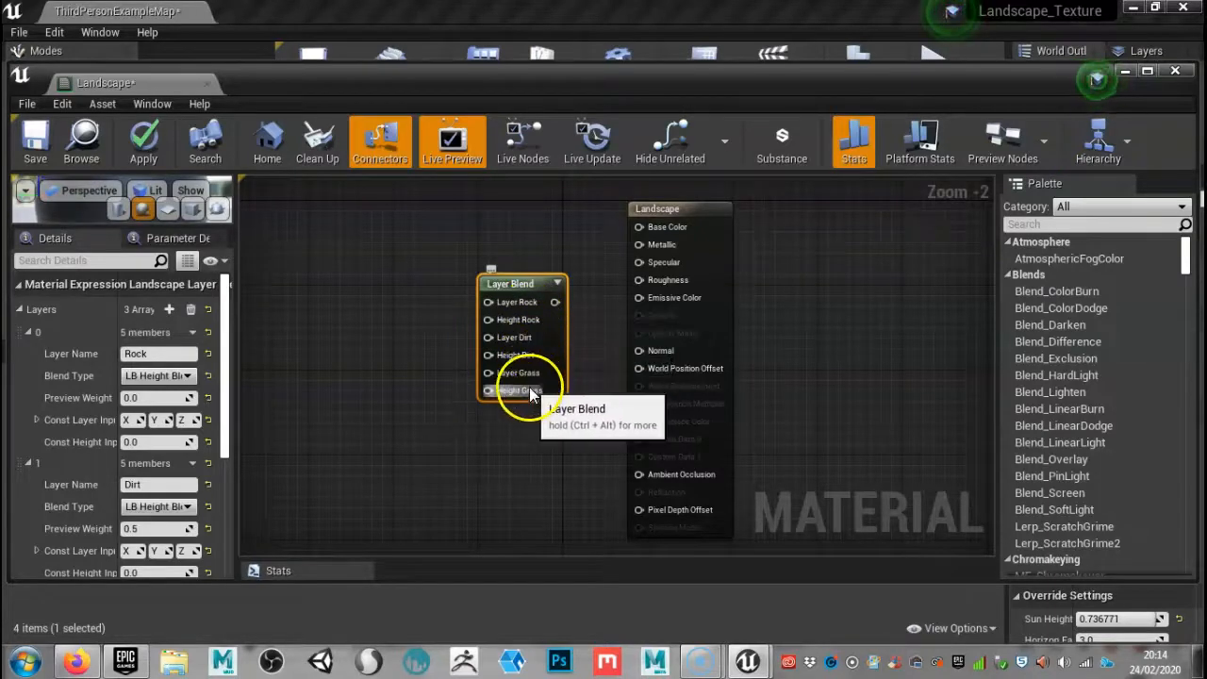
right_click(371, 389)
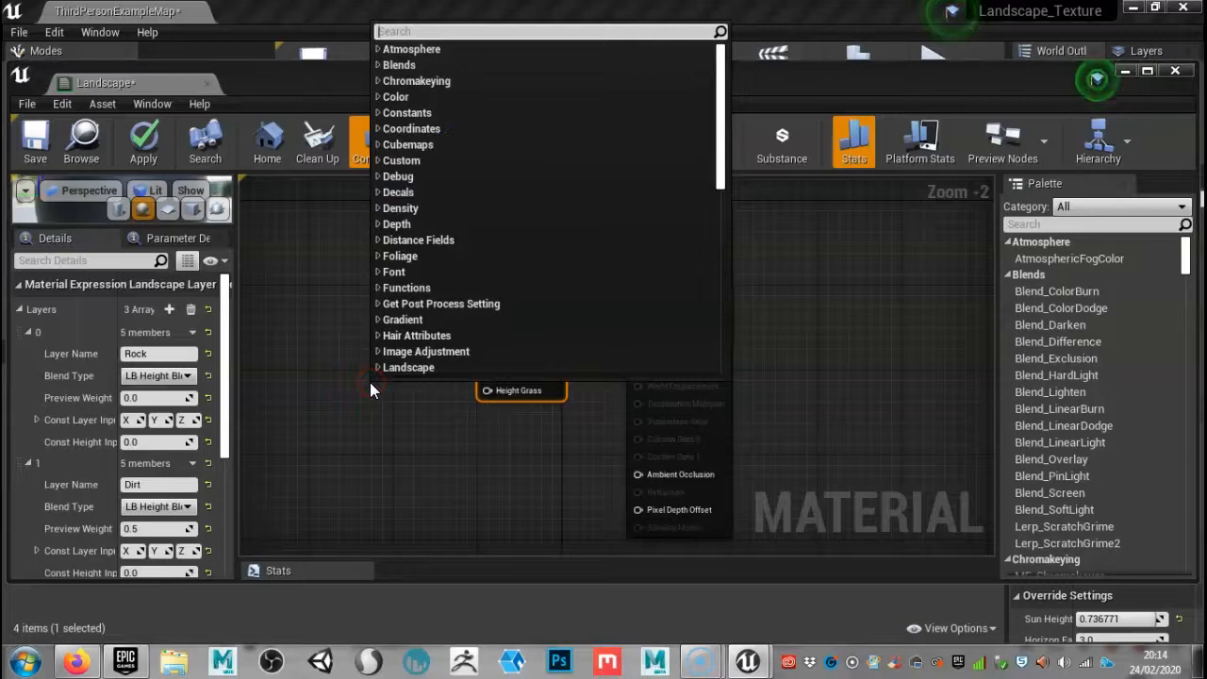
text(landscape)
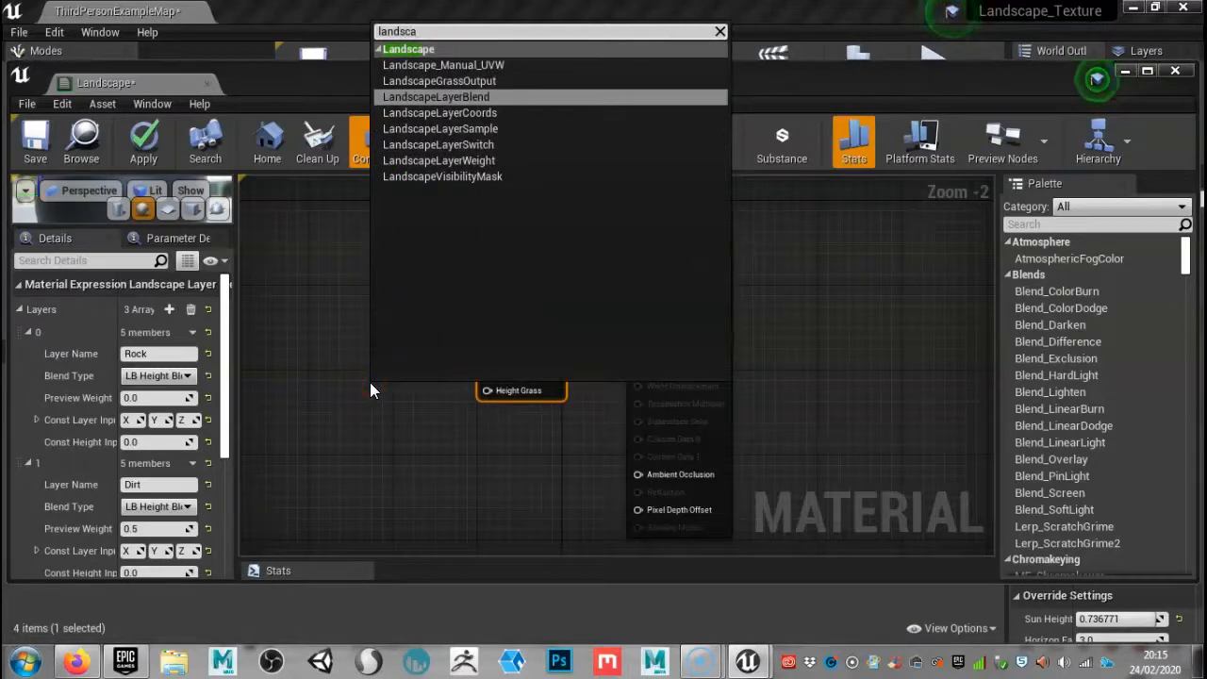
click(452, 112)
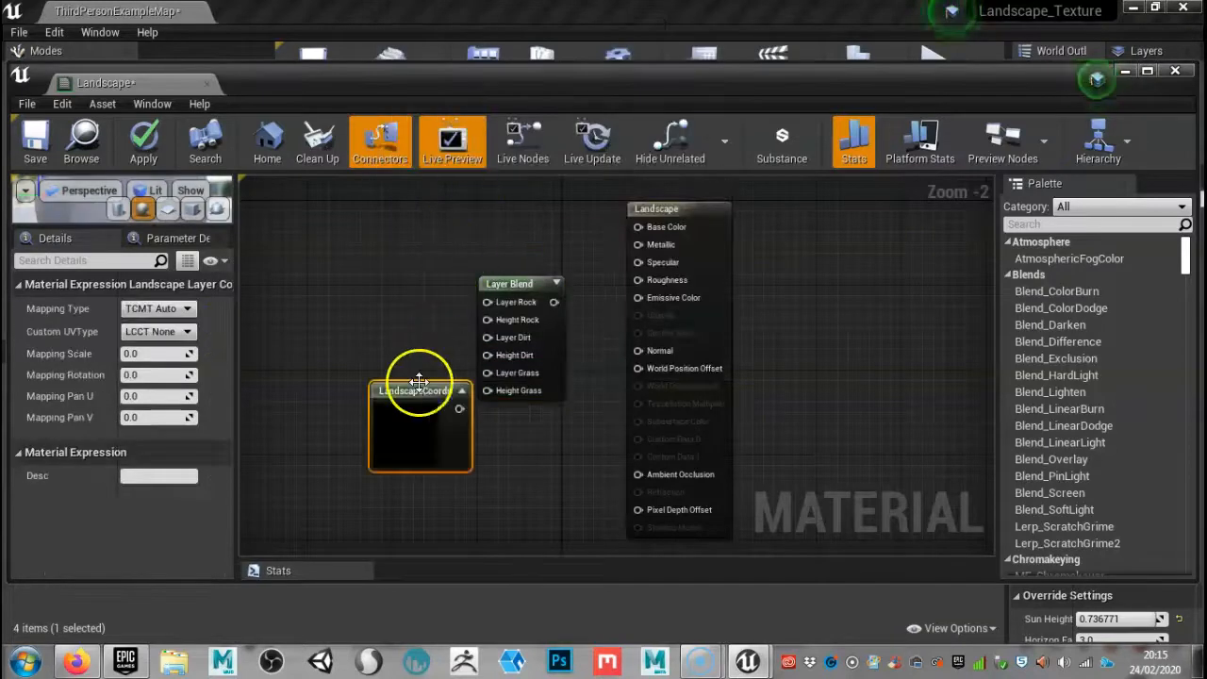
Step: Spread out the LandscapeCoords, Layer Blend and result nodes in a row, leaving room for texture nodes after LandscapeCoords
drag(405, 385, 332, 287)
drag(513, 283, 490, 218)
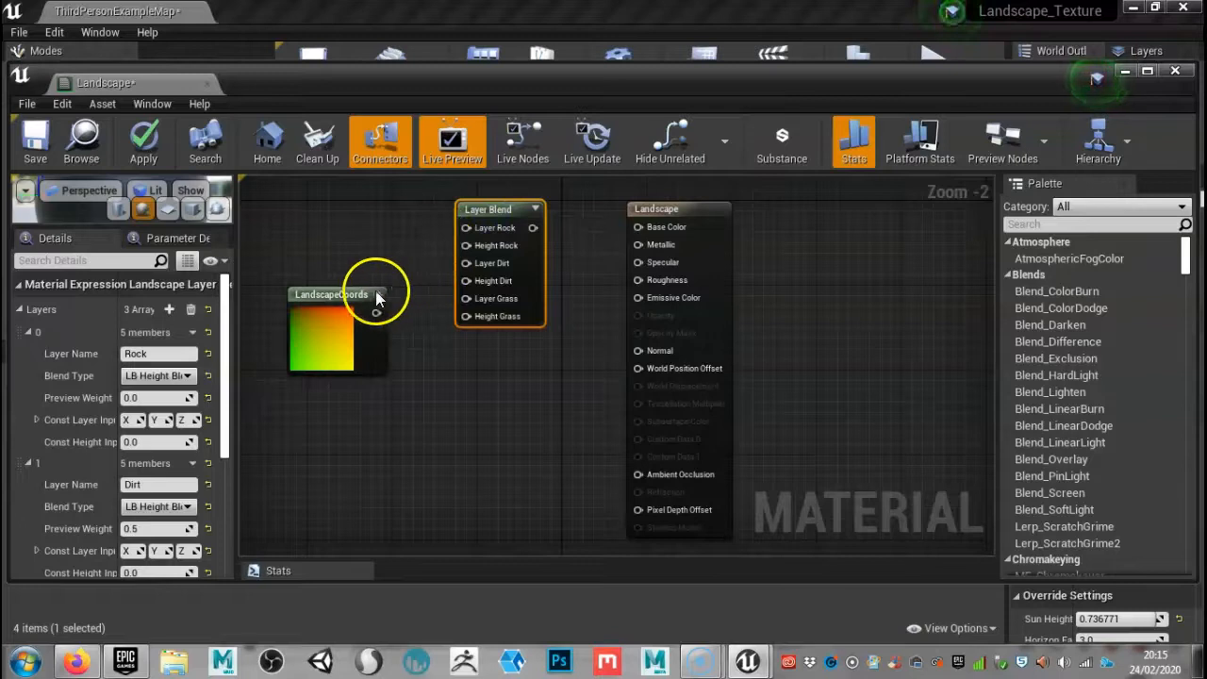
drag(349, 292, 296, 248)
drag(708, 210, 831, 219)
drag(504, 210, 617, 233)
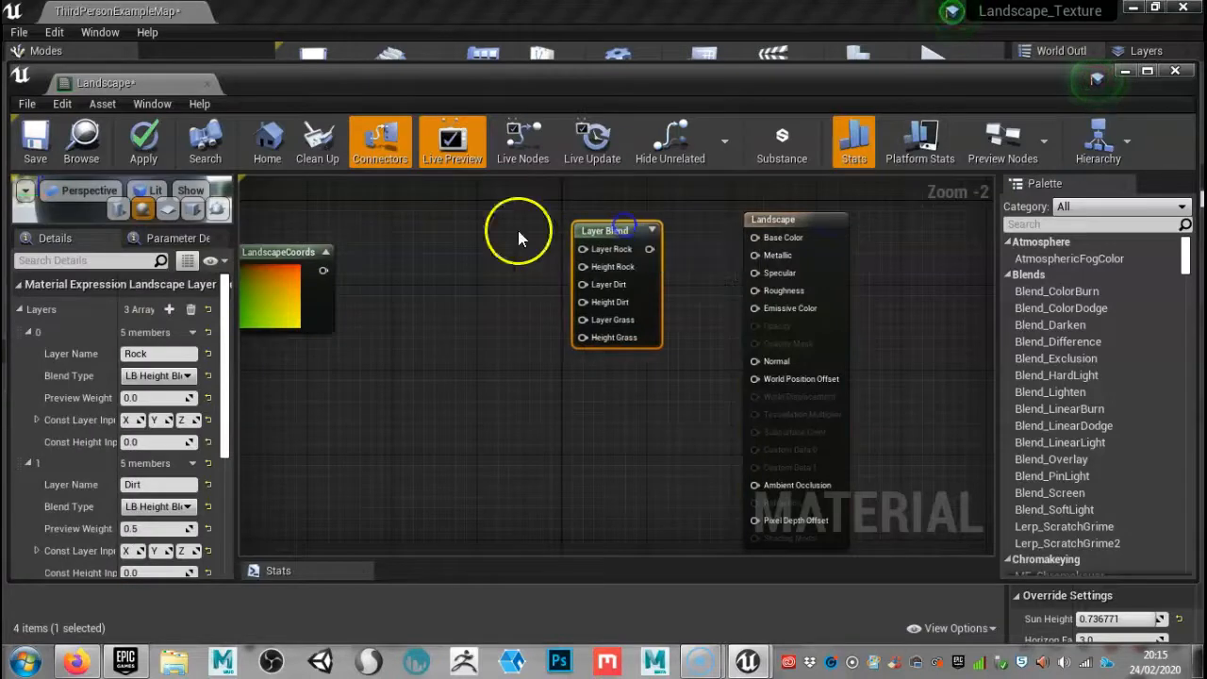
drag(288, 255, 310, 232)
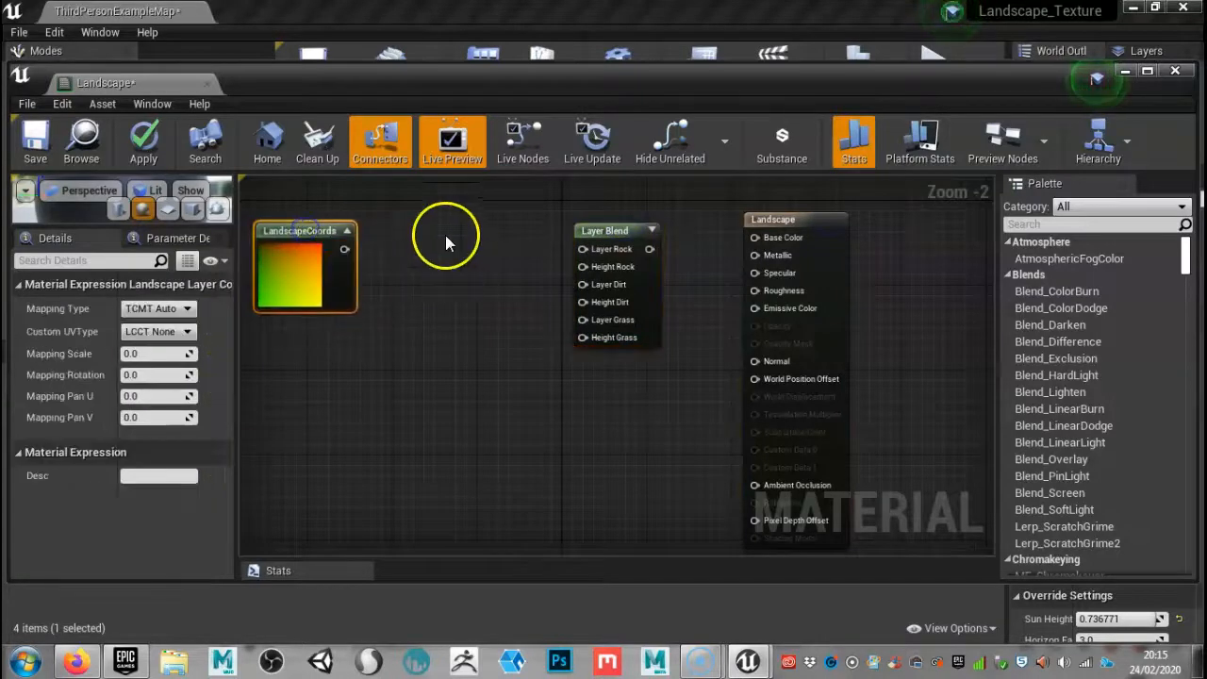
Step: Move the material editor window clear of the Content Browser and open the StarterContent Textures folder
drag(243, 82, 695, 95)
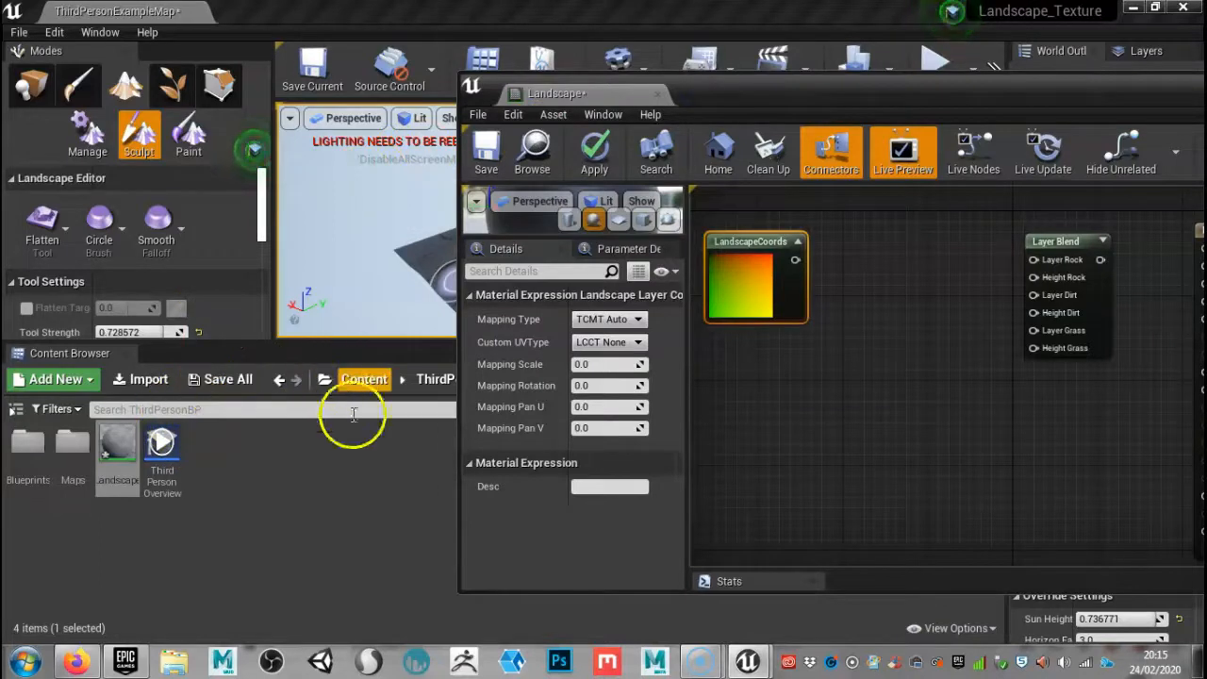
drag(712, 93, 885, 170)
click(351, 376)
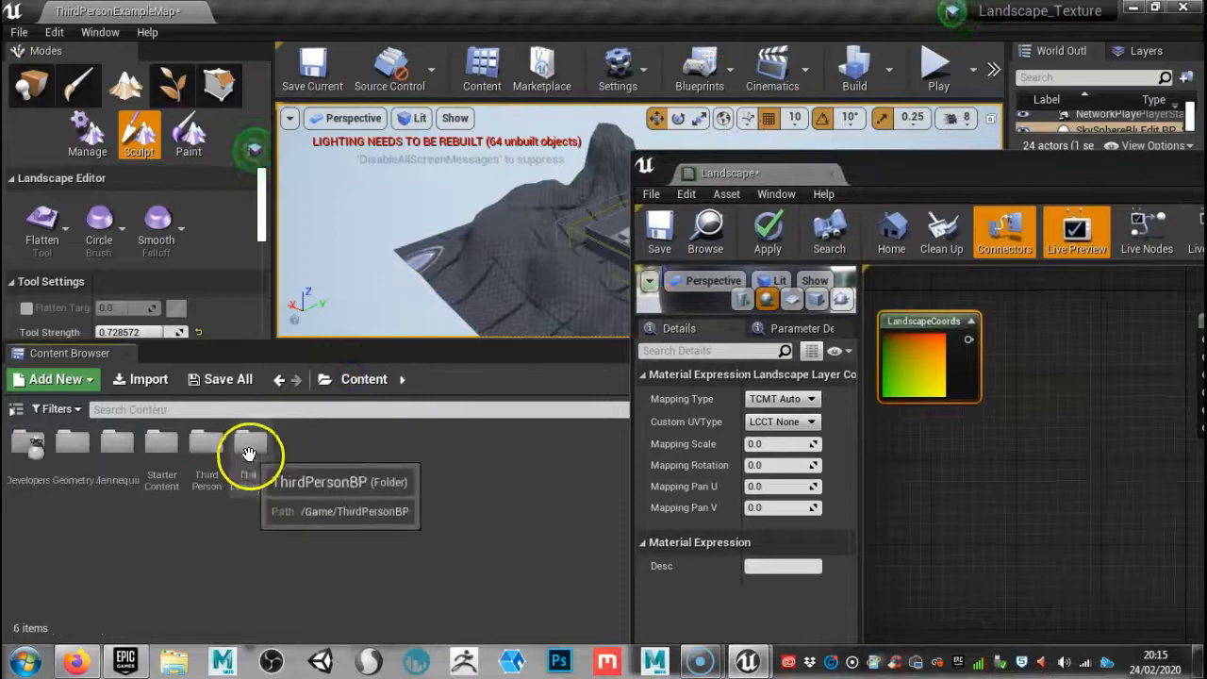
click(164, 453)
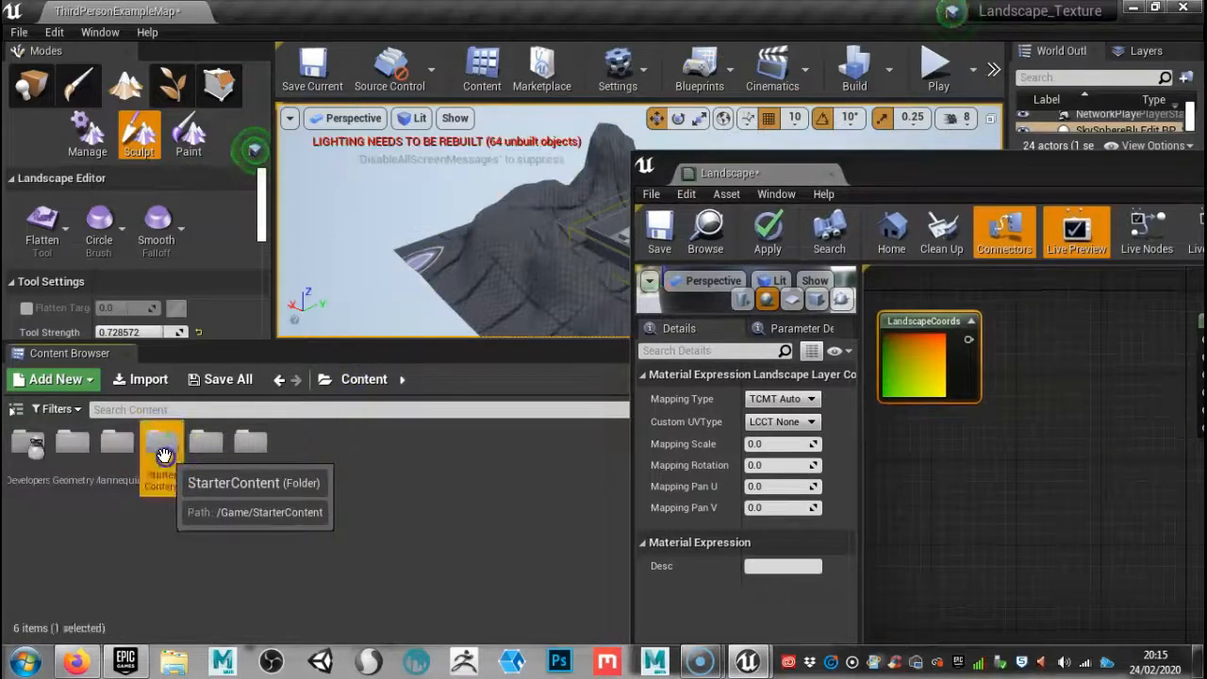
double_click(164, 454)
click(426, 451)
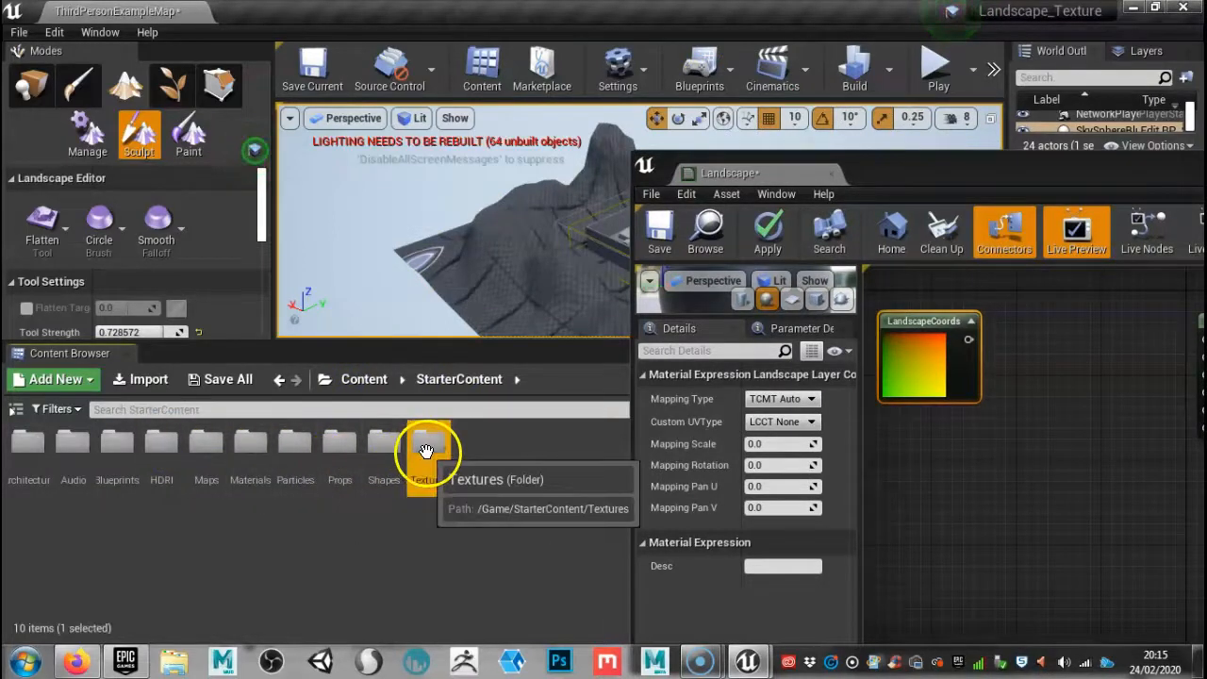
double_click(426, 450)
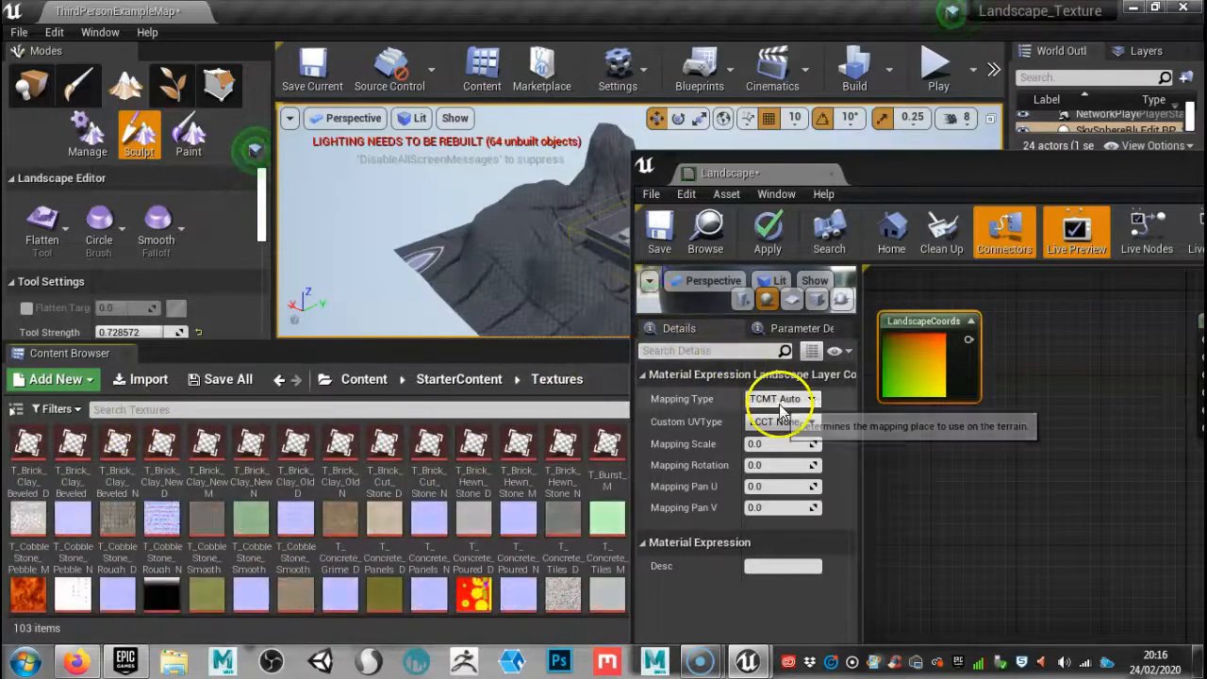
Step: Search the textures for rock and add T_Rock_Basalt_D to the material graph beside the LandscapeCoords node
drag(930, 171, 995, 151)
click(164, 408)
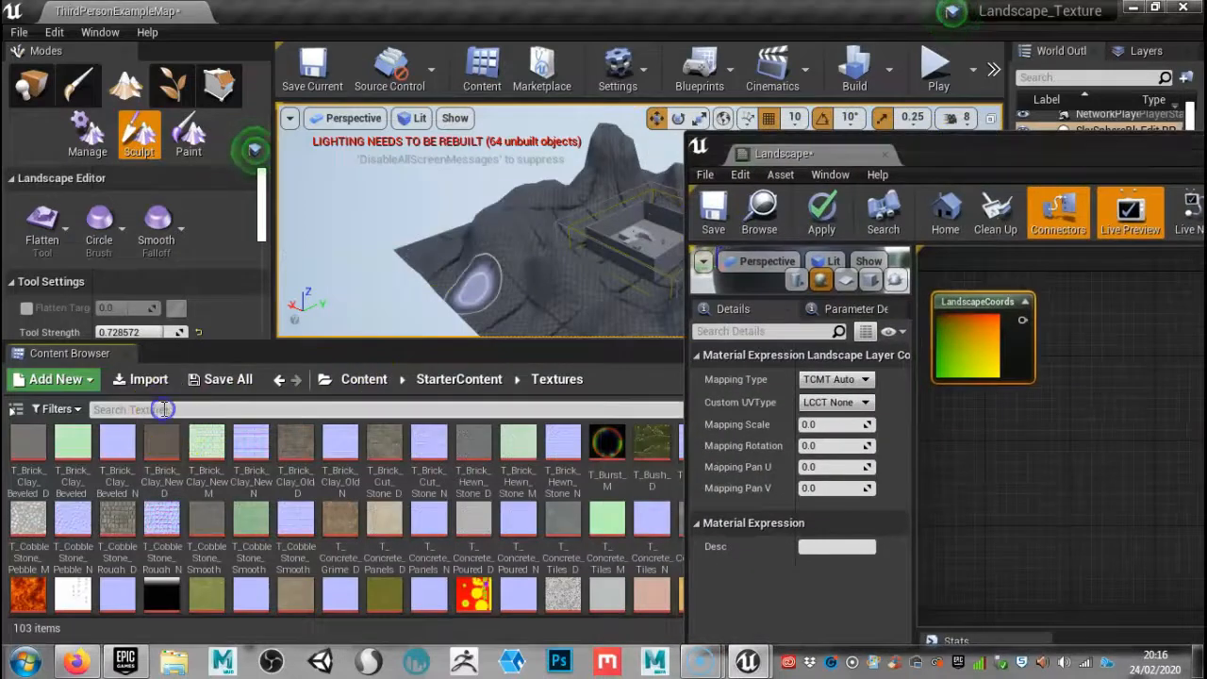
text(r)
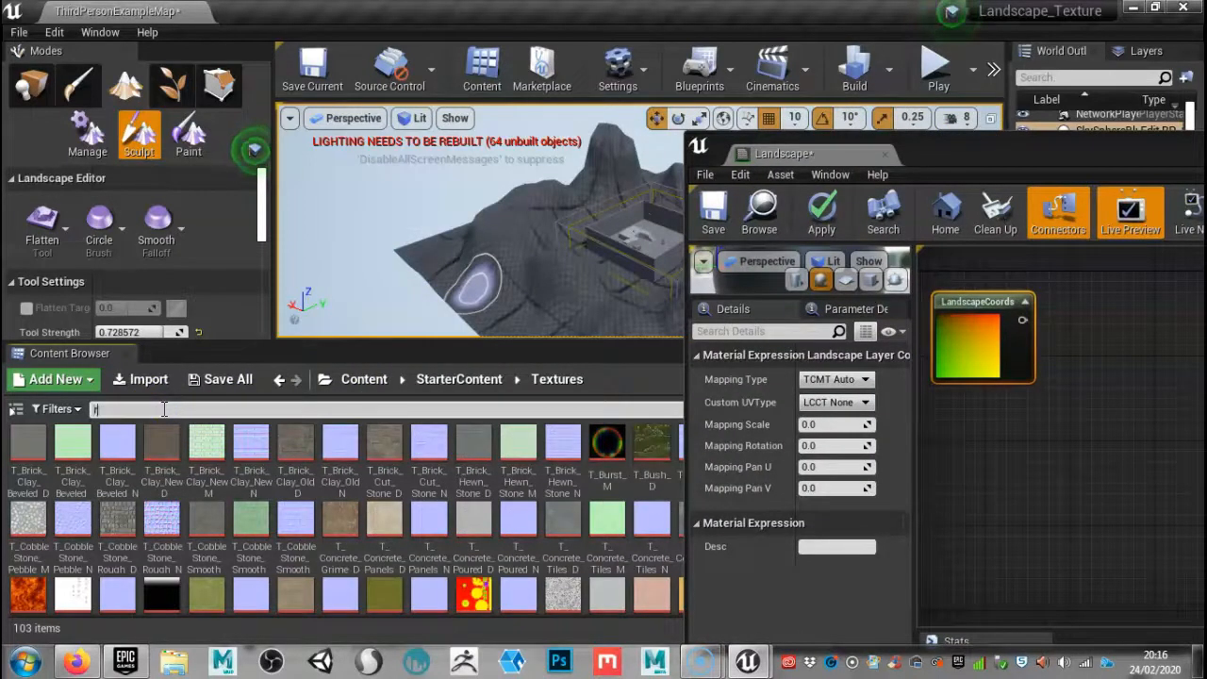
text(ock)
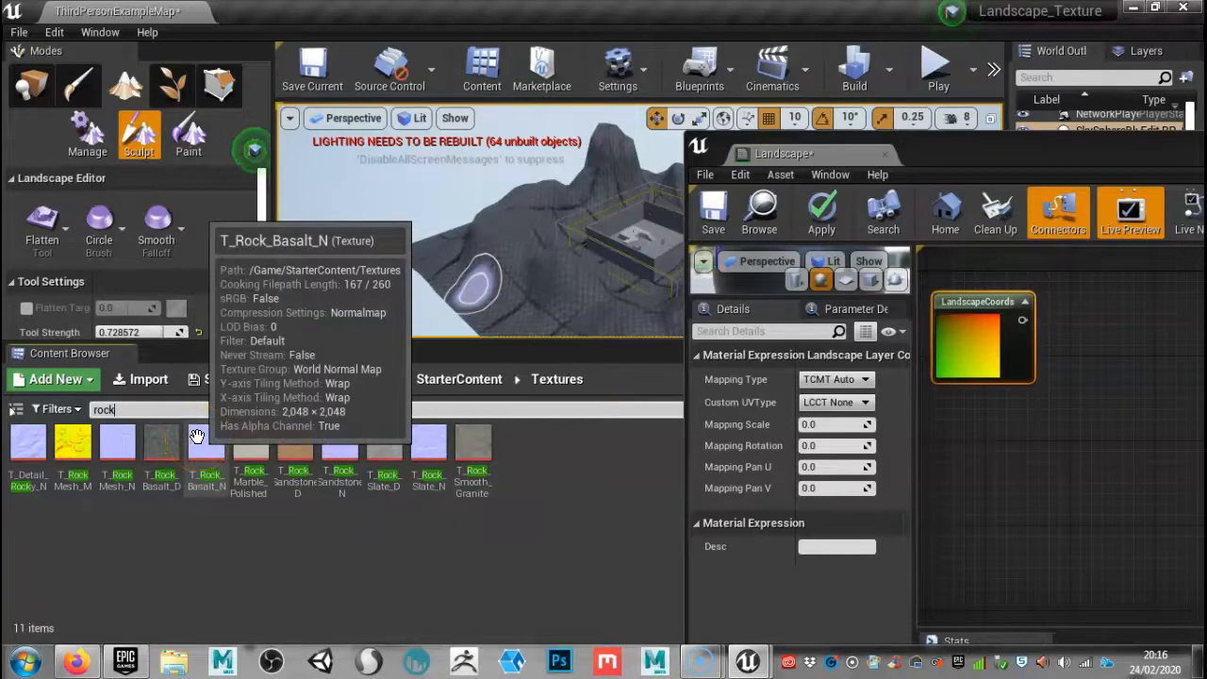
click(176, 437)
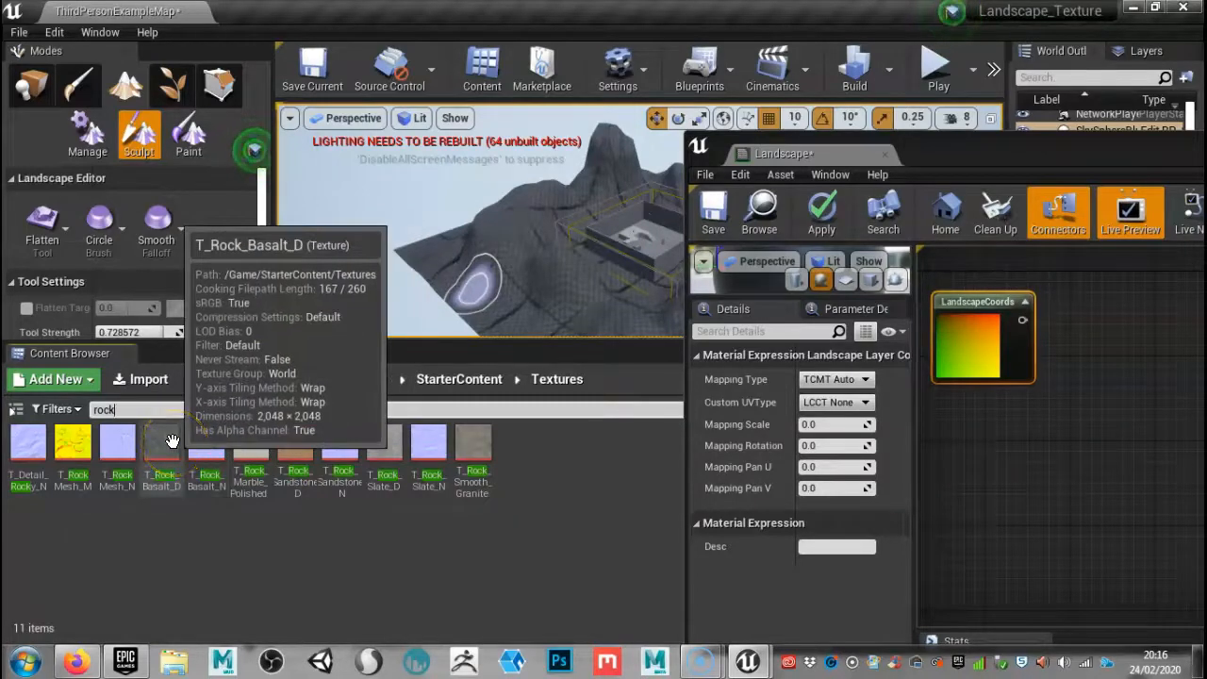
drag(171, 442, 1098, 305)
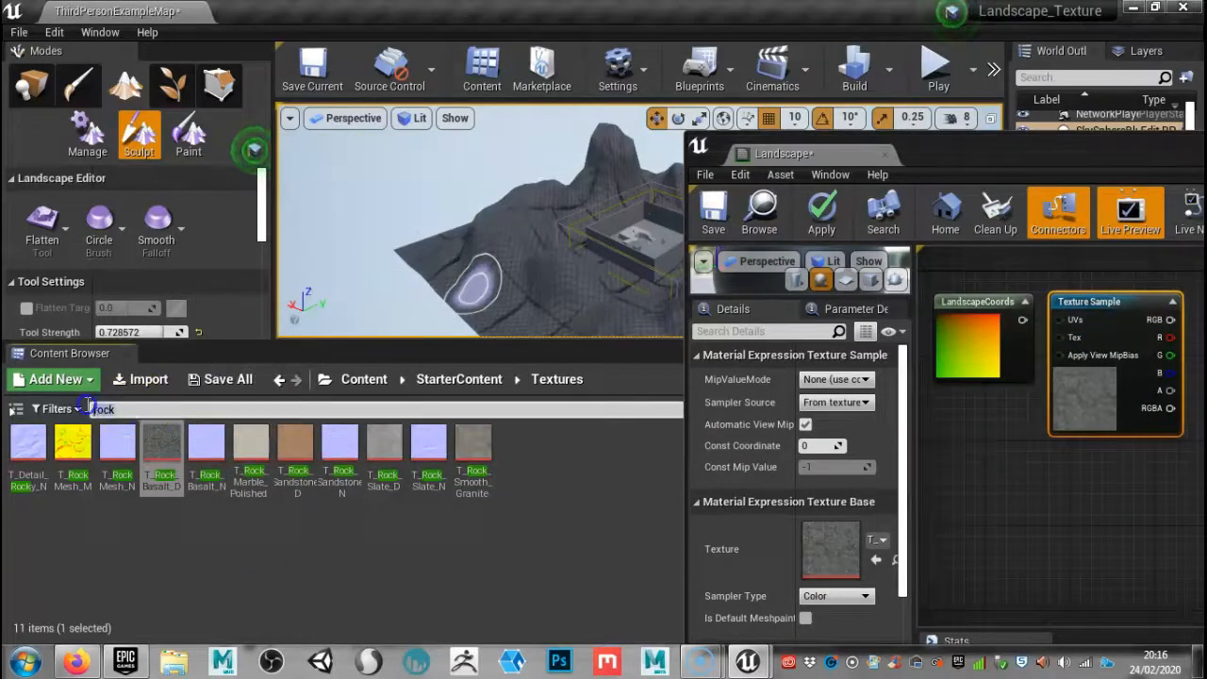
Step: Search the textures for gravel and add T_Ground_Gravel_D to the graph below the rock texture sample
text(gravel)
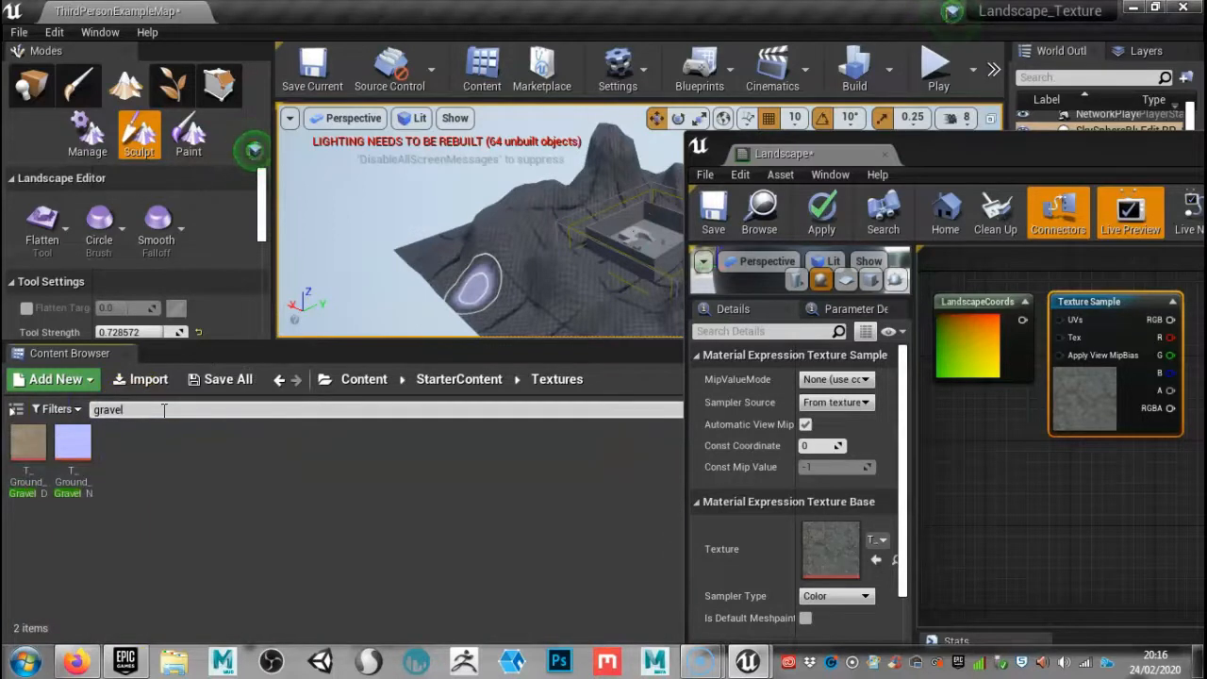
drag(27, 442, 1050, 474)
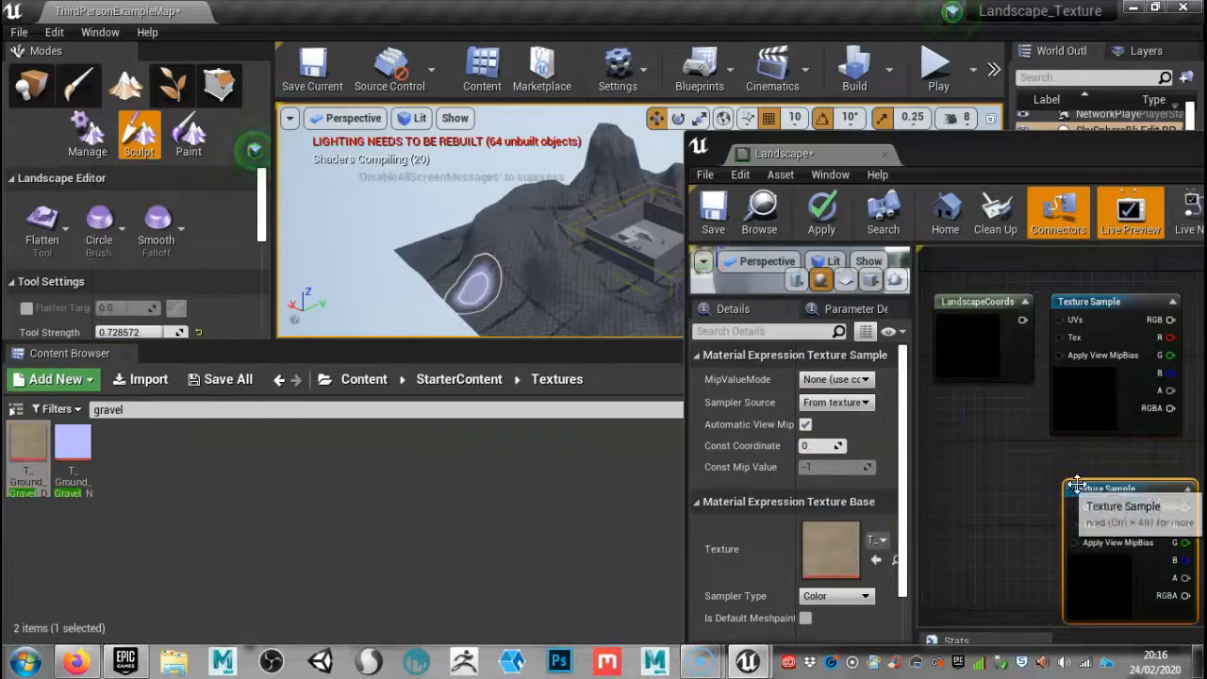
scroll(1044, 501, down, 1)
right_drag(1001, 563, 986, 416)
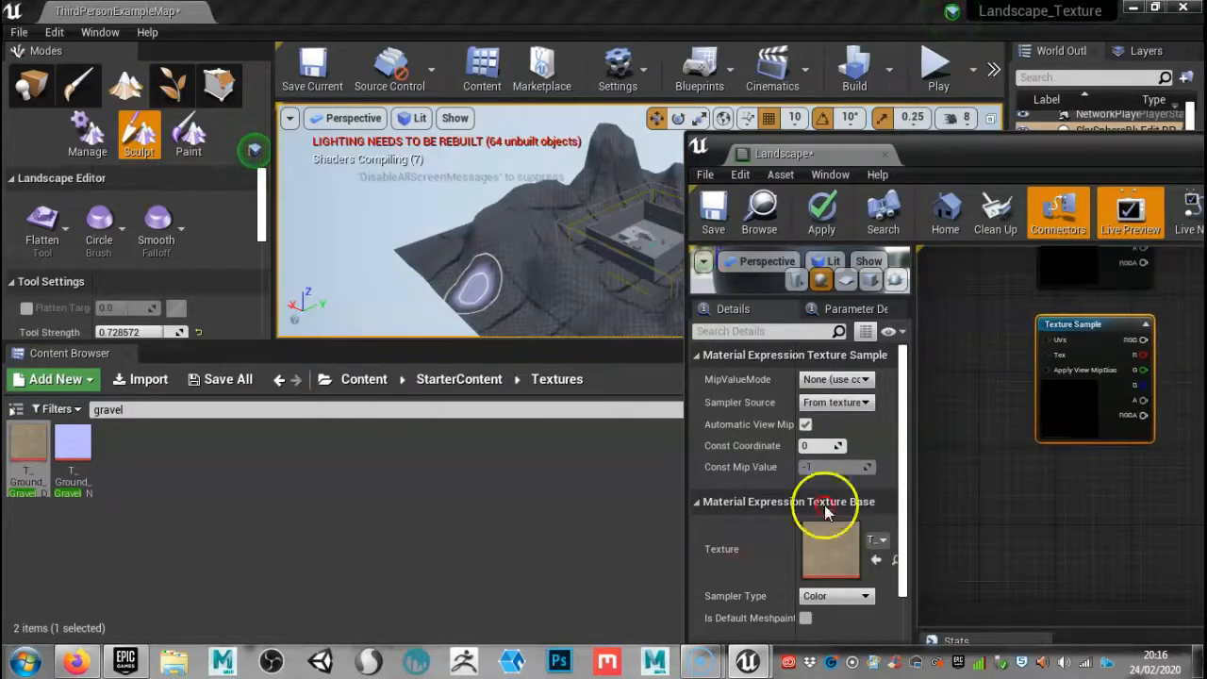
Step: Search the textures for grass and add T_Ground_Grass_D to the graph below the gravel texture sample
click(122, 409)
click(77, 411)
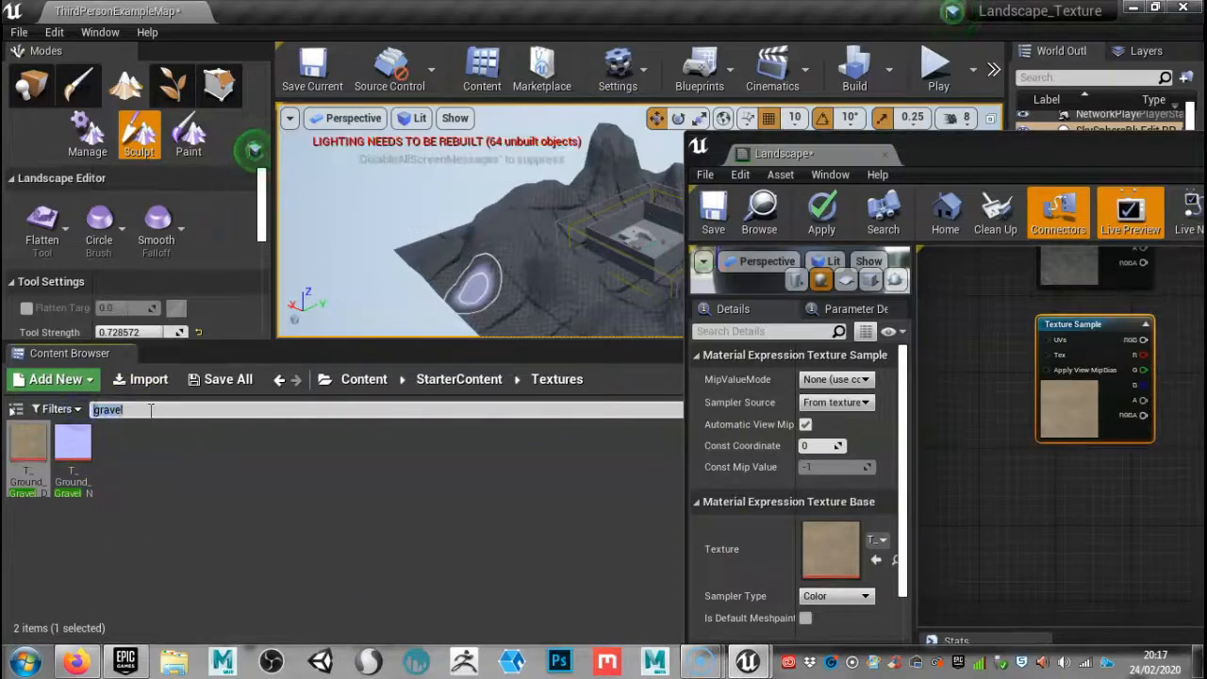
text(grass)
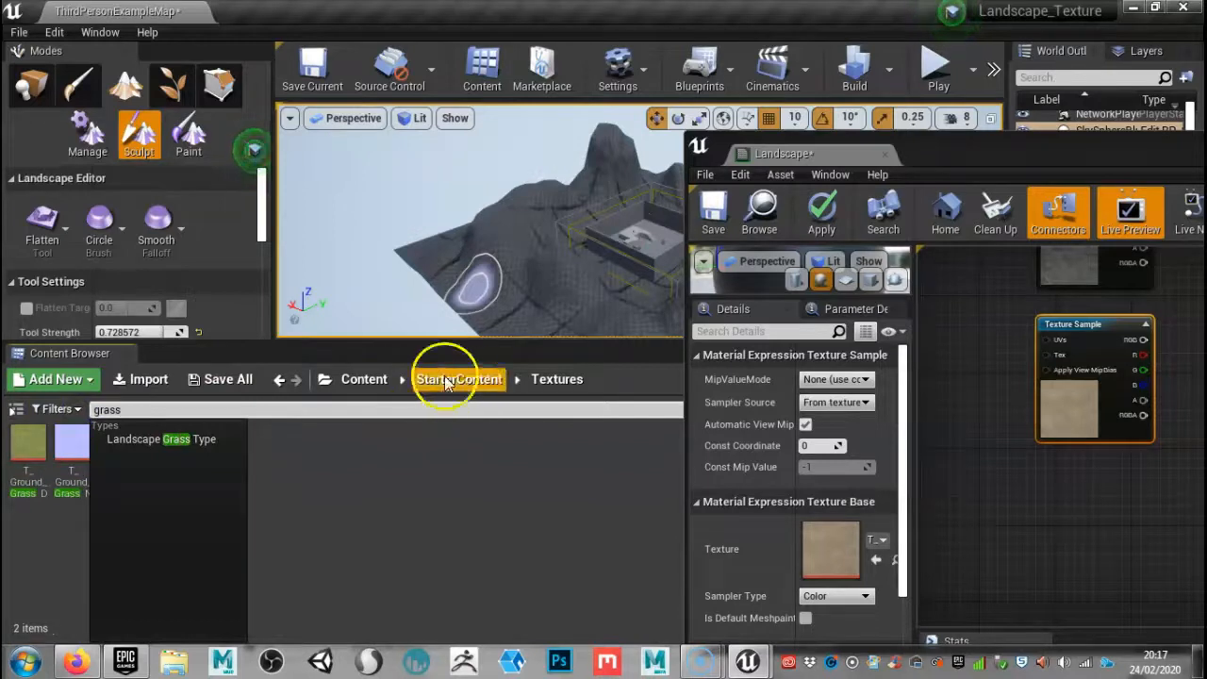
drag(23, 444, 1052, 500)
Step: Move the material editor back into full view and connect the LandscapeCoords output to the UVs input of all three Texture Sample nodes
drag(1089, 167, 518, 127)
click(714, 199)
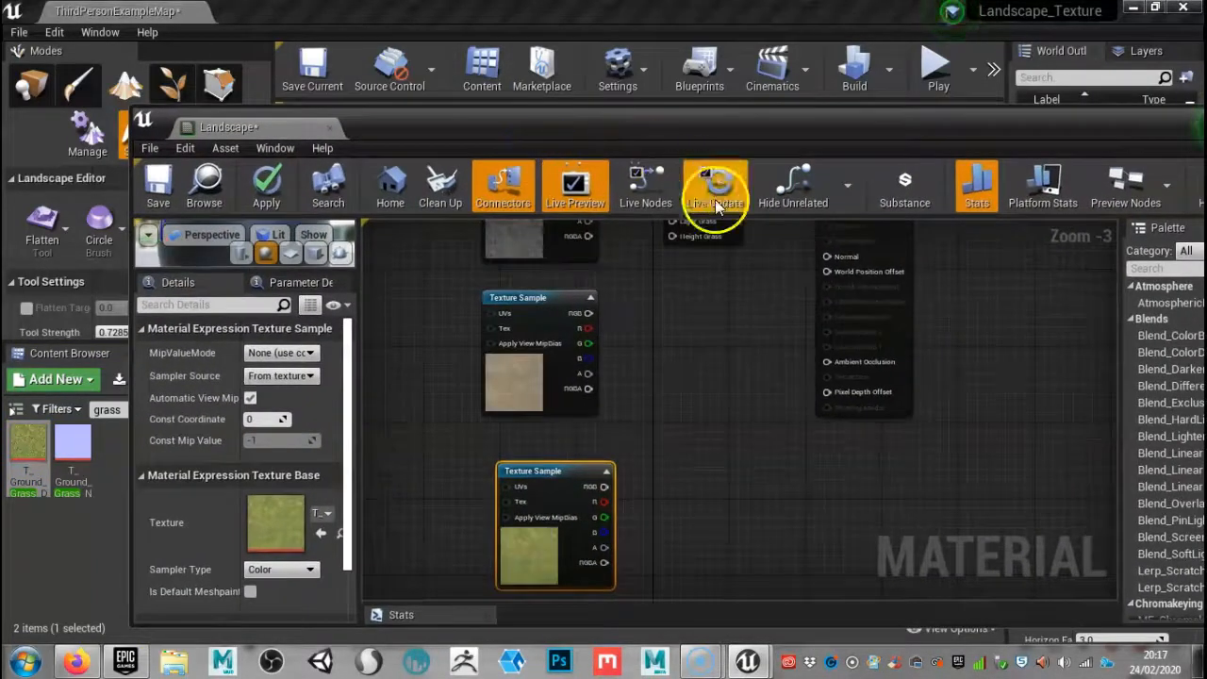
scroll(830, 409, down, 2)
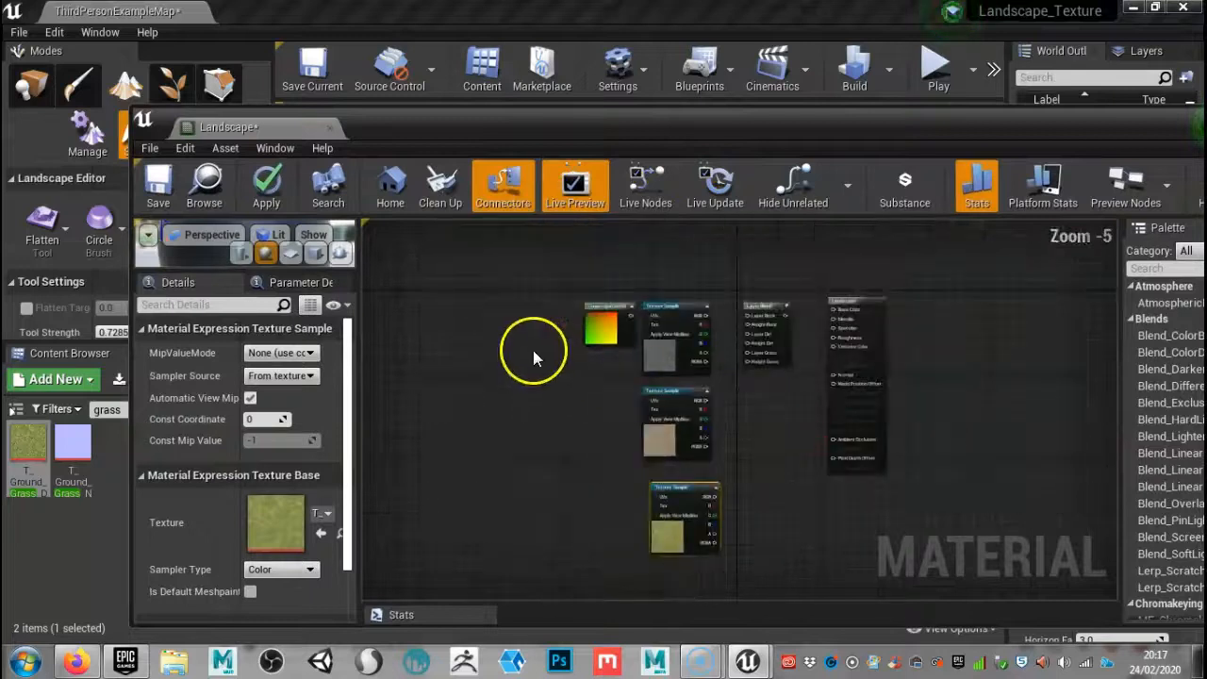
drag(594, 320, 573, 321)
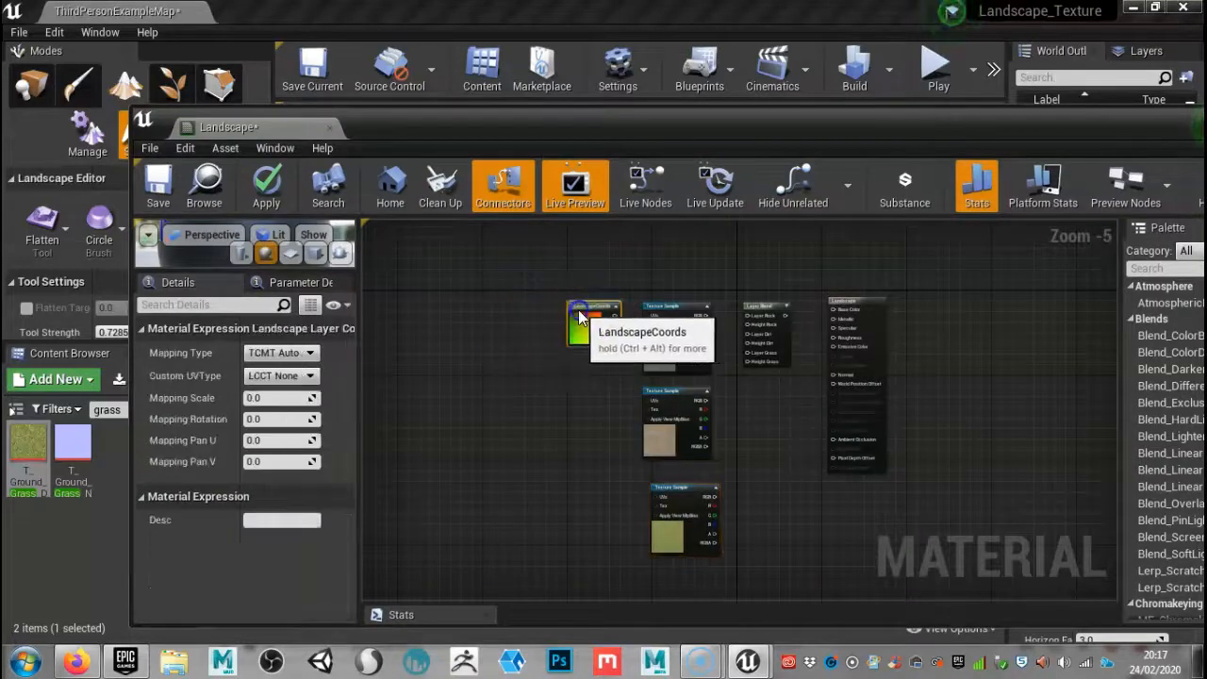
scroll(664, 326, up, 2)
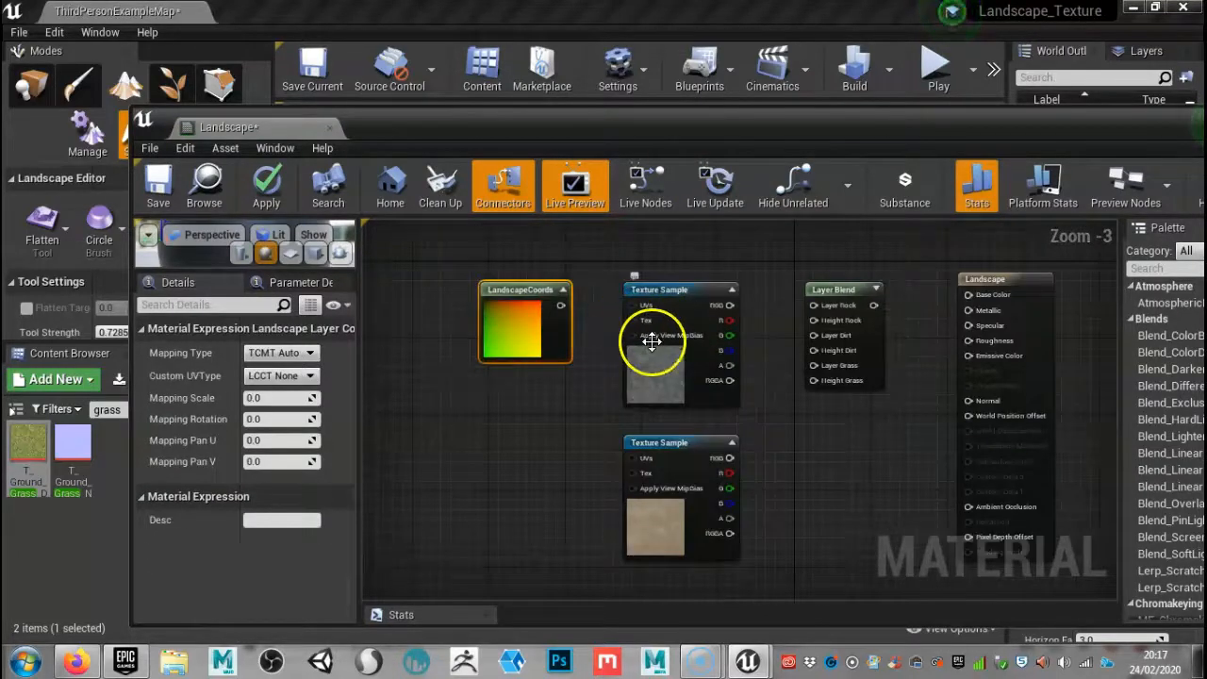
scroll(631, 342, down, 1)
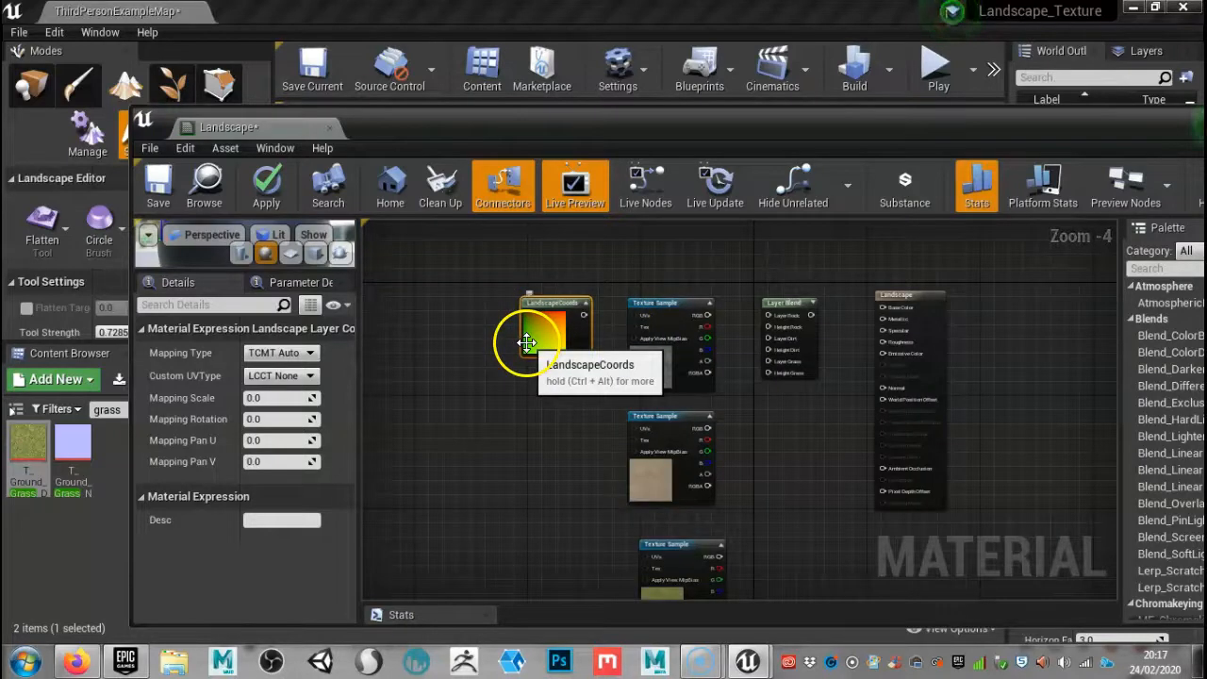
drag(584, 315, 643, 556)
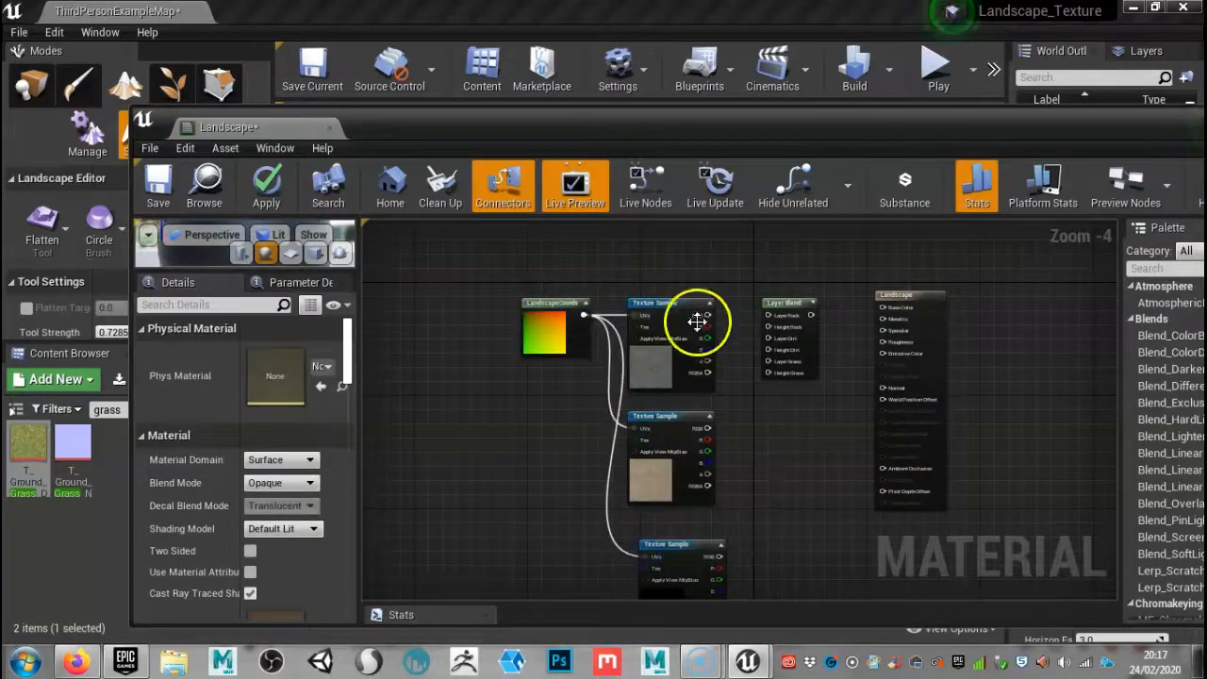
scroll(757, 375, up, 3)
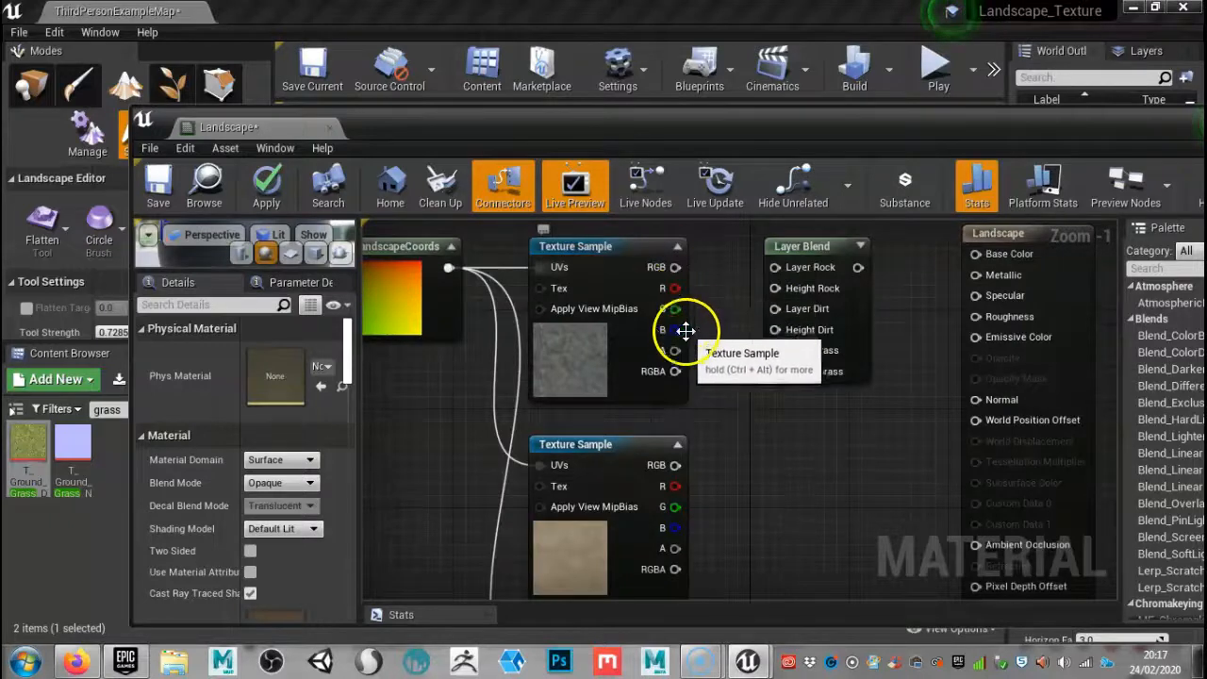
Step: Connect the RGB and A outputs of the rock and gravel Texture Samples to the Layer Blend's Layer and Height inputs for Rock and Dirt
mouse_move(670, 351)
mouse_down()
mouse_move(695, 363)
mouse_move(674, 356)
mouse_up()
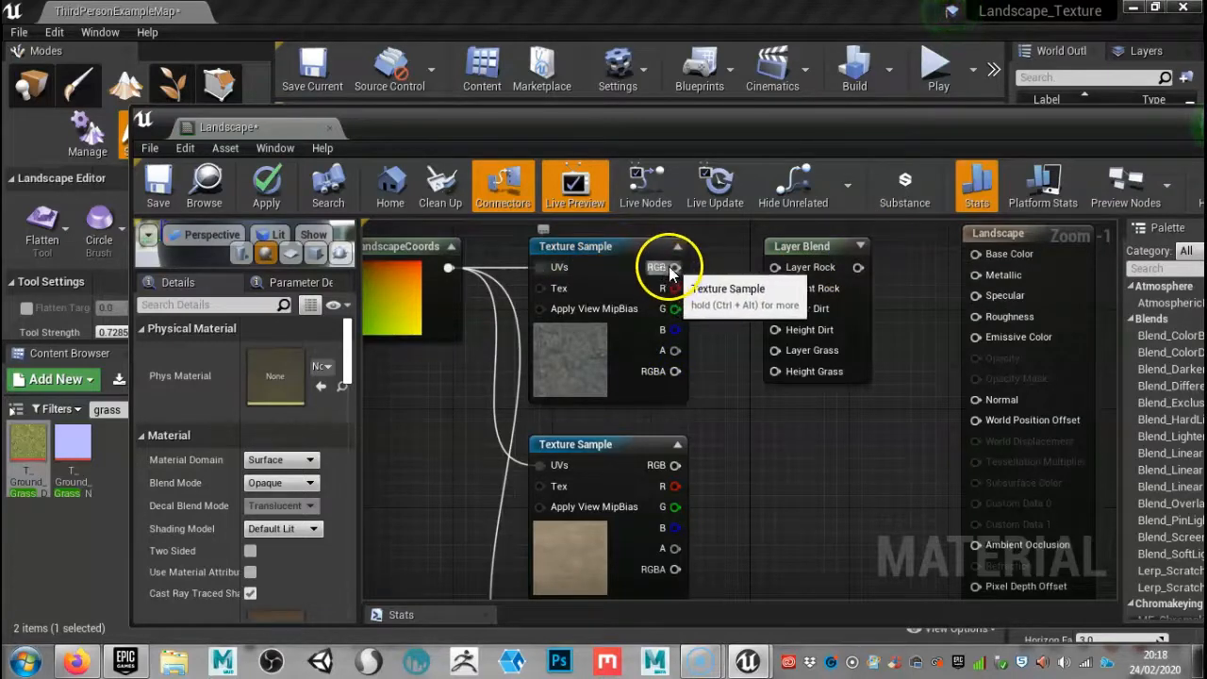
drag(675, 268, 768, 269)
drag(675, 350, 768, 291)
right_drag(769, 416, 735, 396)
drag(640, 444, 732, 290)
drag(641, 527, 740, 308)
Step: Connect the grass sample's RGB and A outputs to Layer Grass and Height Grass, and the Layer Blend output to the material's Base Color
right_drag(828, 475, 808, 376)
drag(604, 554, 722, 269)
right_drag(769, 479, 731, 344)
drag(594, 560, 688, 388)
scroll(796, 319, down, 1)
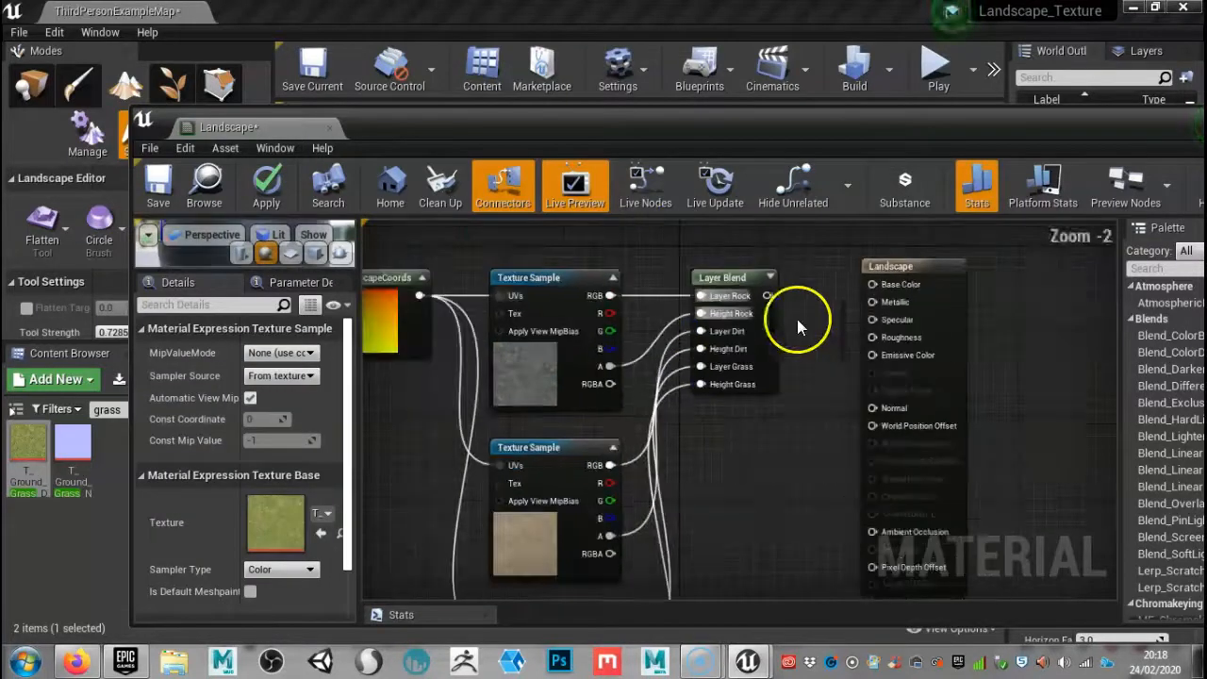
drag(767, 295, 872, 283)
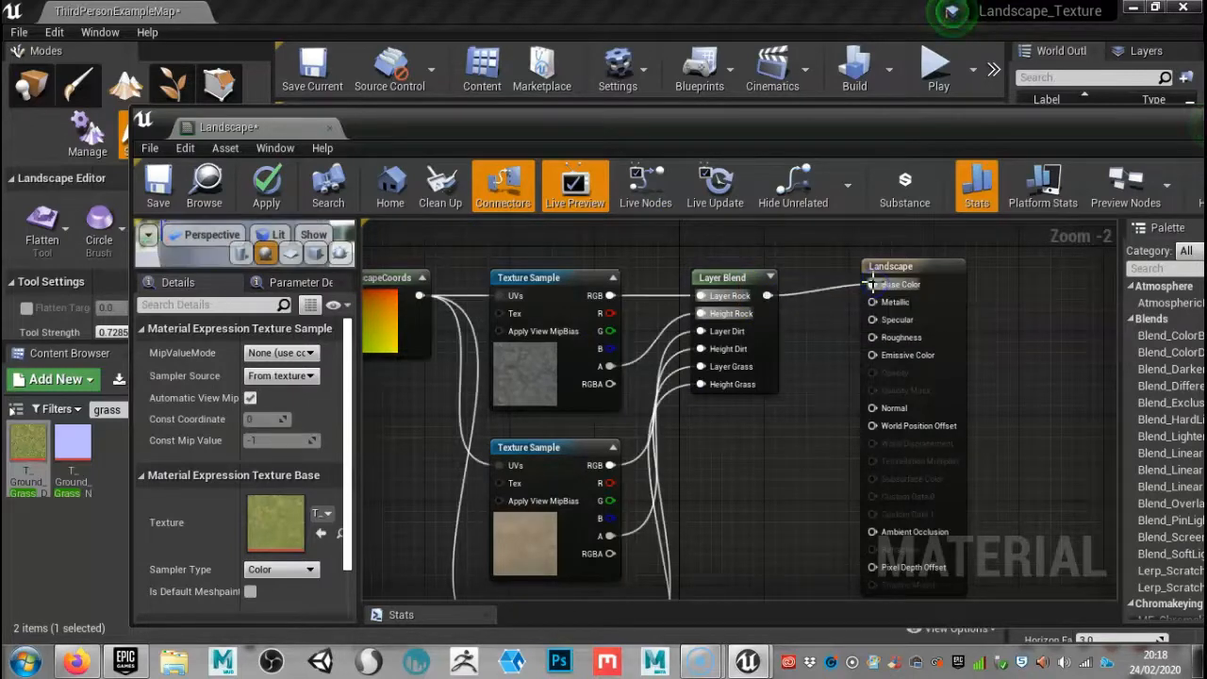
Step: Move the grass Texture Sample into line directly below the gravel Texture Sample
scroll(778, 339, down, 2)
right_drag(814, 492, 831, 409)
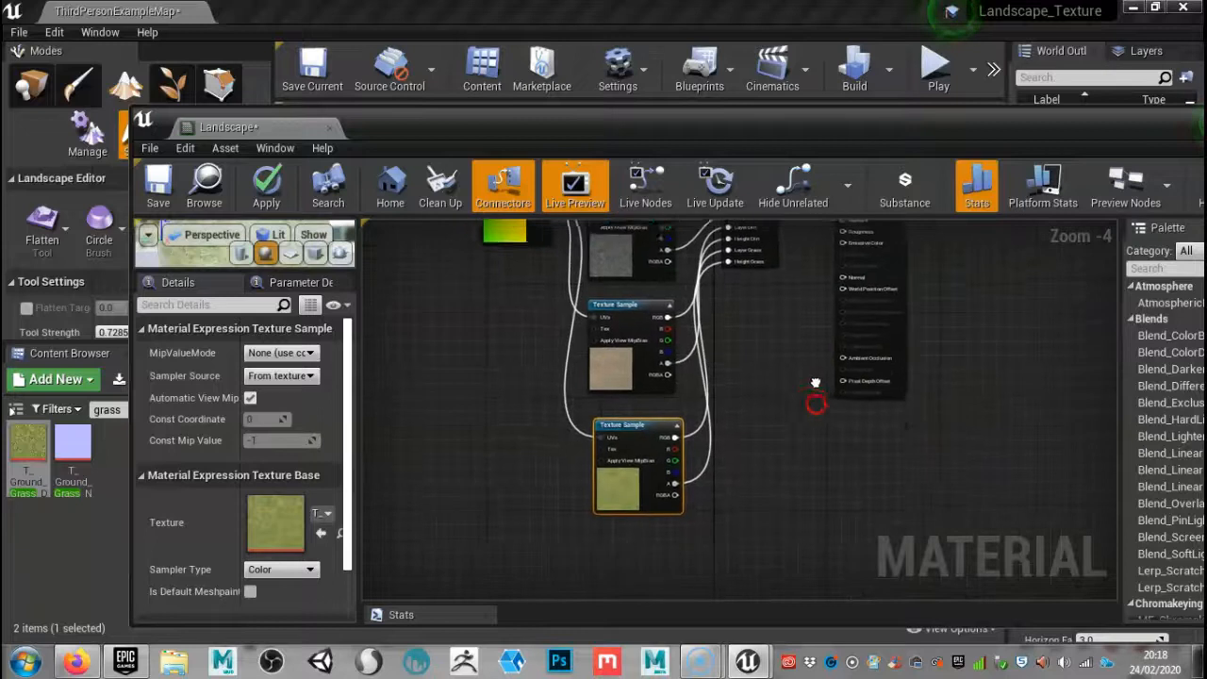
click(671, 453)
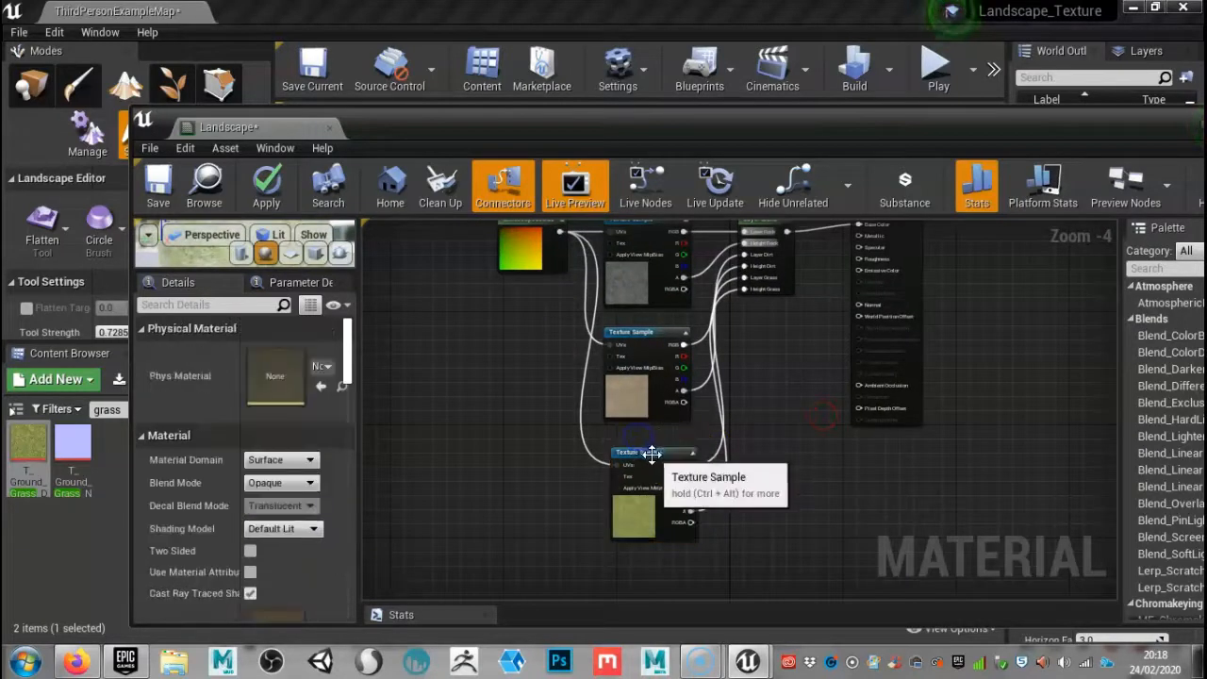
drag(651, 453, 643, 444)
click(453, 287)
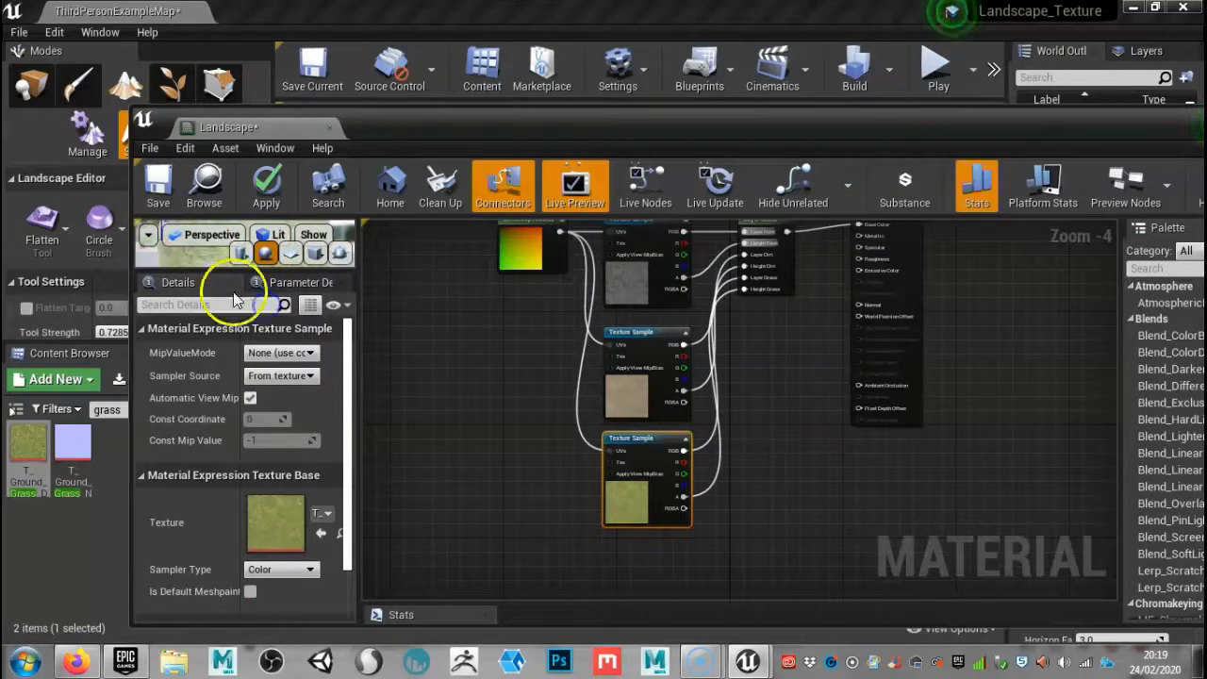
Step: Enlarge the material preview and examine the blended texture on the sphere from near and far
drag(274, 271, 209, 519)
drag(222, 389, 149, 339)
scroll(245, 390, up, 5)
scroll(245, 388, down, 5)
scroll(245, 388, up, 5)
mouse_move(245, 389)
mouse_down()
mouse_move(223, 356)
mouse_move(167, 398)
mouse_move(162, 419)
mouse_move(243, 382)
mouse_up()
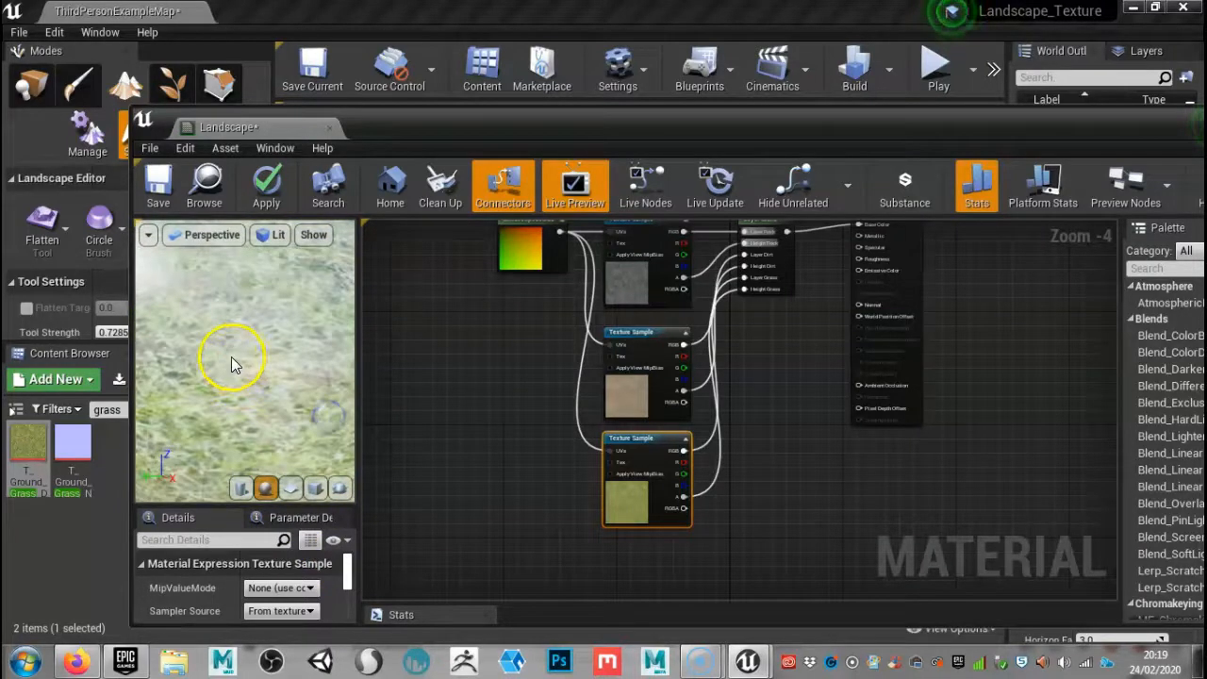
scroll(231, 356, down, 5)
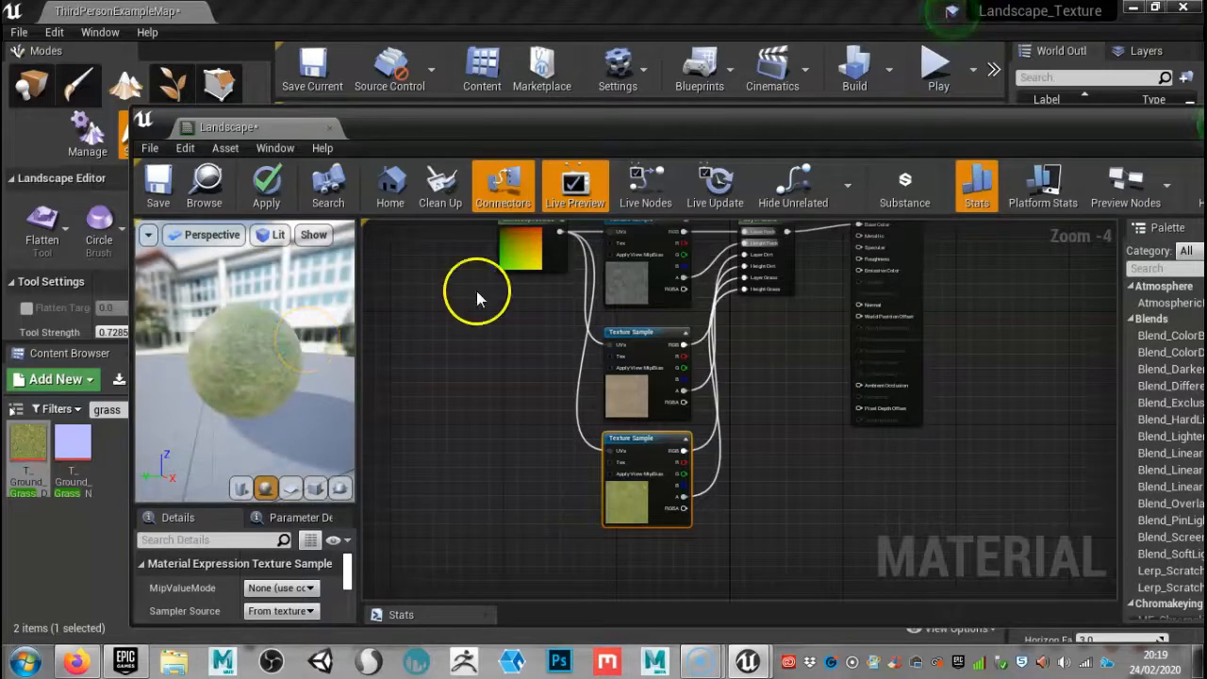
Step: Duplicate the LandscapeCoords and Layer Blend nodes together in the material graph
scroll(588, 301, down, 1)
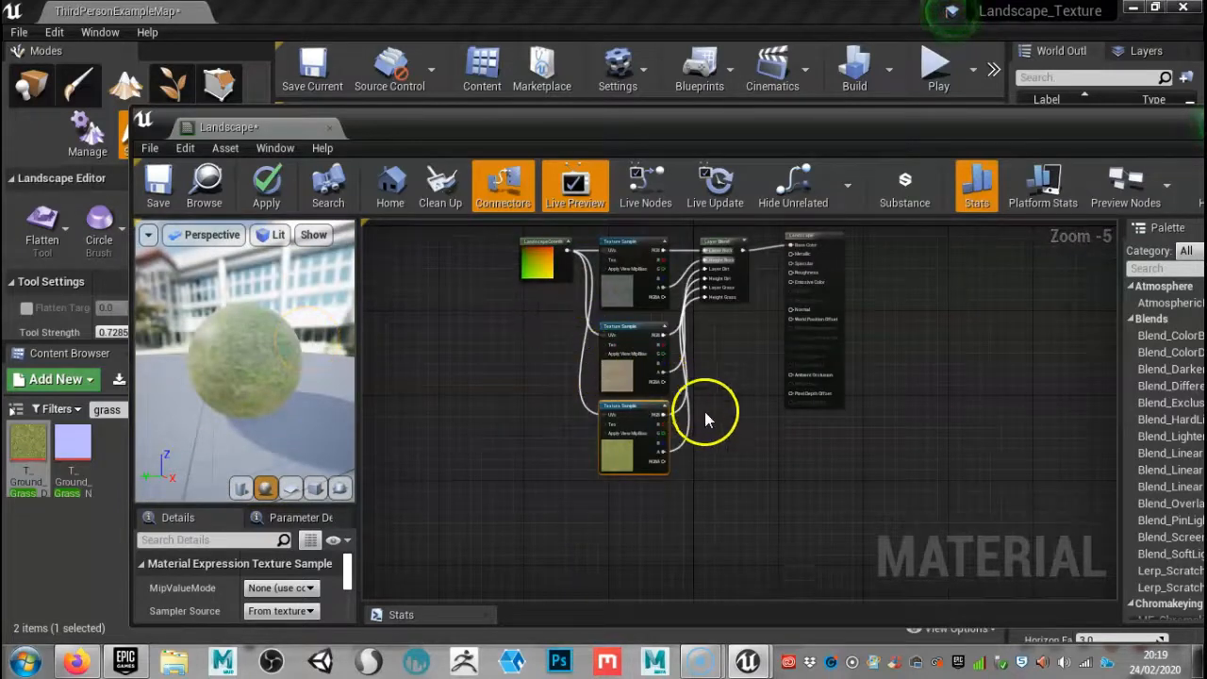
right_drag(763, 435, 744, 457)
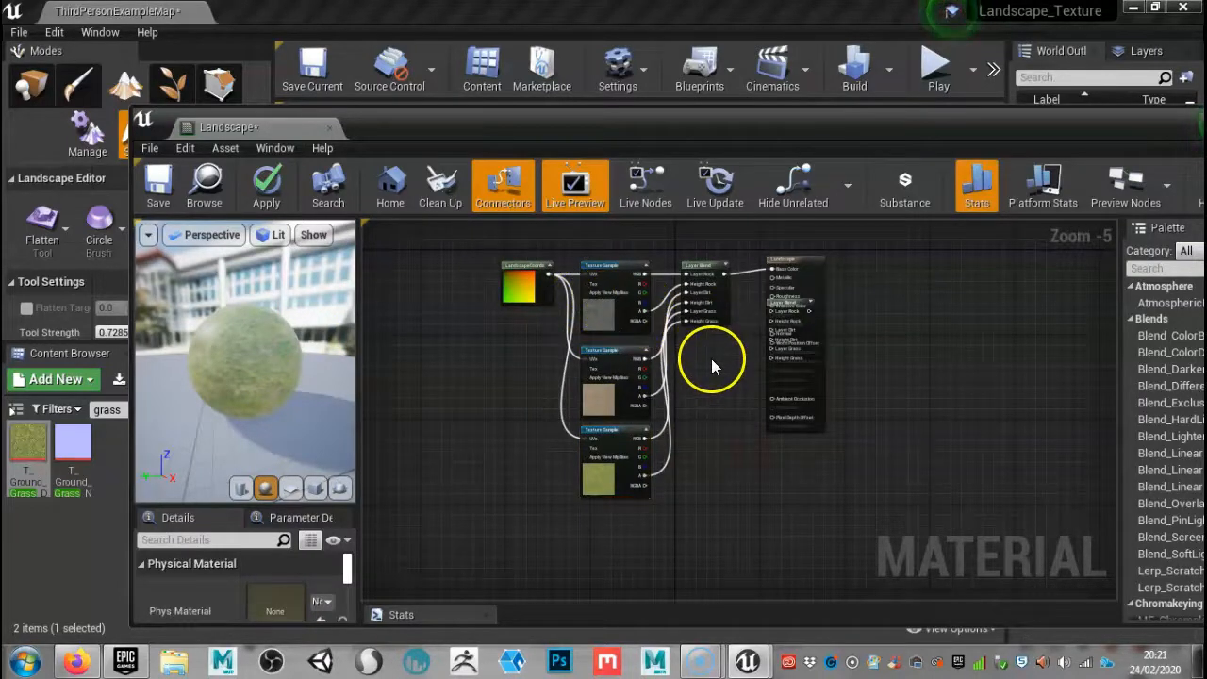
click(518, 265)
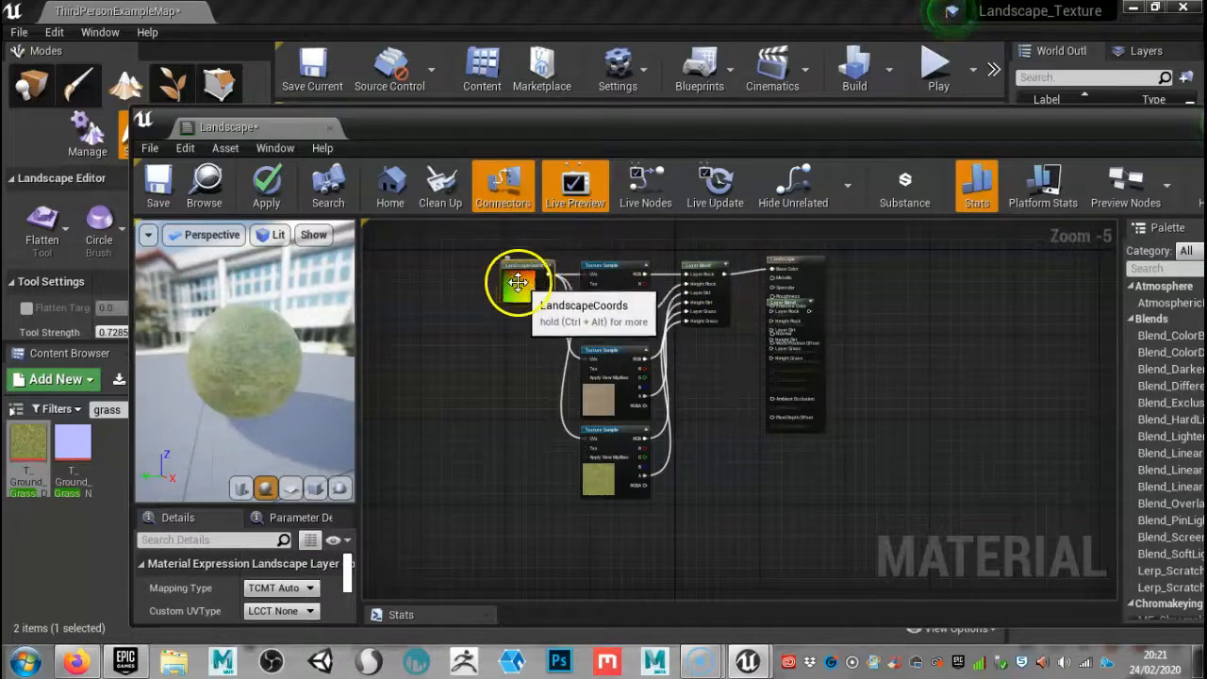
click(666, 274)
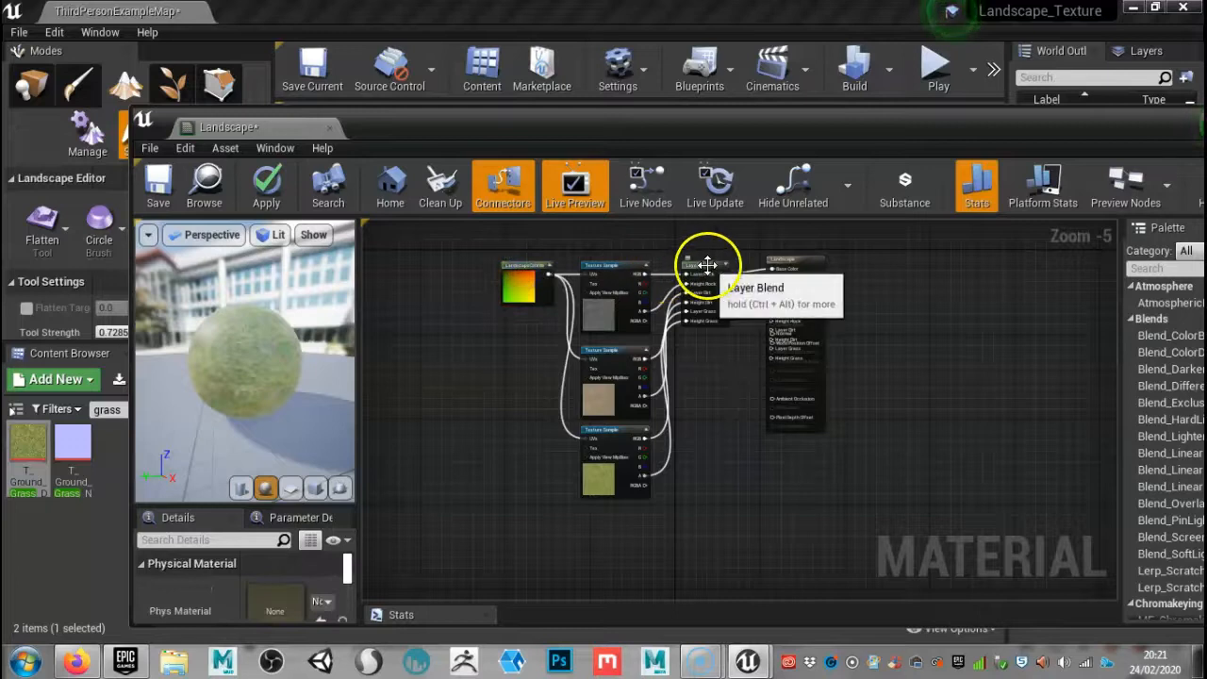
click(707, 264)
shift+click(533, 277)
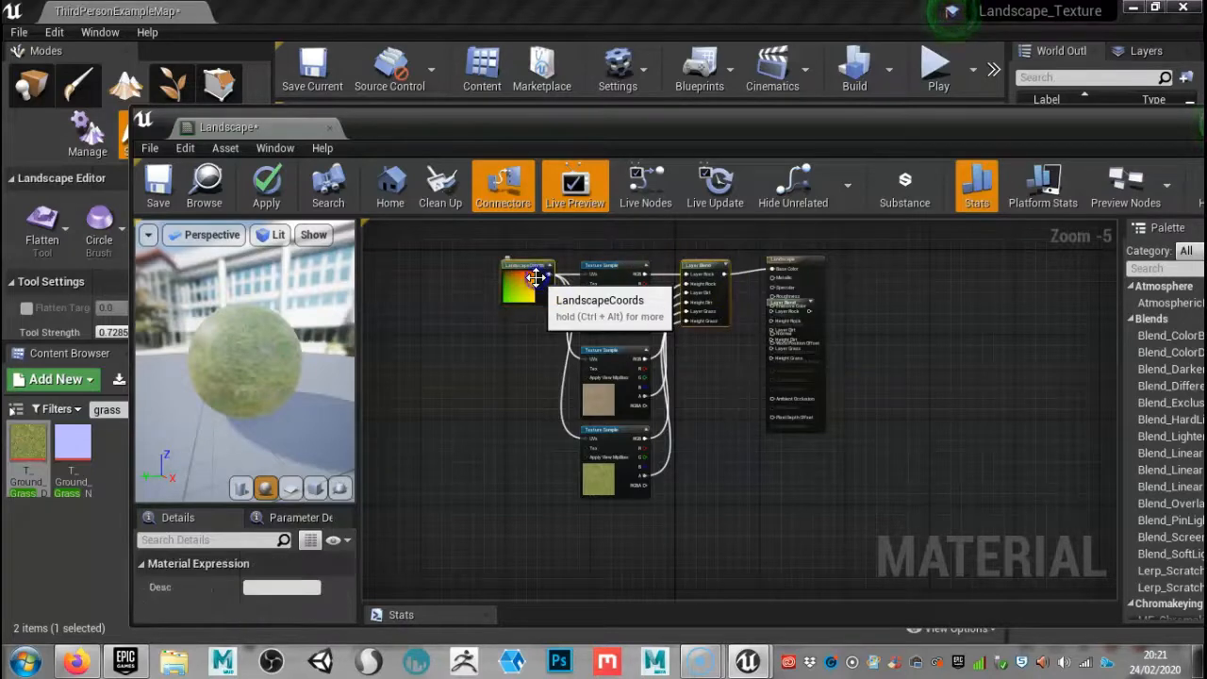
click(546, 277)
click(702, 334)
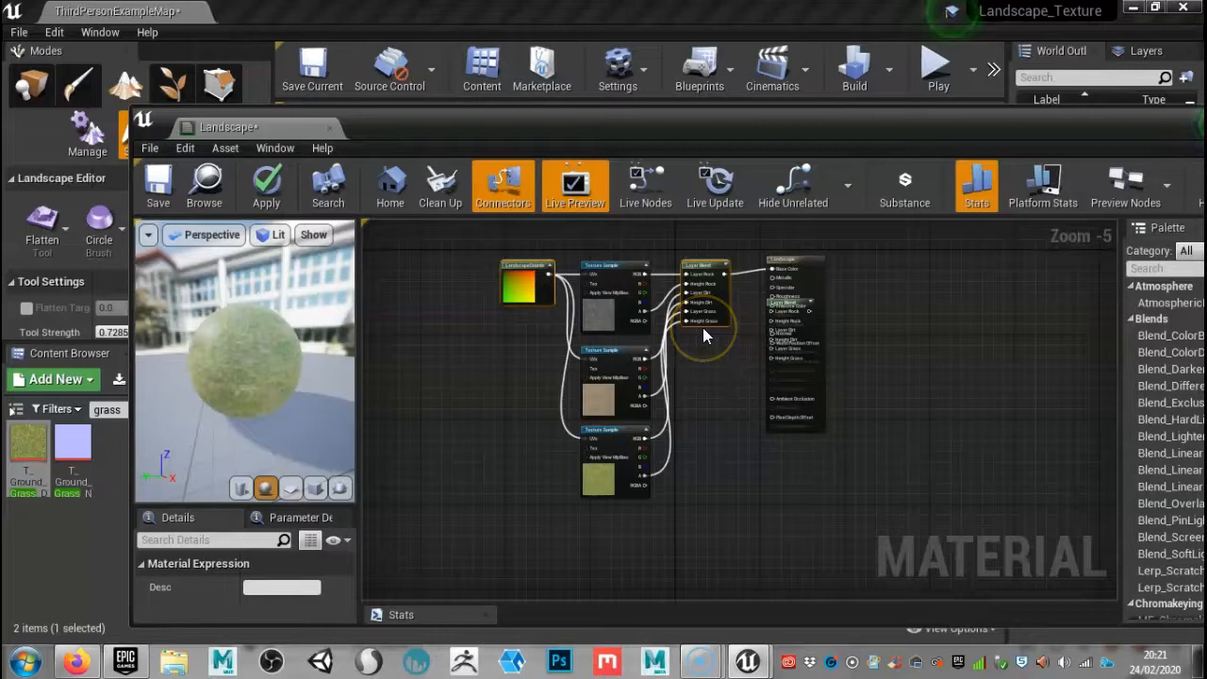
key(ctrl+v)
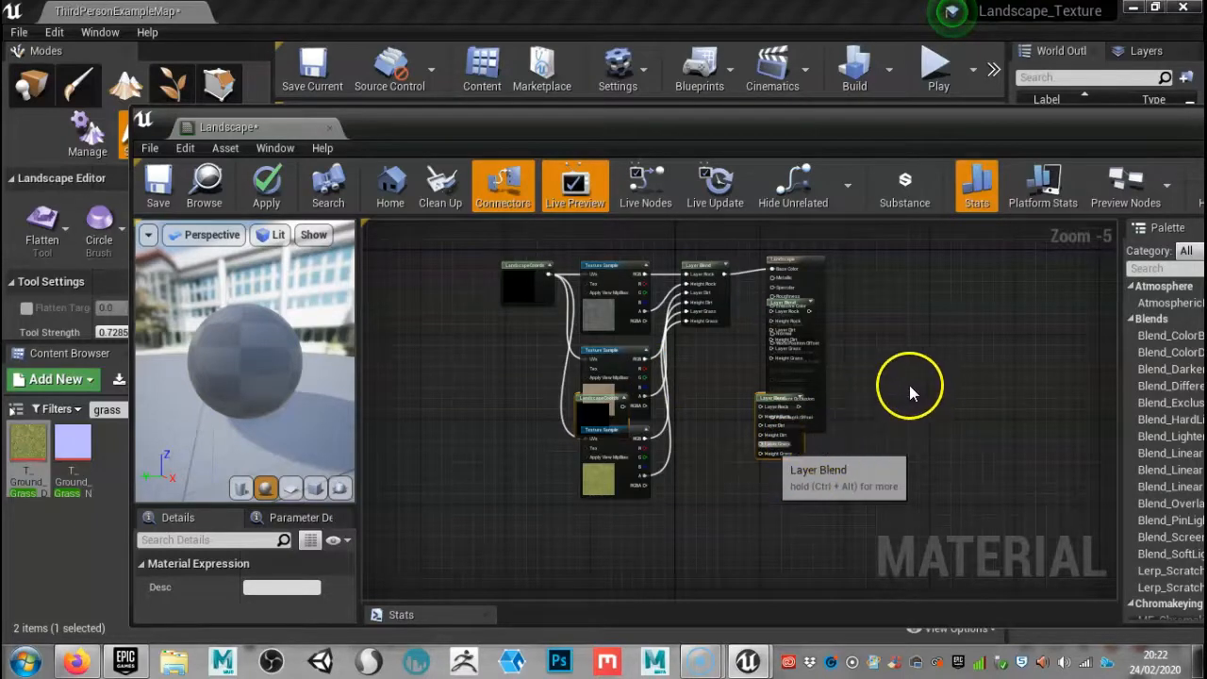
Step: Place the duplicated LandscapeCoords and Layer Blend nodes below the existing texture network, leaving a wide gap between them
drag(799, 420, 905, 382)
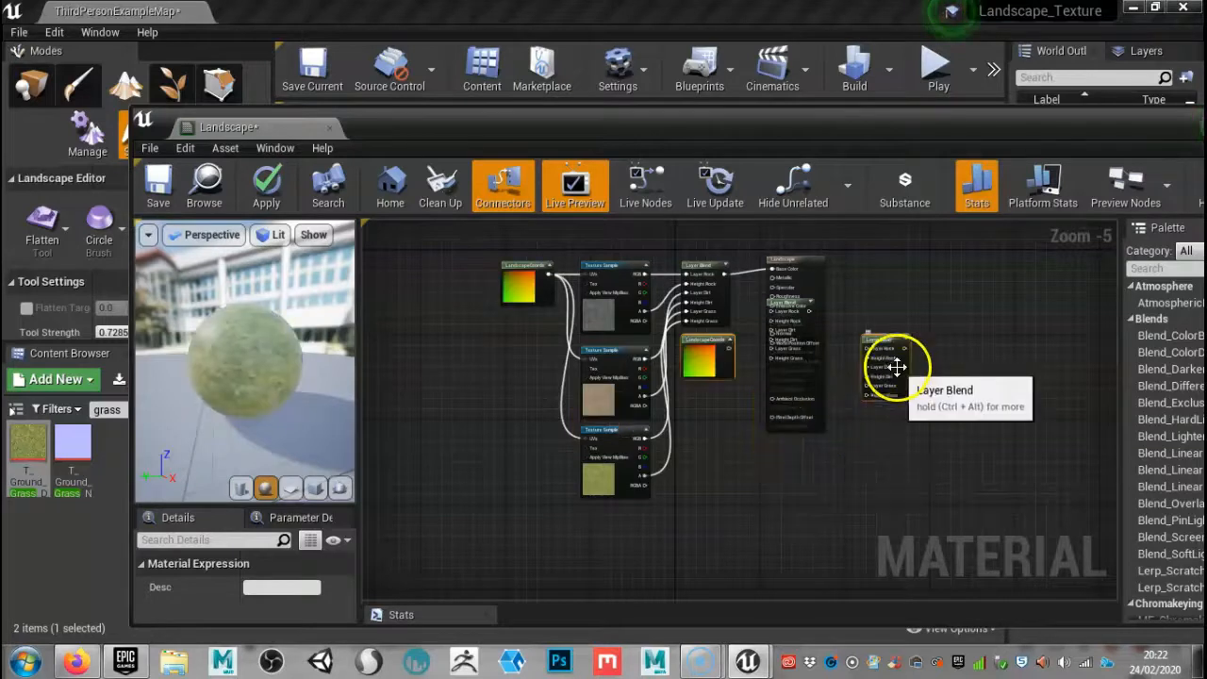
drag(901, 377, 732, 509)
click(722, 486)
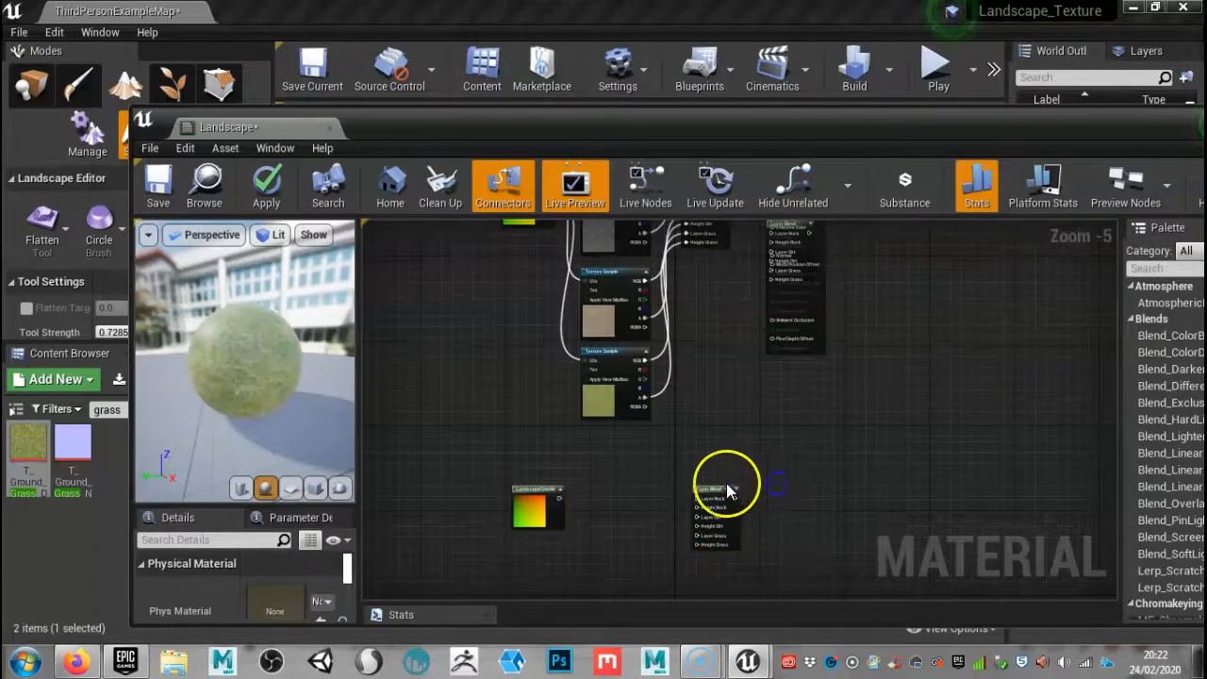
drag(566, 501, 496, 484)
Step: Move the material editor aside to expose the texture assets and add T_Ground_Grass_N to the graph below the duplicated nodes
drag(395, 126, 720, 145)
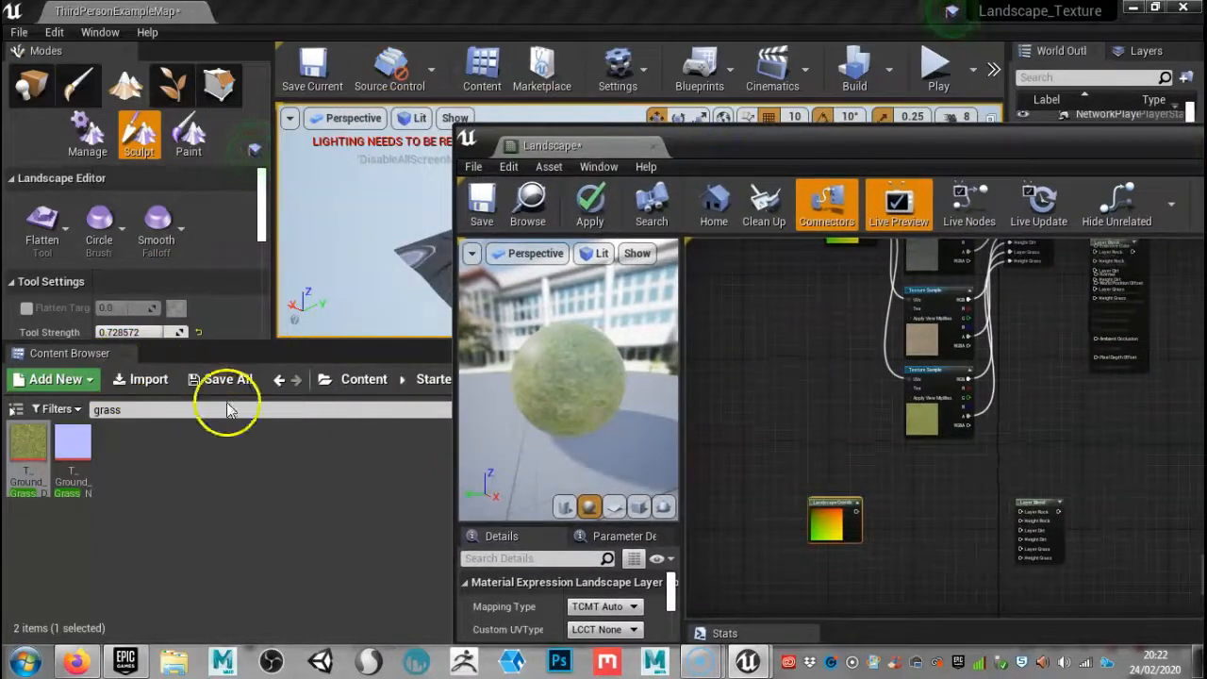
drag(707, 143, 848, 195)
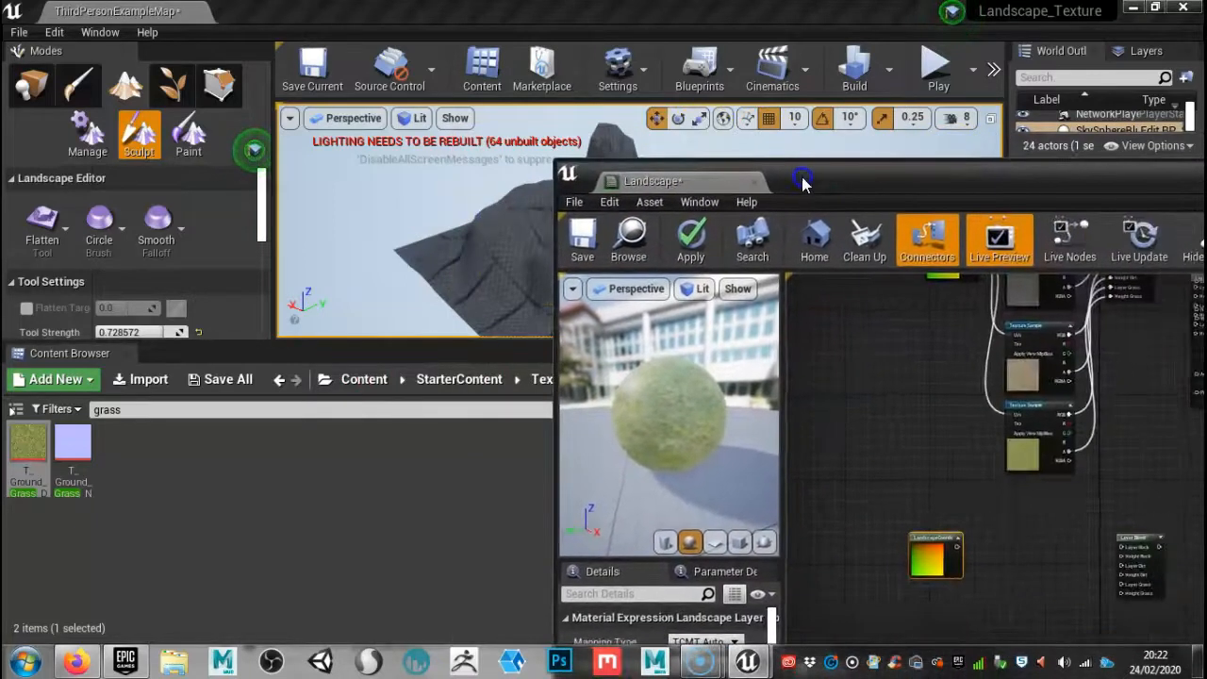
drag(904, 162, 796, 133)
drag(66, 451, 916, 571)
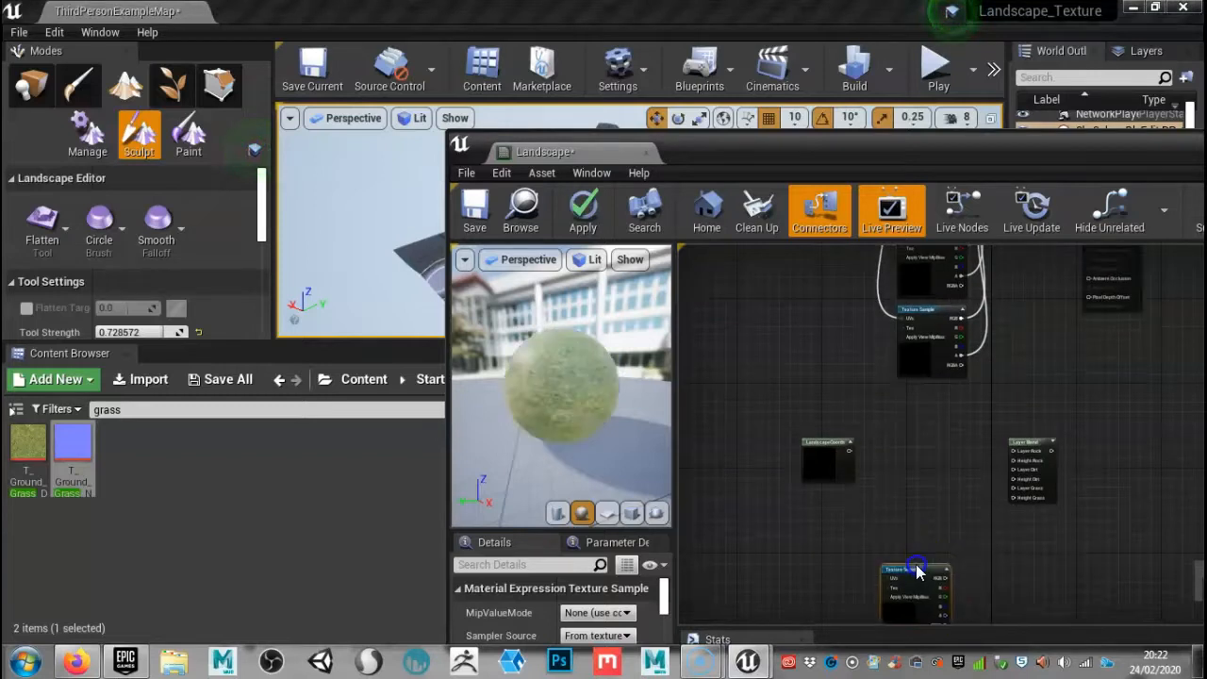
Step: Search the textures for gravel and add T_Ground_Gravel_N to the material graph
click(197, 411)
drag(161, 413, 68, 402)
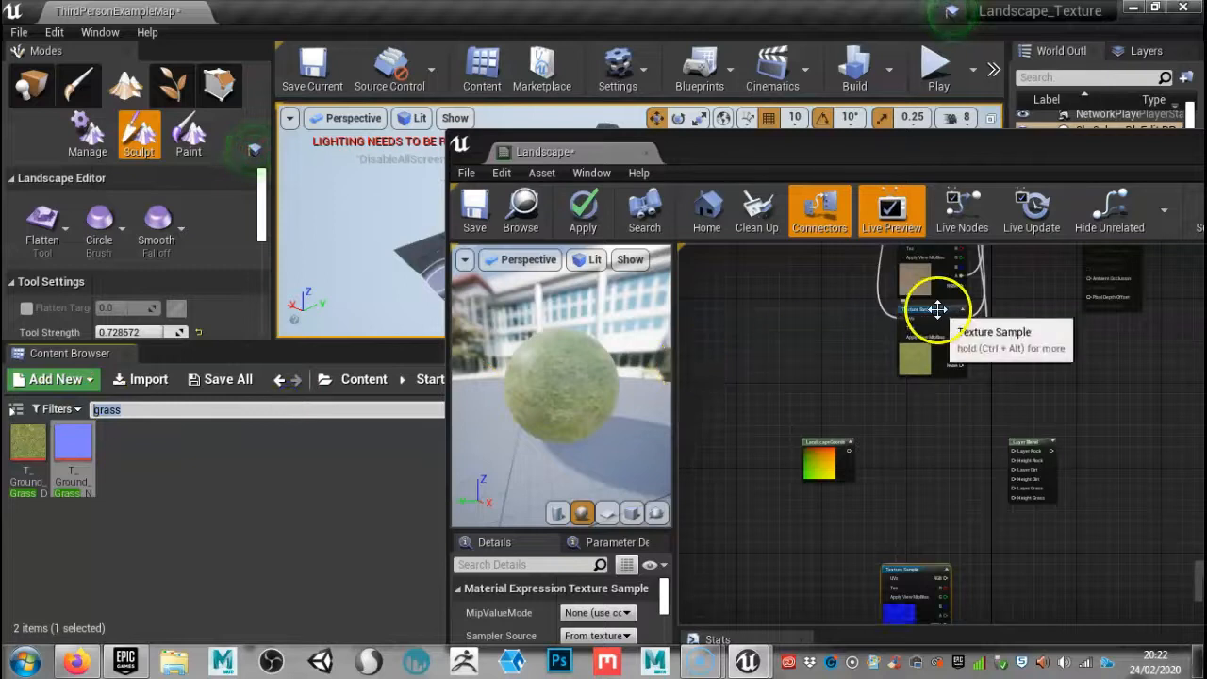
click(940, 276)
scroll(940, 276, up, 3)
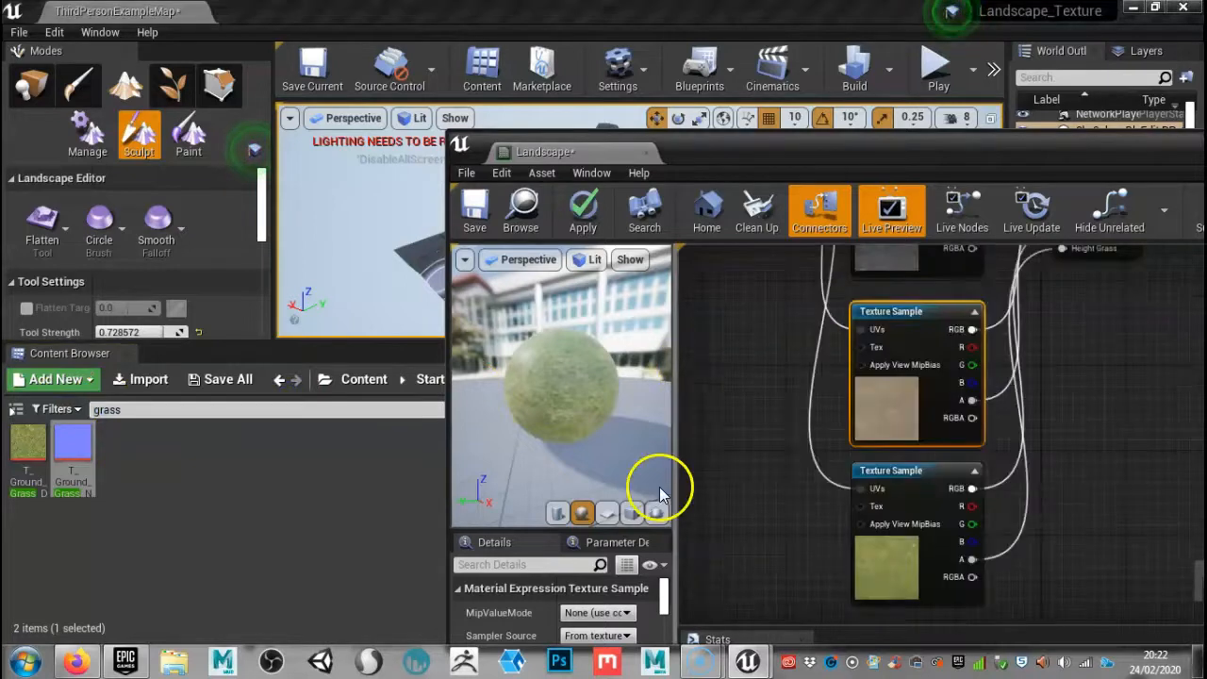
scroll(825, 438, down, 1)
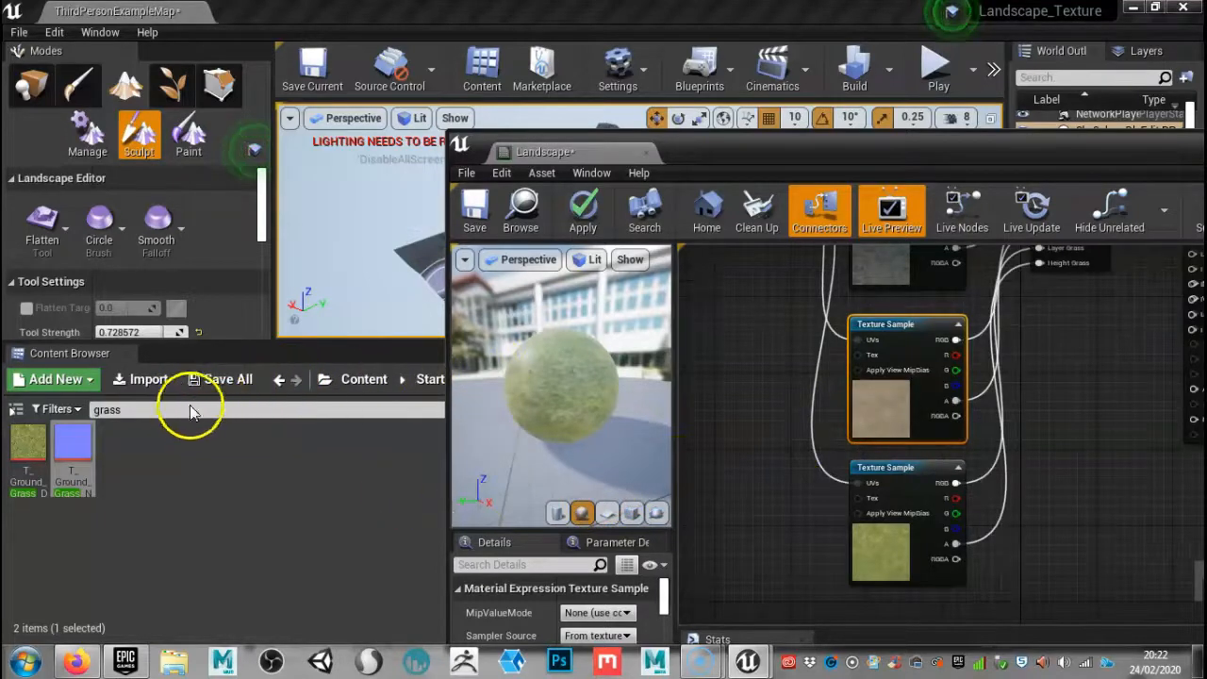
drag(185, 411, 57, 409)
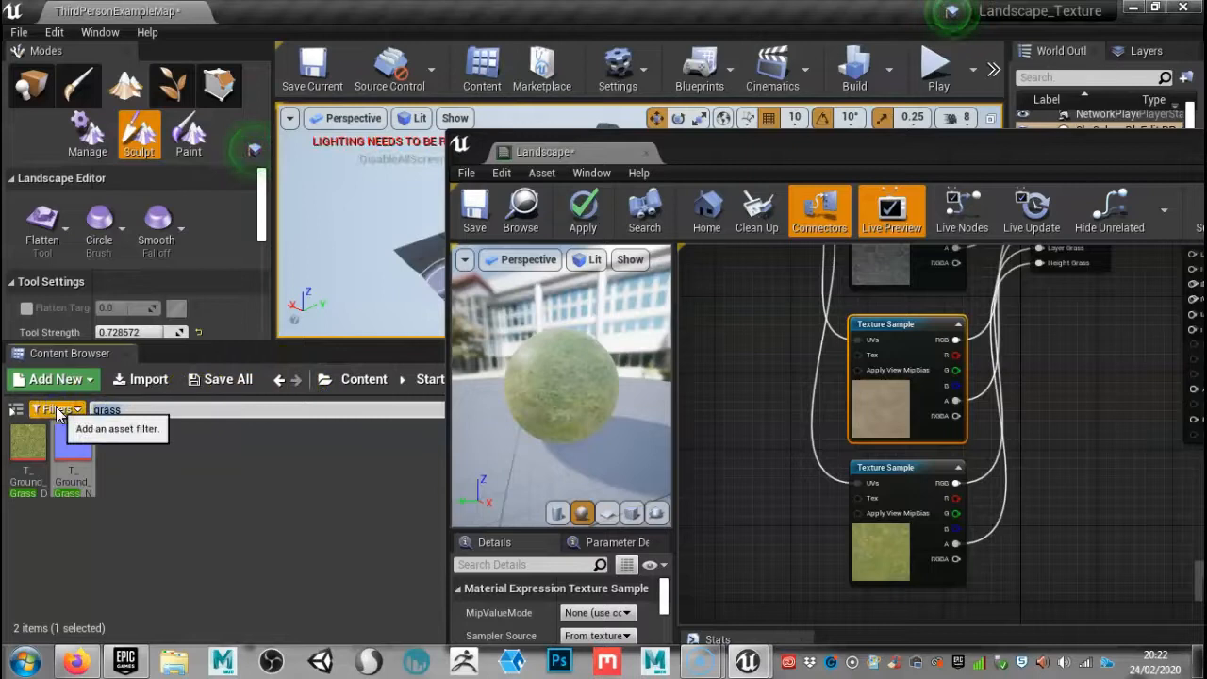
text(gravel)
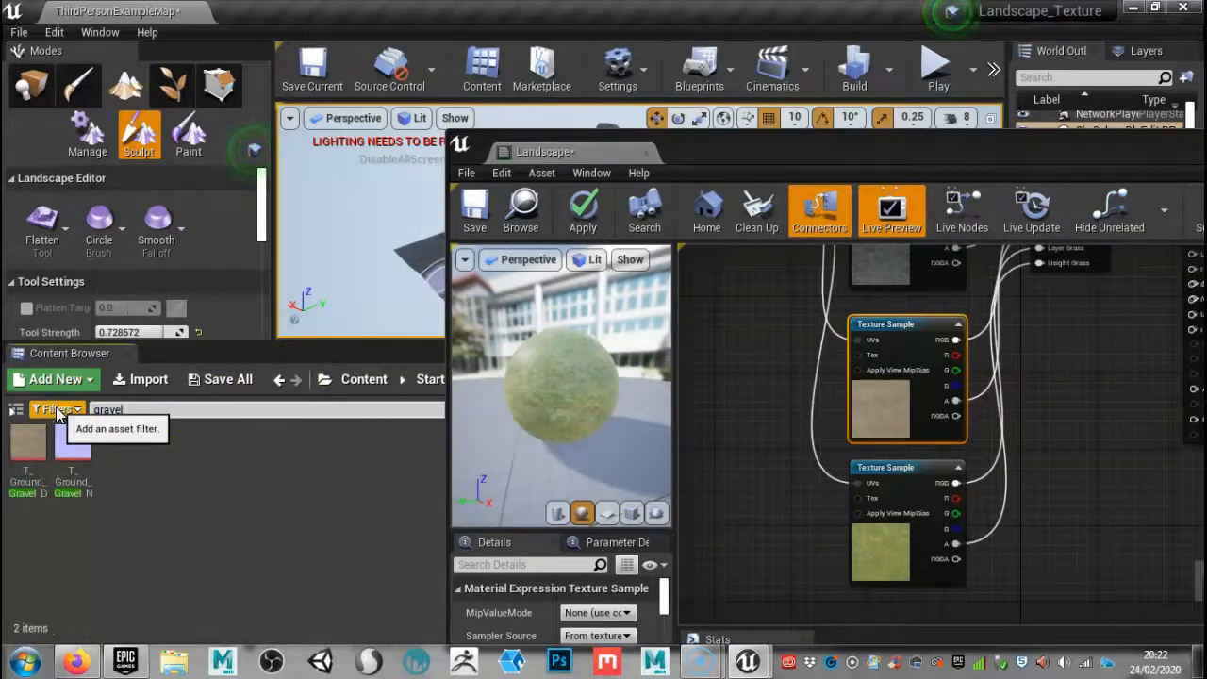
drag(73, 443, 1033, 520)
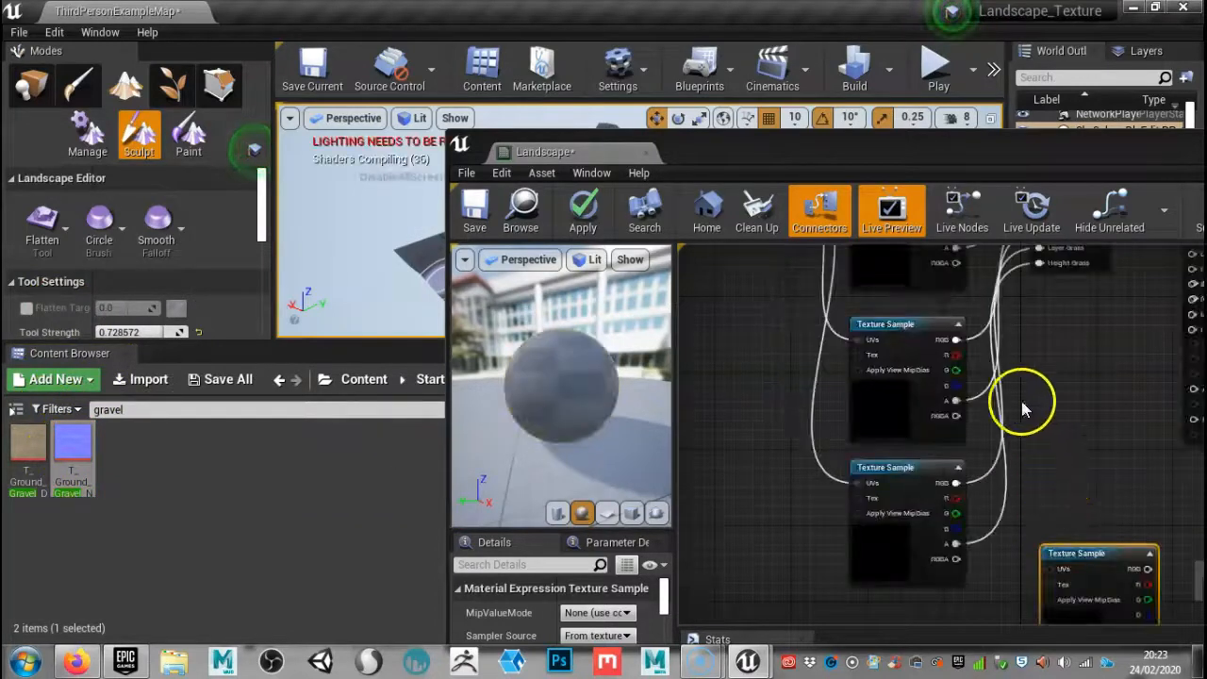
Step: Move the gravel normal Texture Sample directly above the grass normal one, between the duplicated LandscapeCoords and Layer Blend nodes
scroll(1050, 400, down, 7)
right_click(1050, 408)
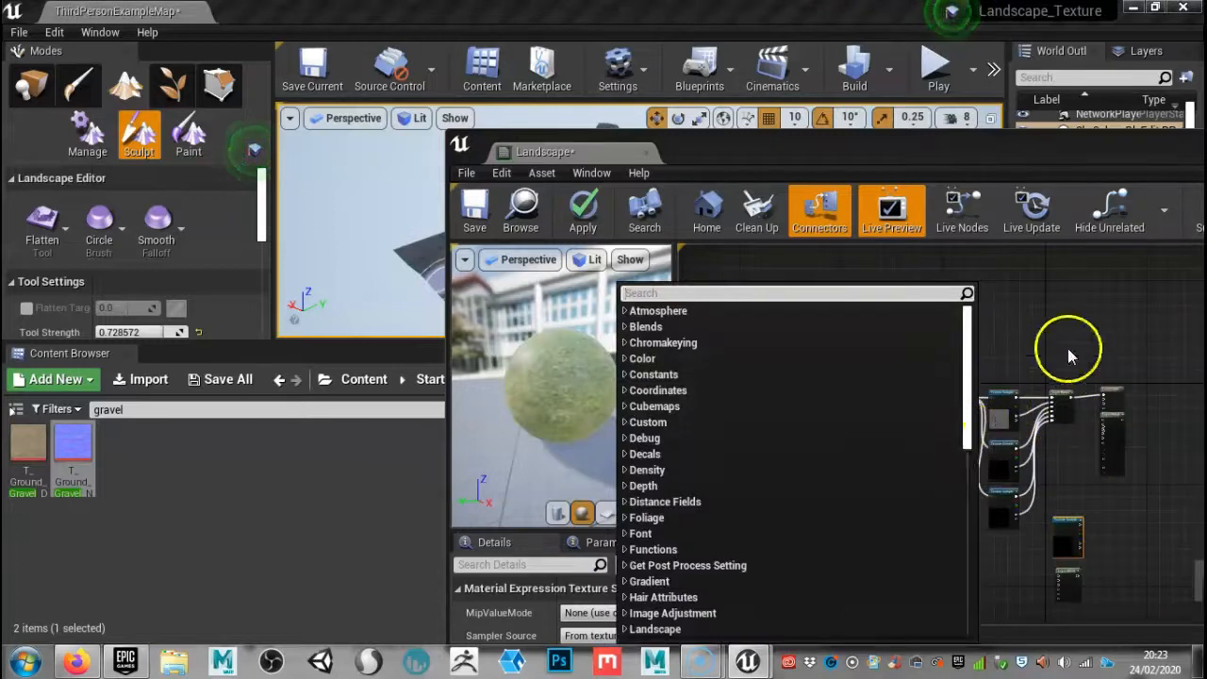
click(1069, 339)
right_drag(1112, 506, 902, 431)
scroll(915, 439, up, 3)
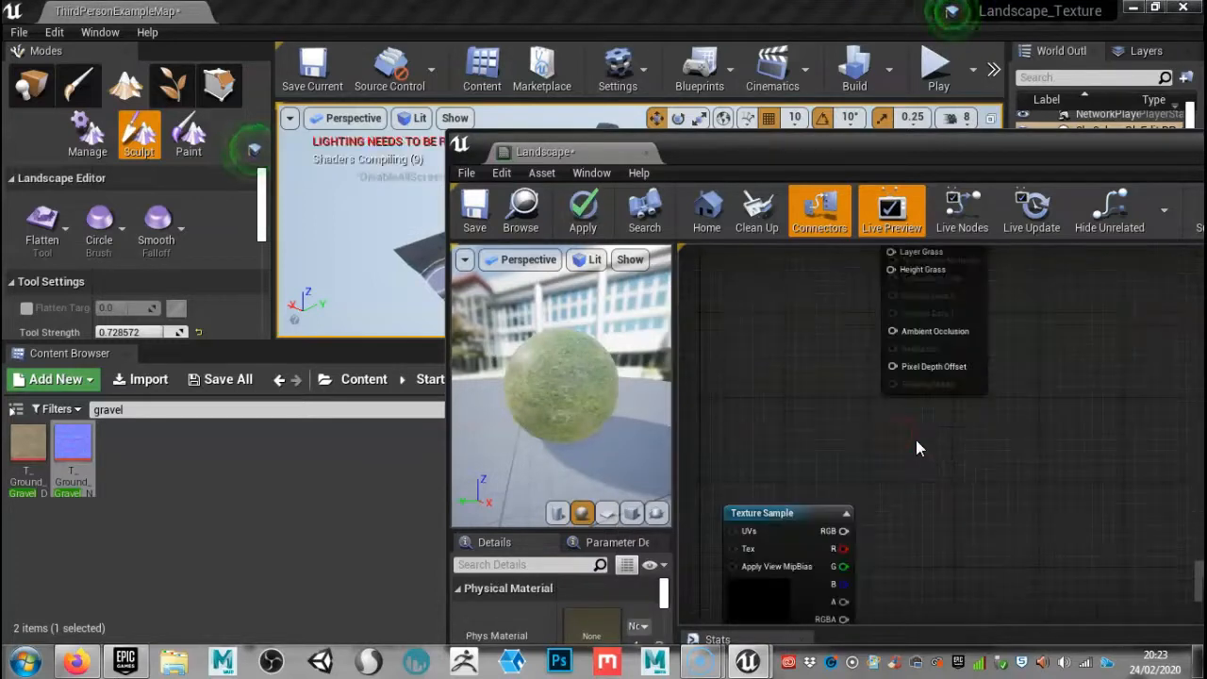
right_drag(930, 490, 1146, 368)
scroll(1122, 356, down, 4)
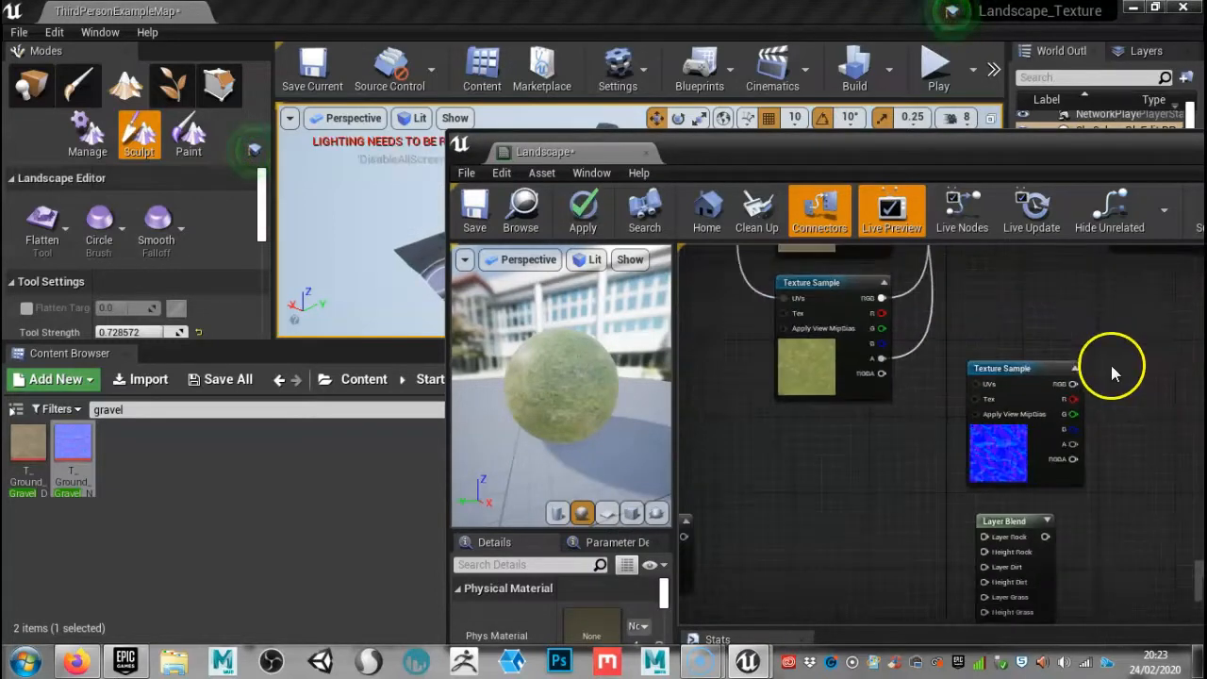
scroll(1088, 390, up, 2)
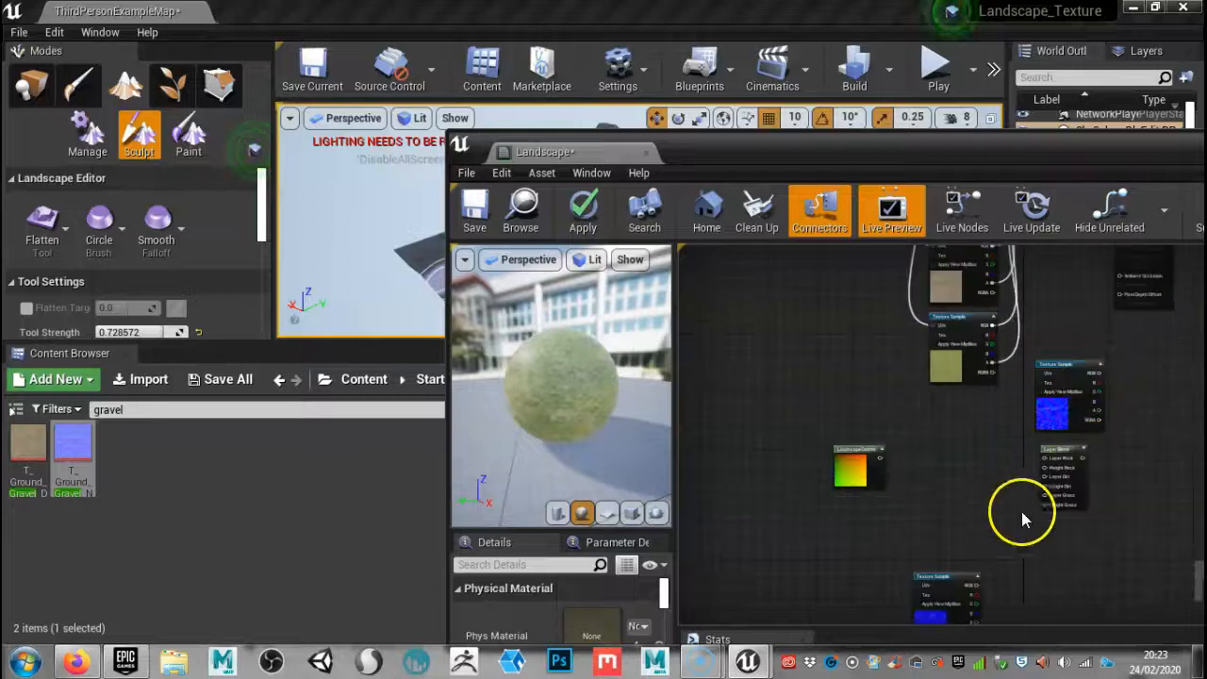
drag(1076, 364, 955, 490)
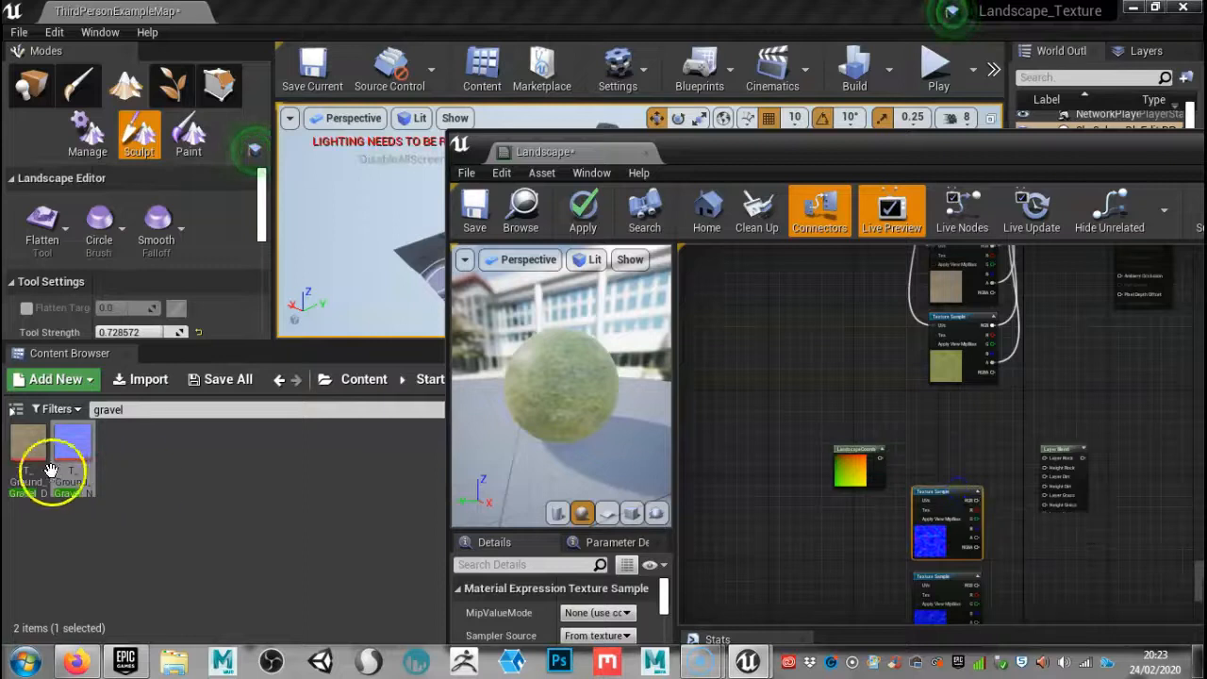
Step: Search the textures for rock and add T_Rock_Basalt_N to the graph above the gravel normal Texture Sample
click(136, 410)
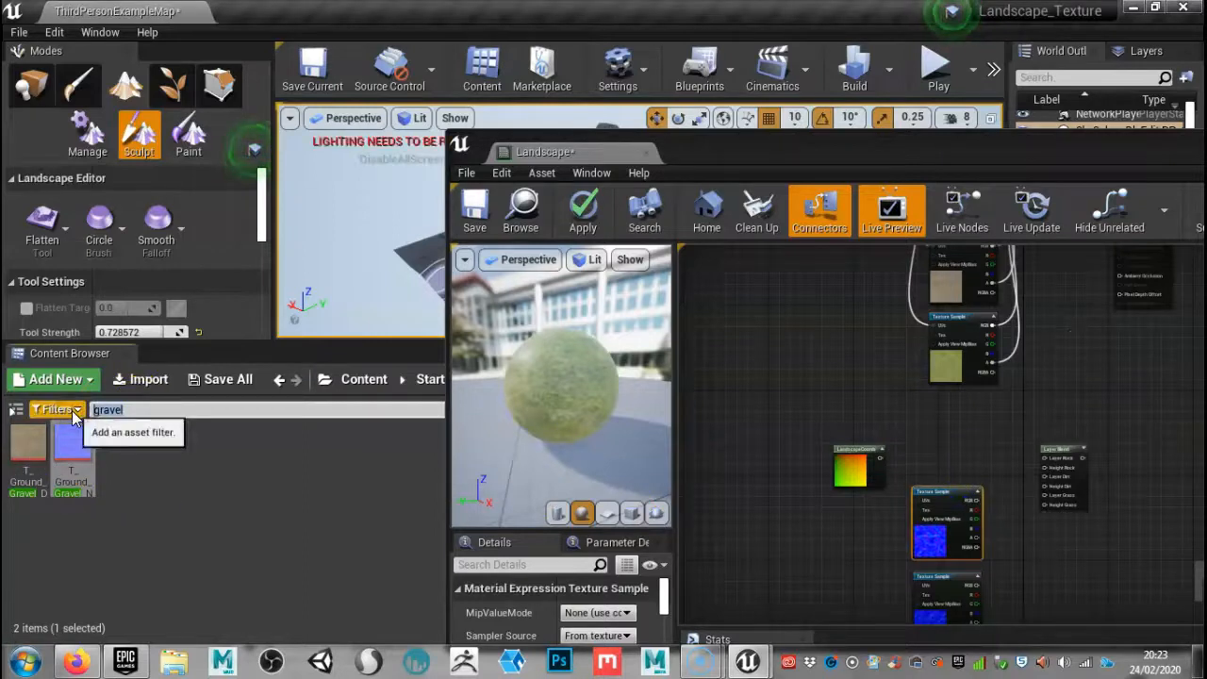
text(rock)
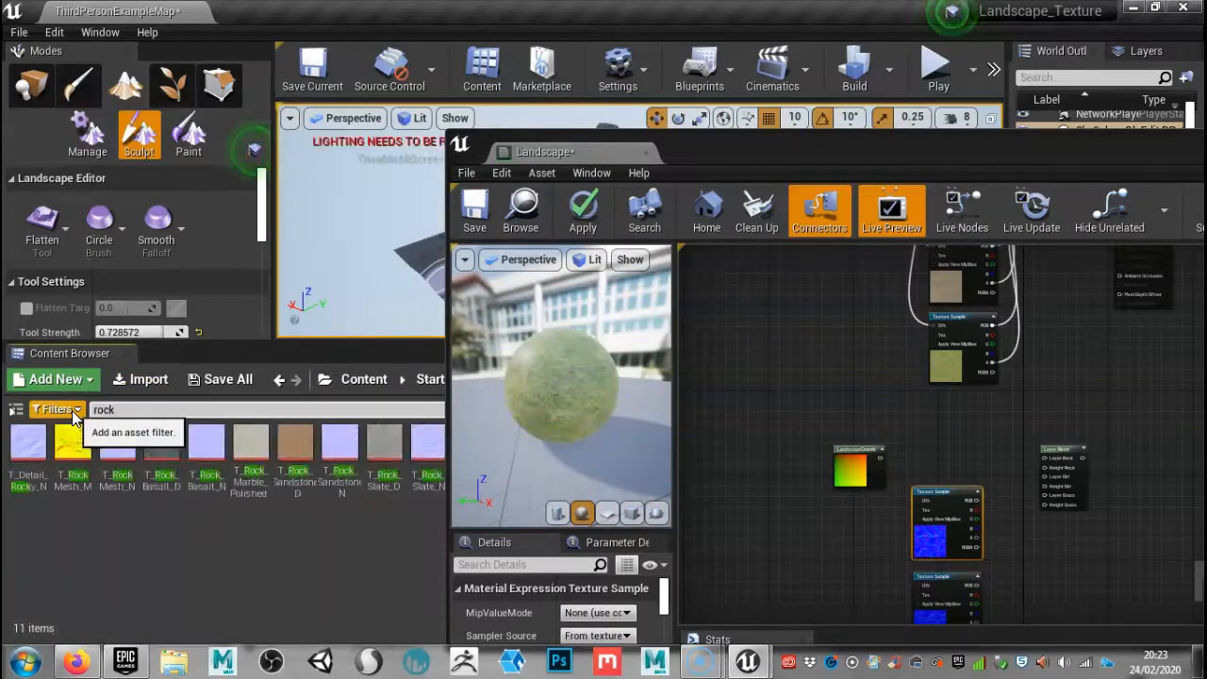
click(93, 414)
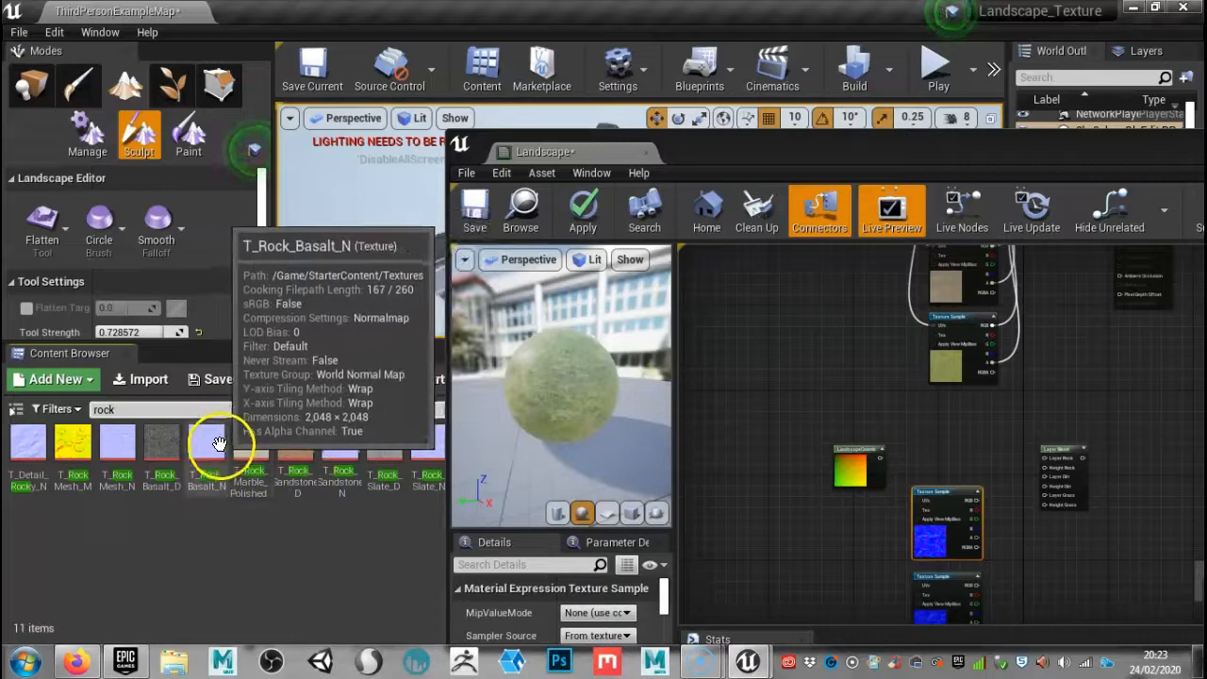
drag(207, 439, 935, 416)
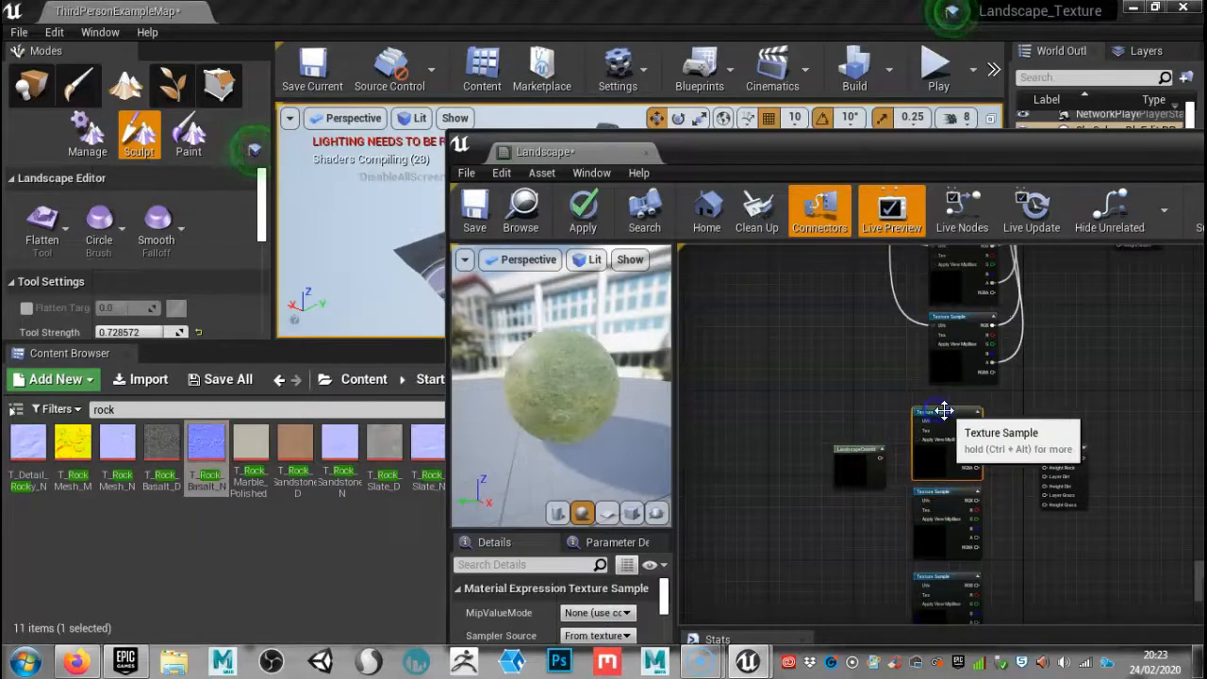
Step: Move the material editor back over the texture assets and shift the duplicated LandscapeCoords node farther from the normal Texture Samples
drag(761, 146, 458, 65)
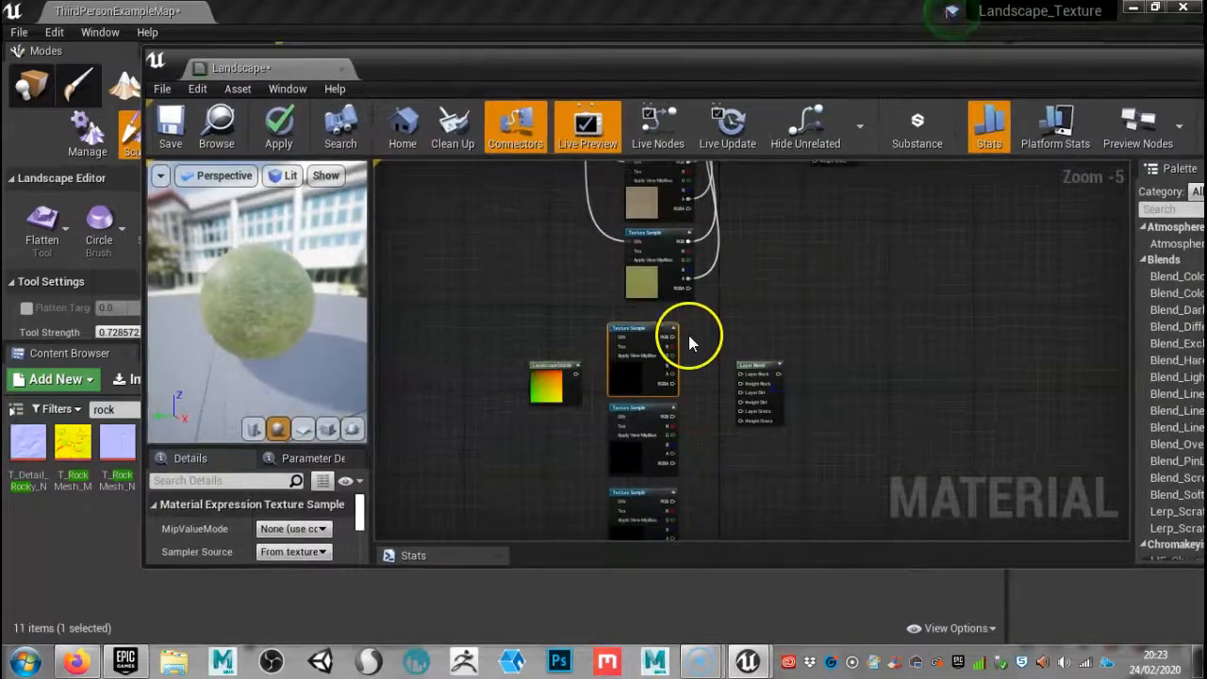
scroll(782, 337, up, 4)
scroll(746, 327, up, 1)
scroll(689, 325, down, 3)
right_drag(689, 329, 824, 280)
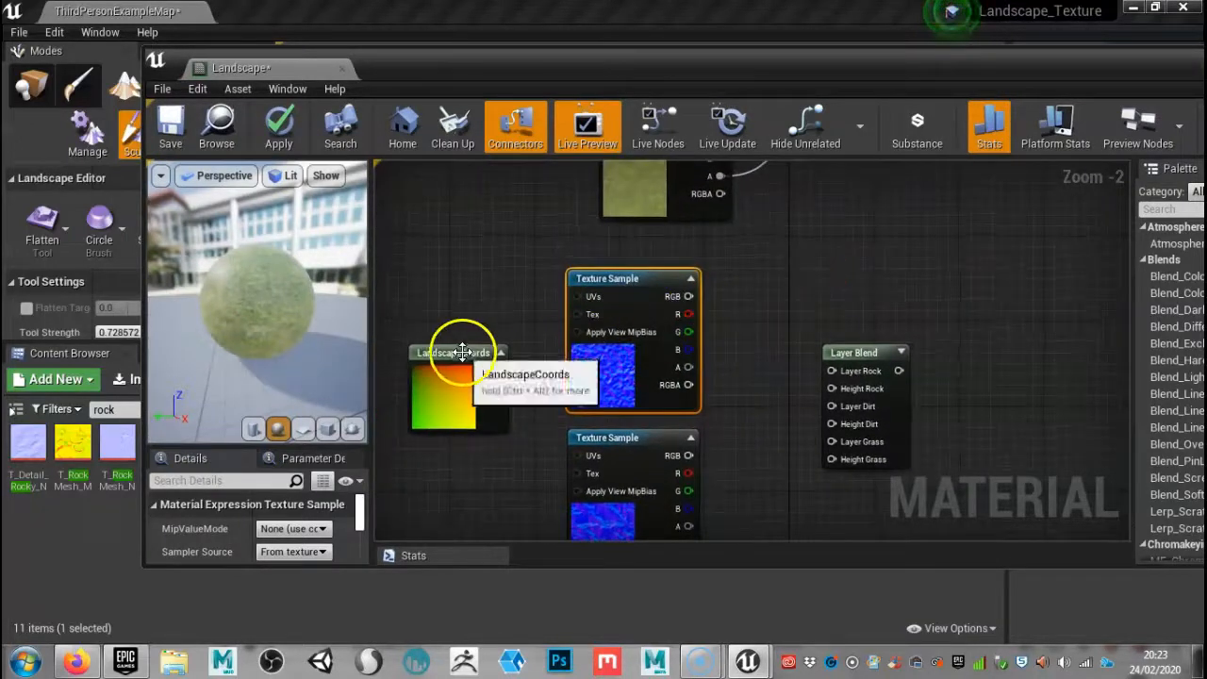
drag(463, 347, 425, 345)
Step: Examine how the color LandscapeCoords, Texture Samples and Layer Blend are wired, as a reference for the normal map nodes
scroll(609, 254, up, 2)
scroll(863, 224, down, 3)
right_drag(862, 224, 872, 587)
right_drag(921, 380, 894, 424)
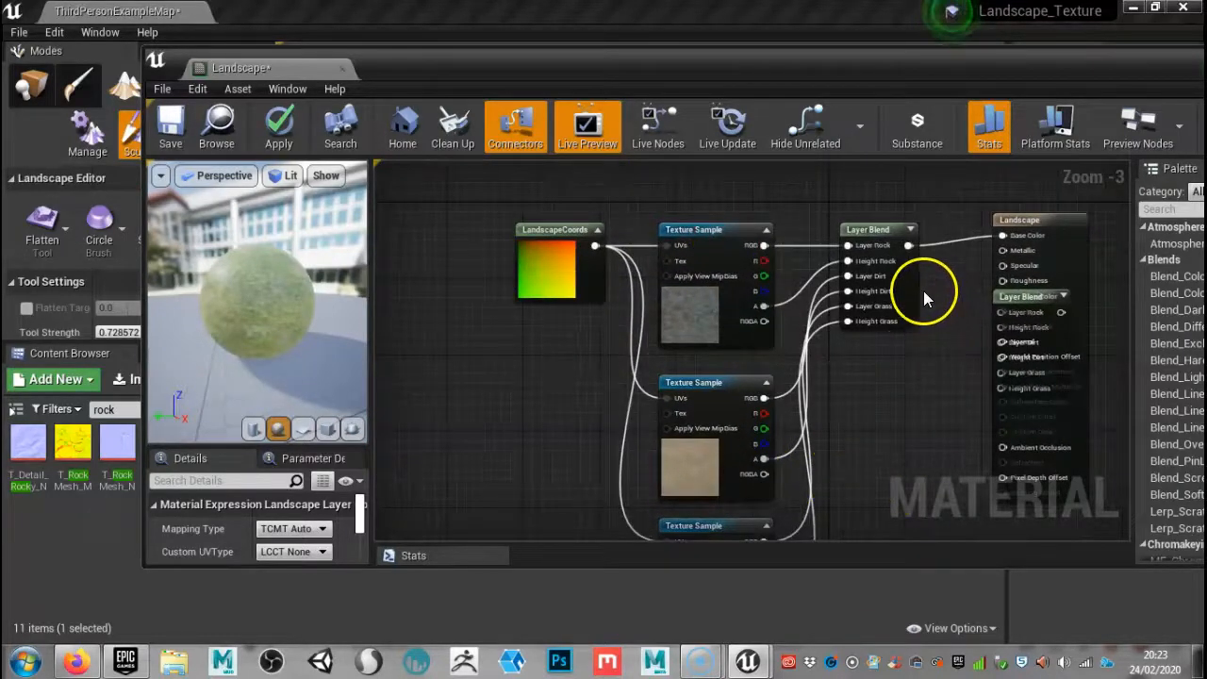
right_drag(921, 388, 728, 169)
right_drag(669, 543, 660, 519)
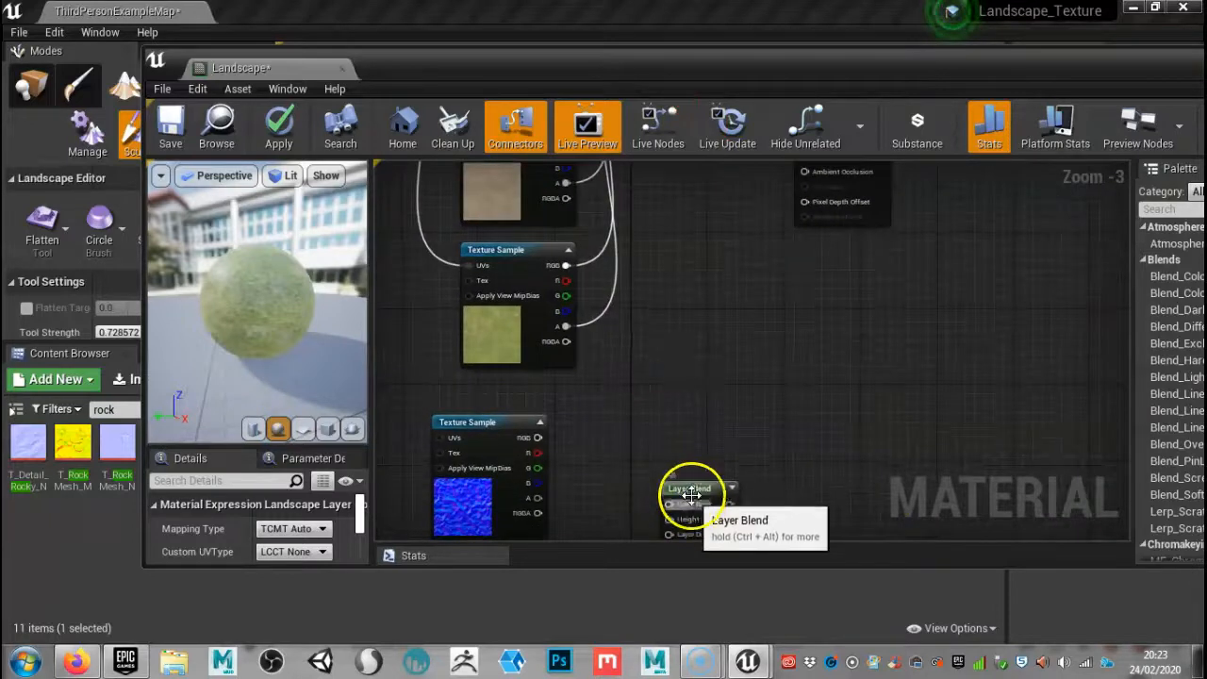
click(699, 227)
right_drag(699, 222, 567, 476)
right_drag(586, 430, 867, 167)
Step: Connect the duplicated LandscapeCoords output to the UVs inputs of the three normal Texture Samples
drag(459, 413, 557, 367)
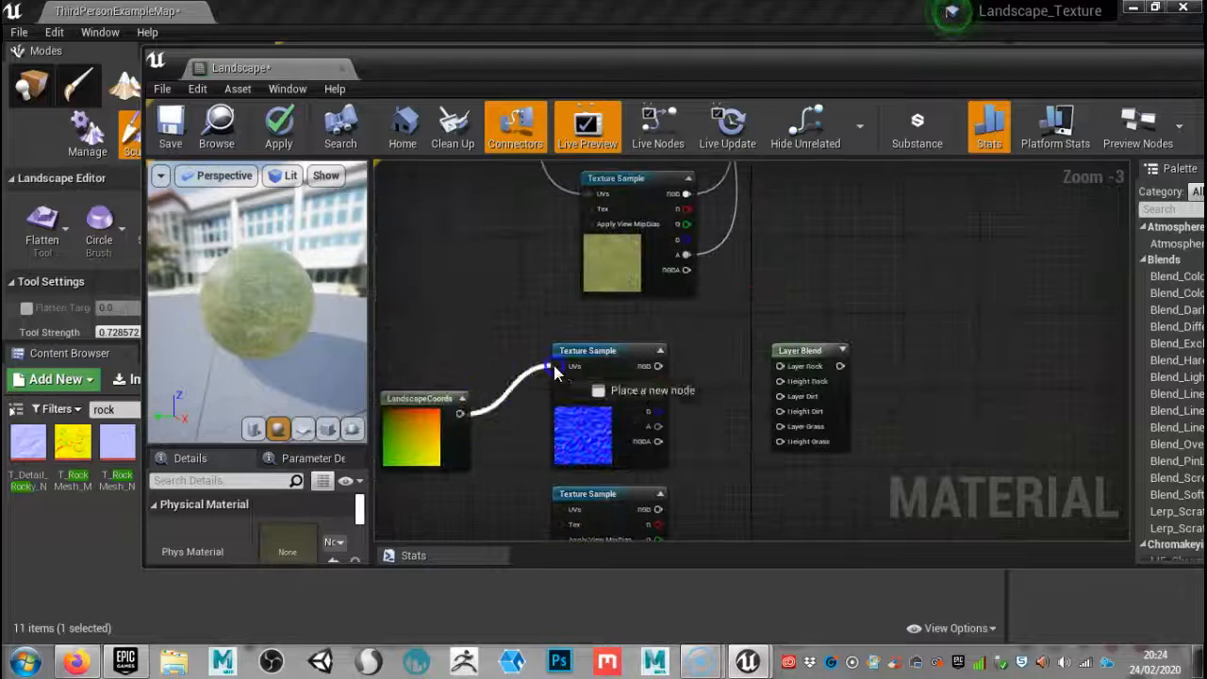
right_drag(511, 369, 539, 201)
drag(486, 246, 587, 493)
click(613, 499)
Step: Wire the RGB and alpha outputs of the rock, gravel and grass normals to the duplicated Layer Blend's Rock, Dirt and Grass layer and height inputs
right_click(781, 379)
right_drag(798, 335, 714, 377)
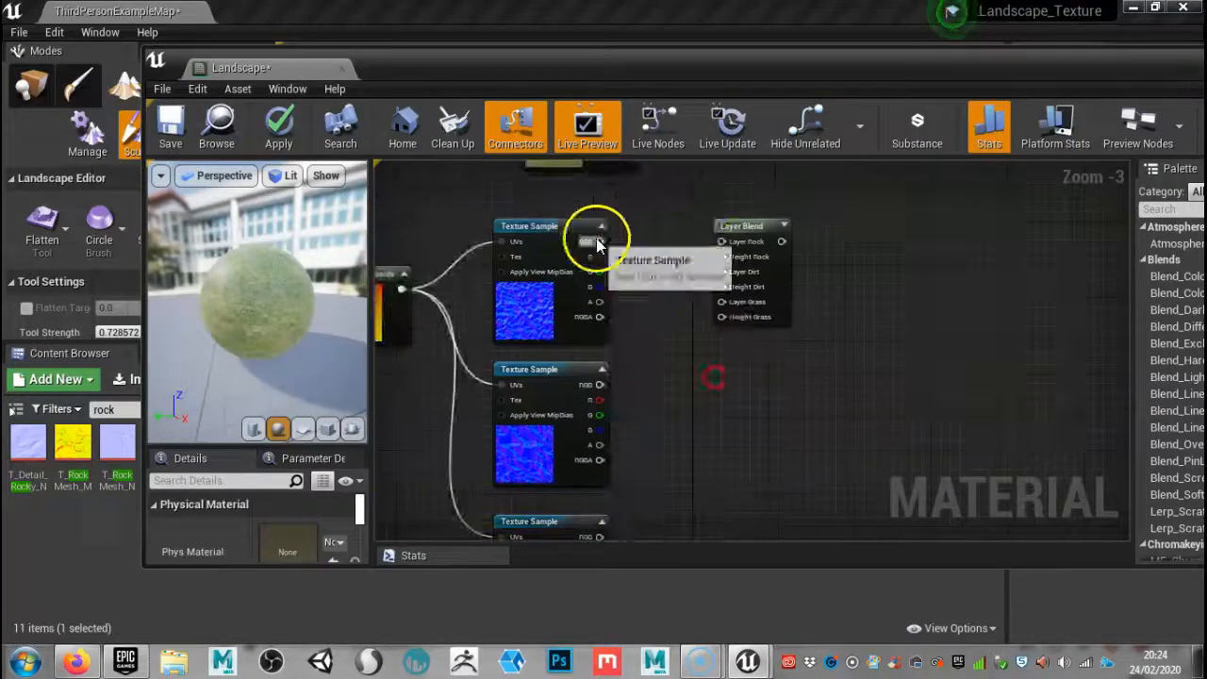
drag(601, 243, 722, 242)
drag(601, 301, 722, 257)
right_drag(690, 416, 676, 374)
drag(586, 343, 708, 230)
click(583, 366)
drag(584, 404, 707, 245)
right_drag(713, 469, 679, 404)
drag(551, 430, 673, 196)
drag(552, 492, 670, 214)
Step: Connect the normal maps' Layer Blend output to the Normal input of the Landscape material node
right_drag(703, 339, 614, 538)
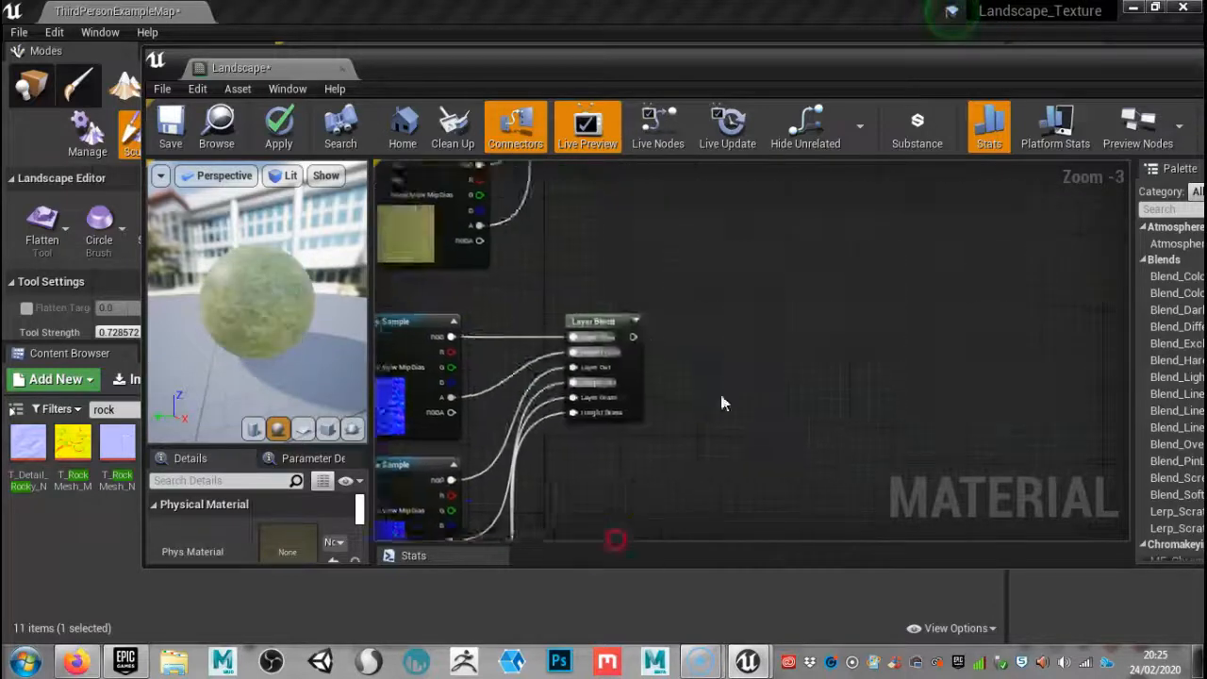
right_drag(722, 219, 689, 394)
scroll(743, 424, down, 1)
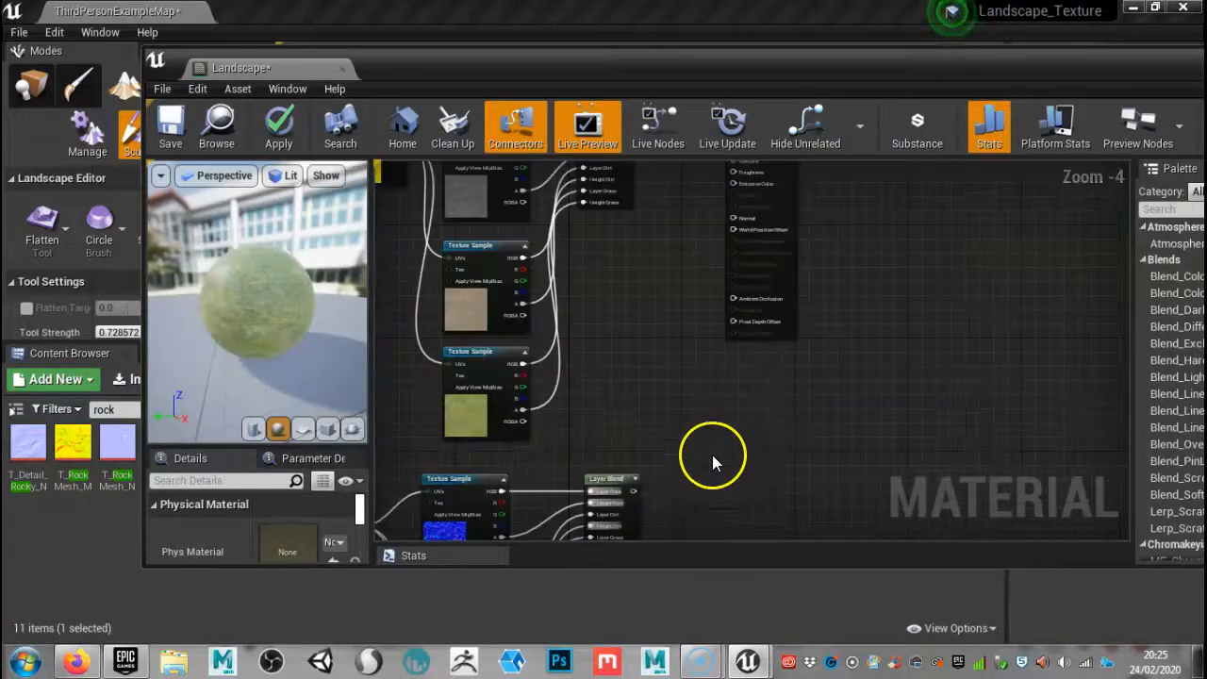
right_drag(712, 436, 715, 481)
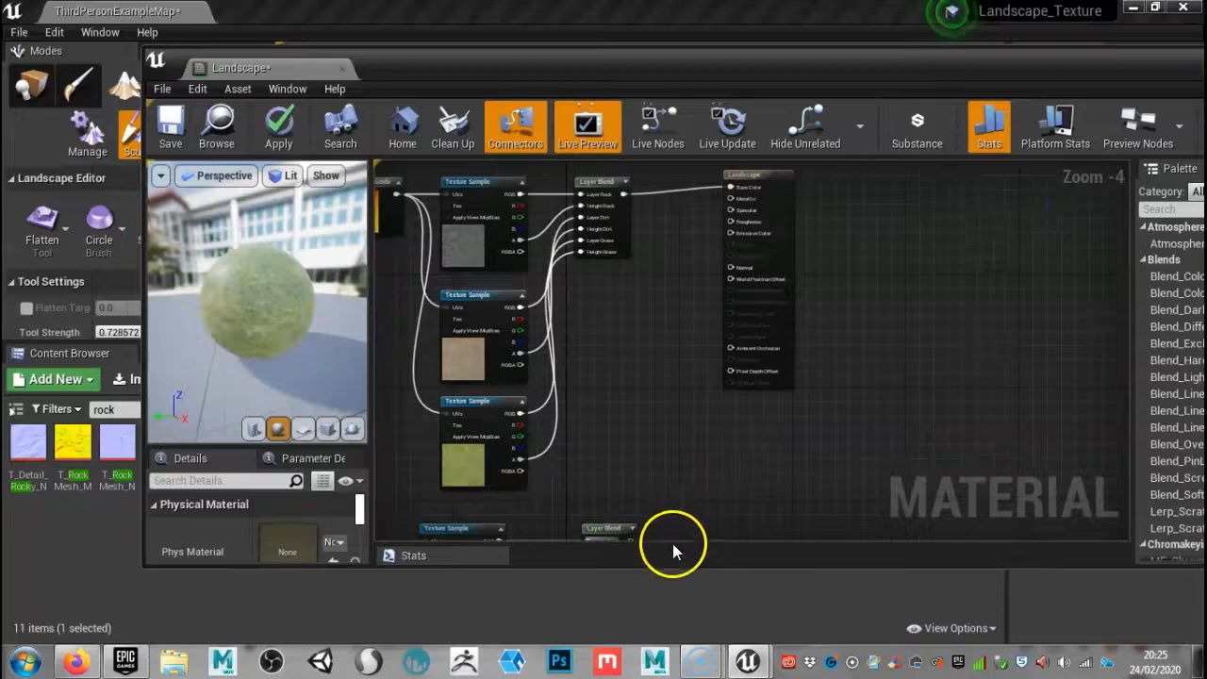
right_drag(638, 524, 651, 443)
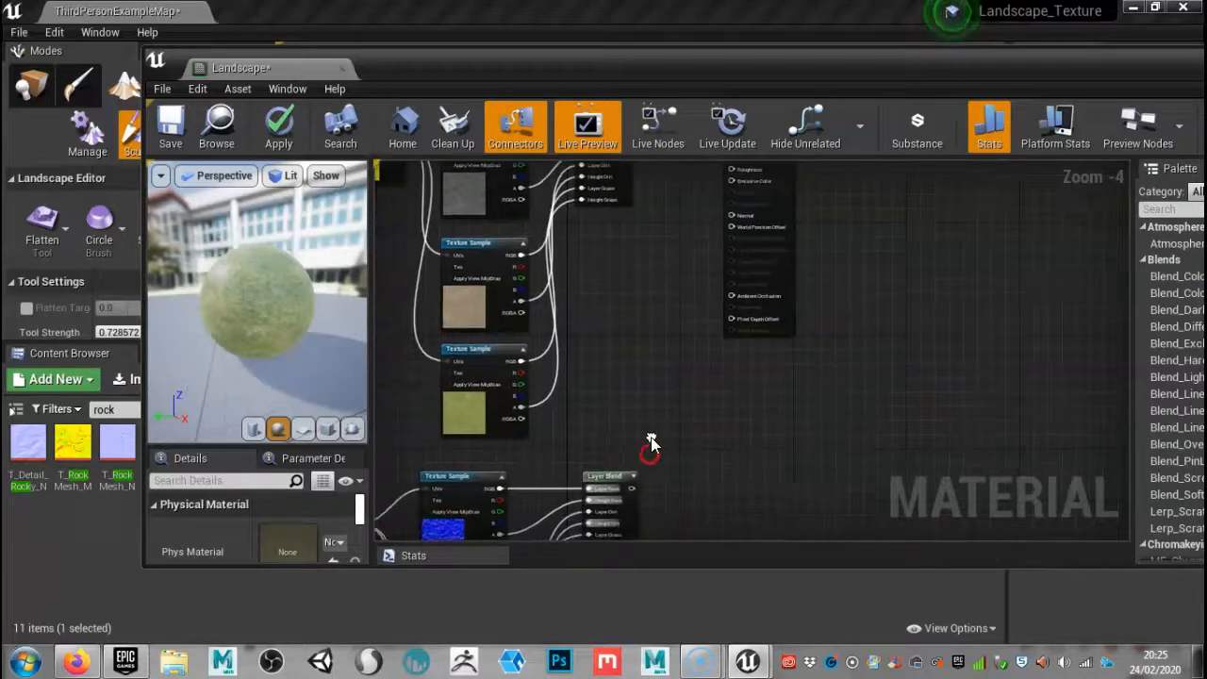
drag(632, 487, 729, 215)
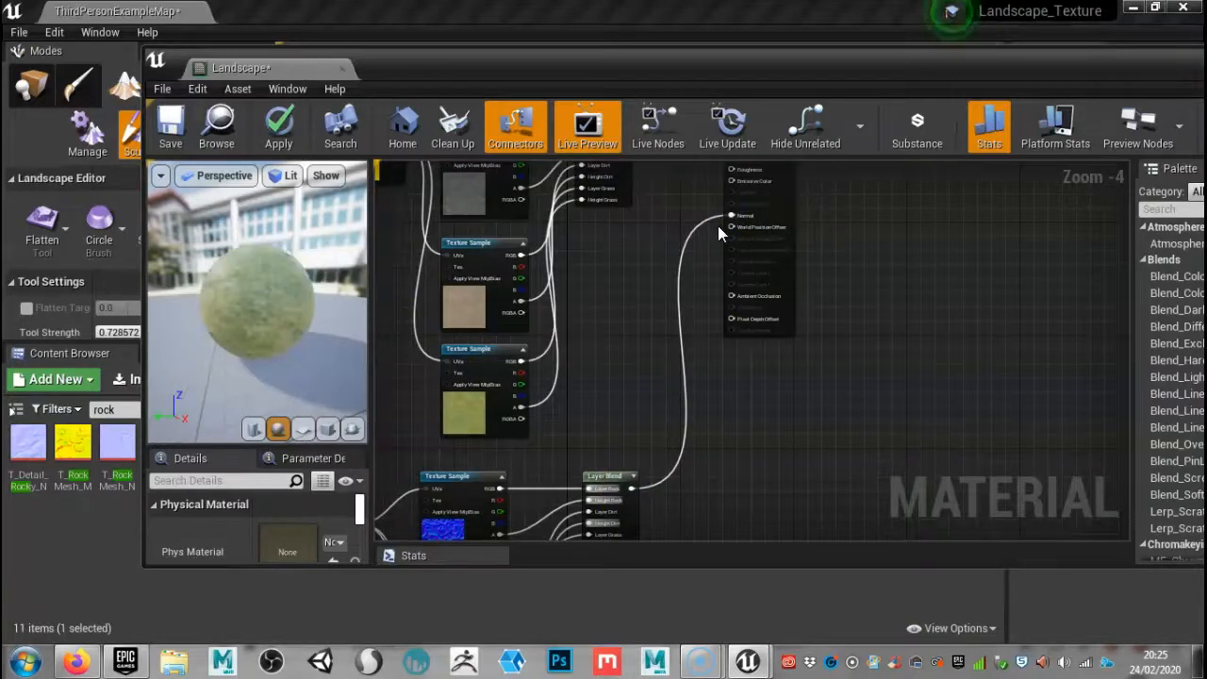
Step: Widen the material preview, save the Landscape material and inspect the preview sphere
scroll(252, 325, up, 3)
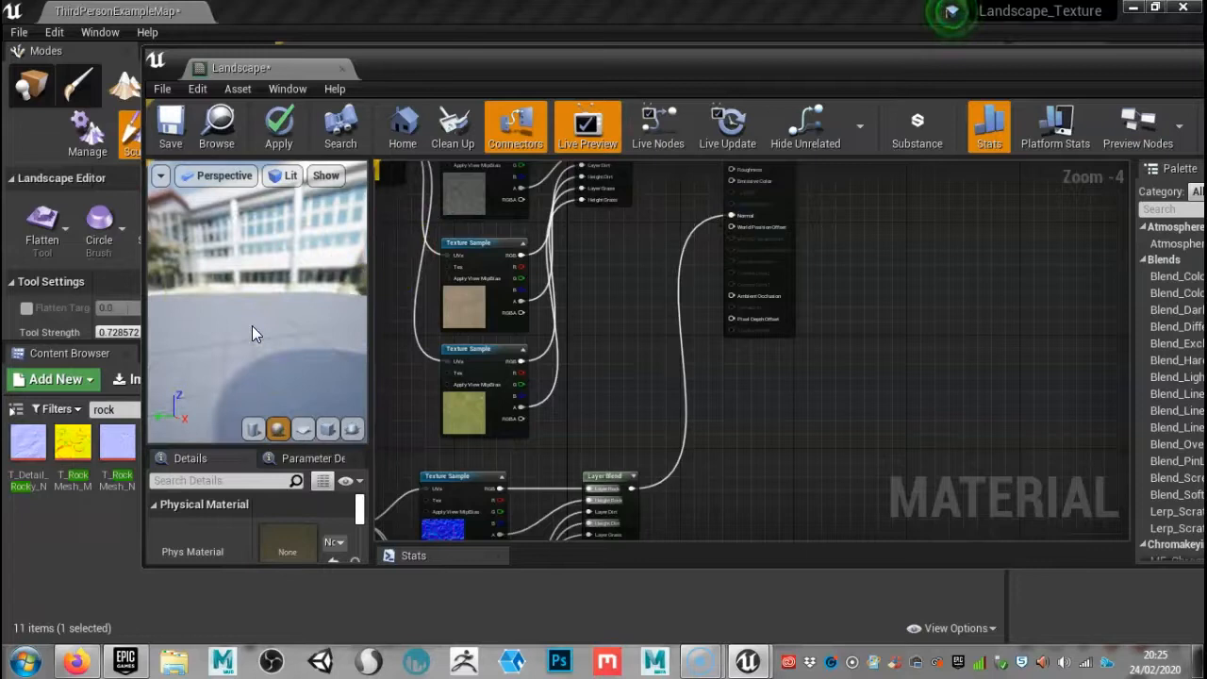
mouse_move(240, 311)
mouse_down()
mouse_move(229, 202)
mouse_move(212, 172)
mouse_move(174, 186)
mouse_move(141, 253)
mouse_move(202, 288)
mouse_move(264, 289)
mouse_move(246, 319)
mouse_up()
drag(368, 343, 552, 342)
scroll(817, 350, down, 4)
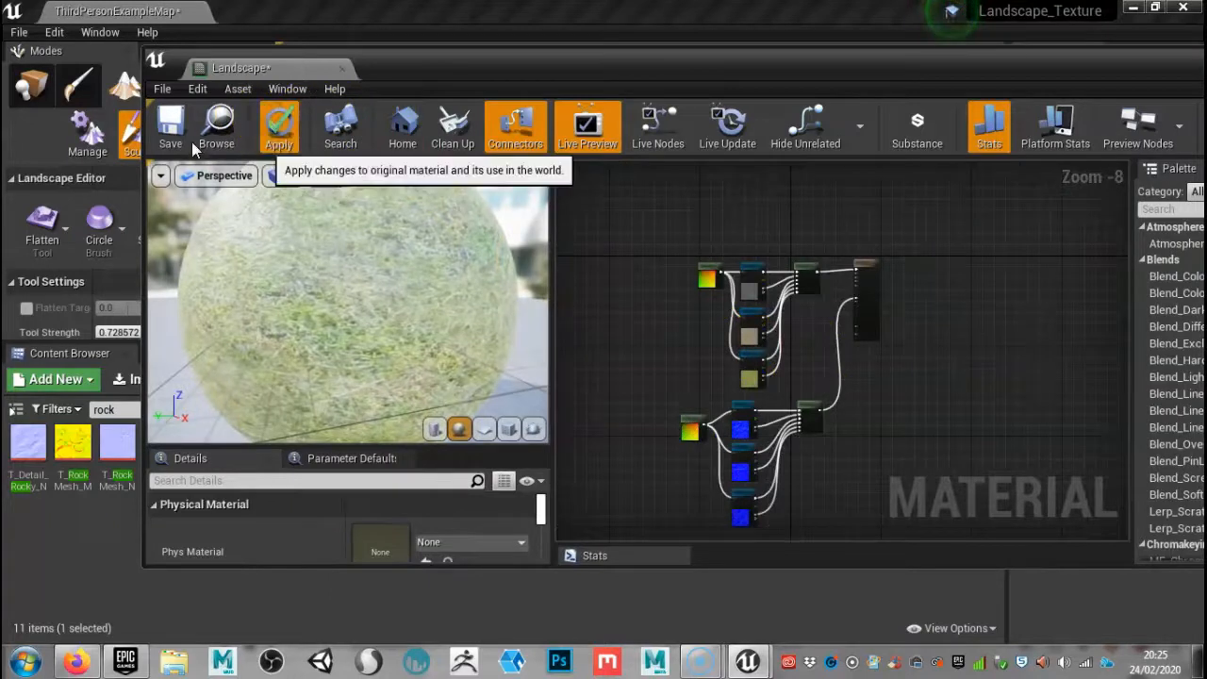
click(170, 127)
scroll(793, 352, up, 5)
drag(378, 297, 260, 205)
Step: Add two Constant nodes beside the Landscape material node, connecting one to Roughness and the other to Metallic
right_drag(947, 338, 752, 426)
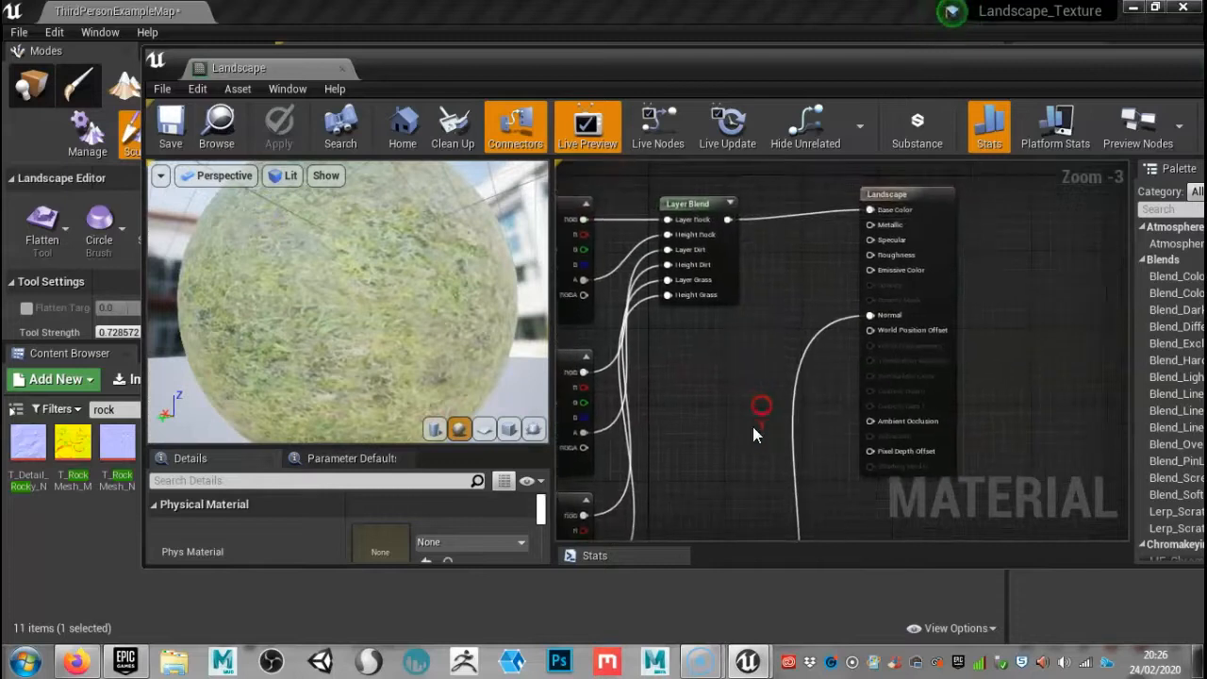
right_click(759, 348)
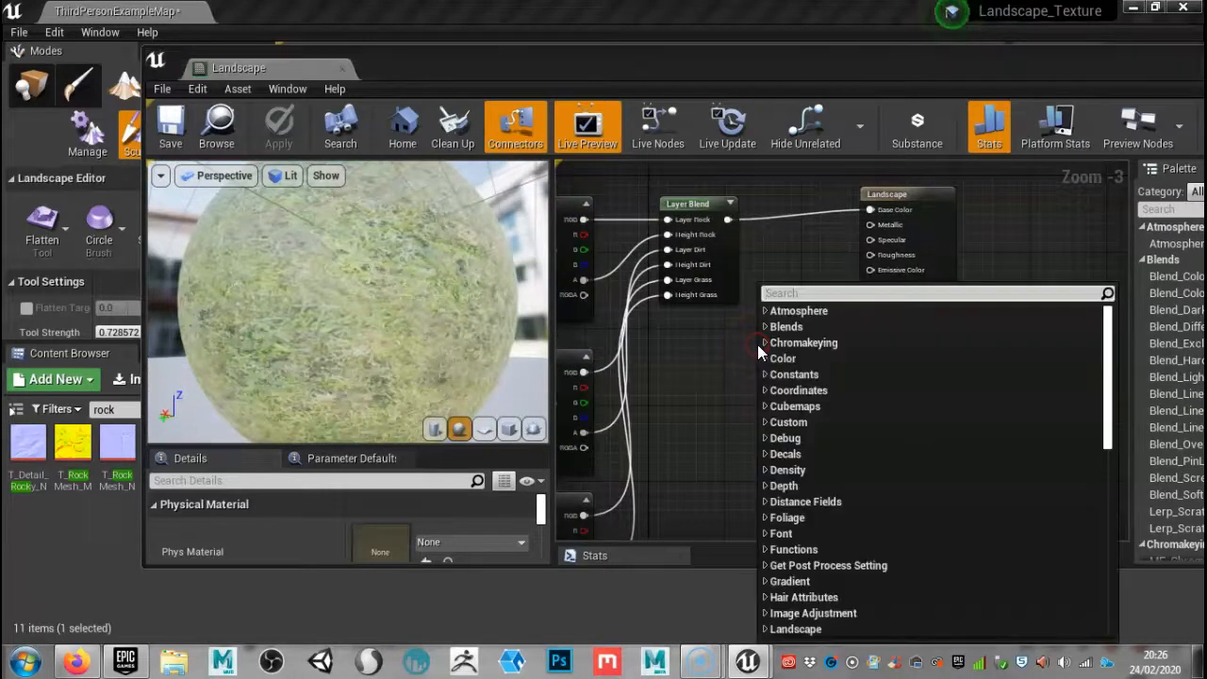
text(cons)
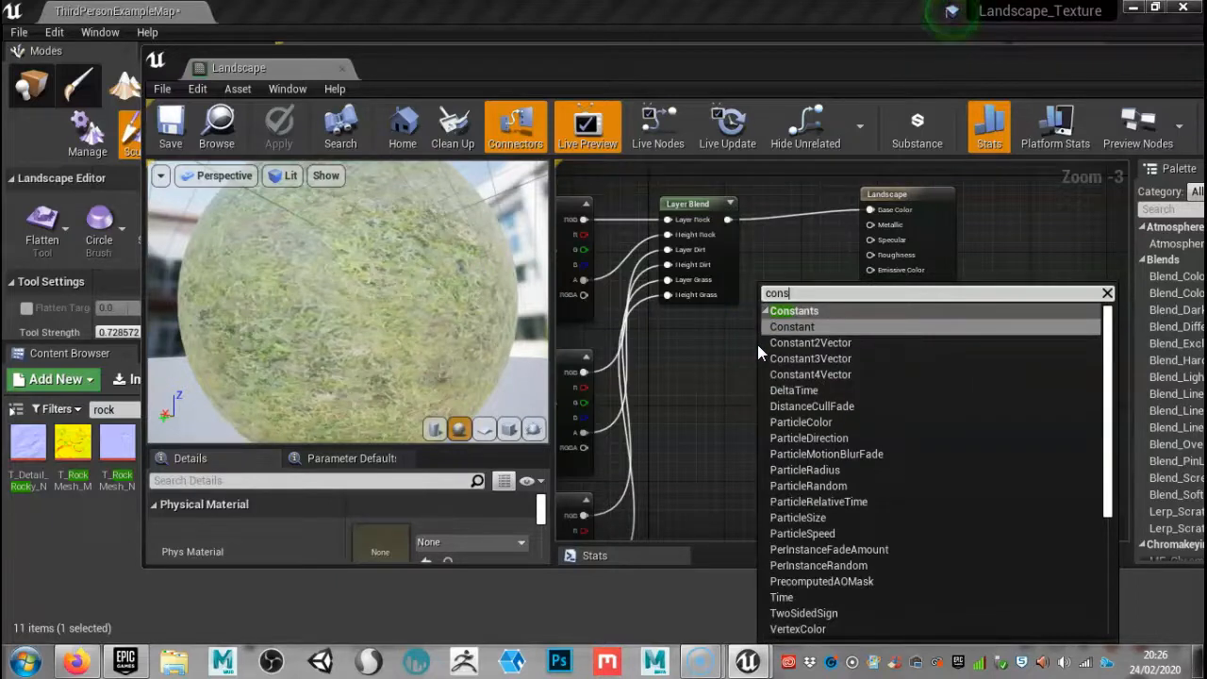
click(786, 326)
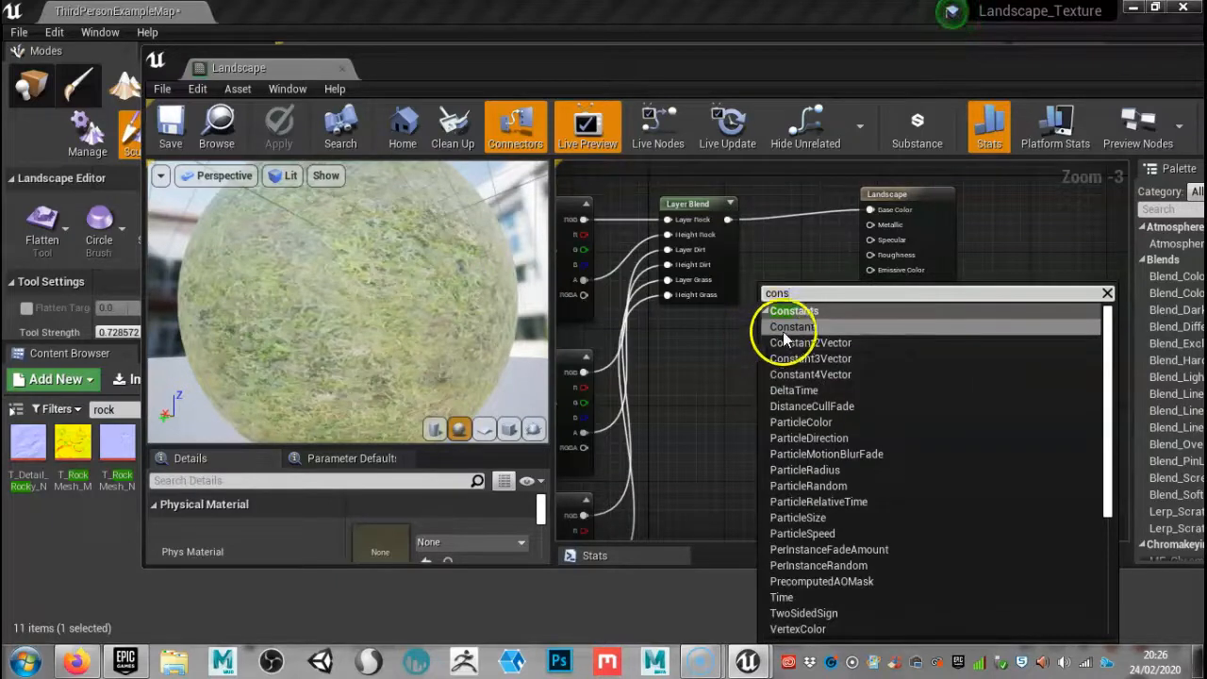
drag(780, 347, 869, 254)
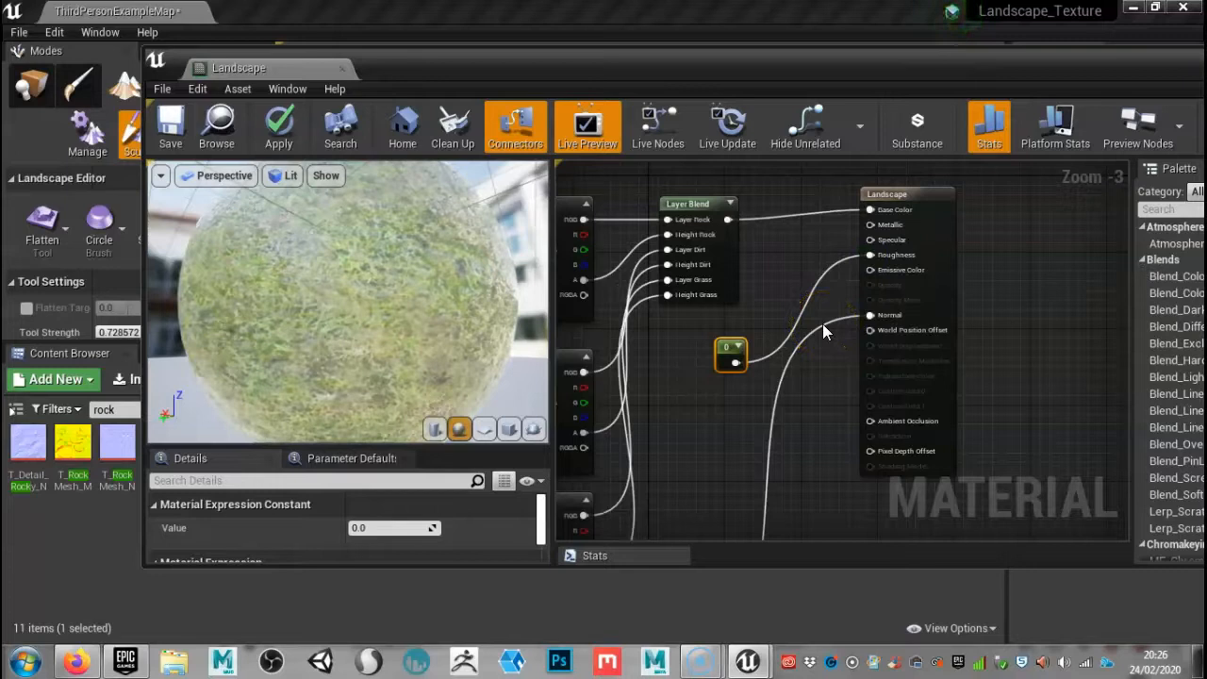
right_click(736, 404)
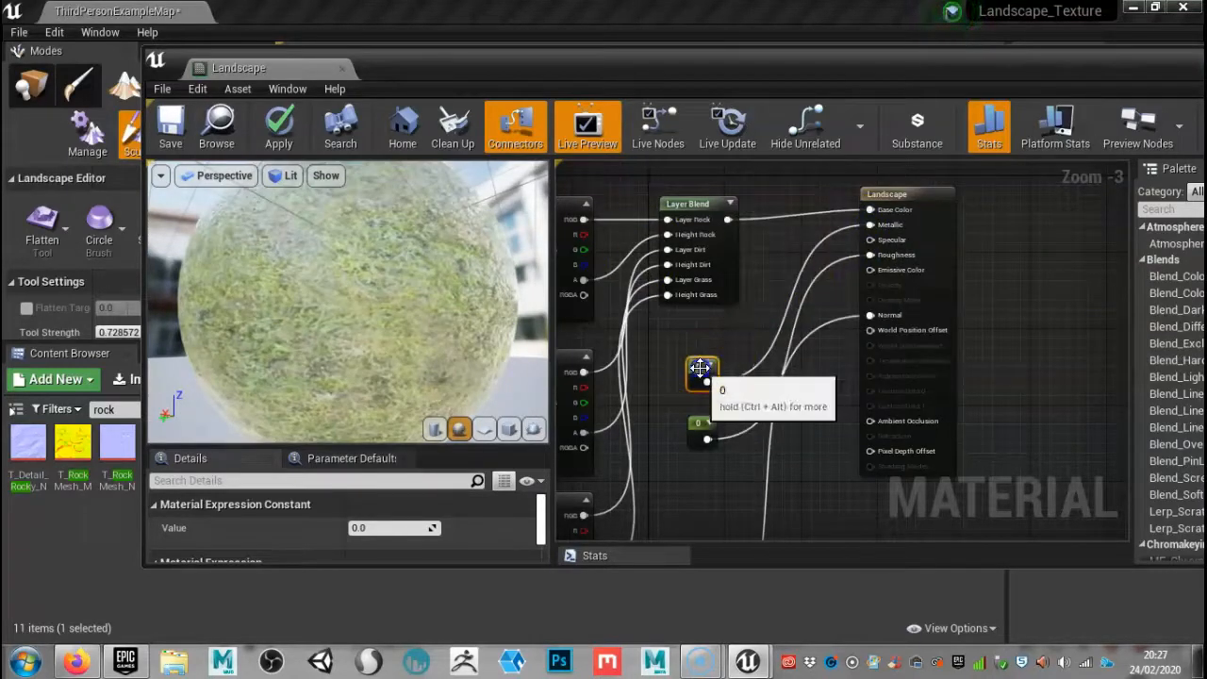
click(797, 272)
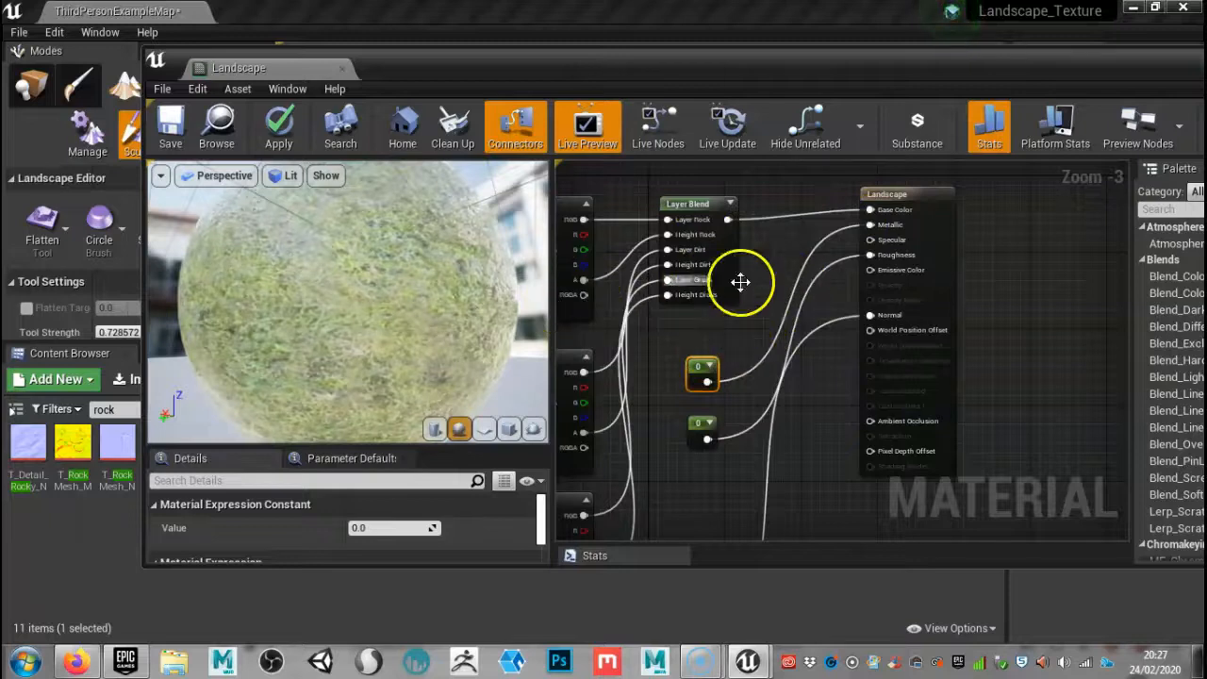
Step: Try a value of 2 on the Metallic Constant and inspect its effect on the preview sphere
mouse_move(461, 294)
right_down()
mouse_move(493, 323)
mouse_move(444, 294)
mouse_move(457, 299)
right_up()
drag(386, 301, 349, 368)
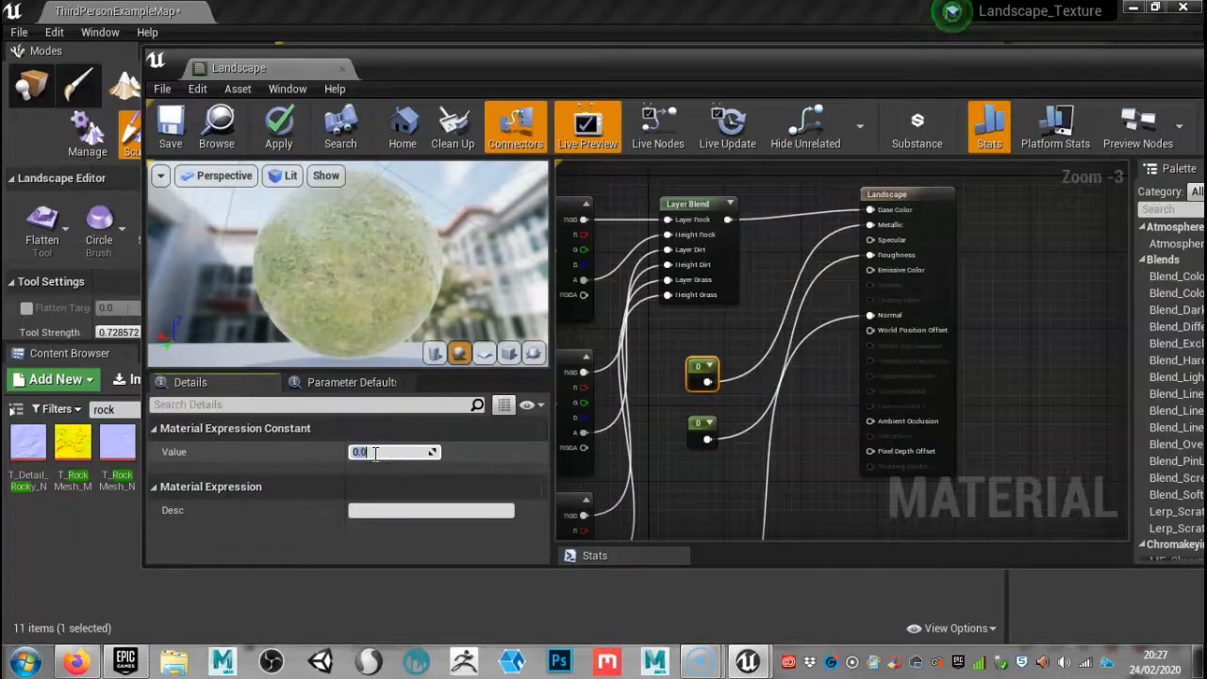
key(Return)
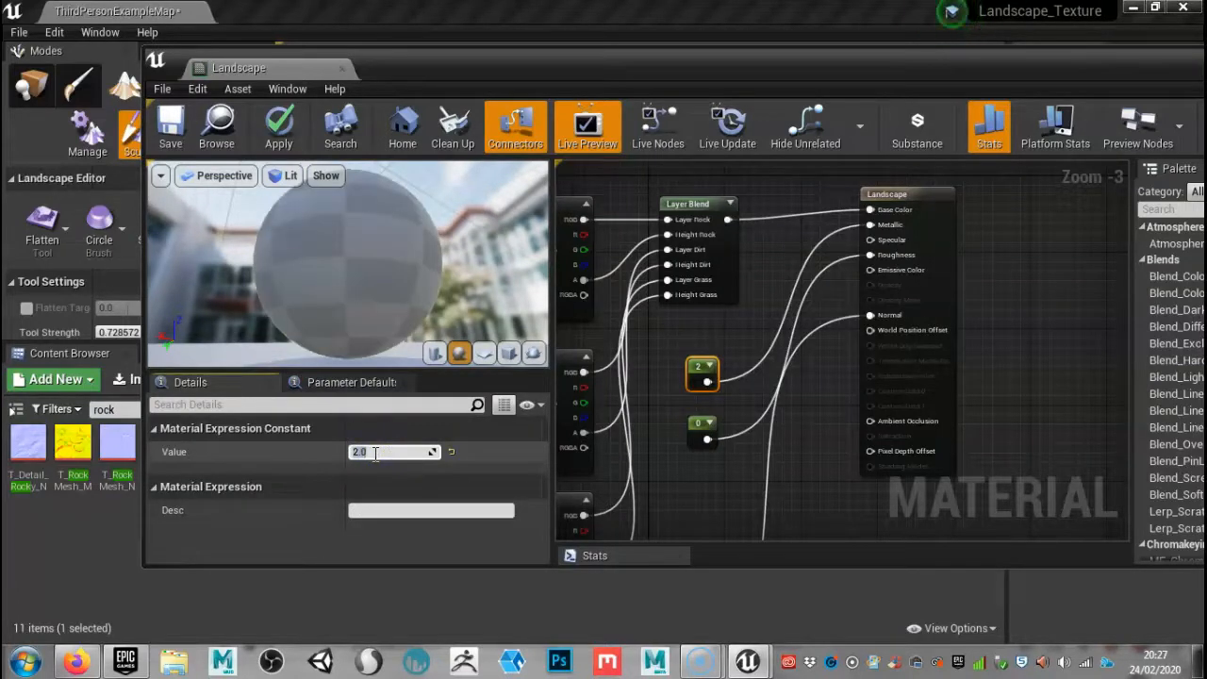
drag(353, 241, 355, 273)
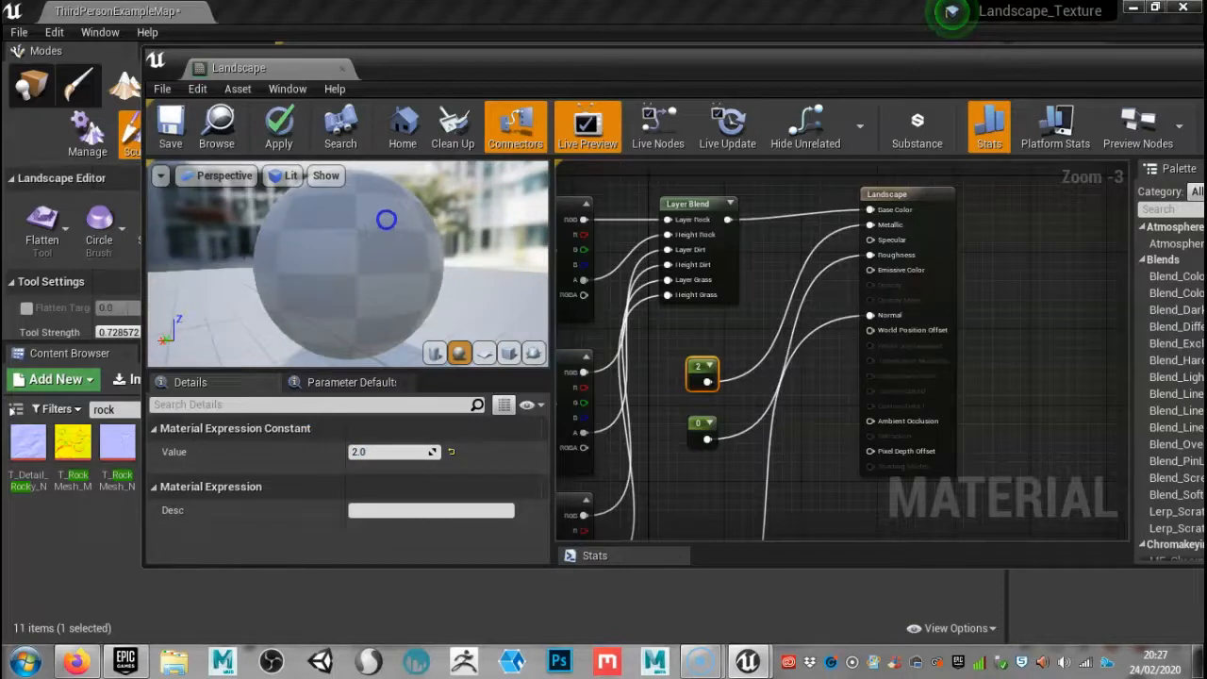
scroll(358, 247, up, 5)
drag(358, 266, 232, 209)
Step: Set the Metallic Constant to 0 and move it closer to the color Layer Blend
click(432, 363)
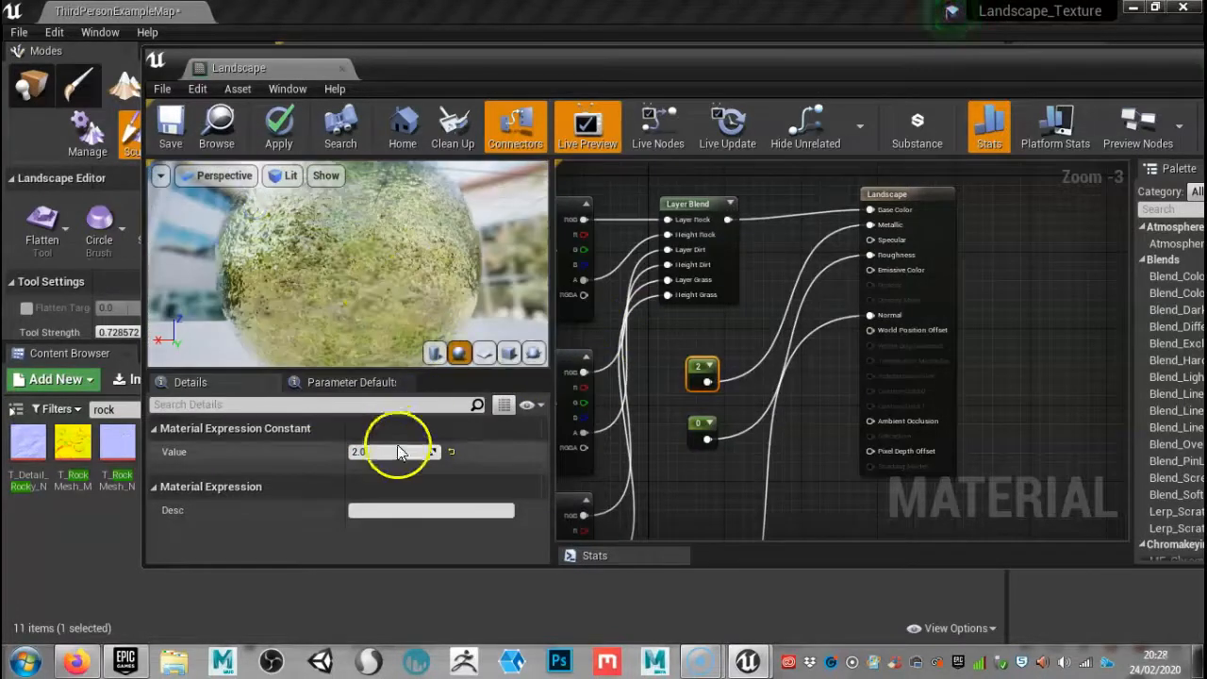
text(0)
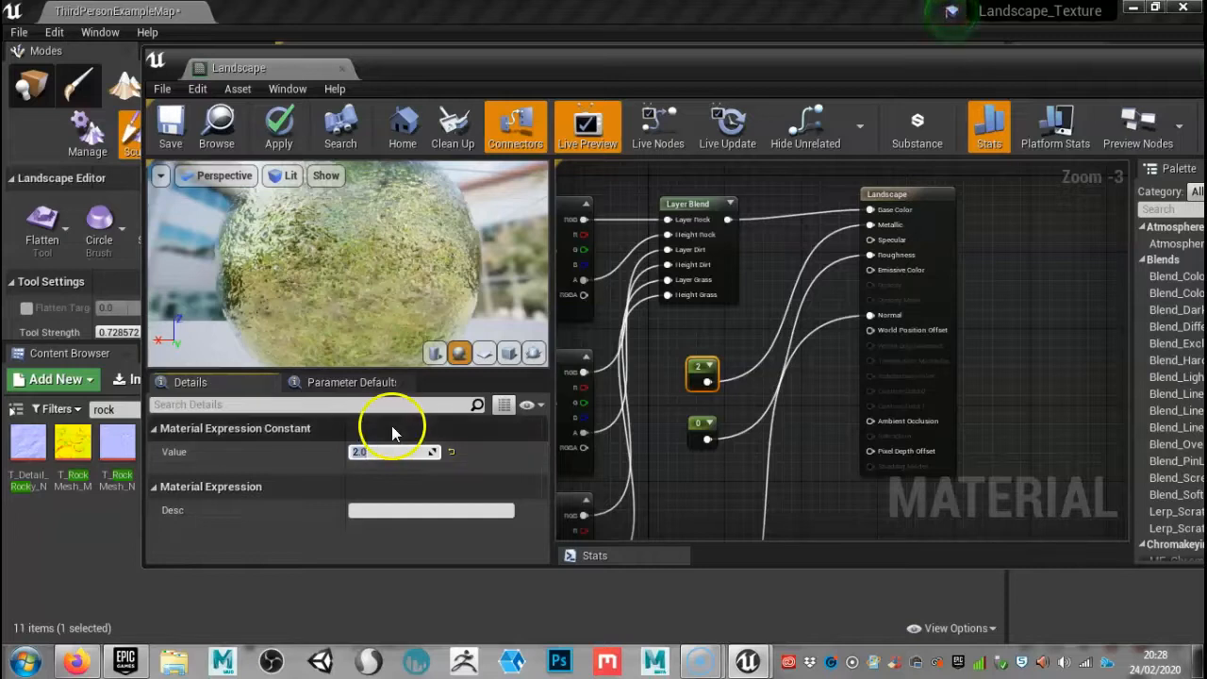
key(Return)
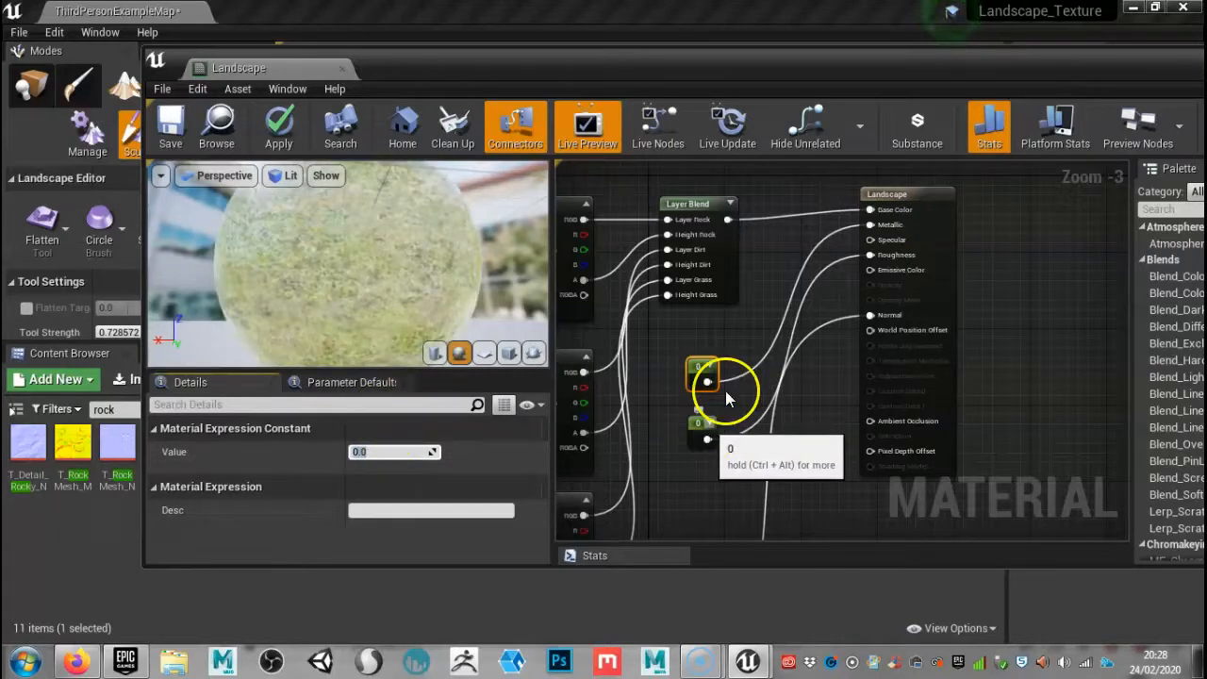
drag(699, 363, 681, 339)
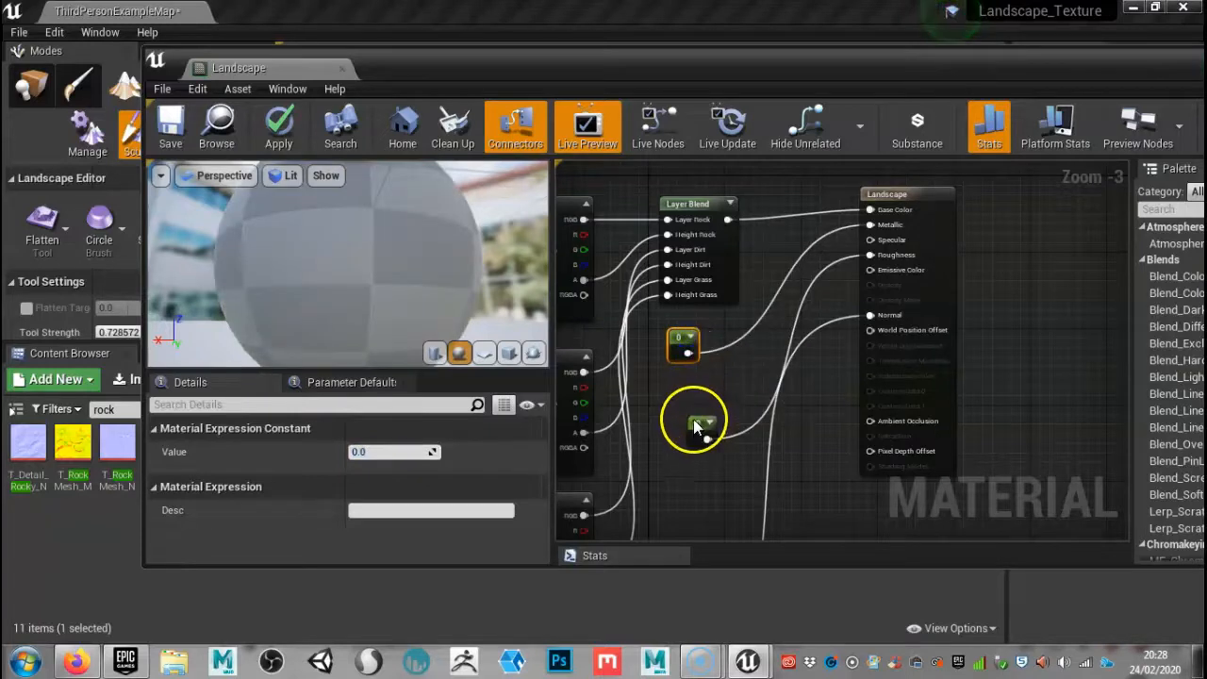
Step: Move the Roughness Constant directly below the Metallic one, set it to 0.7 and check the preview sphere
drag(694, 426, 676, 400)
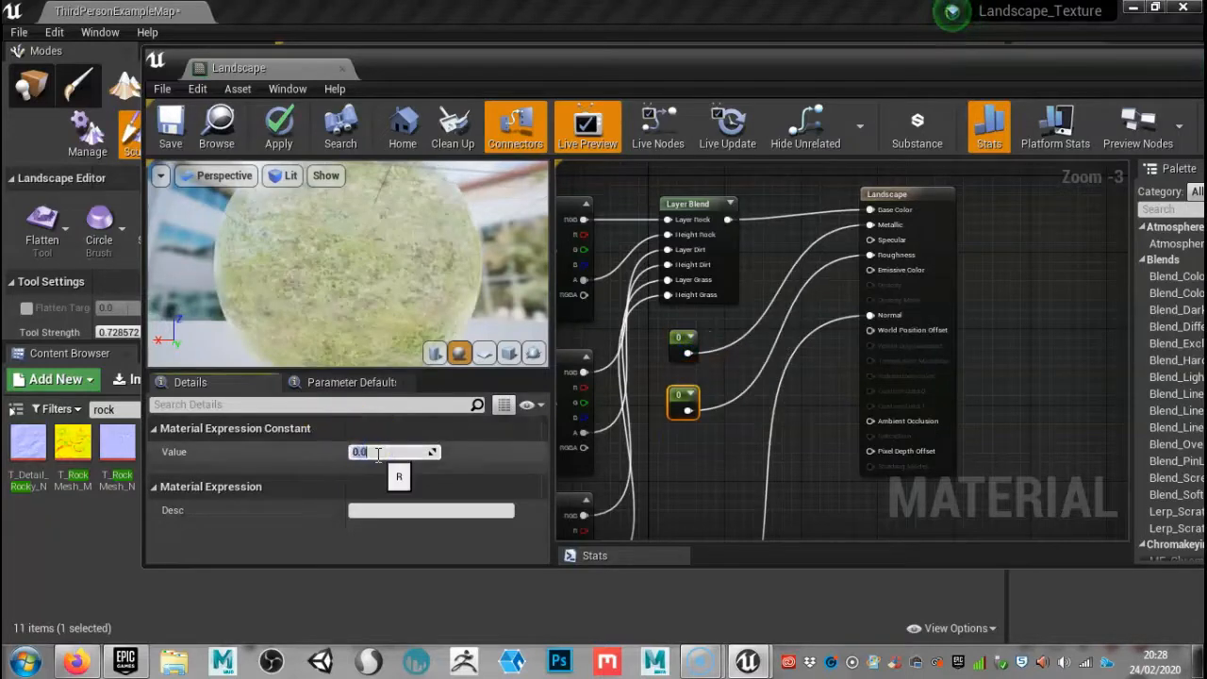
text(0.7)
key(Return)
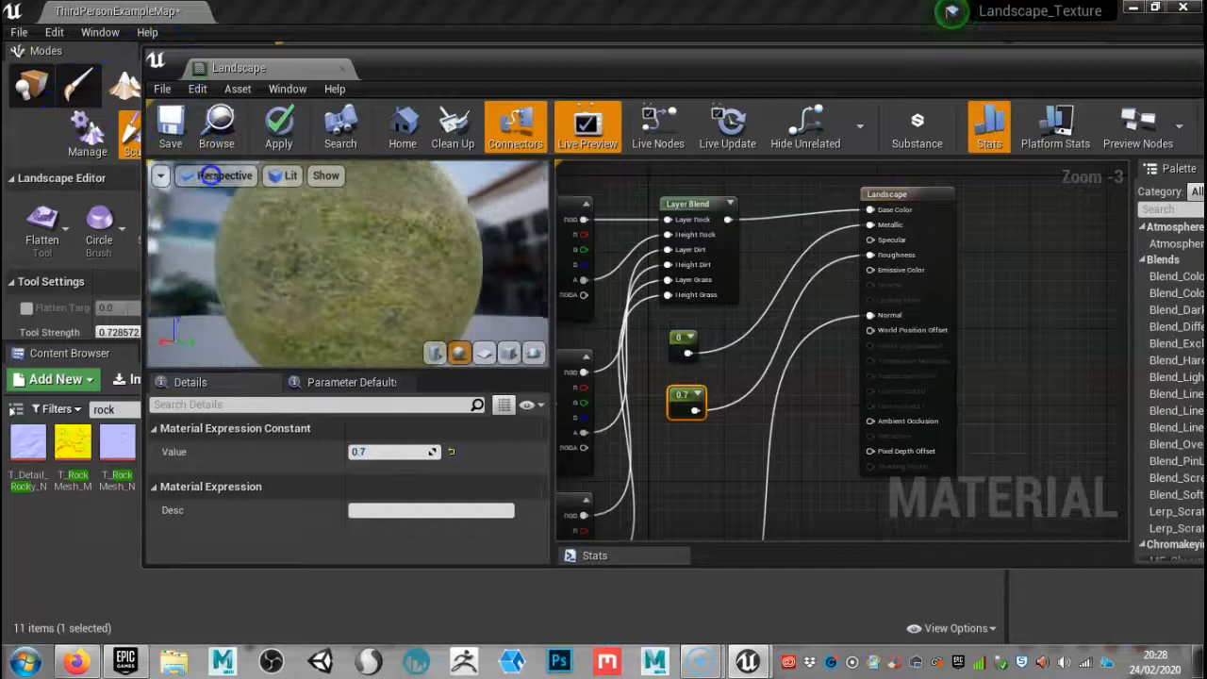
drag(229, 218, 361, 248)
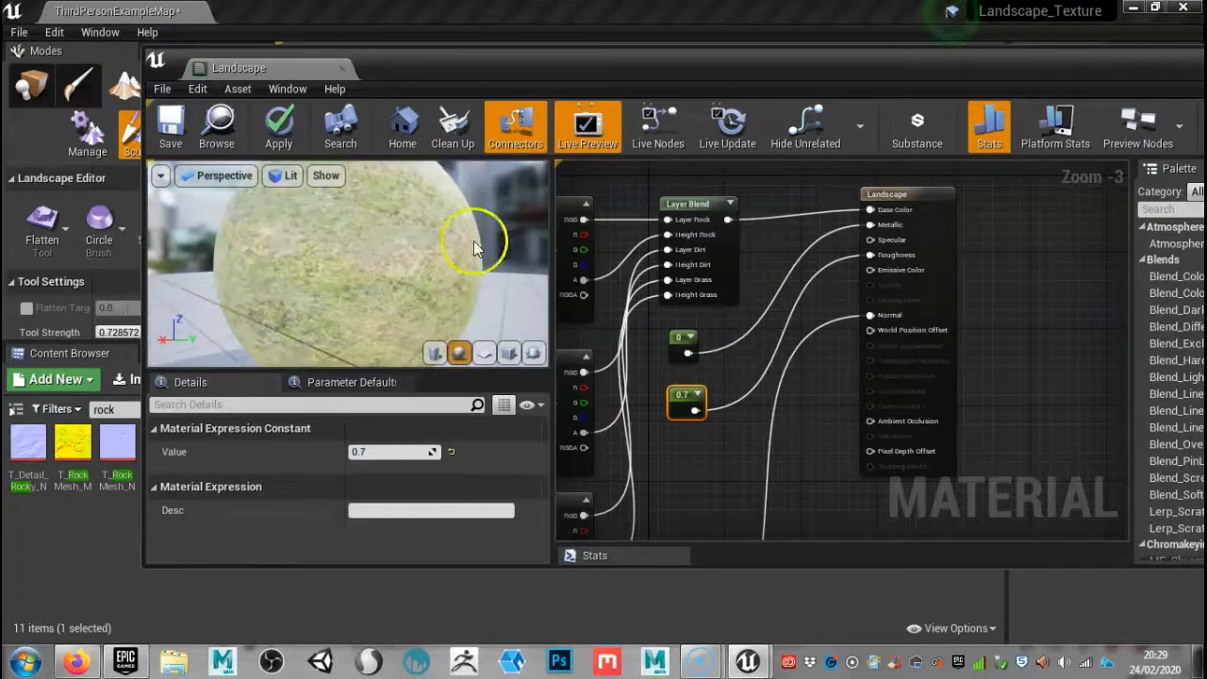
Step: Move the color LandscapeCoords node farther away from the rock, dirt and grass color Texture Samples
right_drag(817, 431, 1116, 416)
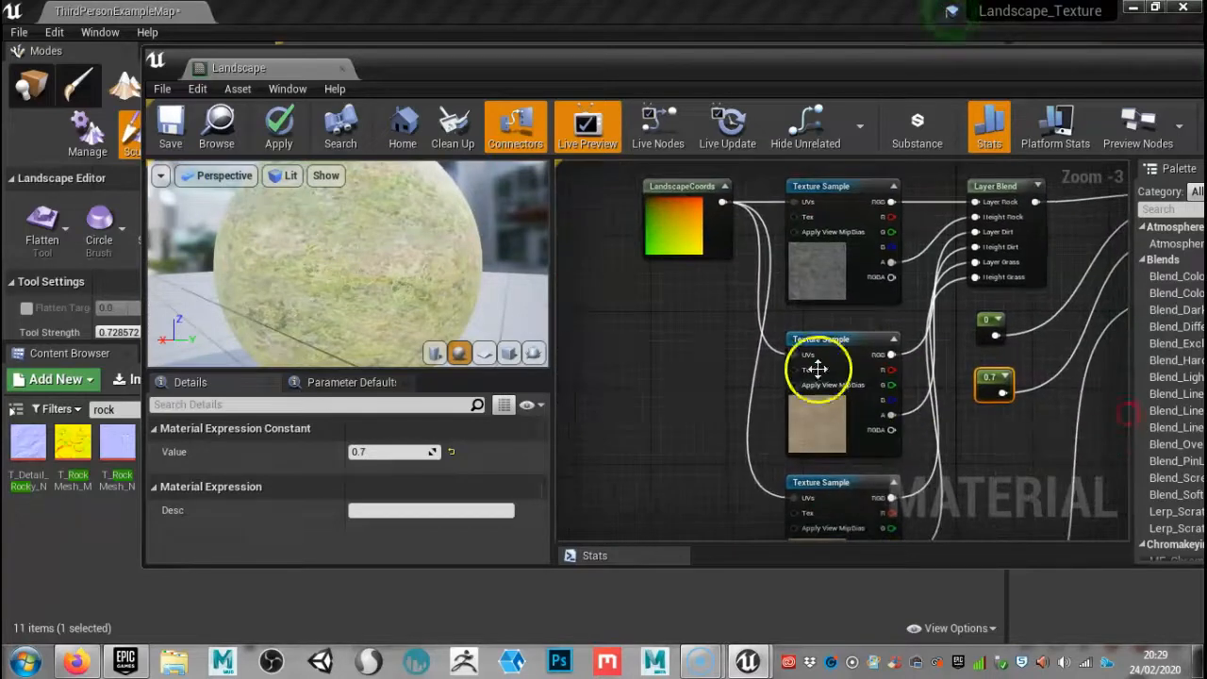
scroll(649, 380, down, 2)
right_drag(632, 387, 657, 345)
click(684, 197)
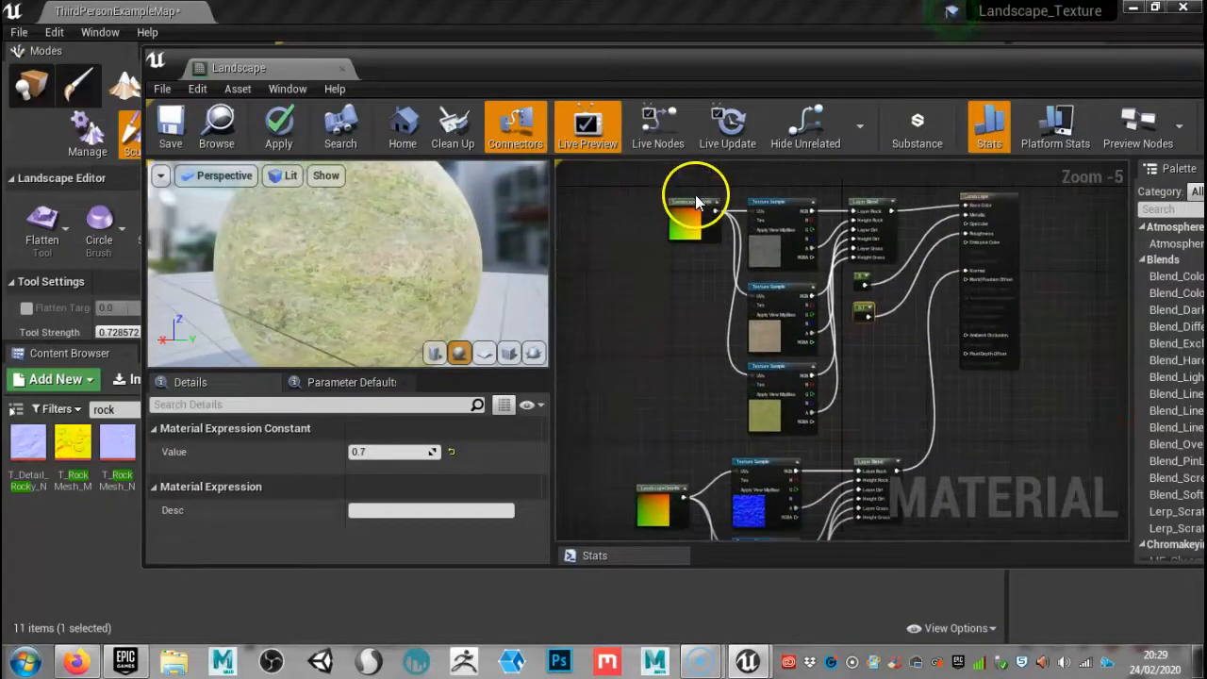
drag(684, 209, 664, 210)
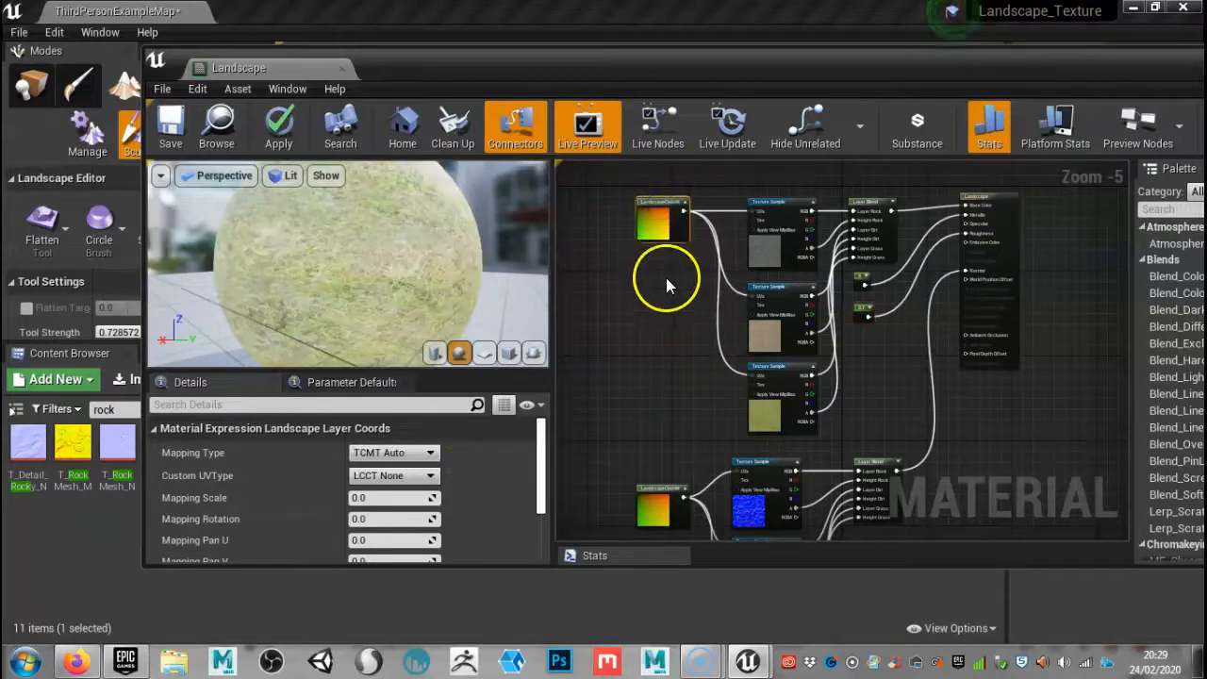
drag(399, 256, 281, 177)
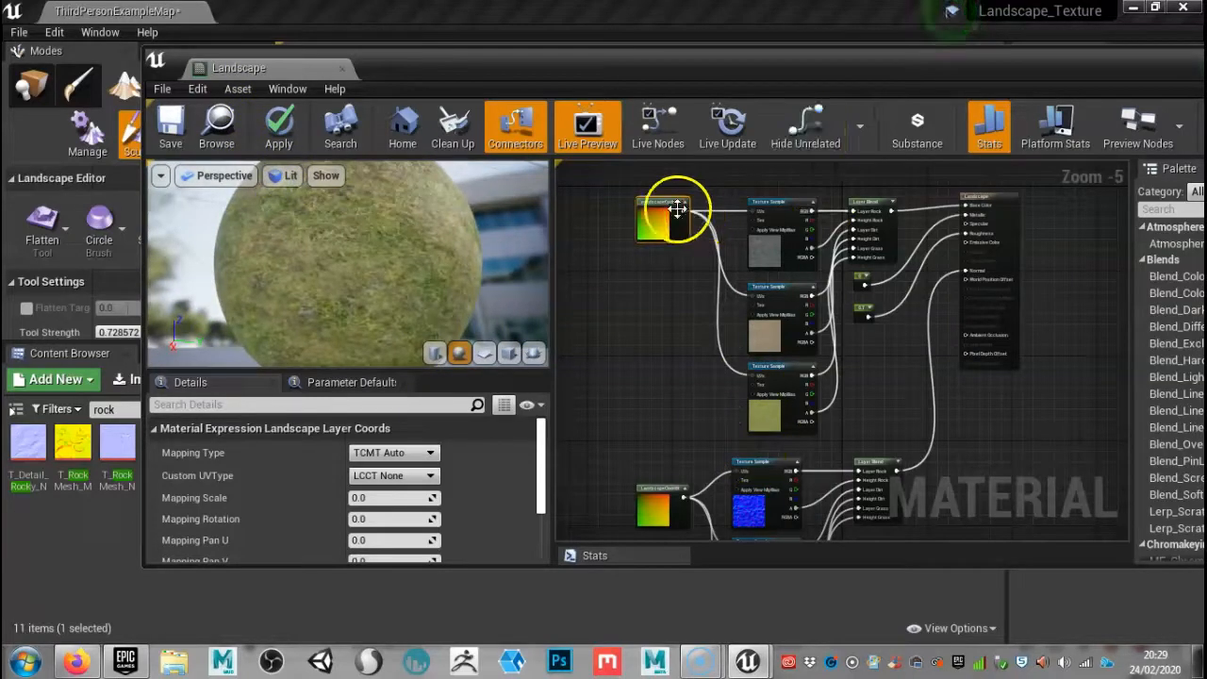
drag(668, 206, 658, 205)
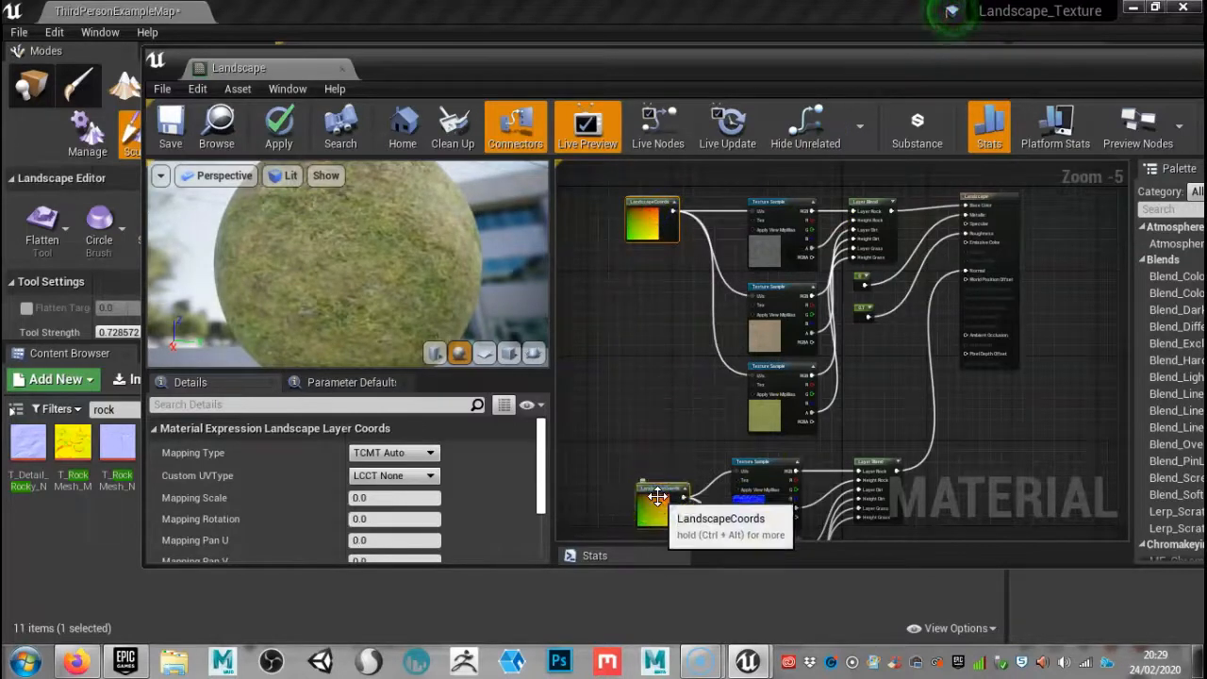
Step: Move both selected LandscapeCoords nodes slightly farther from their Texture Samples and set their Mapping Scale to 6
drag(657, 497, 641, 499)
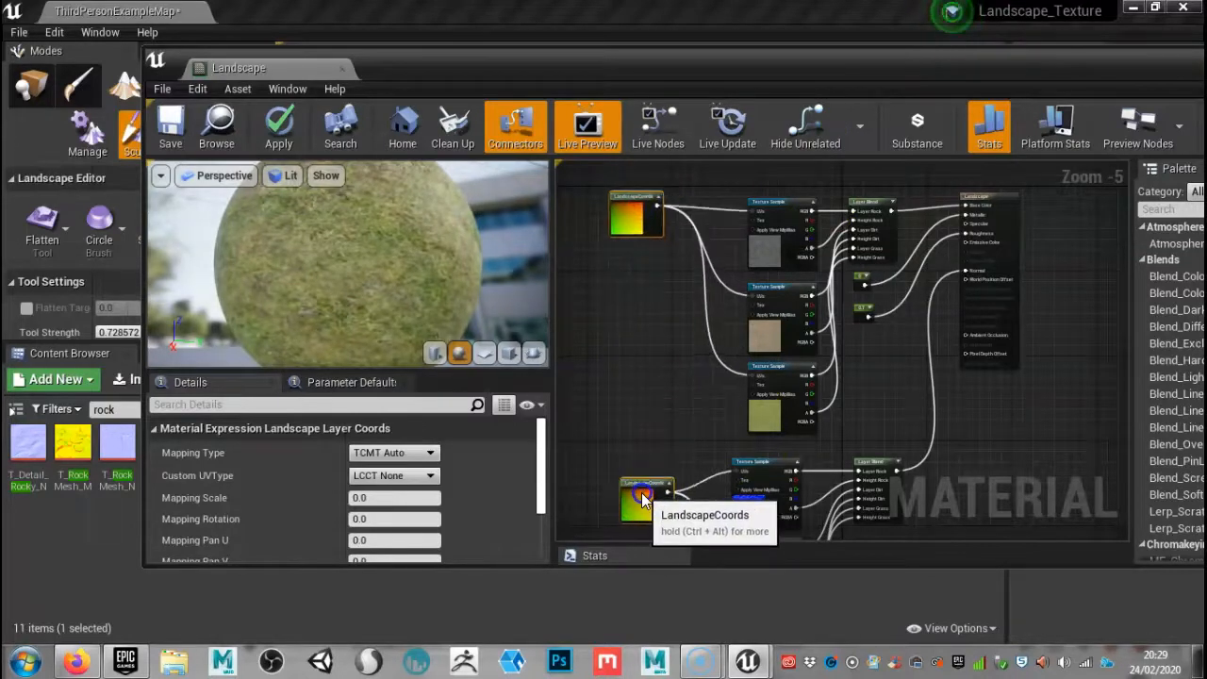
scroll(388, 453, down, 2)
click(393, 477)
click(393, 470)
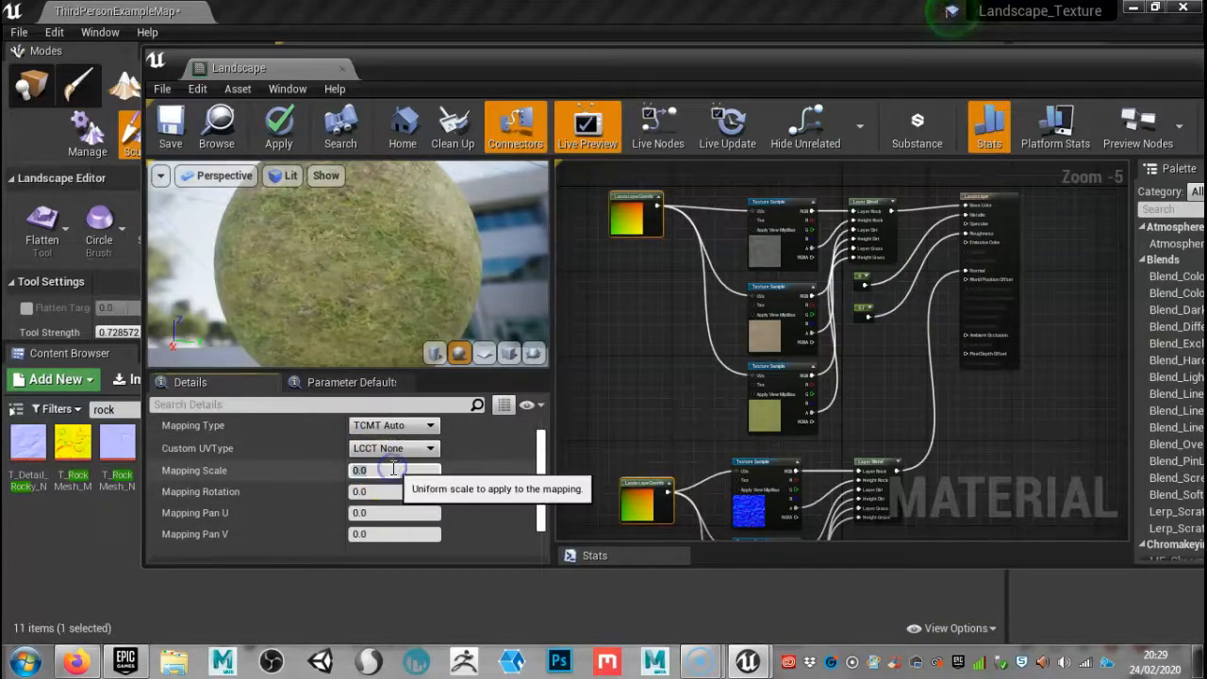
click(400, 457)
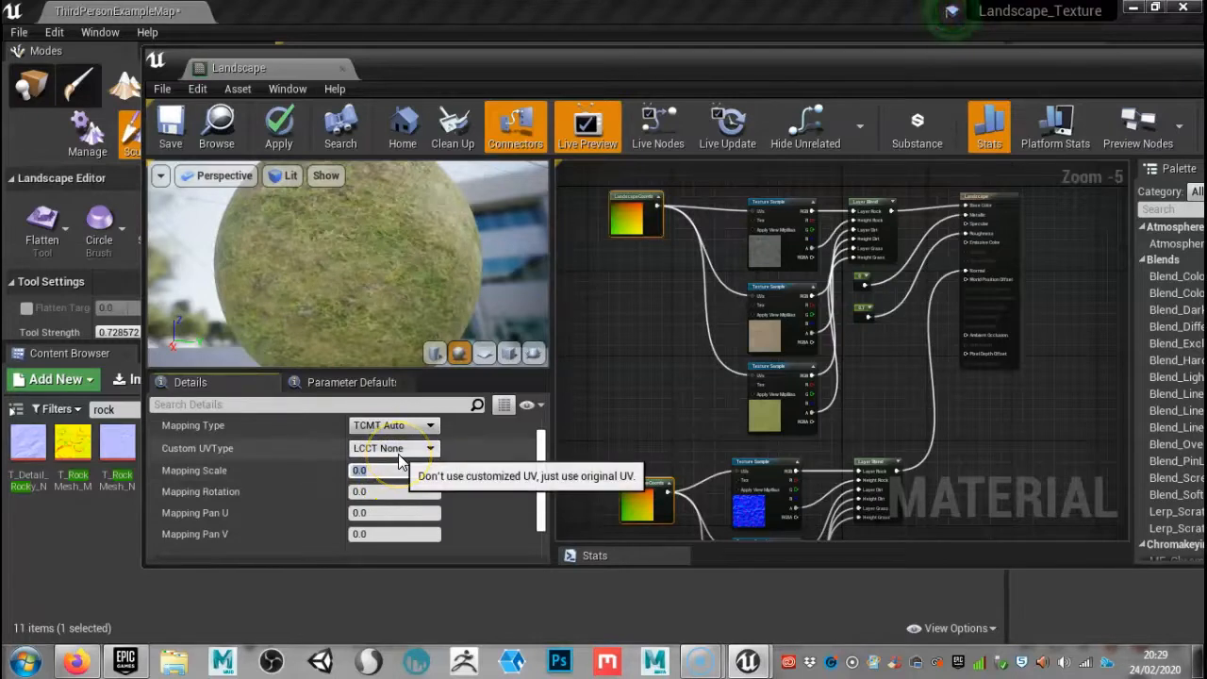
text(5)
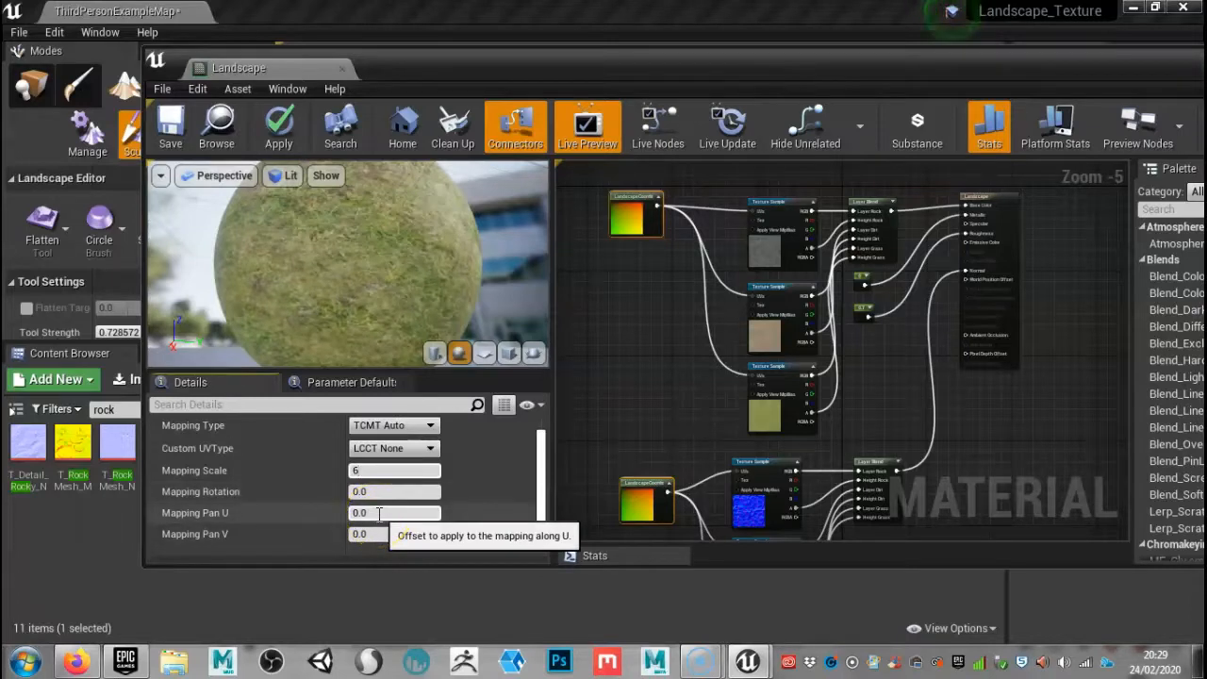
Step: Set Mapping Pan U and Mapping Pan V of both LandscapeCoords nodes to 6
click(378, 513)
click(379, 511)
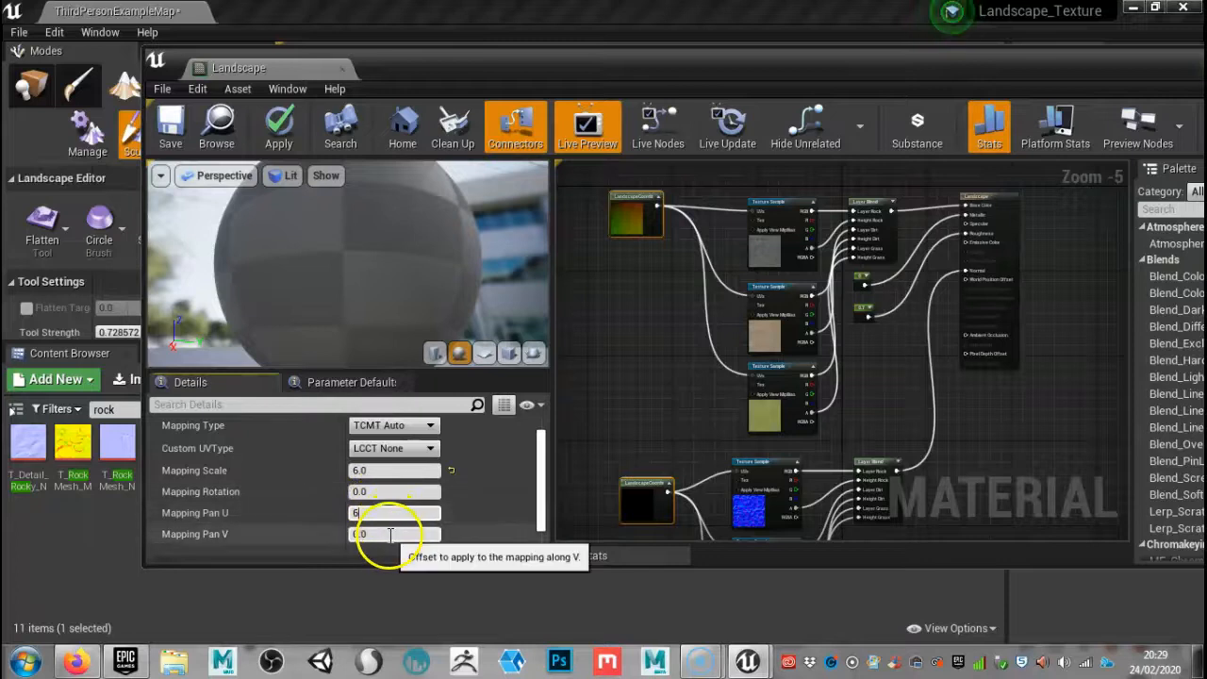
click(387, 534)
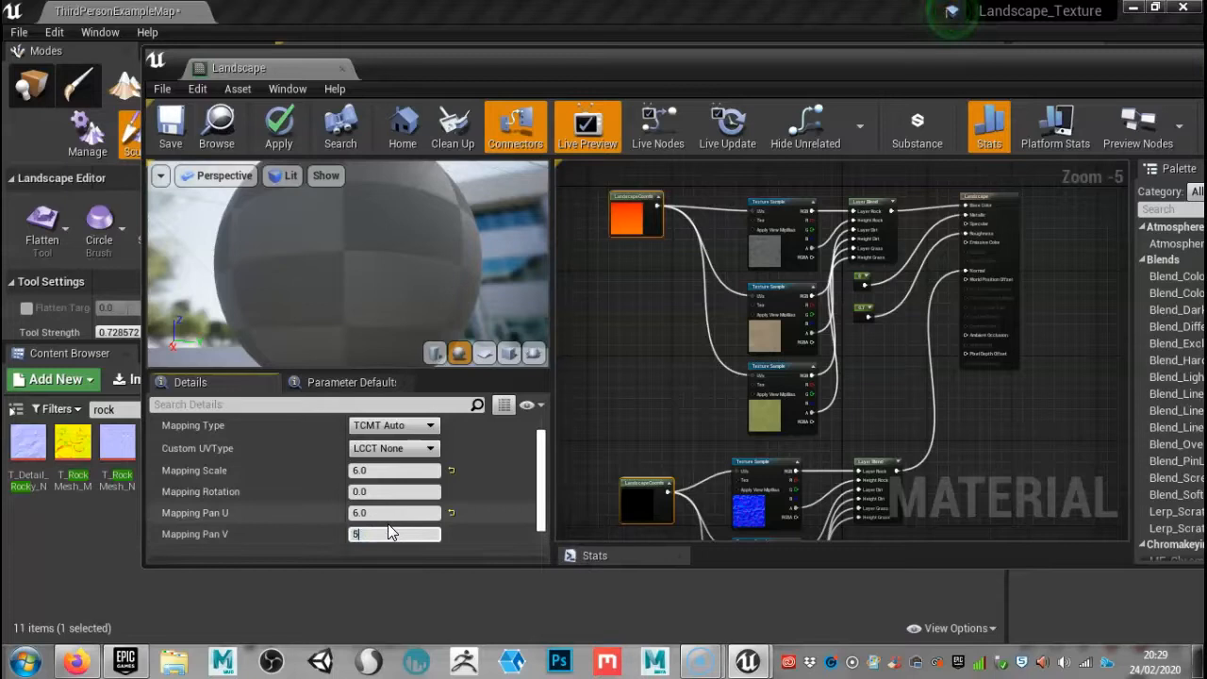
text(6)
click(388, 512)
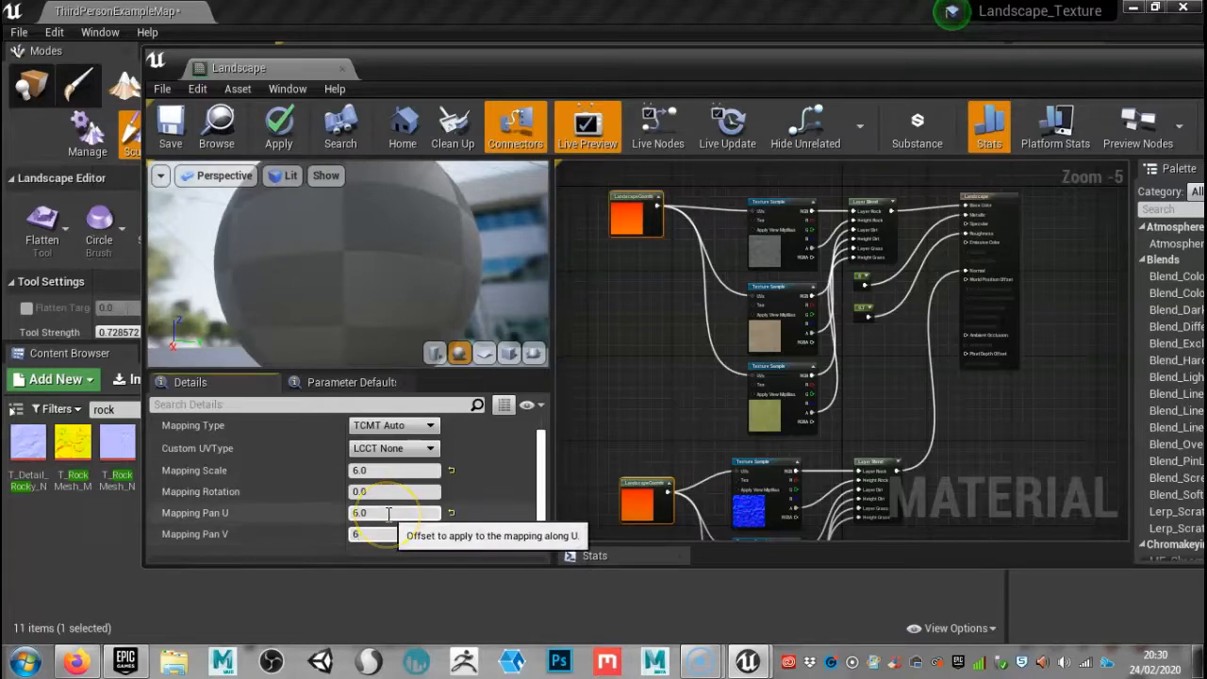
key(Return)
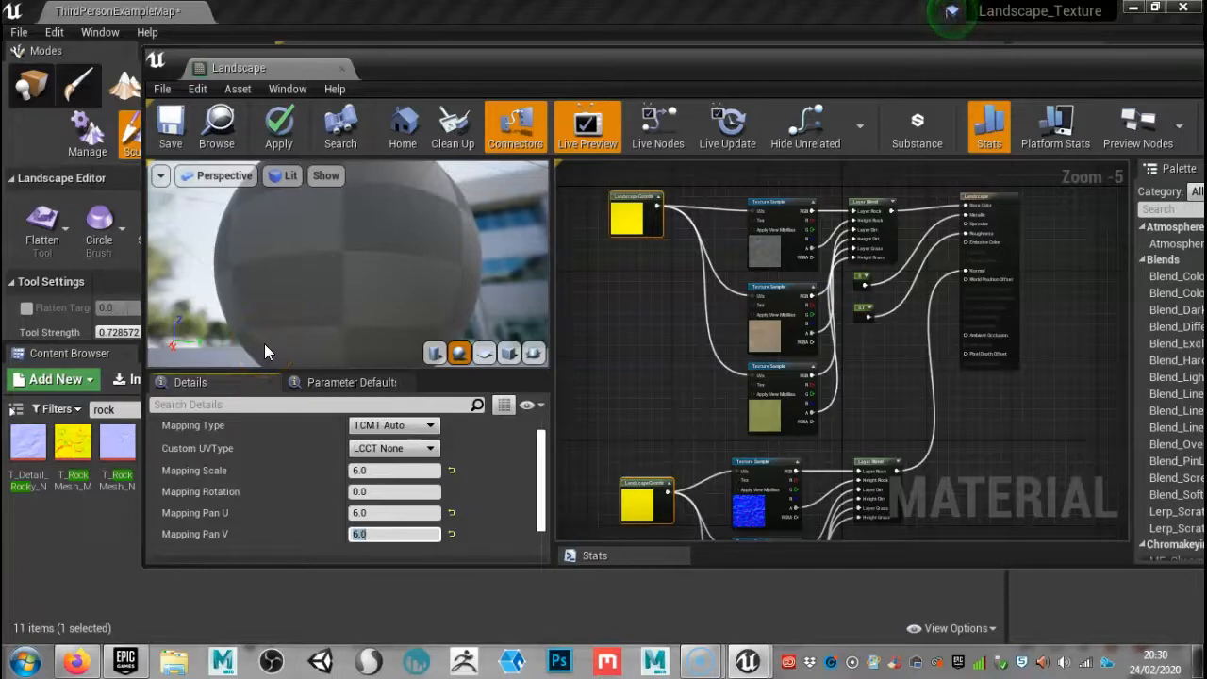
Step: Inspect the effect of the new mapping values on the material's preview sphere
drag(357, 245, 348, 219)
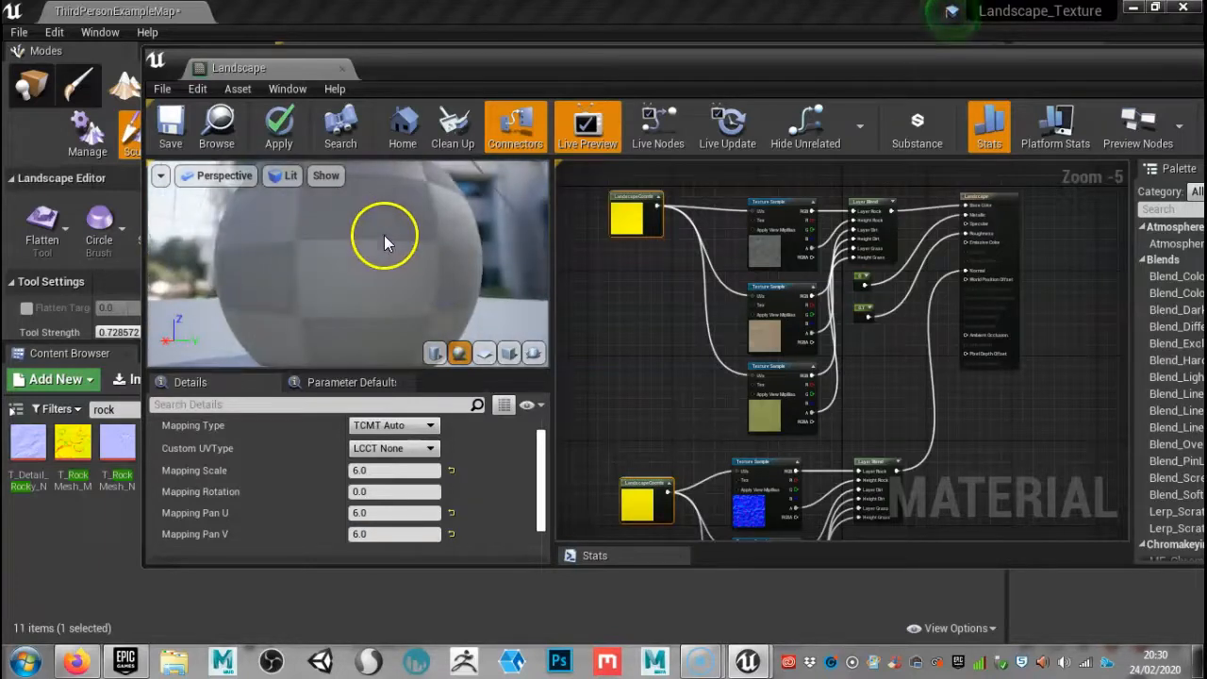
right_drag(418, 236, 339, 239)
drag(411, 274, 435, 36)
drag(406, 302, 419, 268)
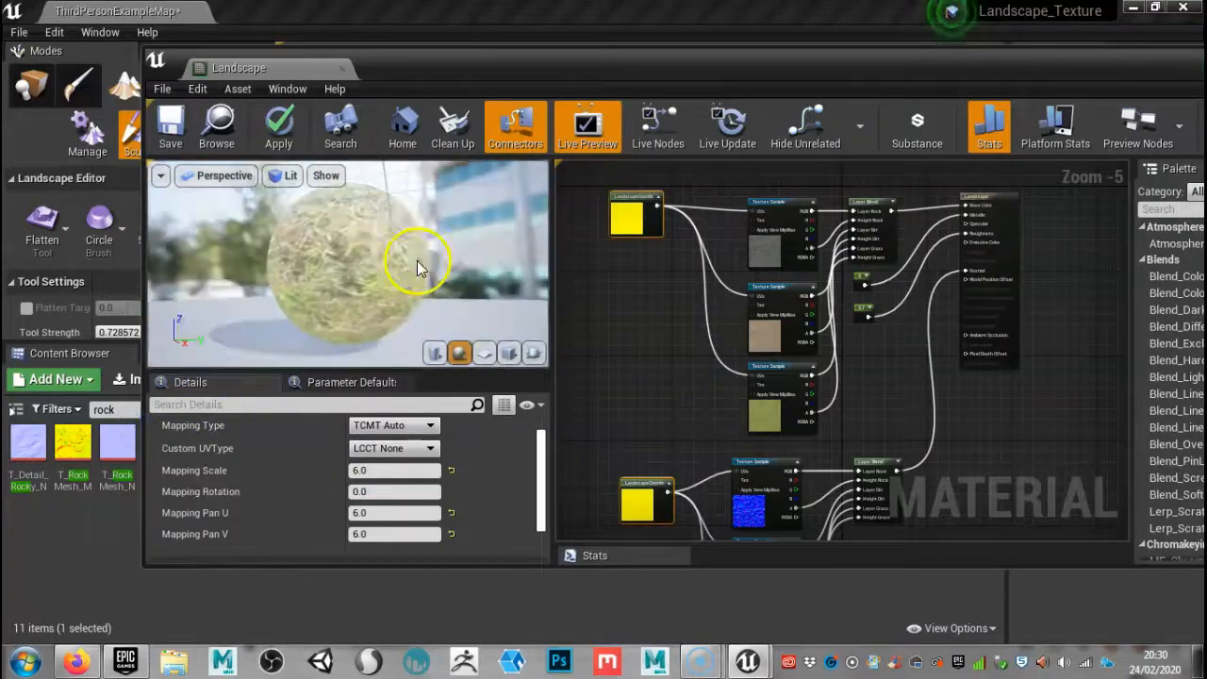
Step: Apply and save the Landscape material, and move its editor window out of the way of the level editor
click(284, 122)
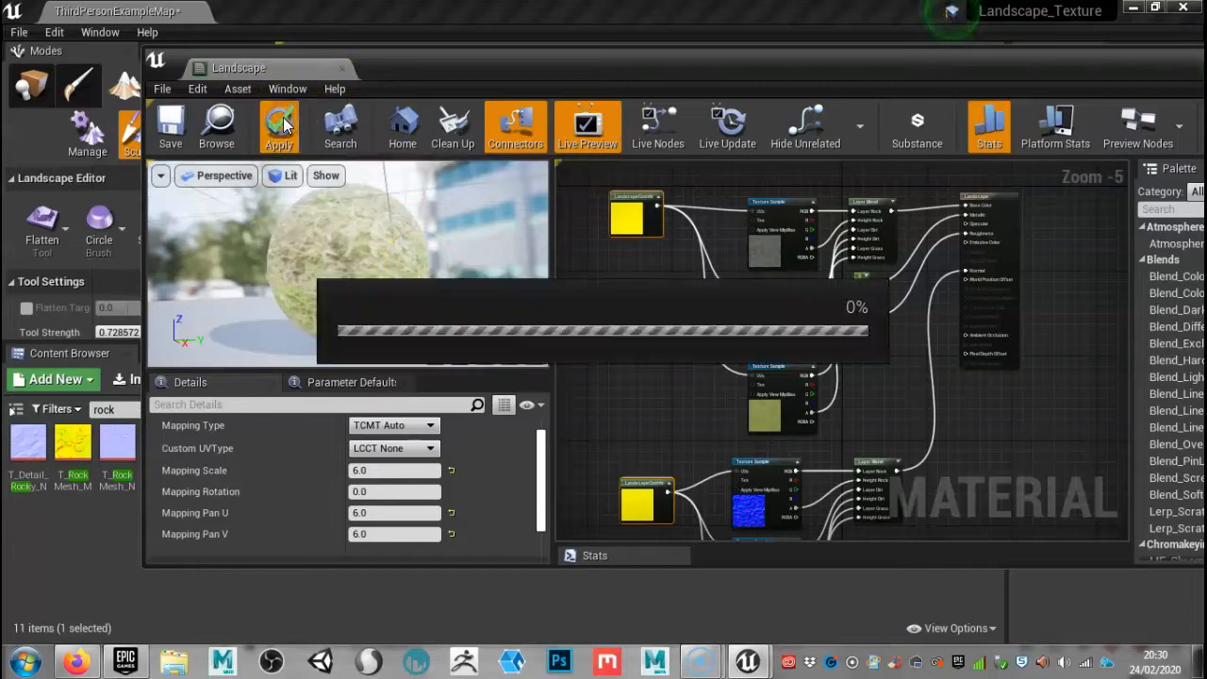
click(170, 119)
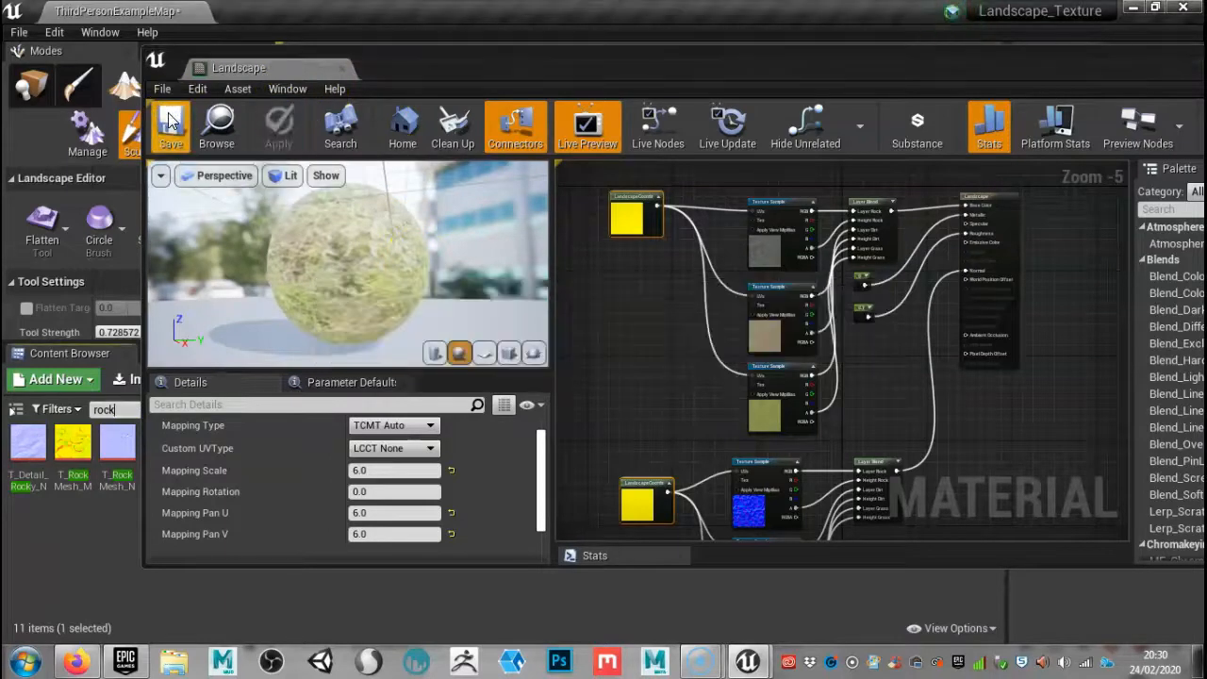
mouse_move(444, 48)
mouse_down()
mouse_move(412, 329)
mouse_move(405, 576)
mouse_move(327, 294)
mouse_move(280, 648)
mouse_up()
click(542, 289)
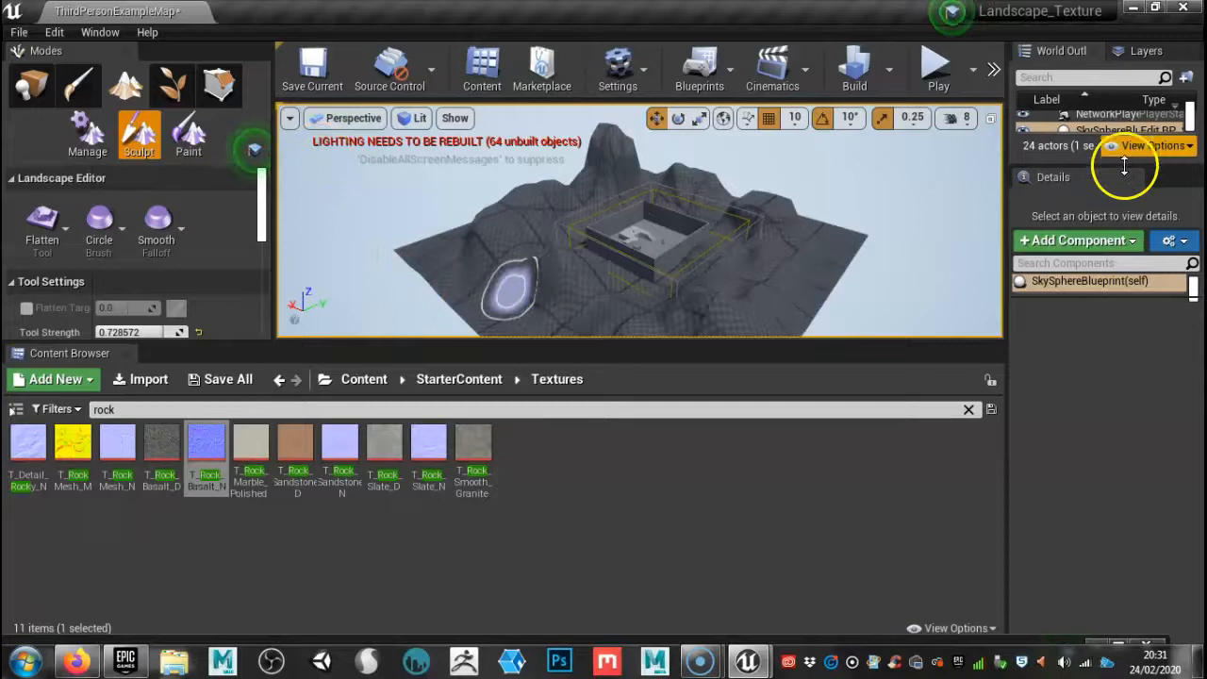
Step: Select the Landscape actor in the level and widen its Details area to expose the Landscape Material setting
drag(1126, 162, 1131, 466)
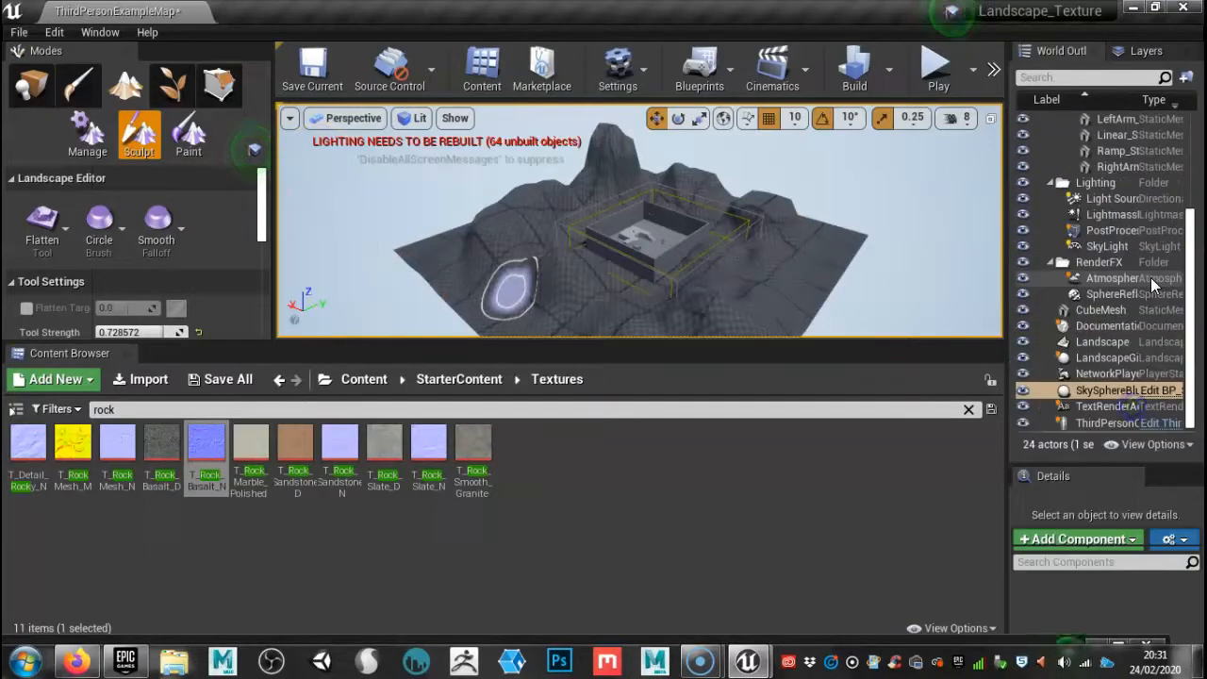
scroll(1148, 272, up, 2)
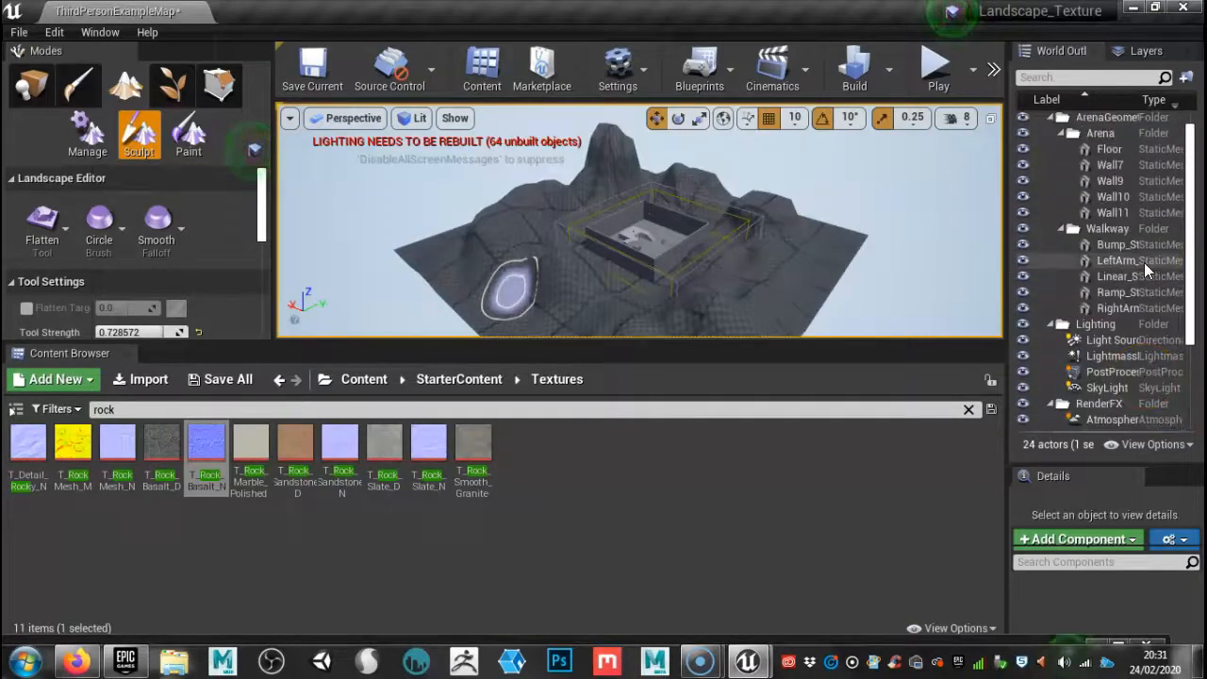
scroll(1140, 301, down, 1)
click(1122, 342)
drag(1108, 466, 1101, 146)
scroll(1088, 330, down, 4)
scroll(1084, 353, down, 2)
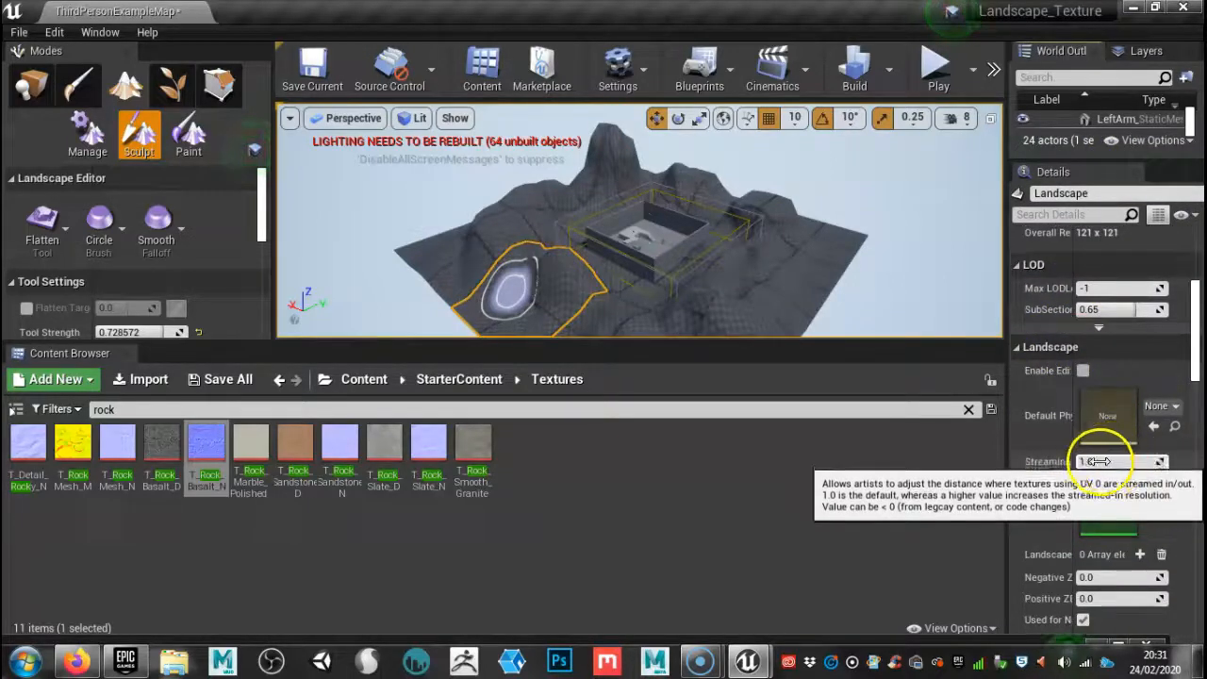
drag(1072, 445, 1126, 454)
drag(1006, 439, 855, 428)
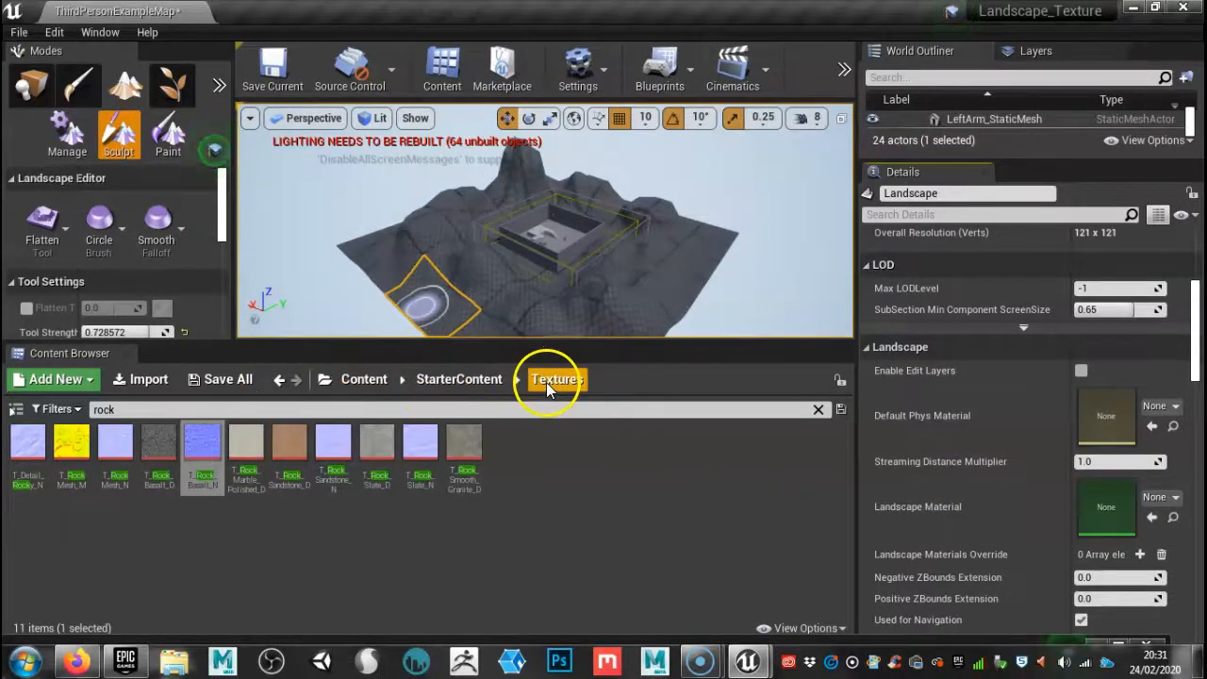
Step: Clear the rock asset search and assign the Landscape material from the ThirdPersonBP folder to the actor's Landscape Material
click(369, 382)
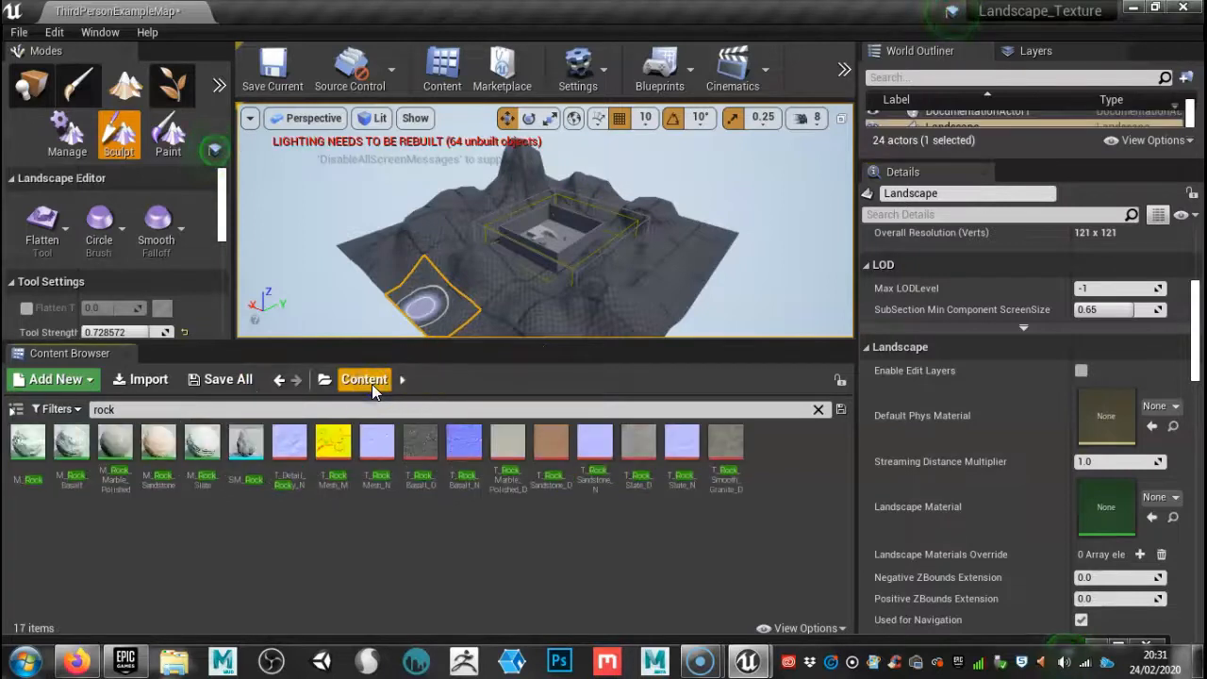
click(132, 409)
key(BackSpace)
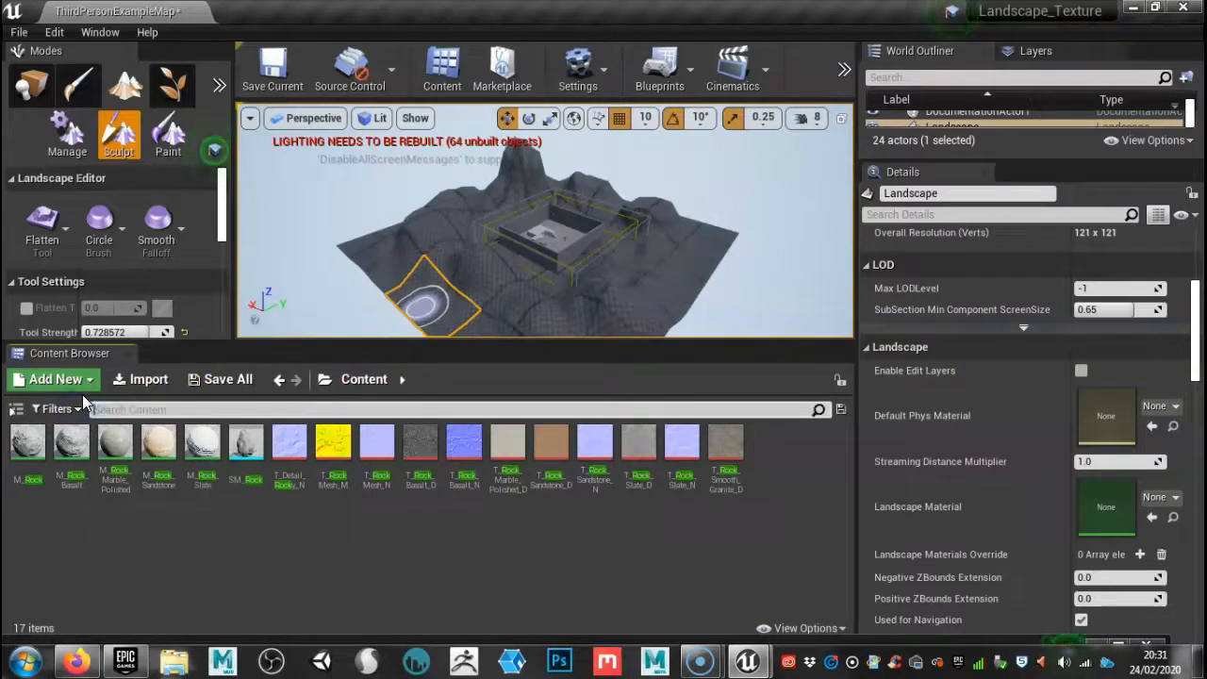
click(108, 410)
click(289, 409)
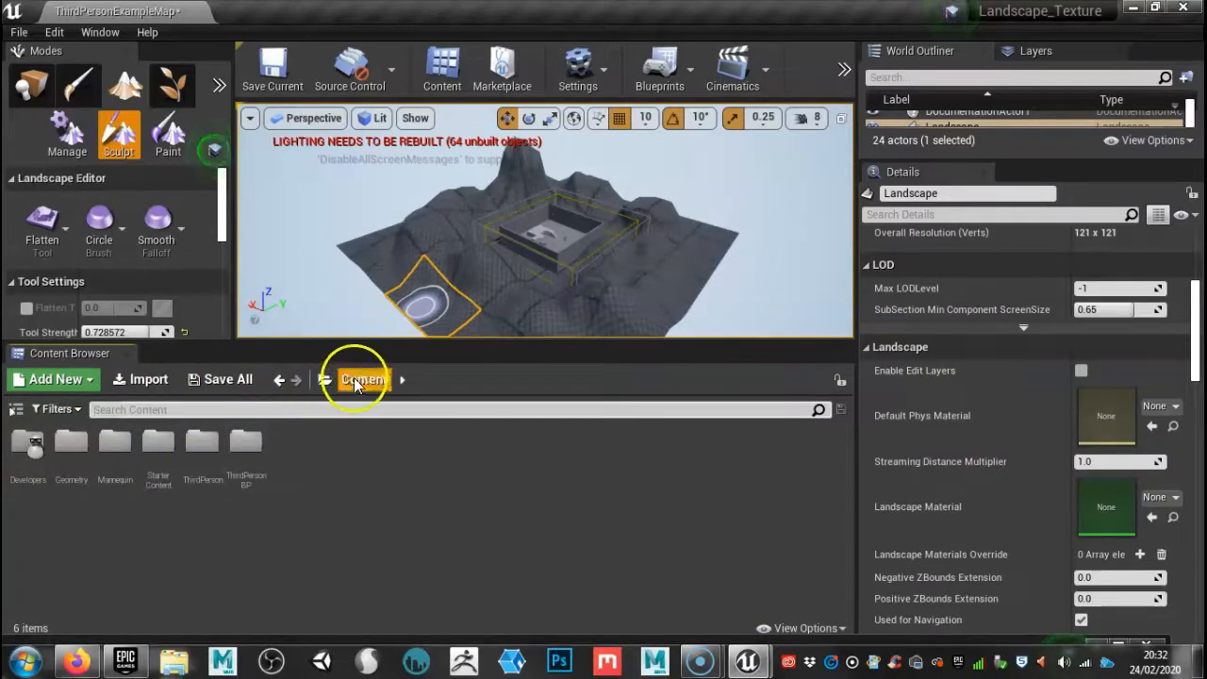
double_click(244, 439)
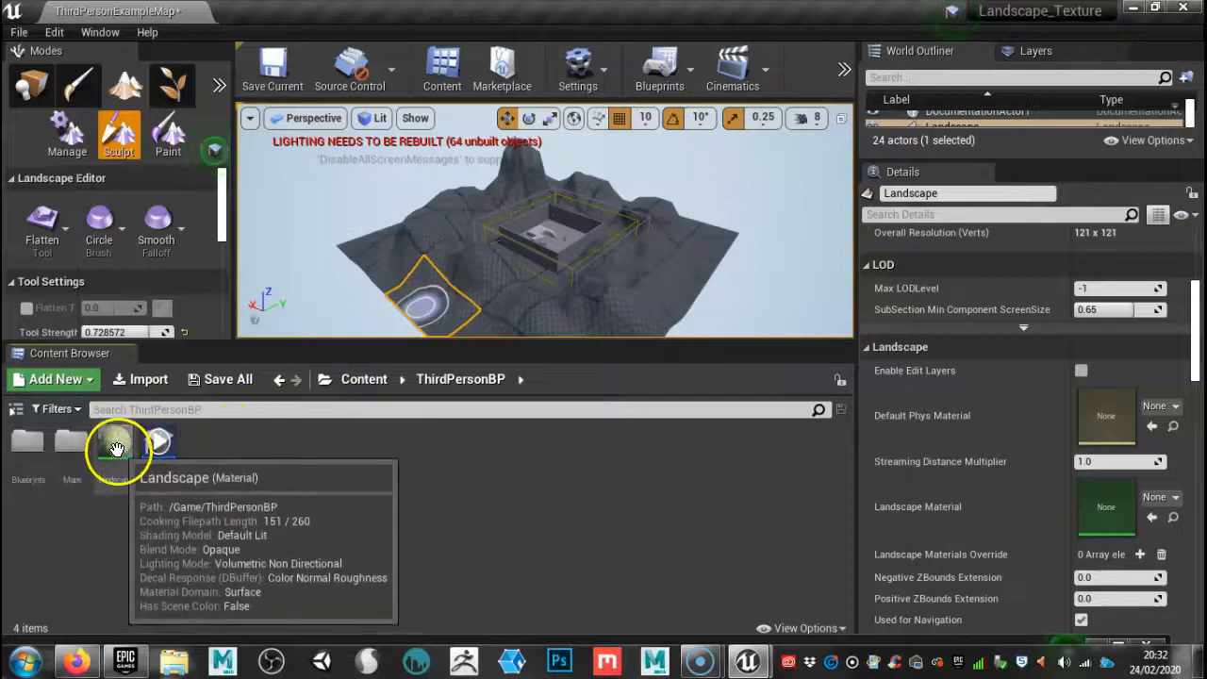
drag(115, 438, 1084, 507)
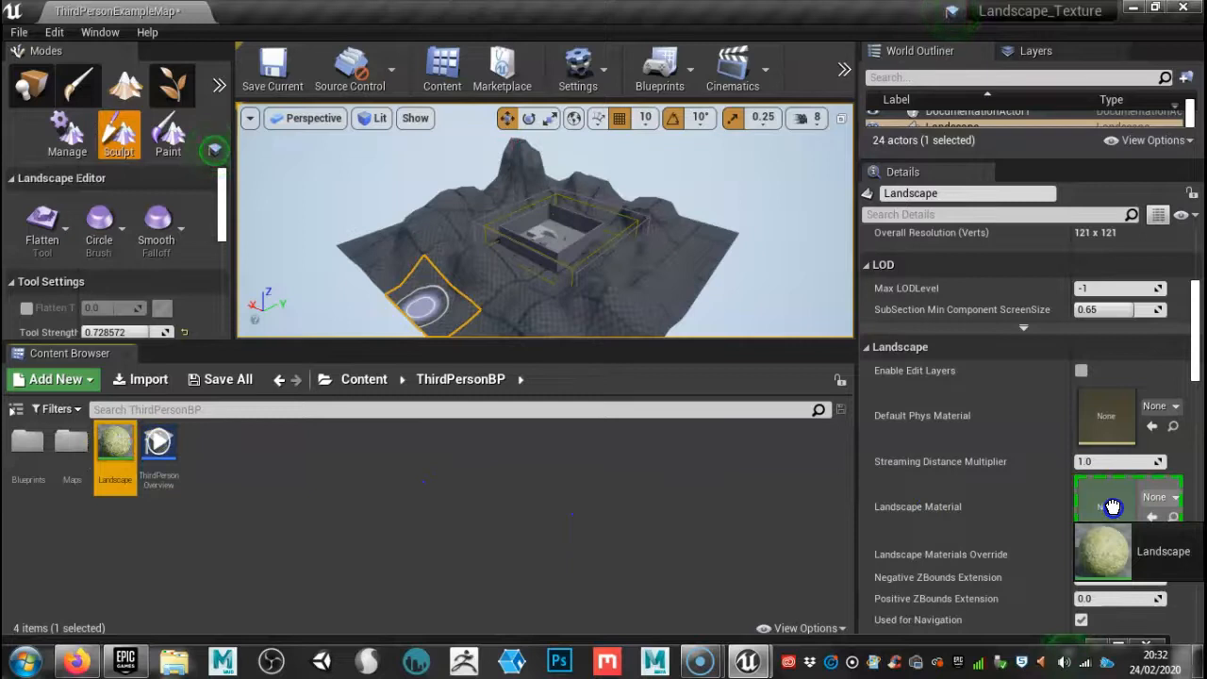
drag(1084, 507, 1113, 507)
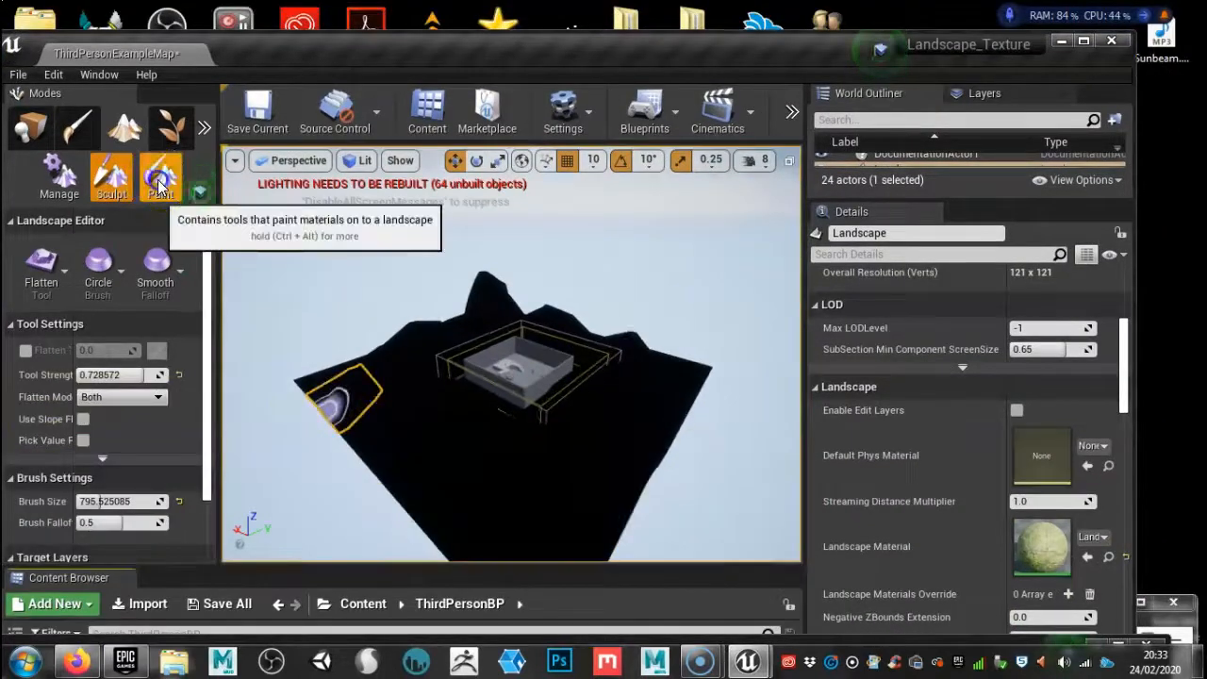
Step: Switch landscape editing to Paint mode with the Paint tool and select the Rock target layer
click(160, 179)
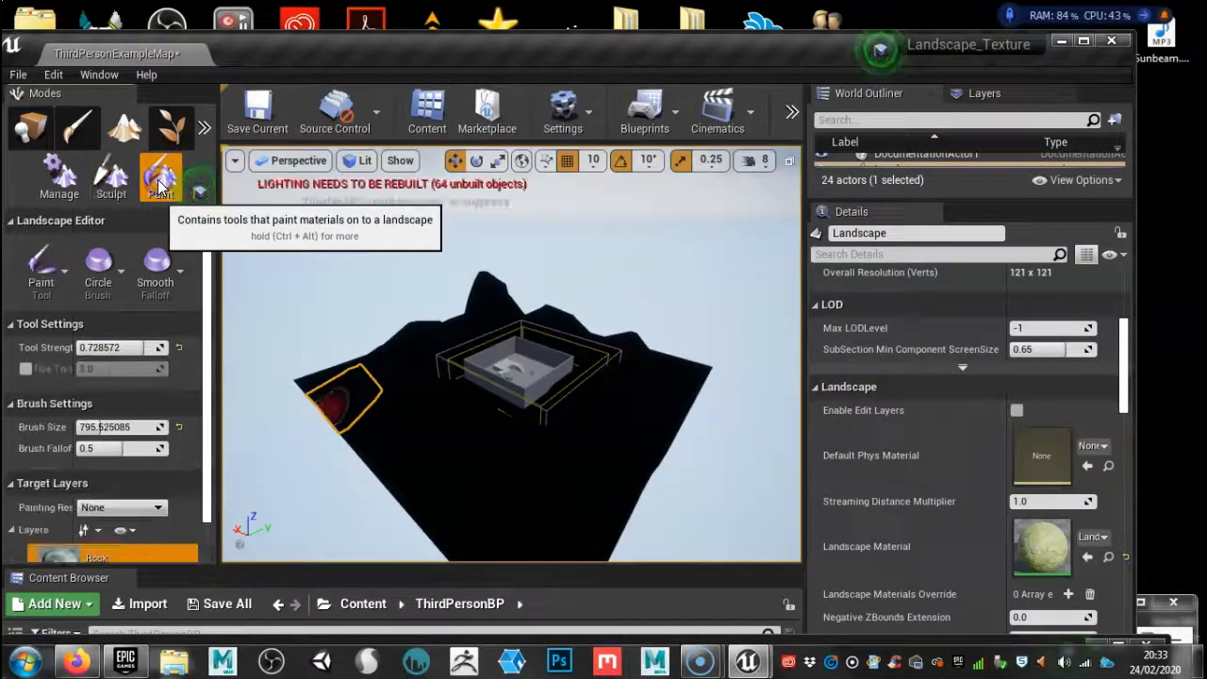
click(42, 266)
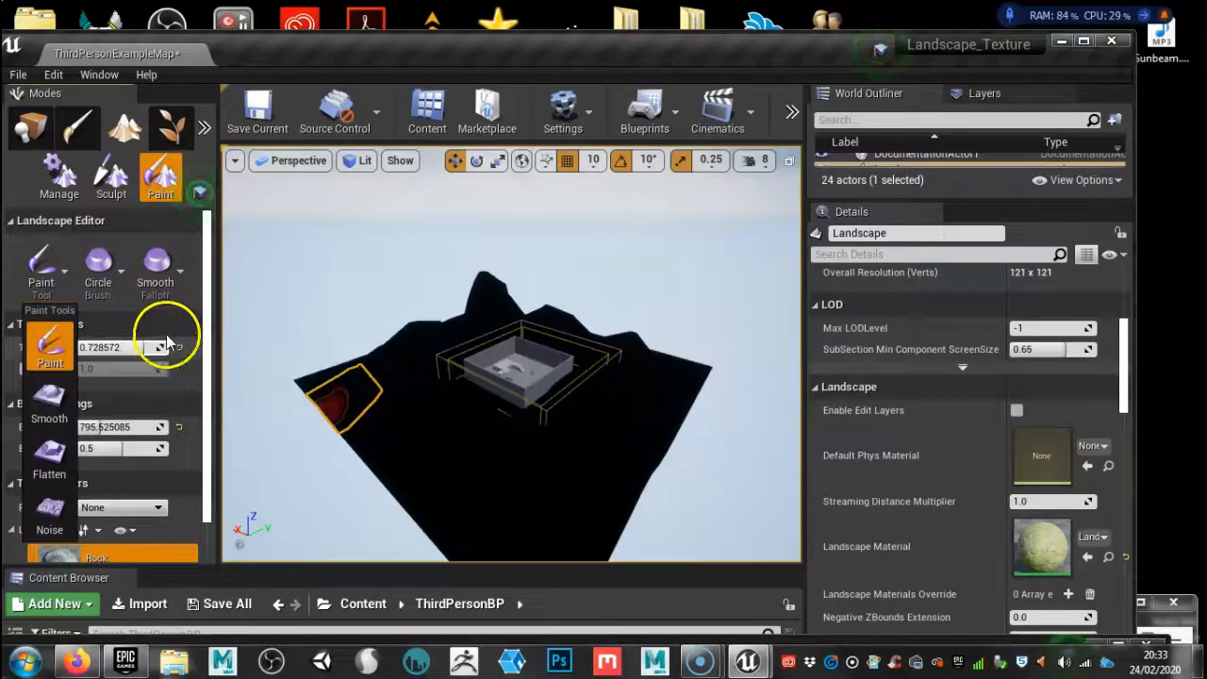
scroll(191, 305, down, 3)
scroll(188, 311, down, 1)
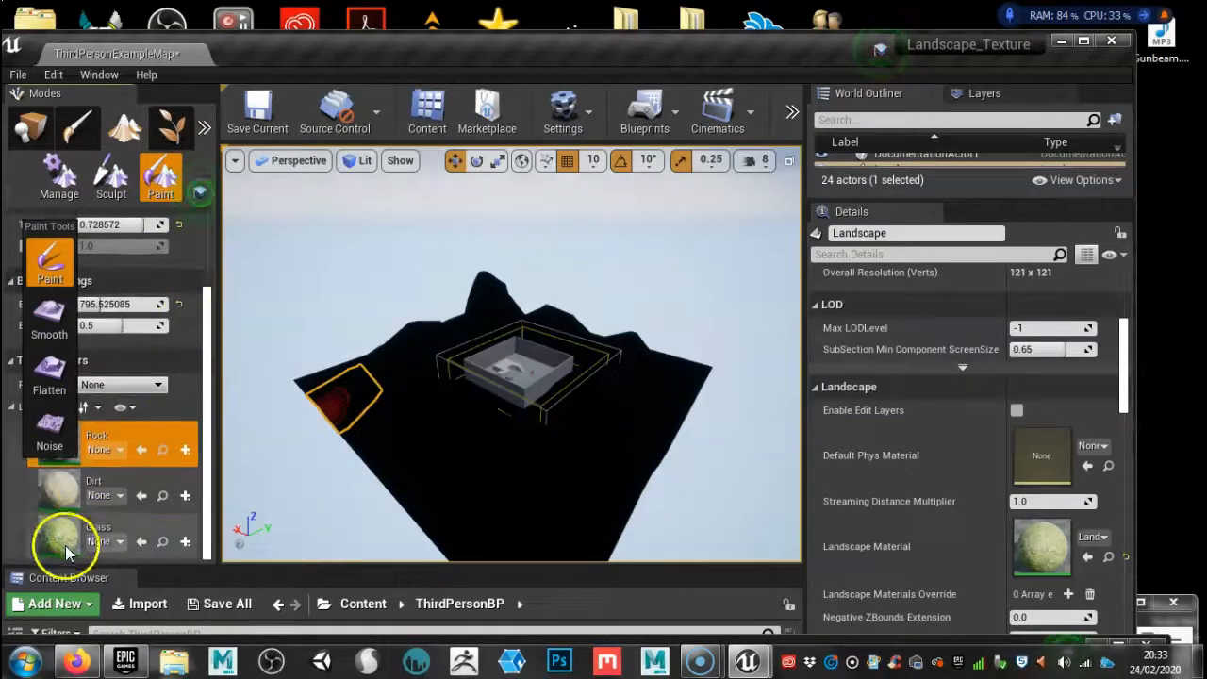
click(74, 462)
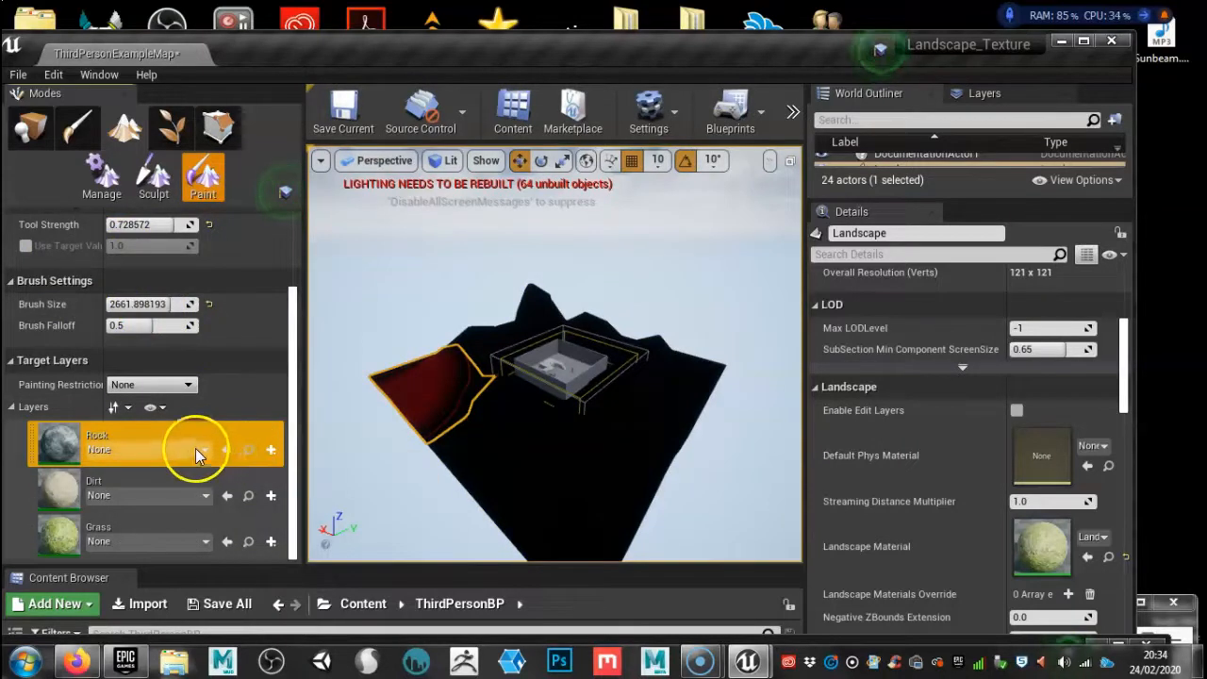
Step: Create a Weight-Blended Layer (normal) info object for the Rock layer in the ThirdPersonExampleMap_sharedassets folder
click(270, 449)
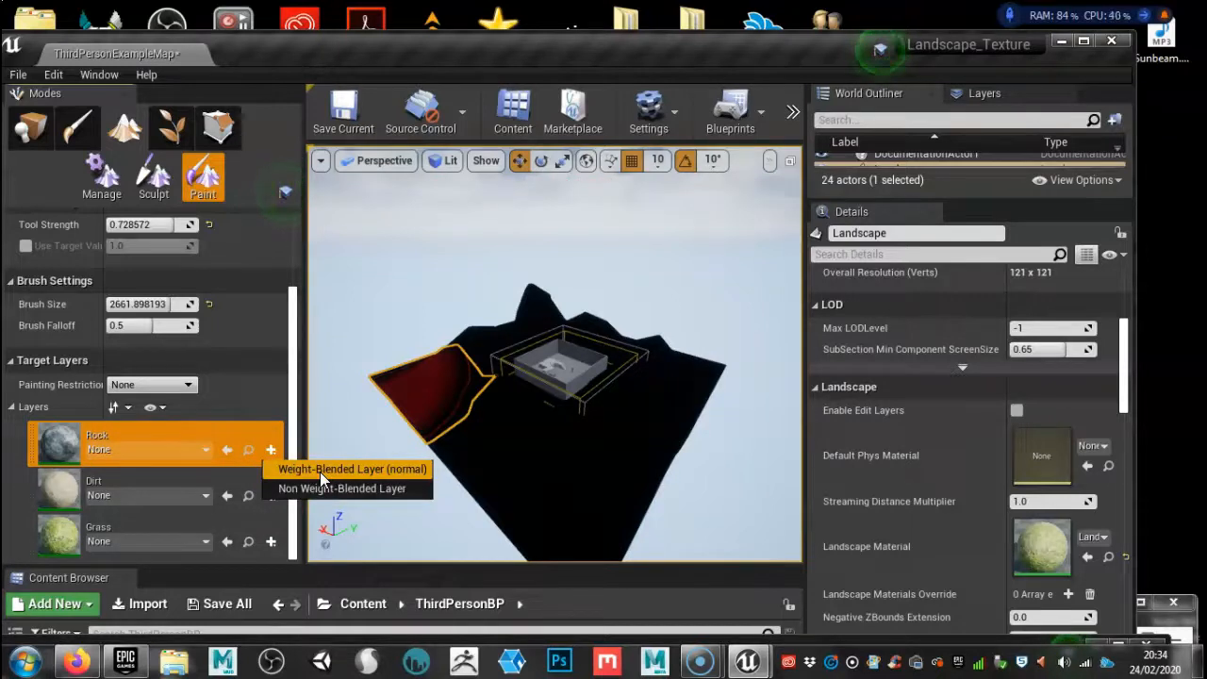
click(319, 472)
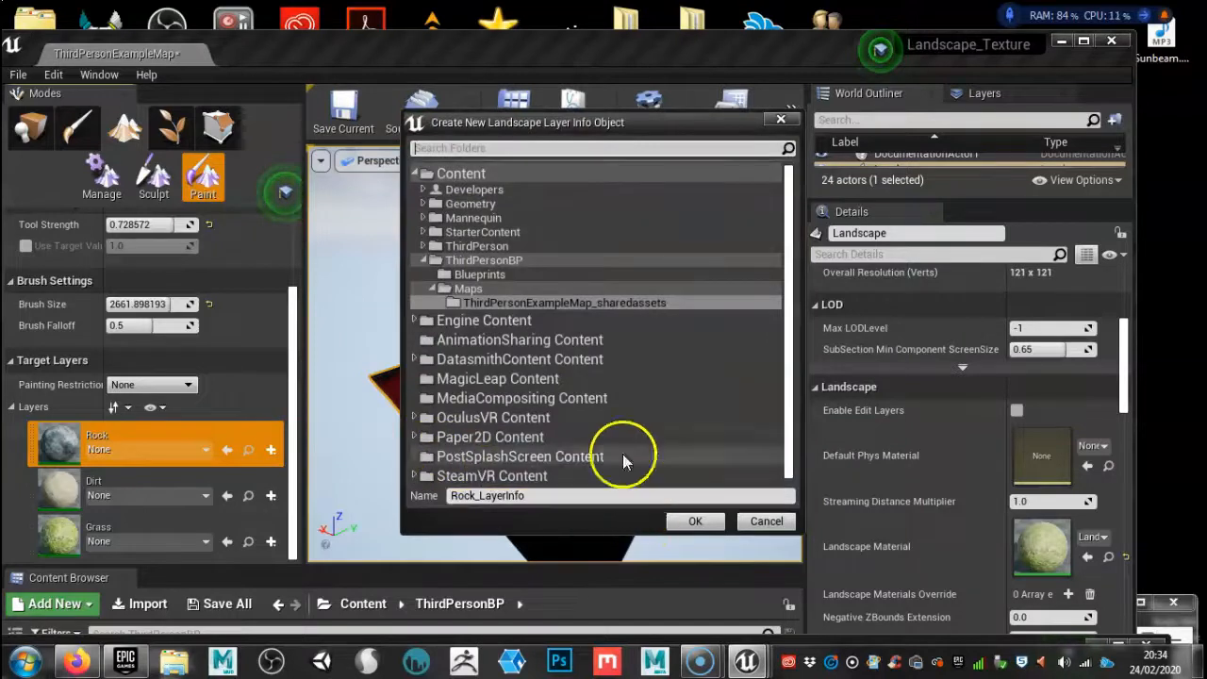
click(693, 522)
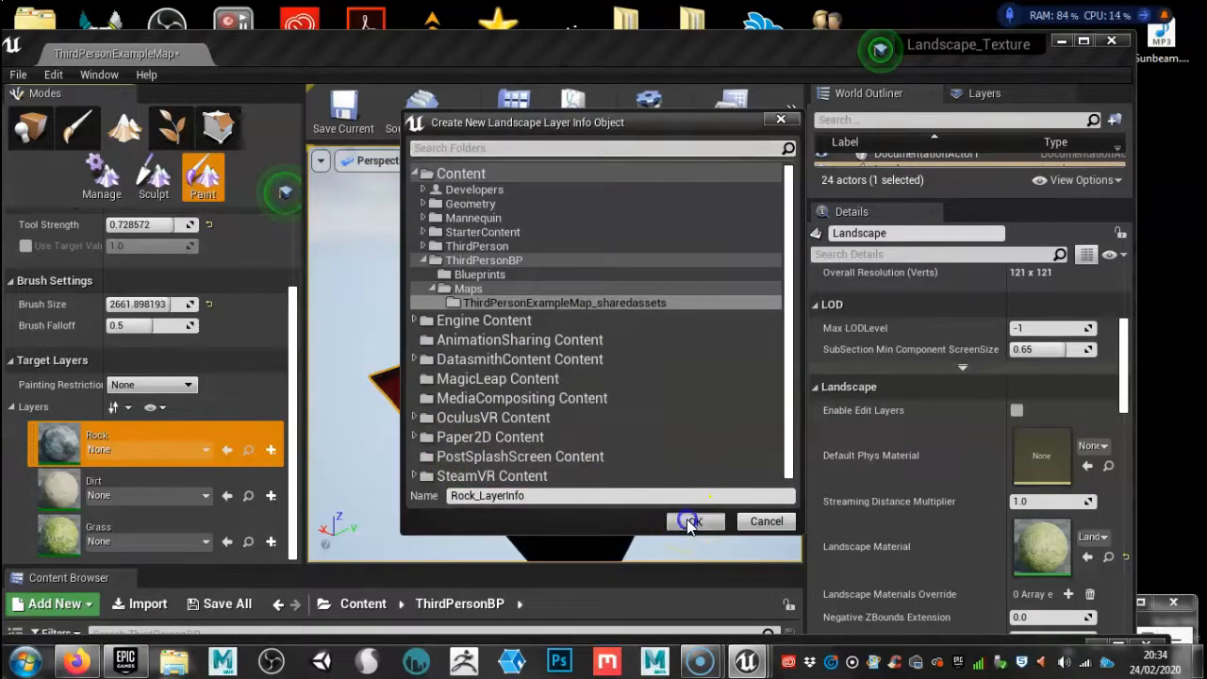
Step: Create a Weight-Blended Layer (normal) info object for the Dirt layer in the ThirdPersonExampleMap_sharedassets folder
click(271, 499)
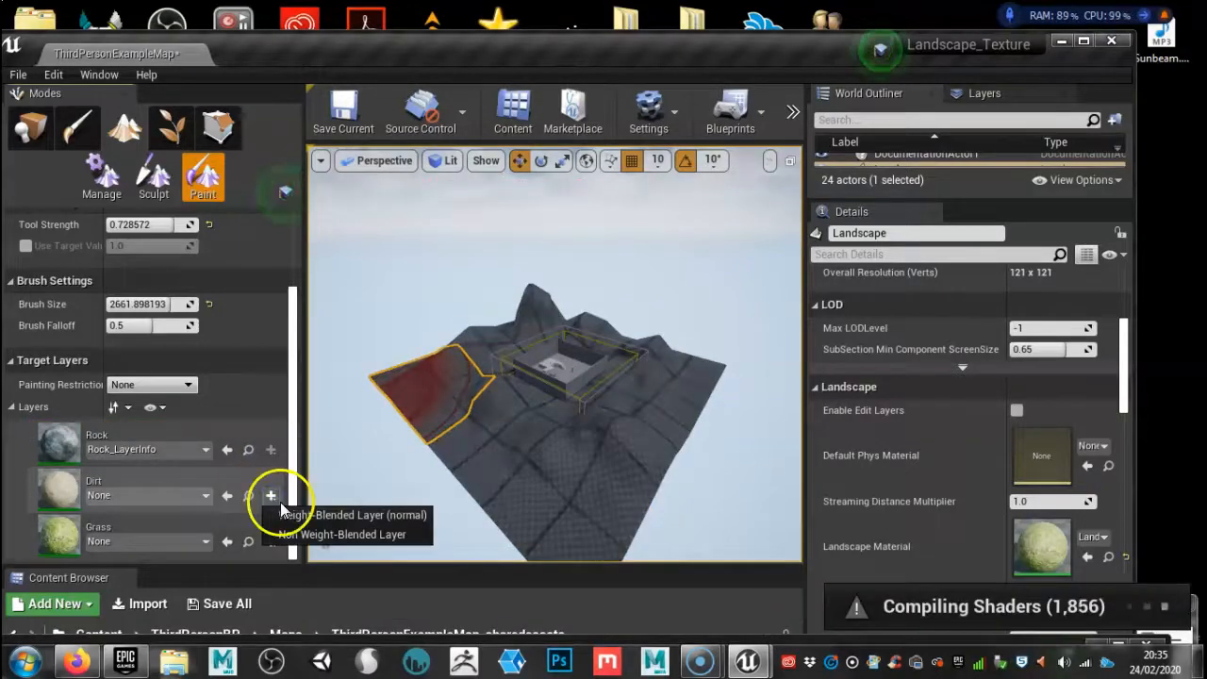
click(283, 514)
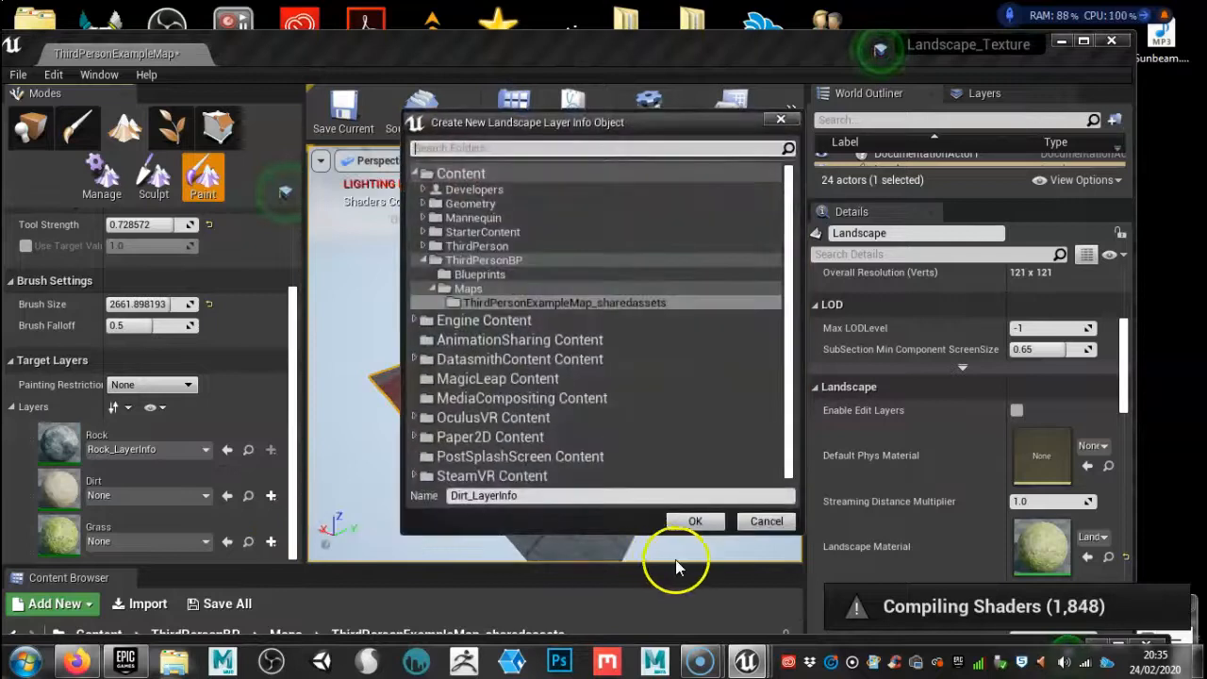
click(692, 523)
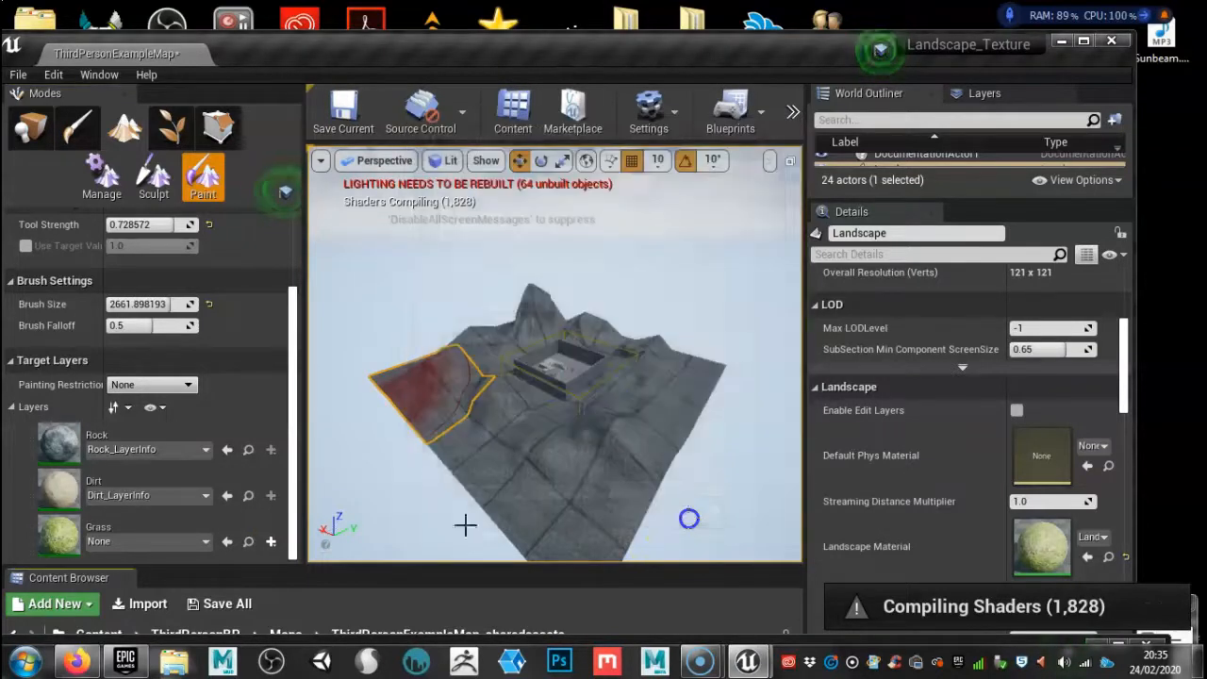
Step: Create a Weight-Blended Layer (normal) info object for the Grass layer in the ThirdPersonExampleMap_sharedassets folder
click(271, 541)
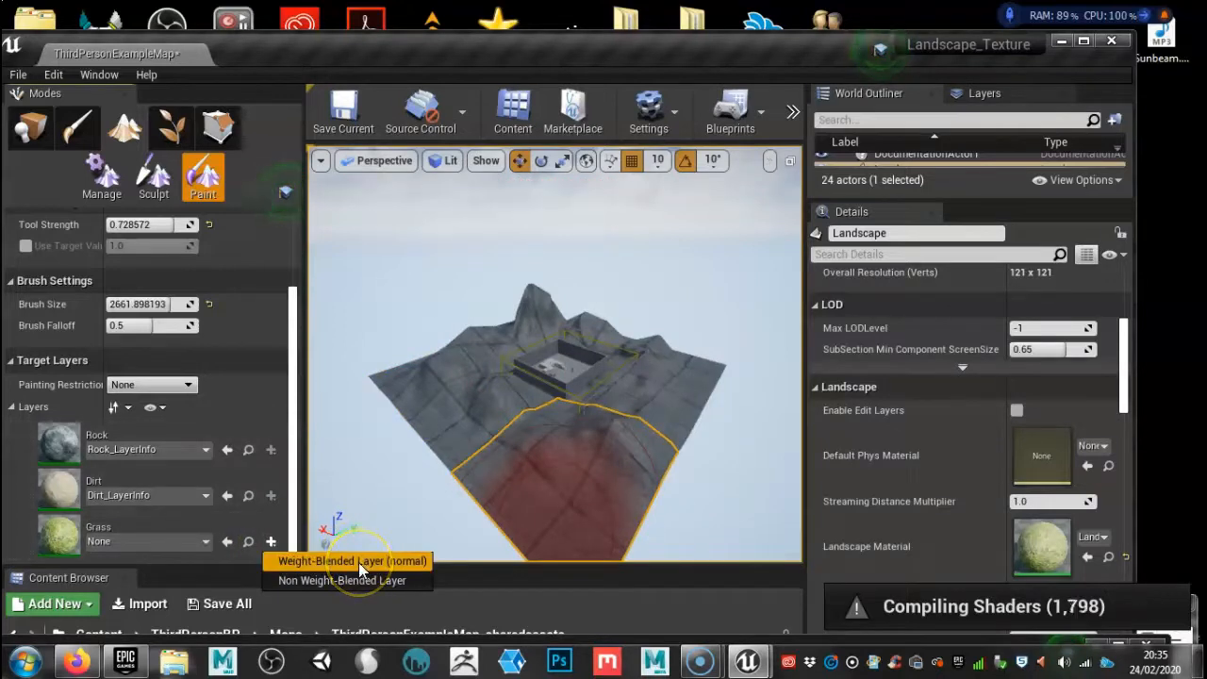
click(358, 562)
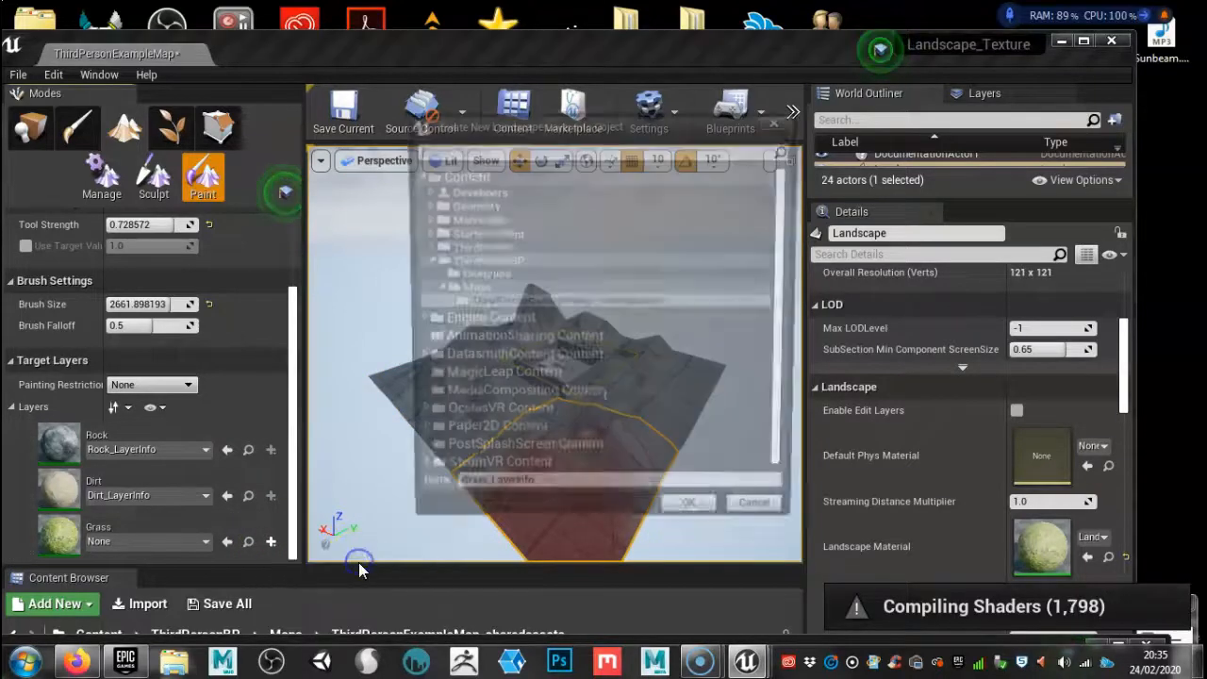
click(691, 522)
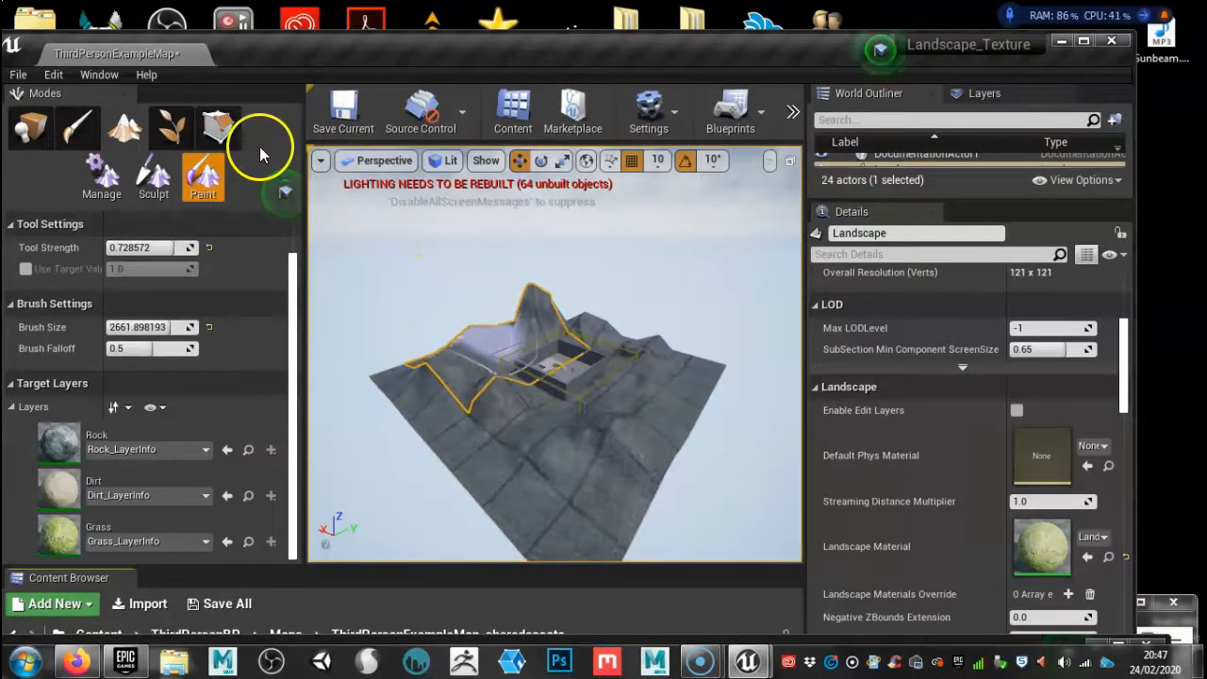
Step: Leave landscape editing for Place mode and delete Wall11 from the arena to open it onto the landscape
drag(506, 346, 614, 399)
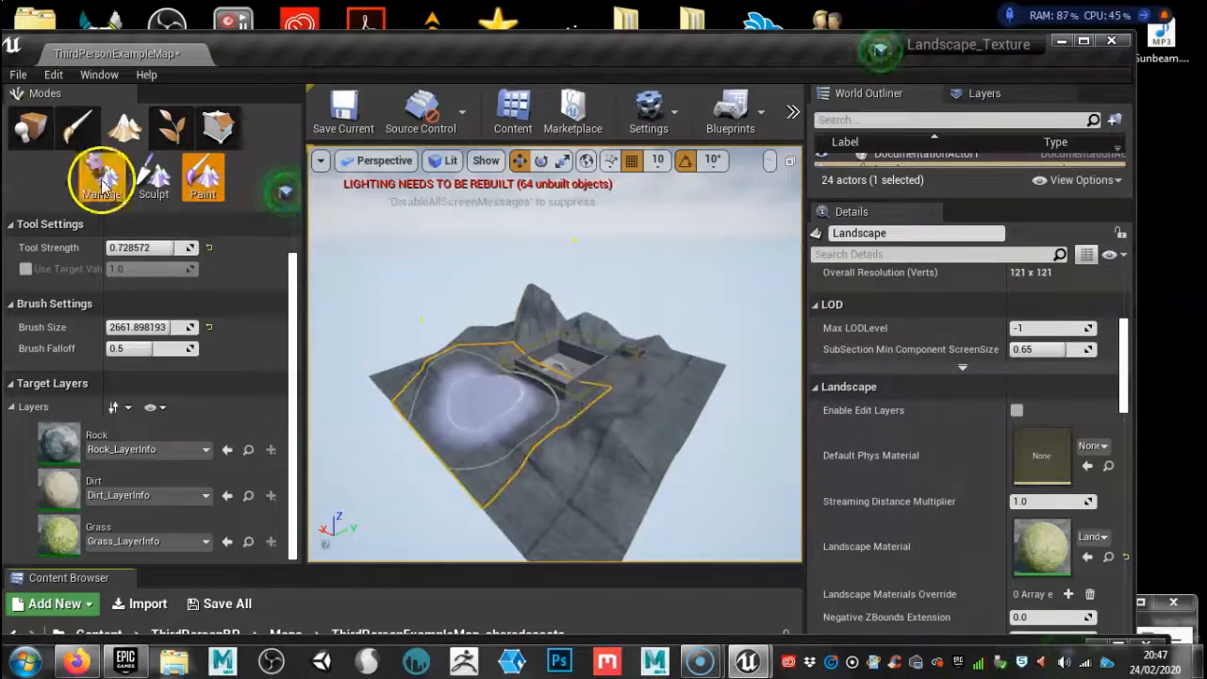
click(33, 127)
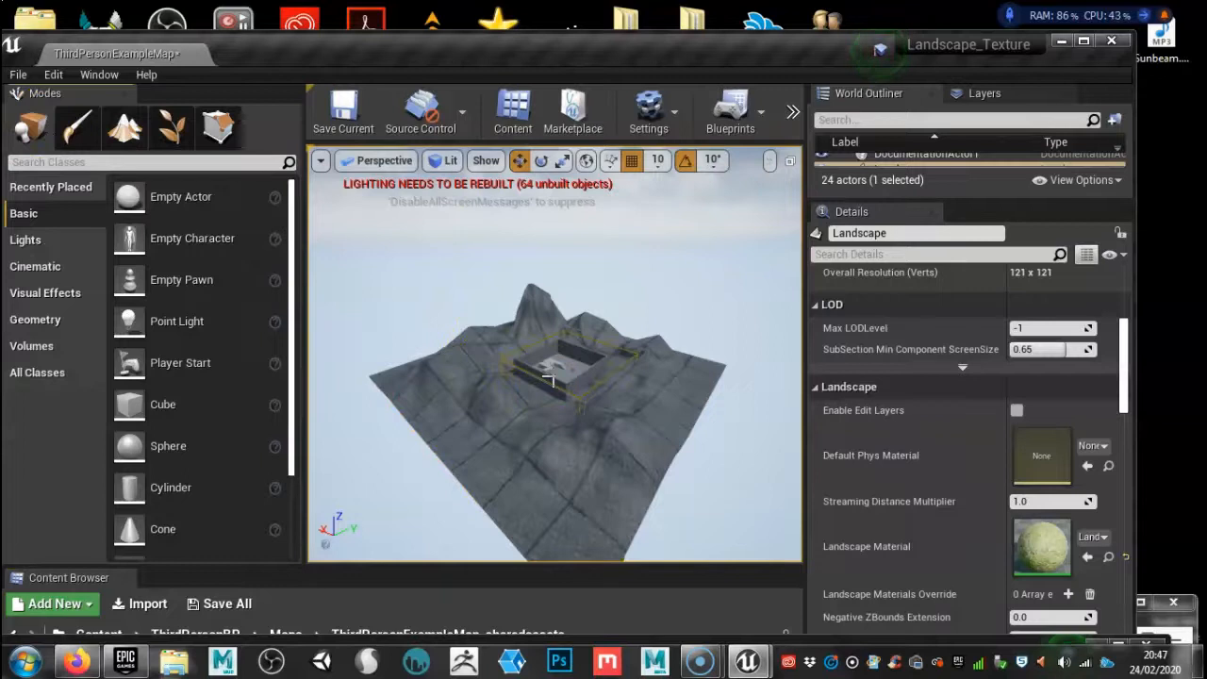
click(583, 350)
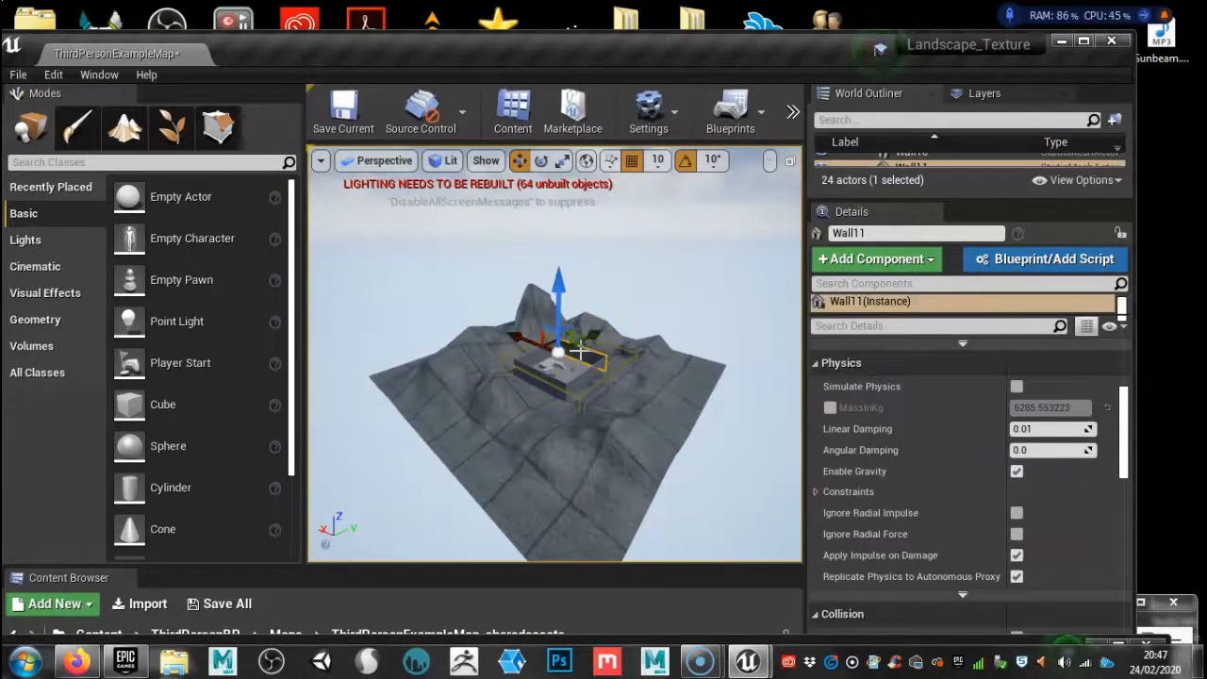
key(Delete)
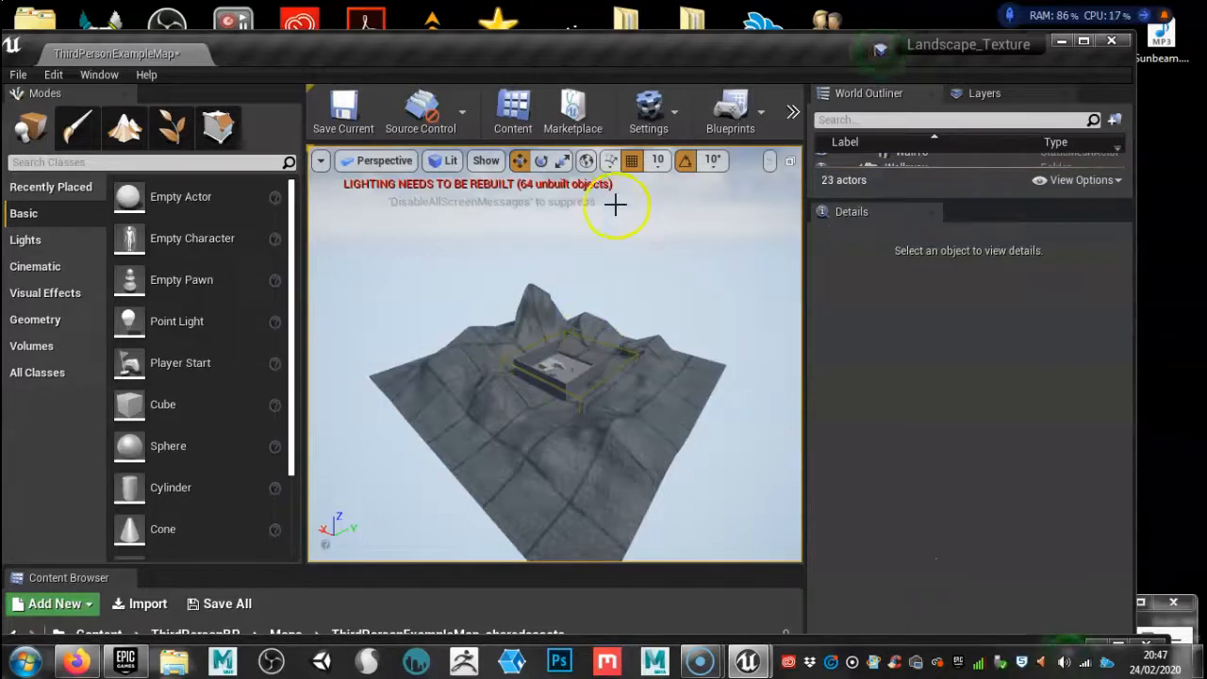
Step: Play the level, dismiss the Windows activation notice, and enlarge the game view to full window with character control
click(791, 113)
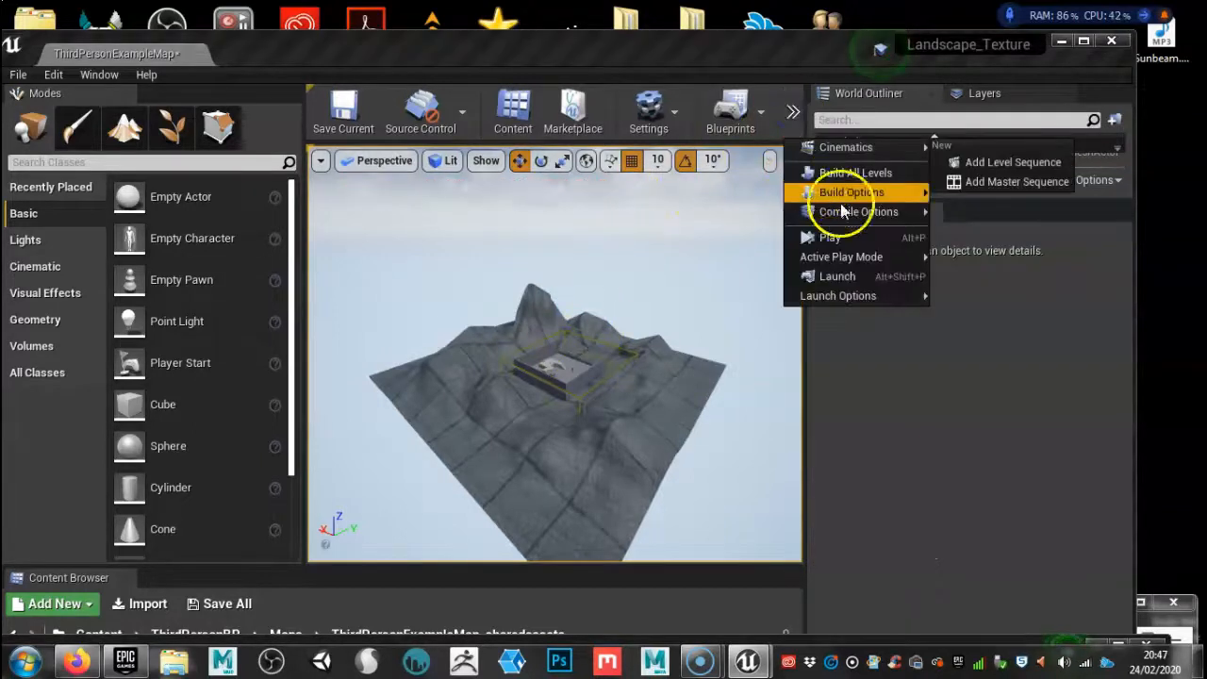
click(851, 237)
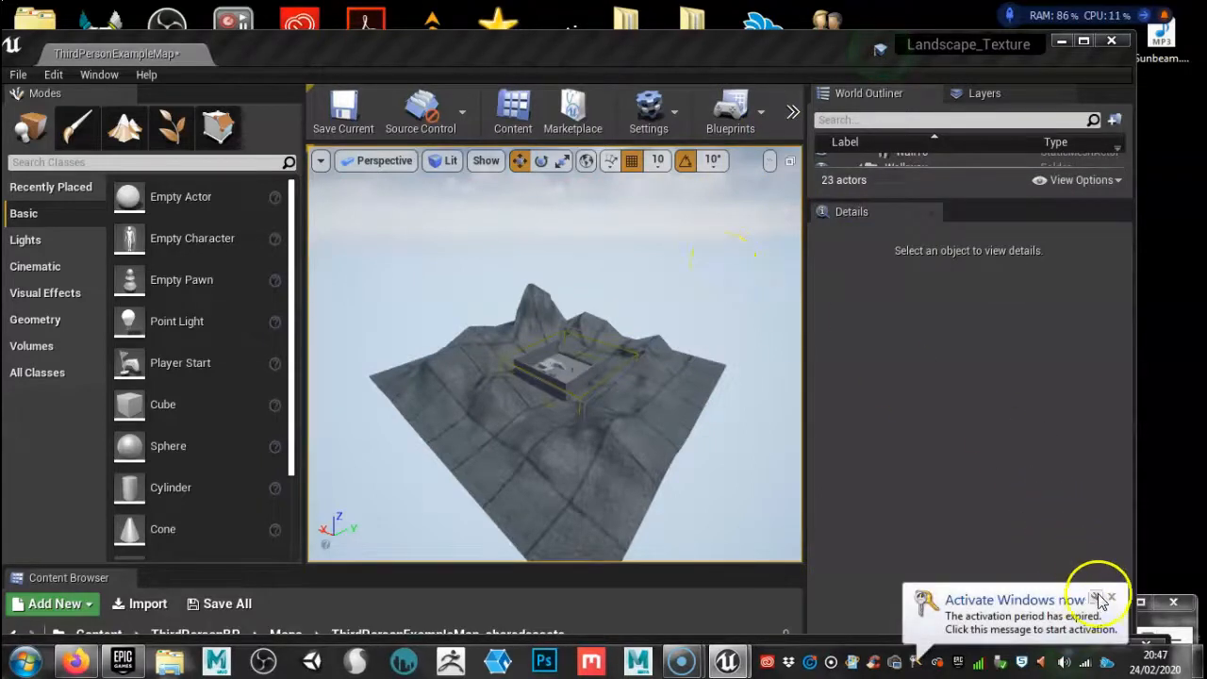
click(1110, 597)
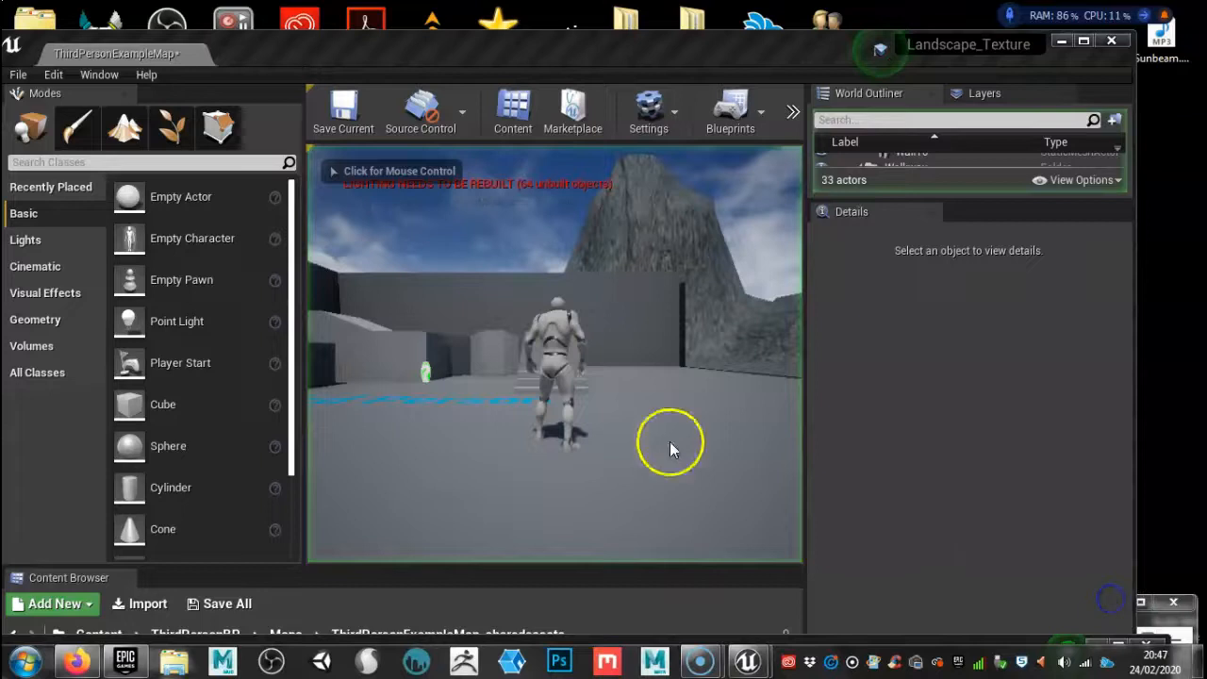
click(635, 380)
key(F11)
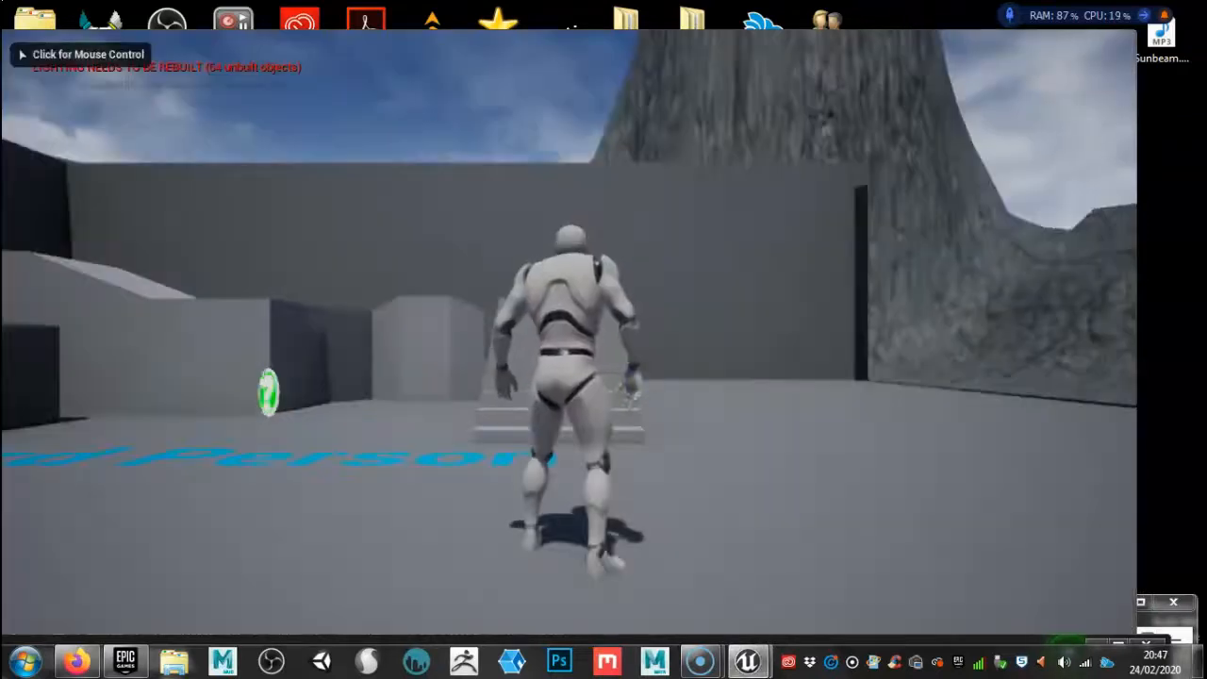
click(636, 381)
Step: Run the character out of the arena and over the hills to examine the rock texture, and end the play session
key(w)
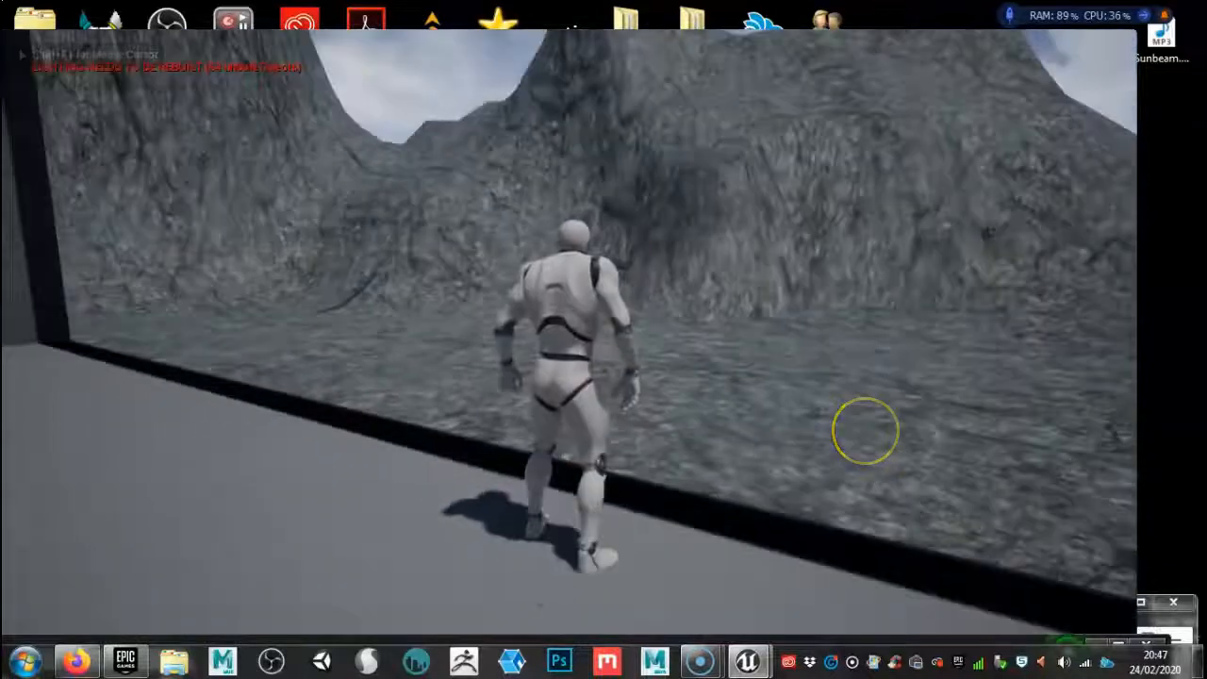
key(w)
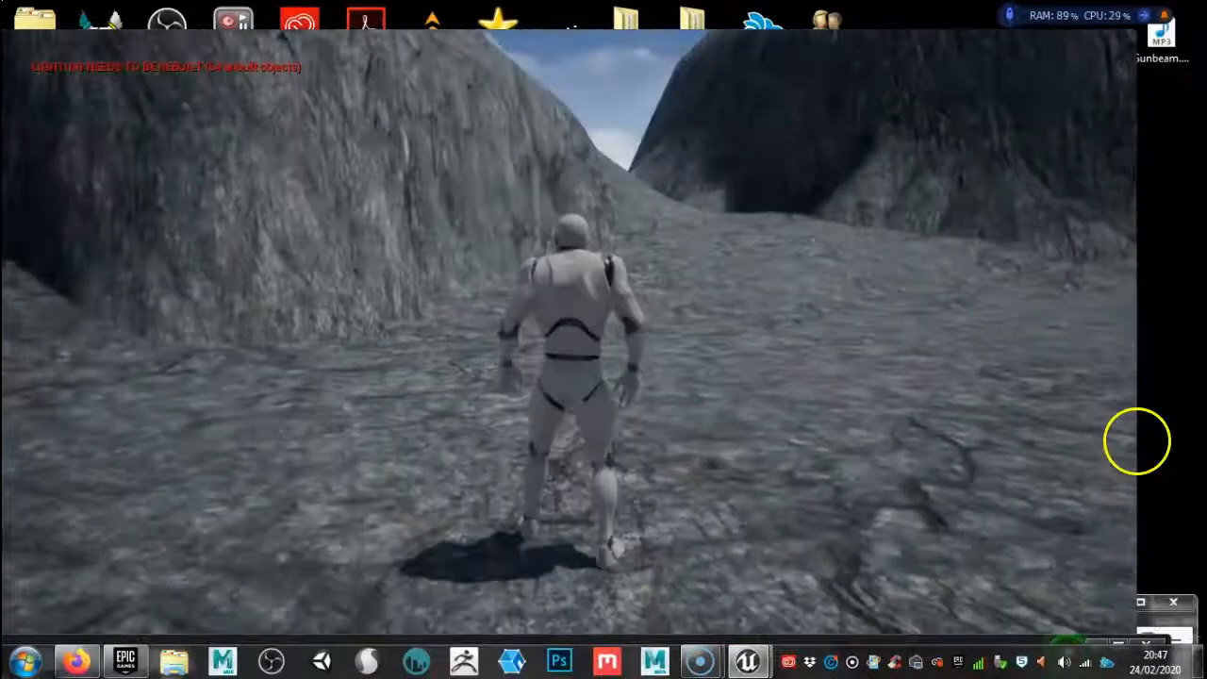
key(w)
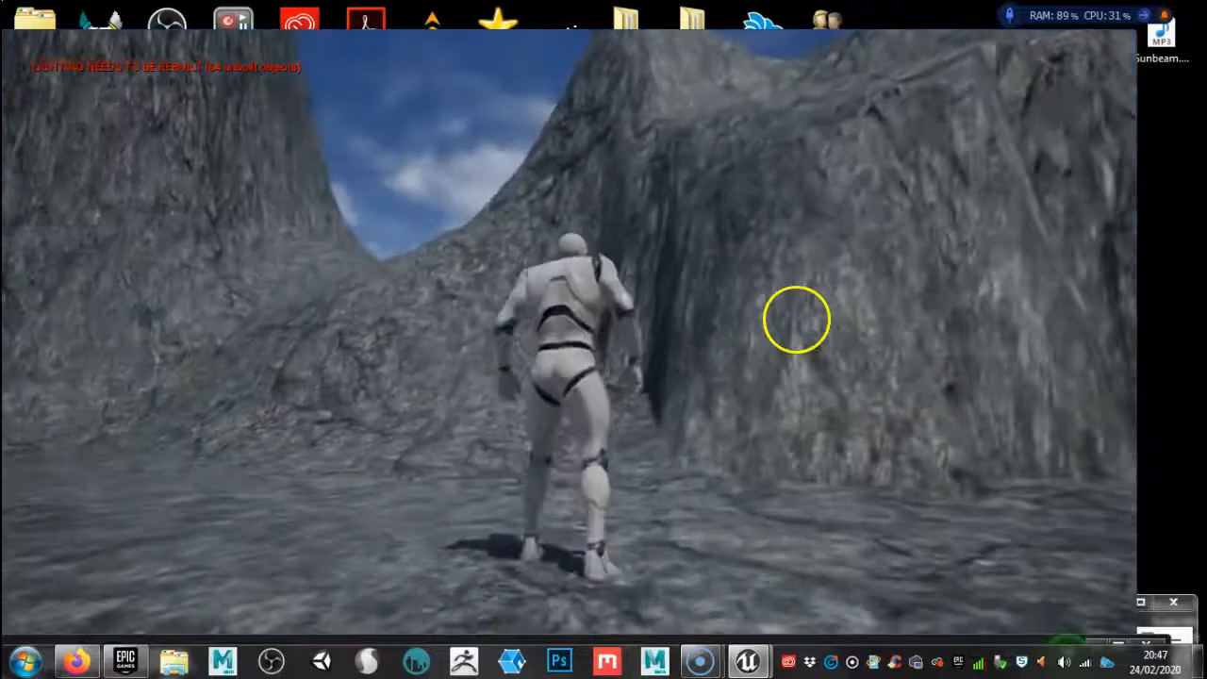
key(w)
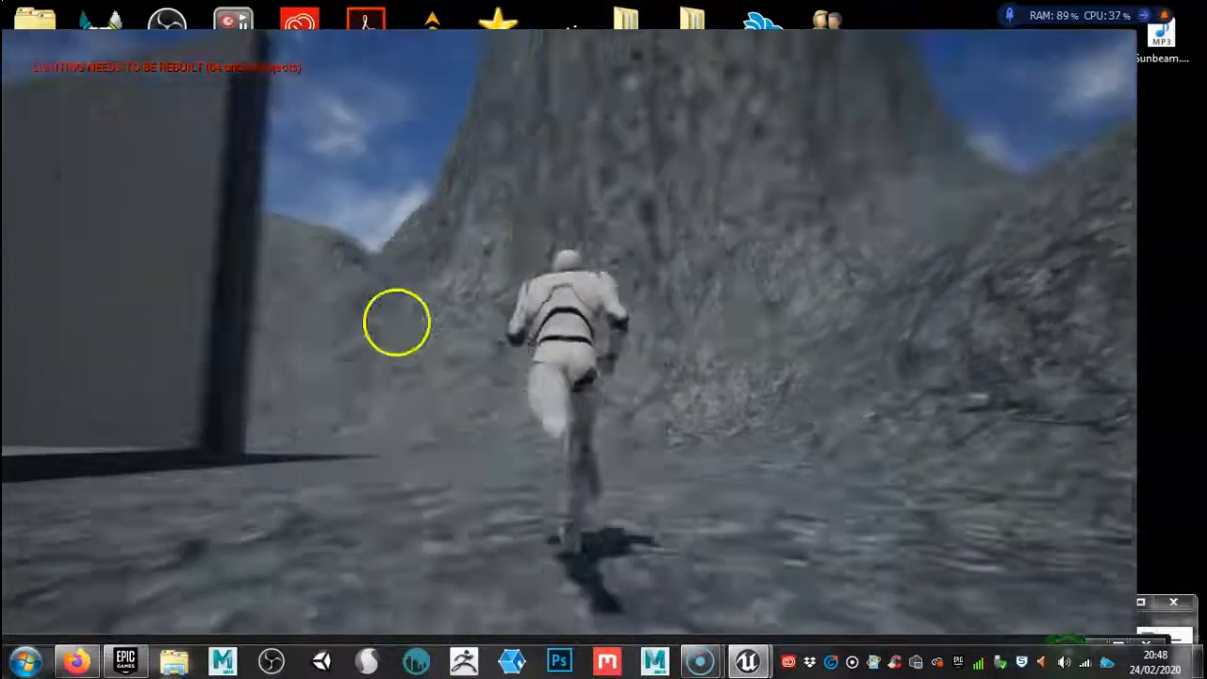
key(w)
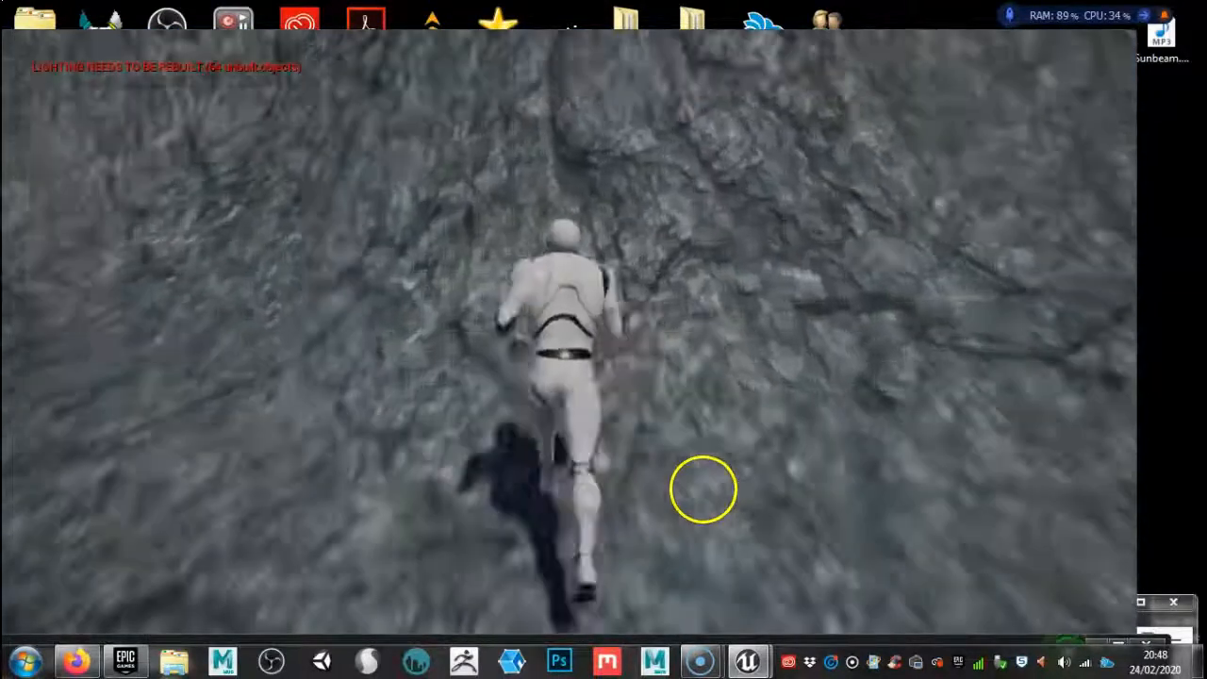
key(w)
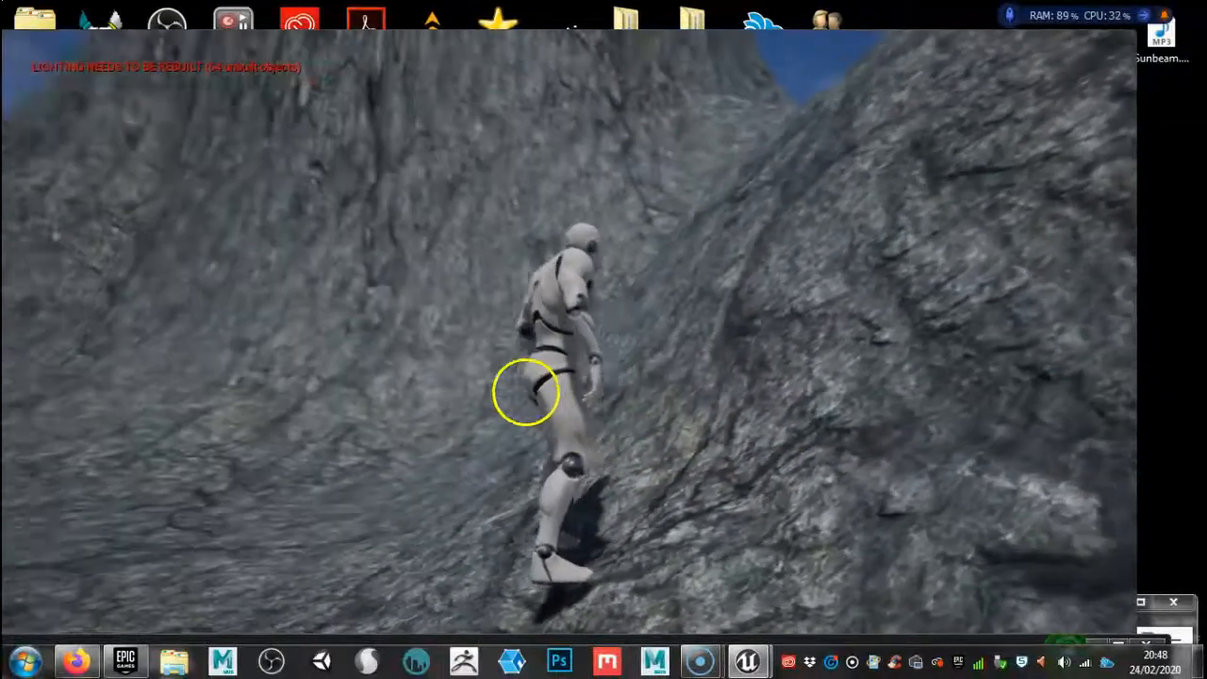
key(w)
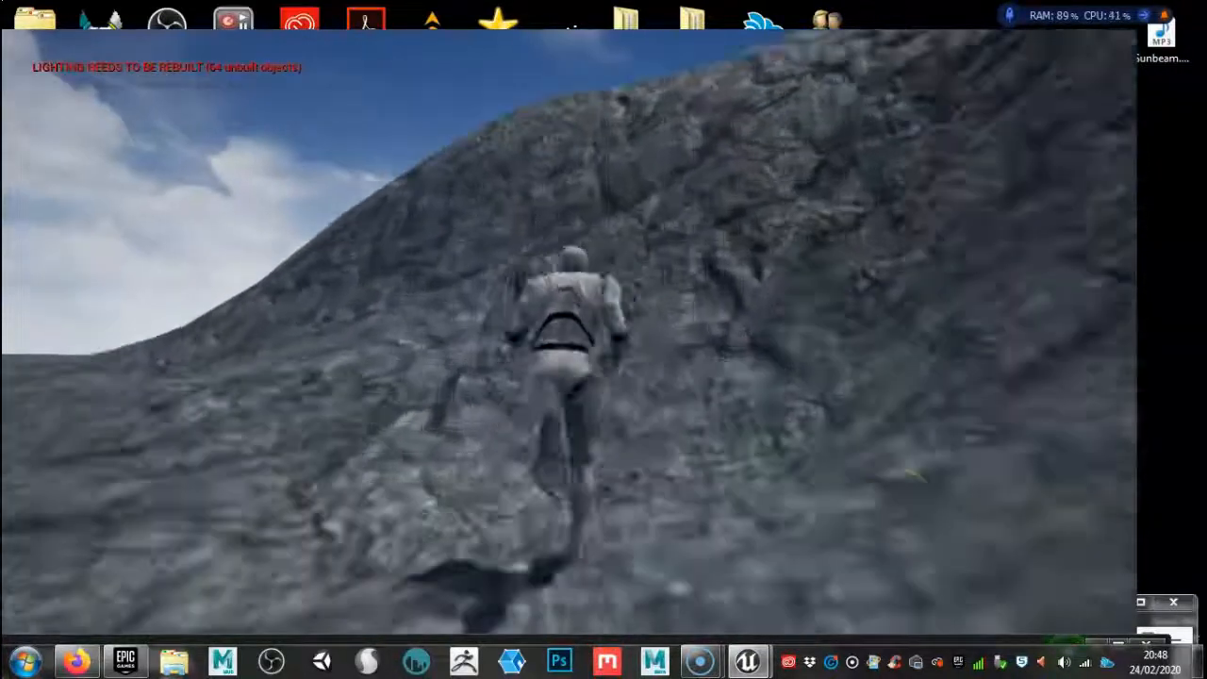
key(w)
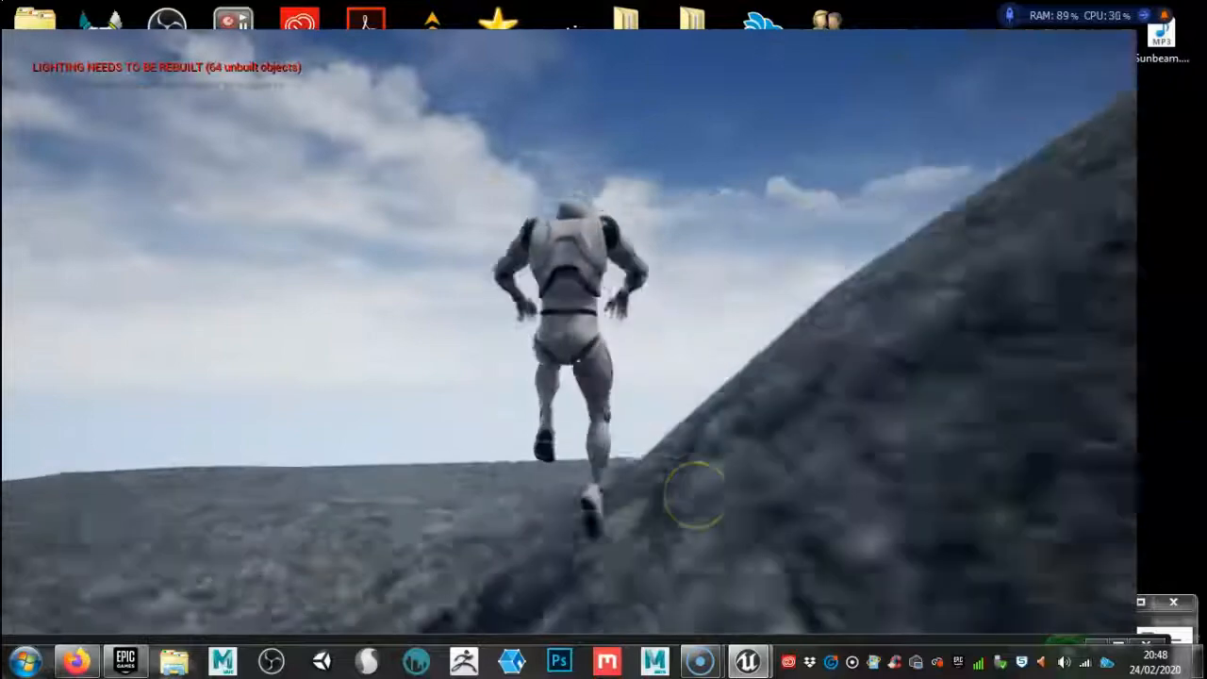
key(w)
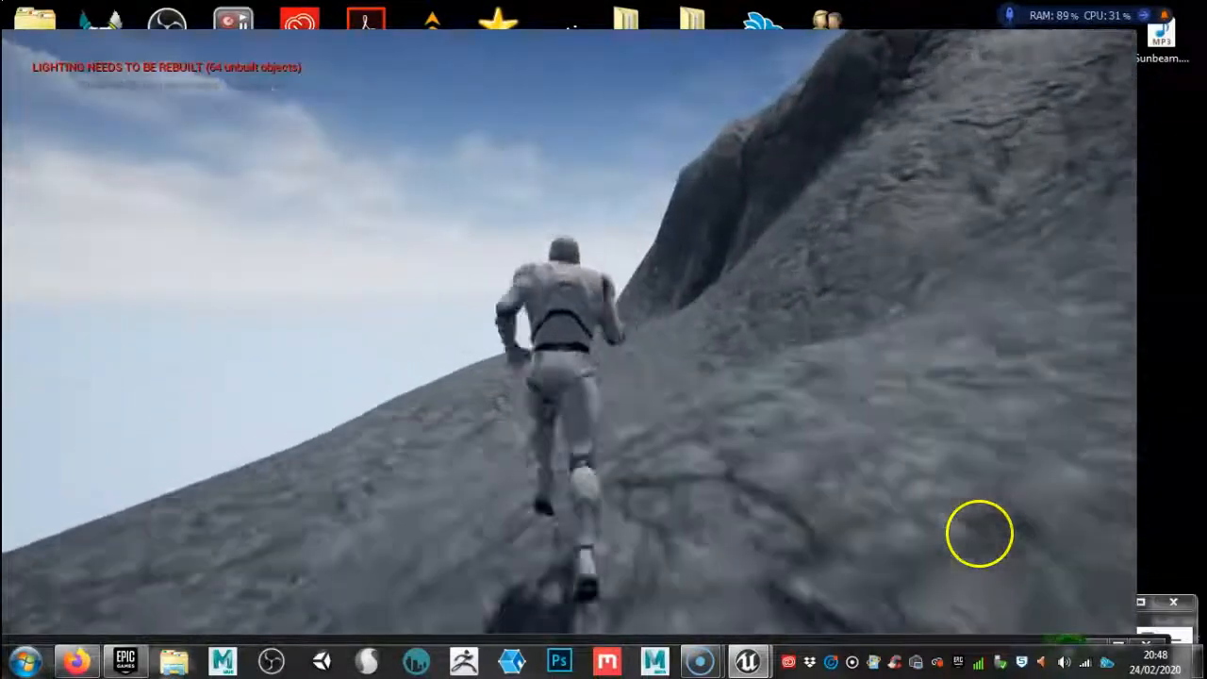
key(w)
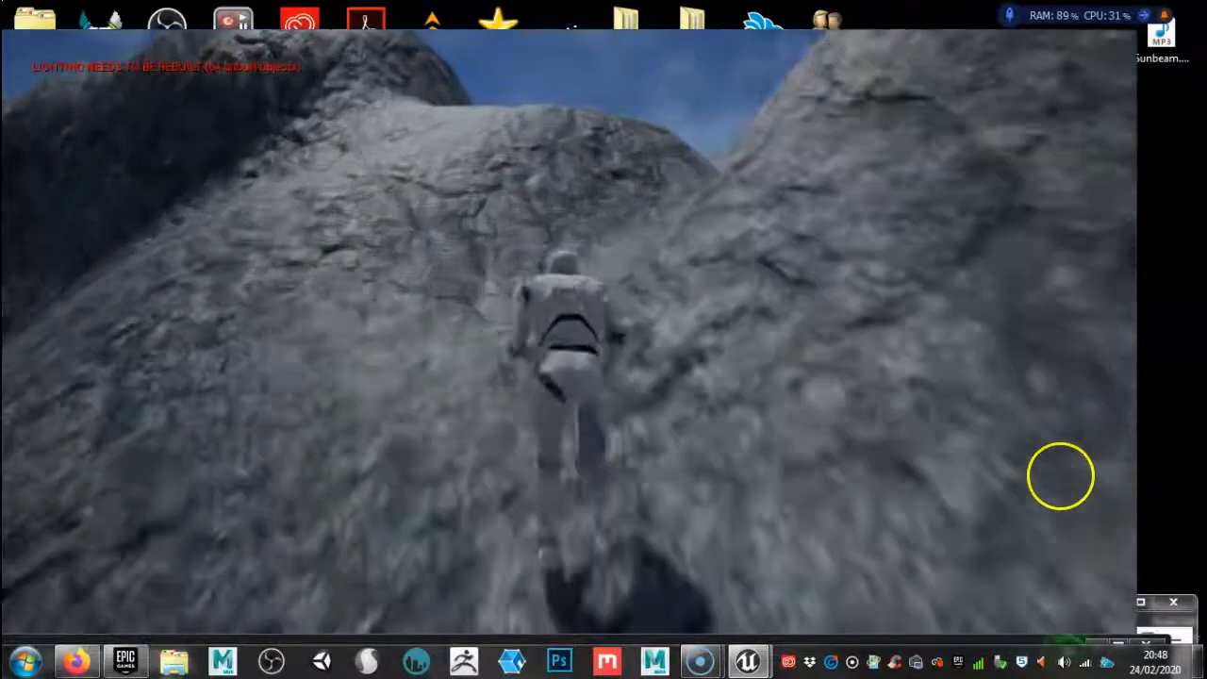
key(w)
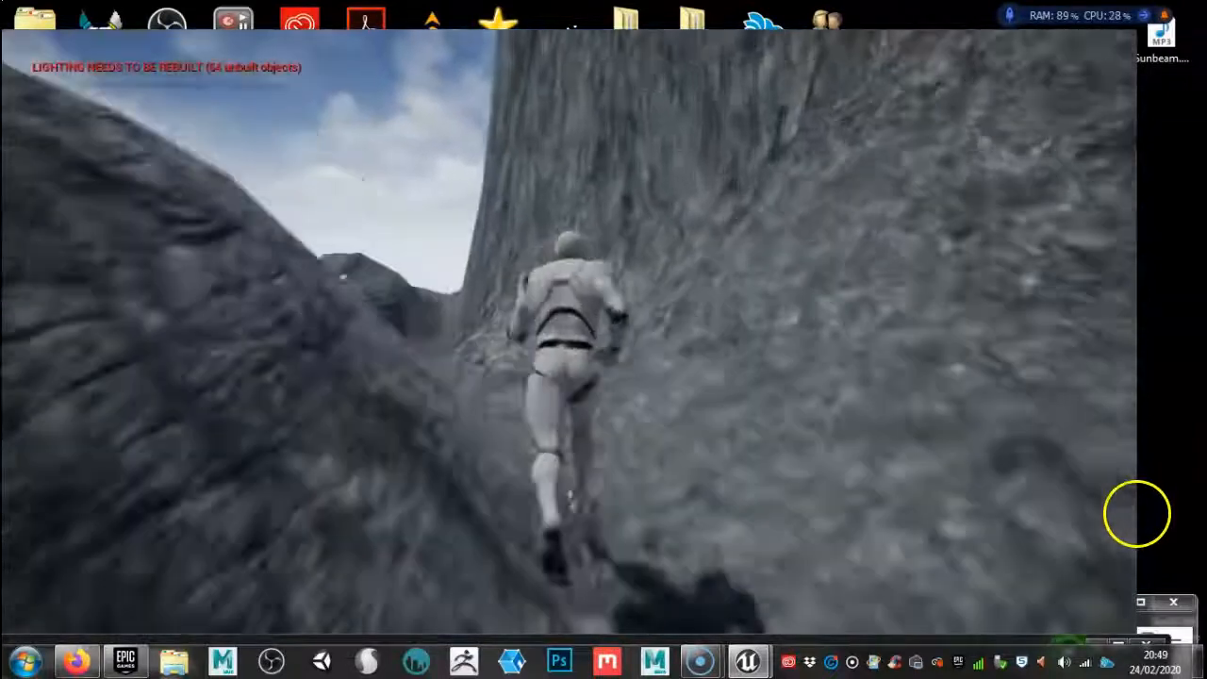
key(w)
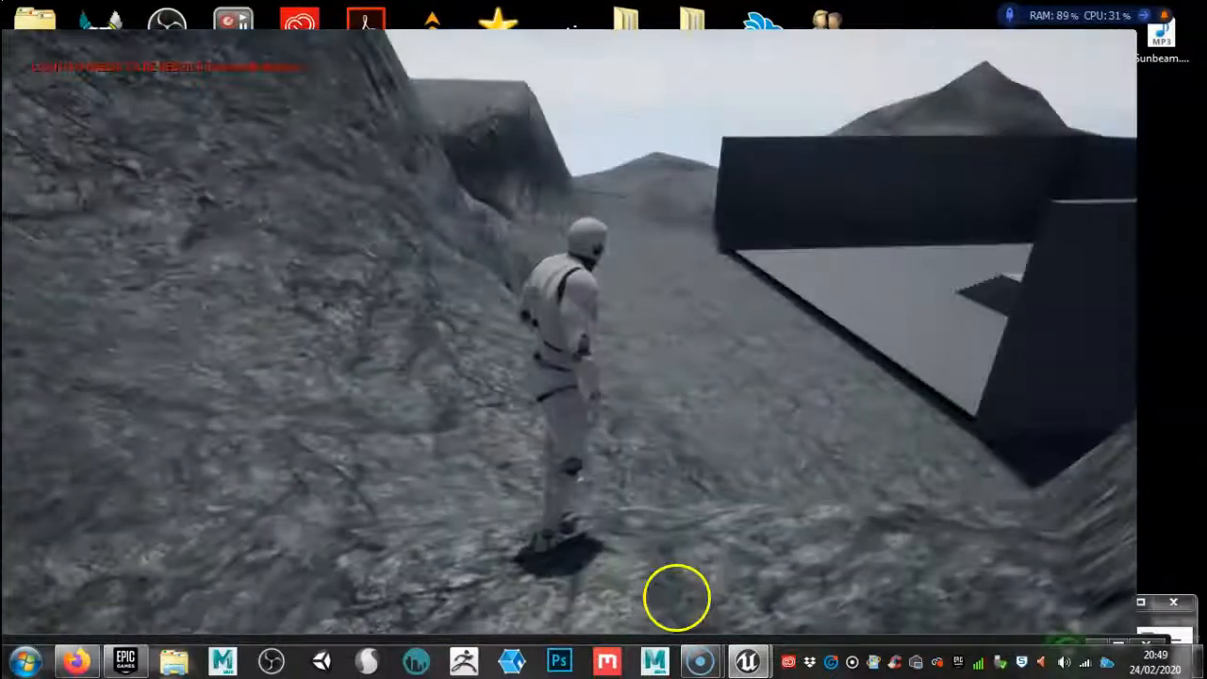
key(w)
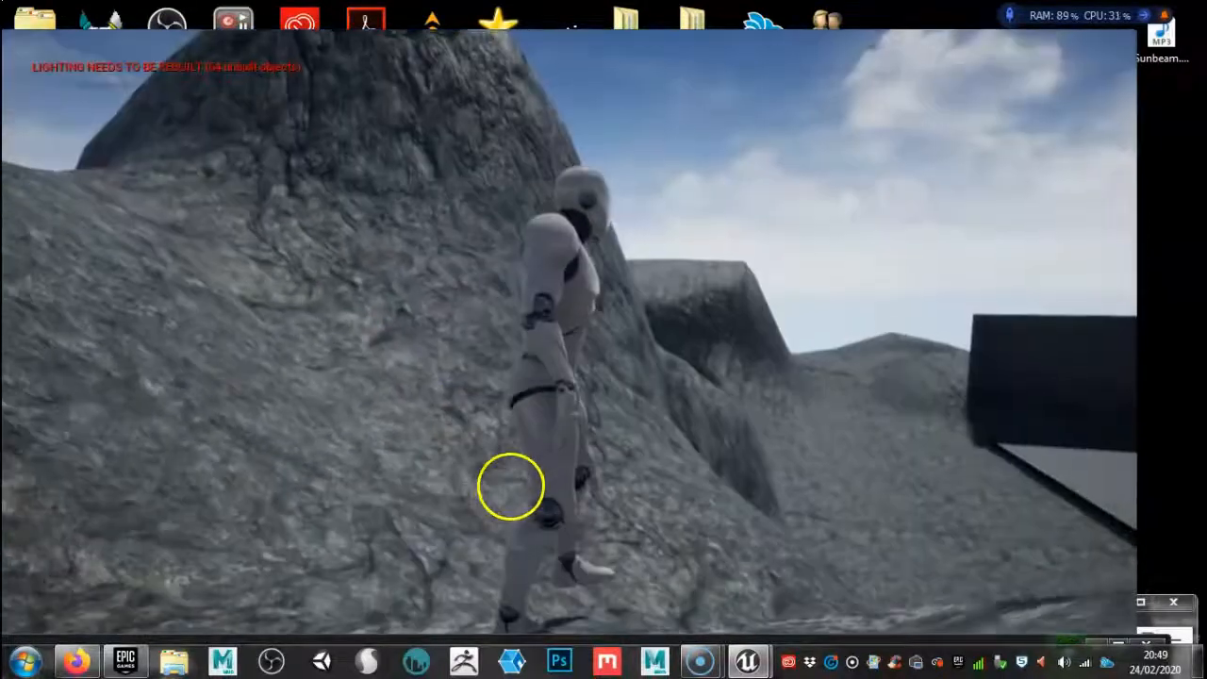
key(Escape)
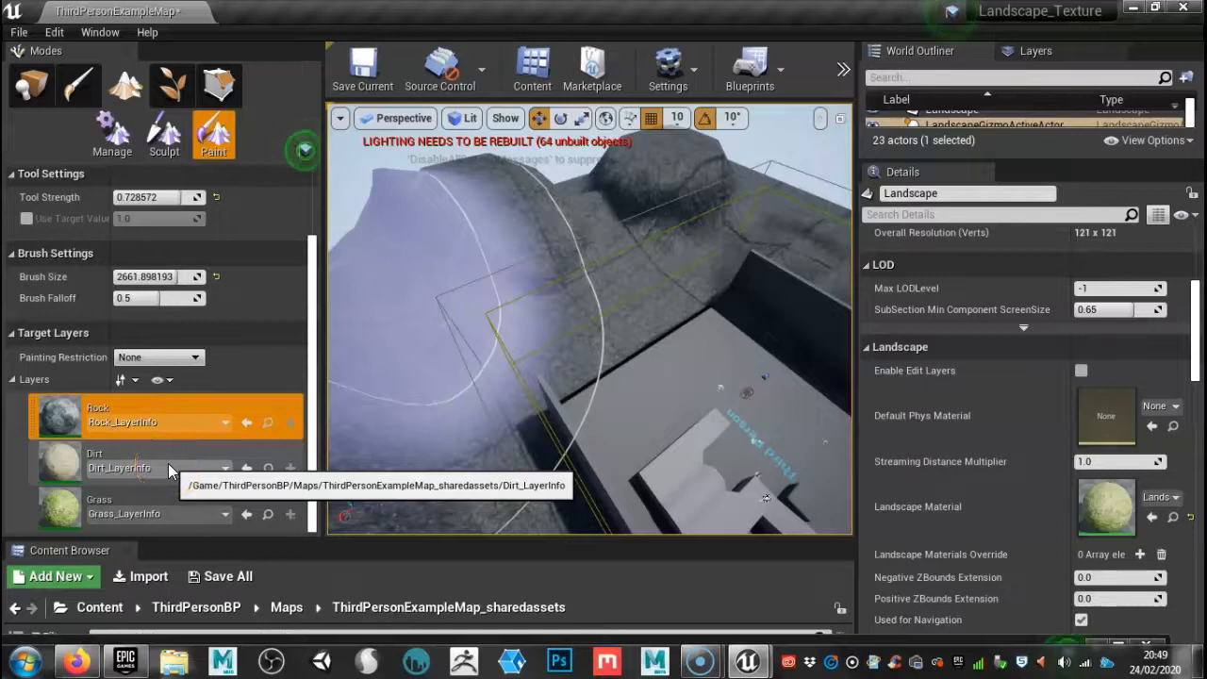
Step: Select the Dirt target layer and set the paint tool strength to about 0.195 and the brush size to about 639
click(45, 476)
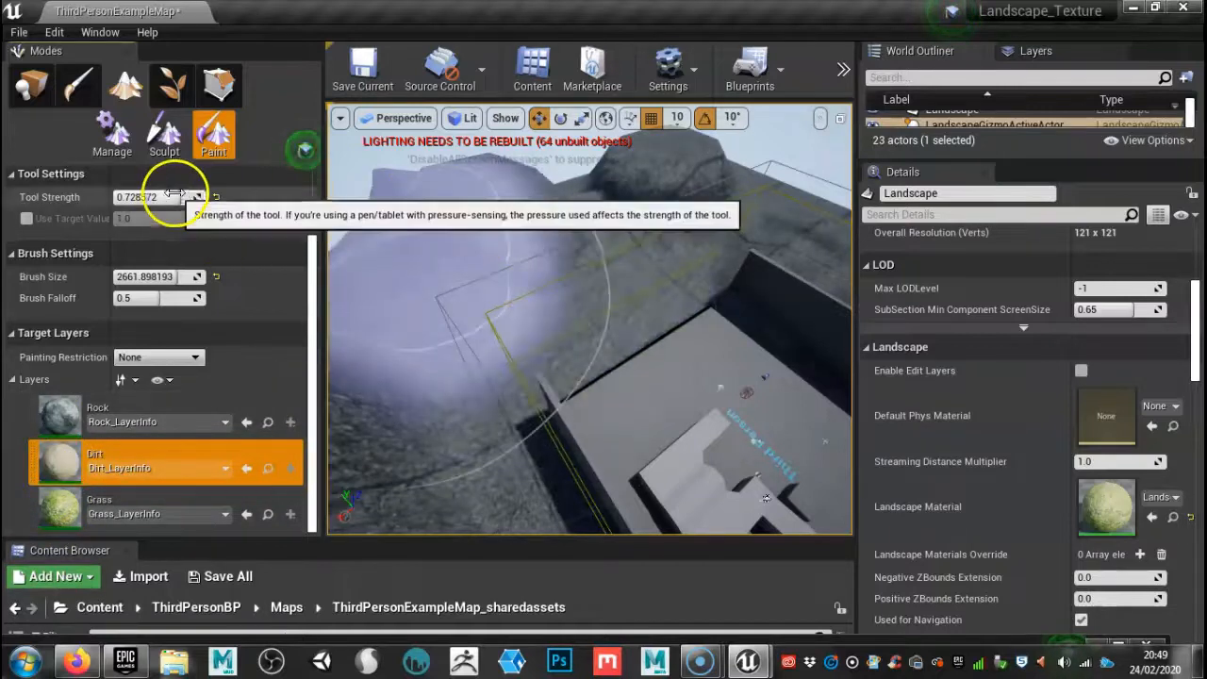
drag(175, 196, 167, 197)
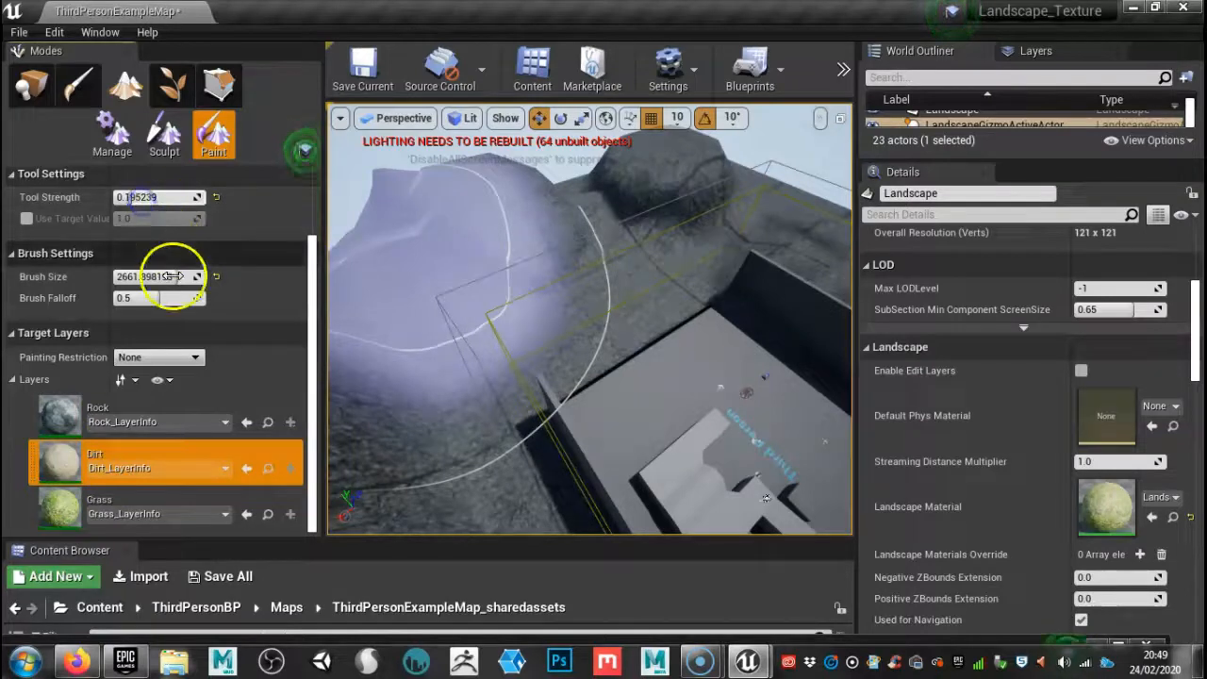
drag(175, 276, 137, 274)
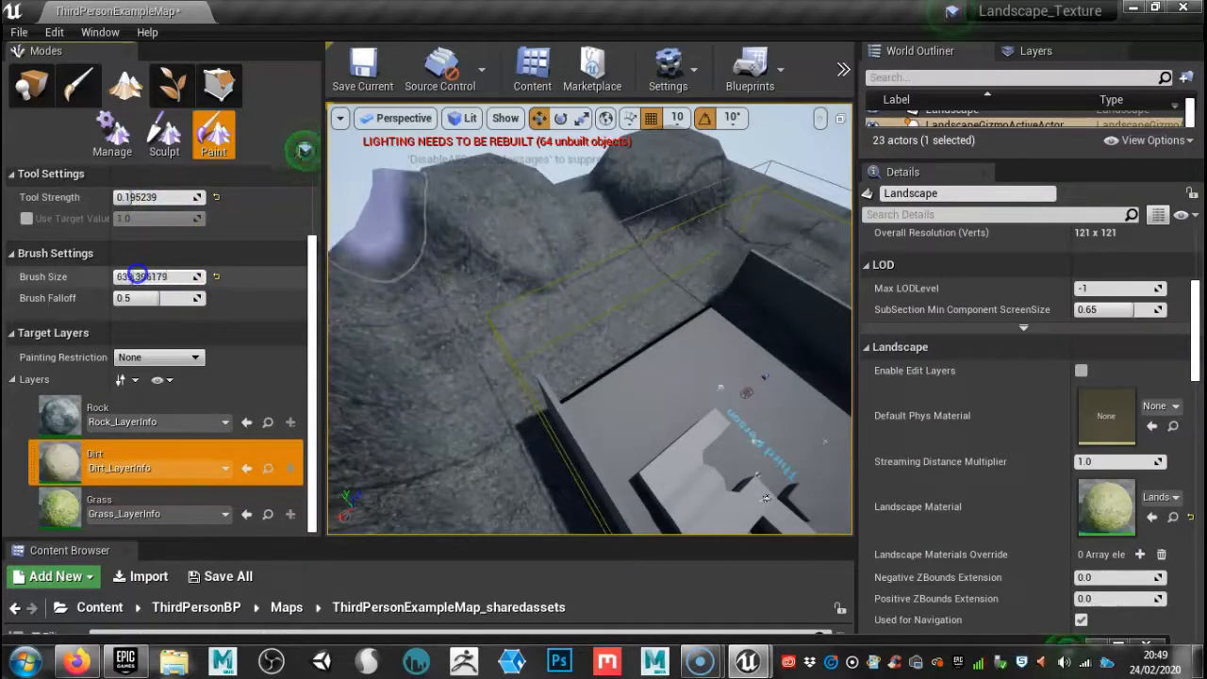
Step: Paint a patch of Dirt on the rocky slope just outside the arena's open side
alt+drag(555, 275, 547, 220)
alt+right_drag(571, 269, 598, 274)
mouse_move(598, 275)
alt+mouse_down()
mouse_move(501, 314)
mouse_move(484, 296)
mouse_move(525, 291)
alt+mouse_up()
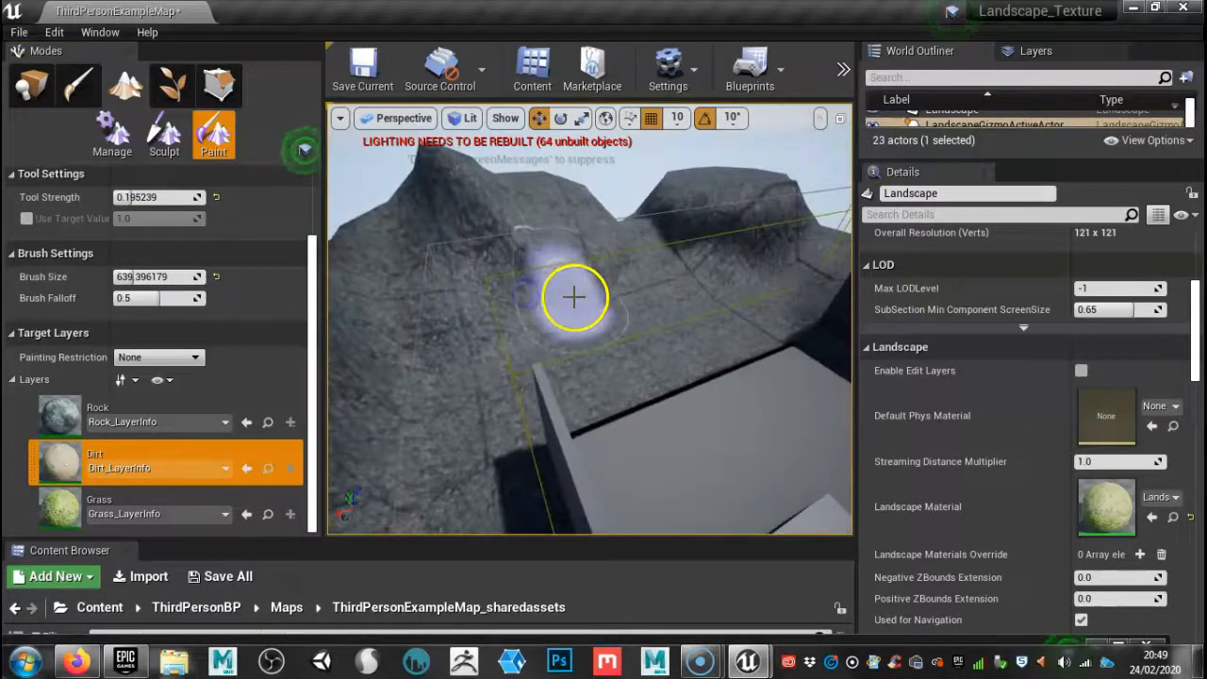
click(538, 312)
click(807, 291)
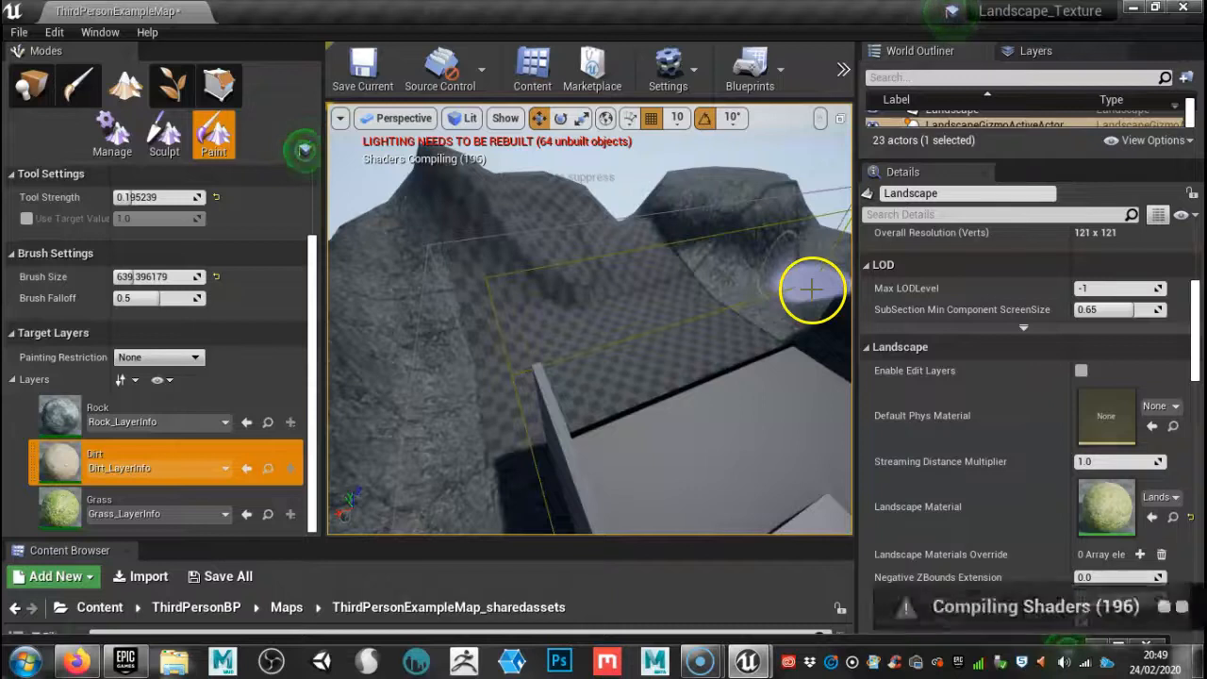
mouse_move(807, 291)
mouse_down()
mouse_move(730, 280)
mouse_move(722, 294)
mouse_move(710, 246)
mouse_move(679, 304)
mouse_move(532, 295)
mouse_move(553, 275)
mouse_up()
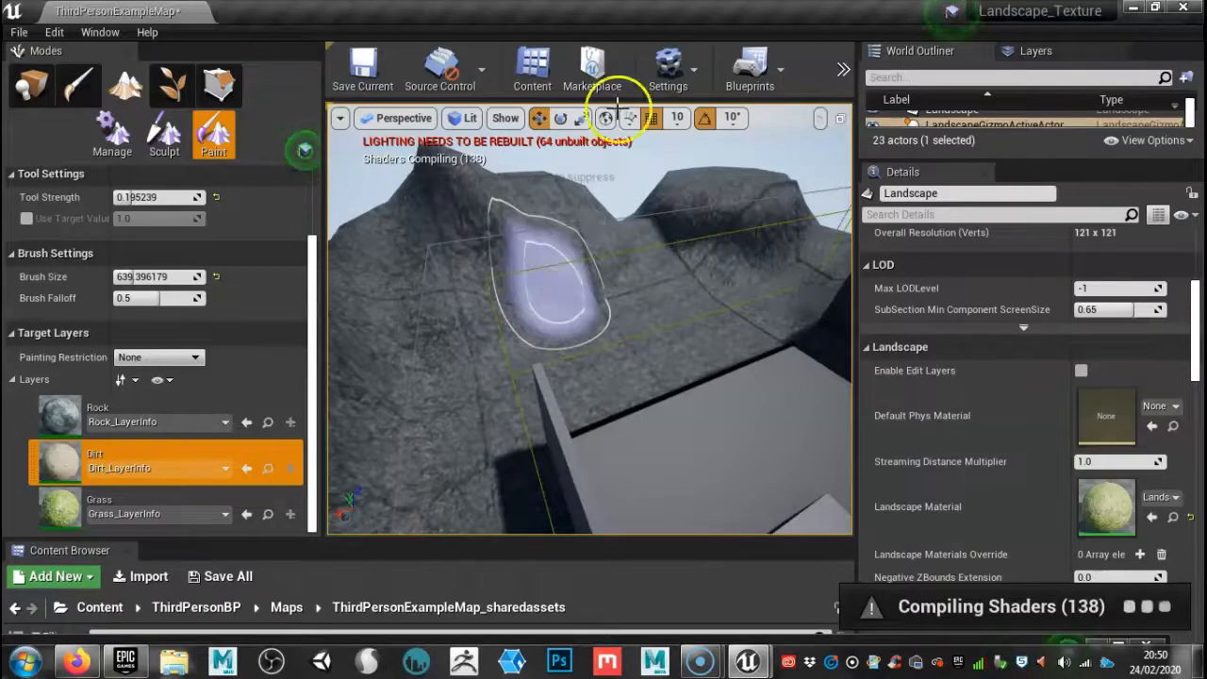
drag(560, 296, 573, 299)
mouse_move(573, 299)
right_down()
mouse_move(606, 315)
mouse_move(576, 320)
right_up()
mouse_move(576, 321)
mouse_down()
mouse_move(623, 262)
mouse_move(754, 238)
mouse_up()
right_drag(754, 239, 687, 242)
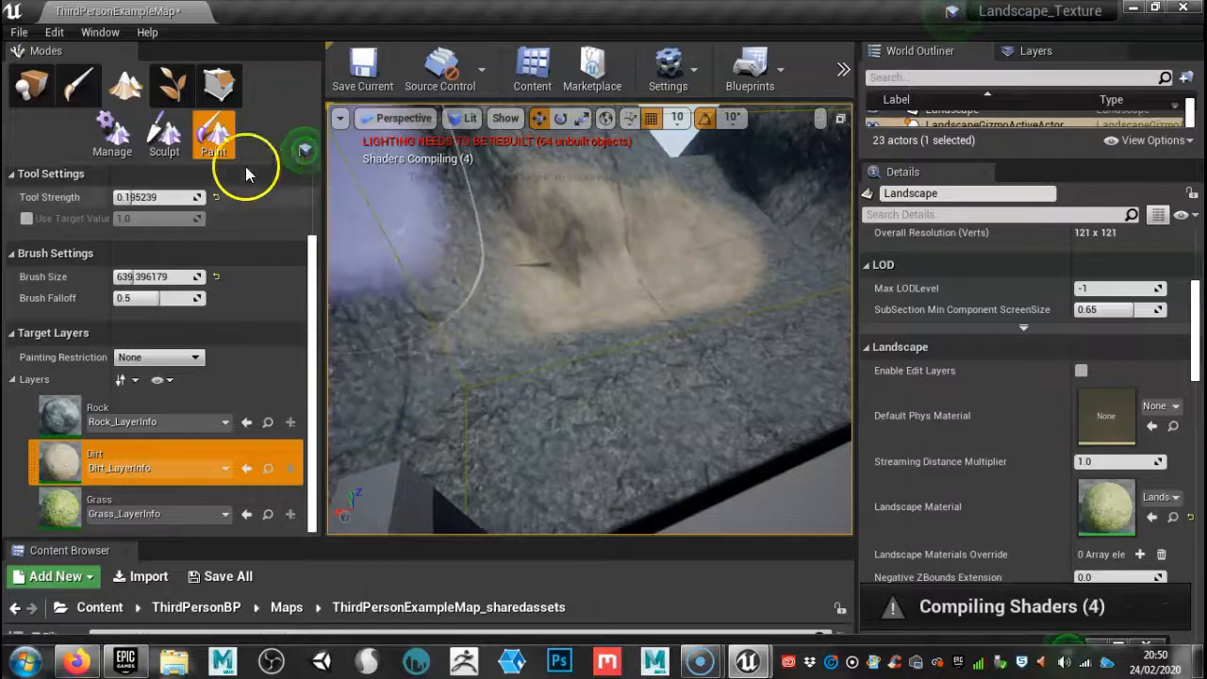
Step: Set the paint tool strength to about 0.09 and widen the Dirt patch across the slope beside the arena
click(132, 196)
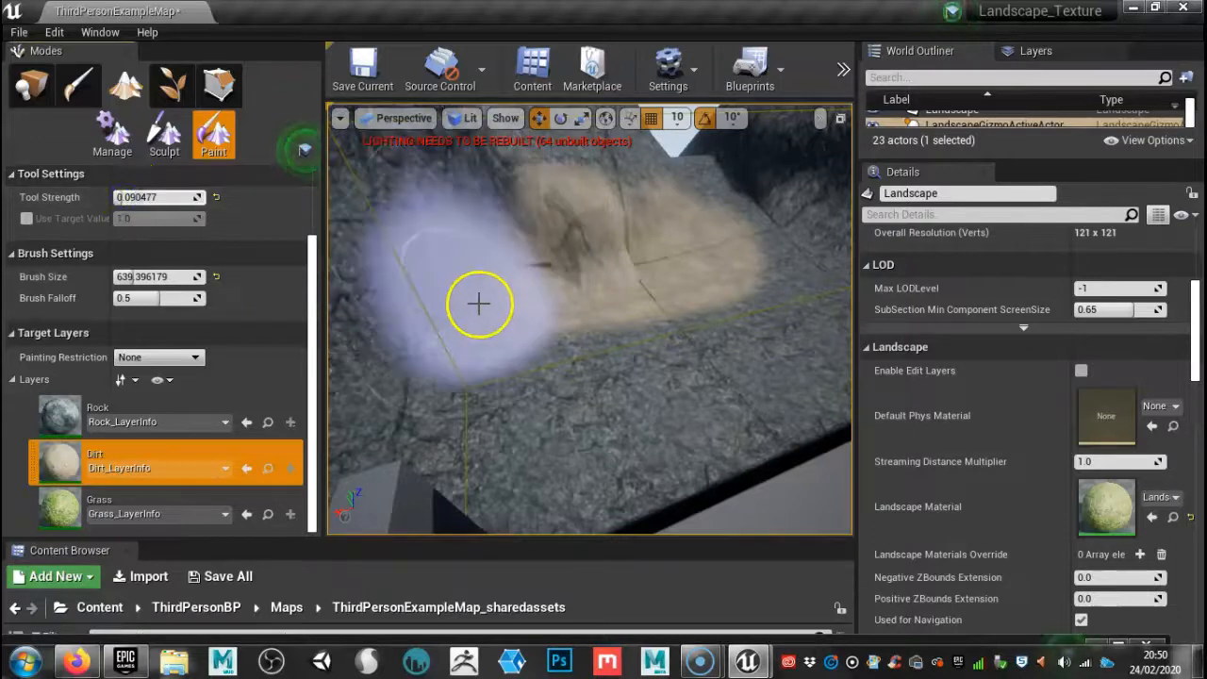
mouse_move(439, 331)
mouse_down()
mouse_move(388, 364)
mouse_move(552, 332)
mouse_move(593, 356)
mouse_move(786, 280)
mouse_move(598, 380)
mouse_move(781, 315)
mouse_move(786, 216)
mouse_move(746, 261)
mouse_up()
scroll(745, 260, down, 1)
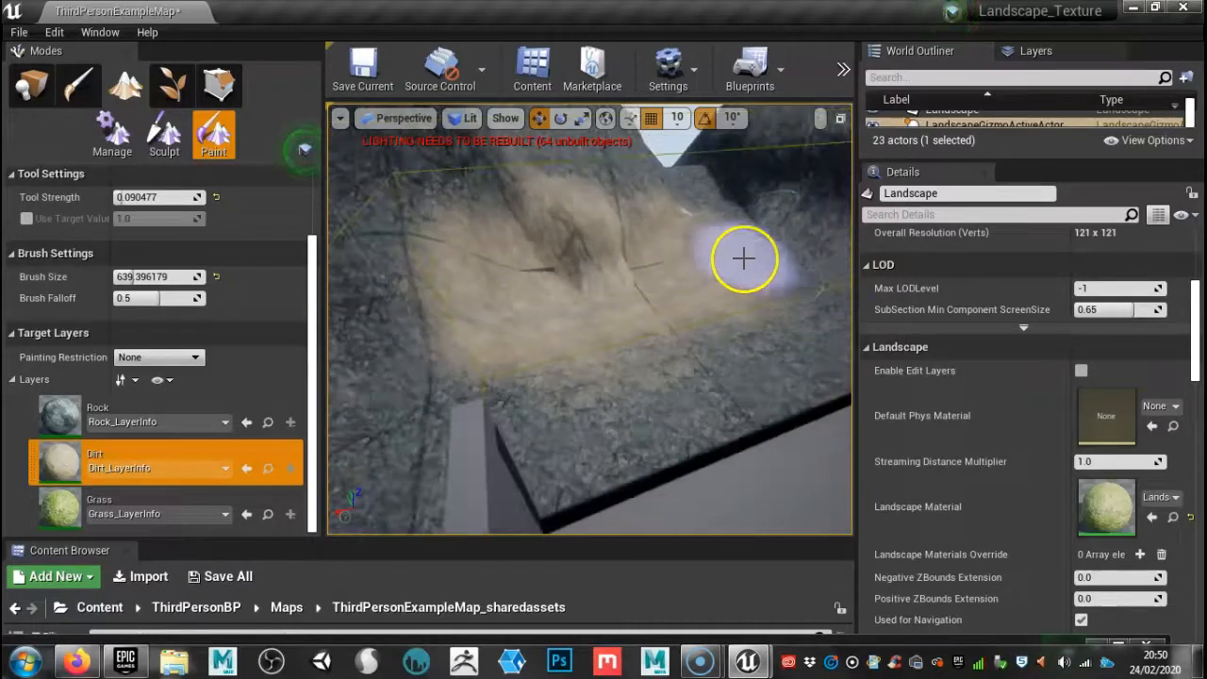
right_drag(776, 286, 836, 290)
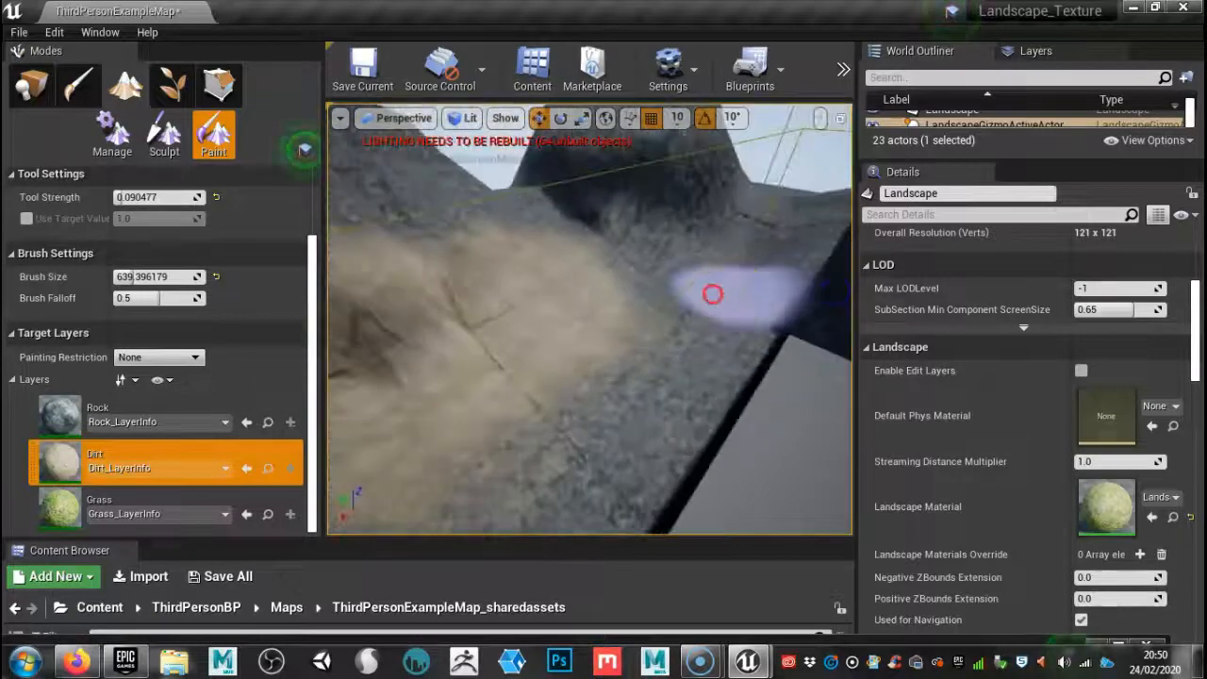
Step: Extend the Dirt as a continuous strip along the ground around the arena's outer edge
scroll(710, 293, down, 6)
scroll(581, 296, up, 5)
right_drag(698, 300, 706, 269)
right_drag(736, 349, 727, 290)
drag(595, 312, 620, 291)
mouse_move(771, 302)
right_down()
mouse_move(832, 348)
mouse_move(675, 319)
right_up()
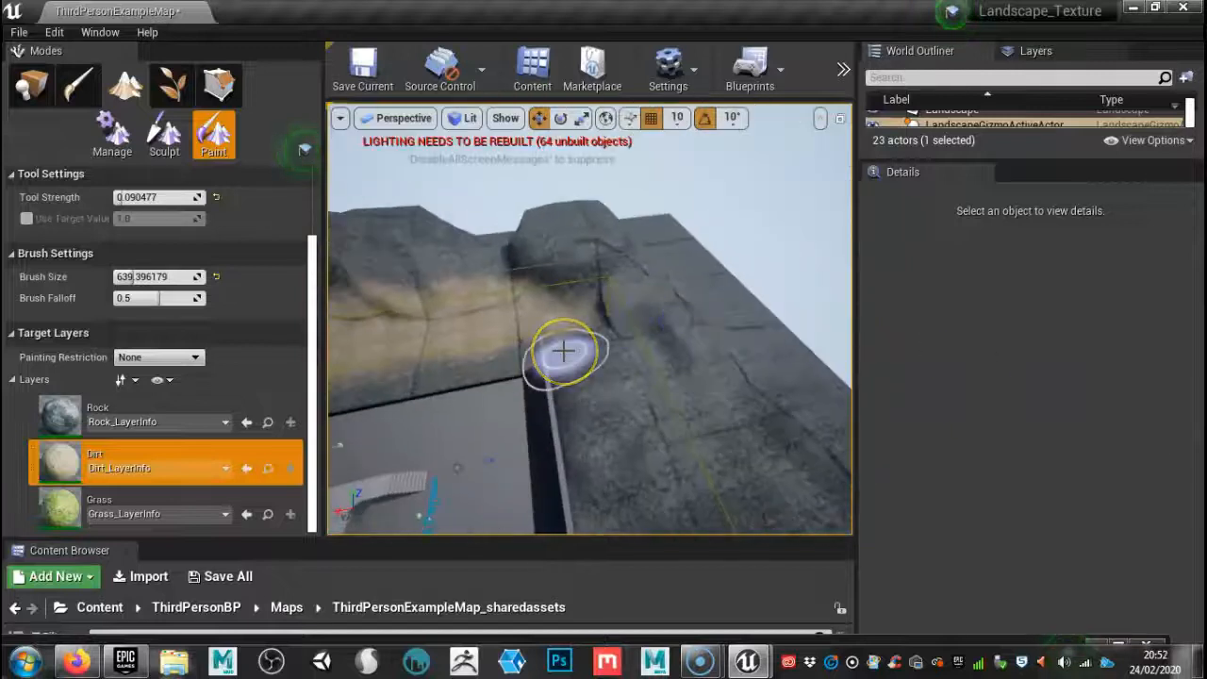
mouse_move(682, 381)
right_down()
mouse_move(576, 409)
mouse_move(343, 310)
mouse_move(481, 313)
right_up()
Step: Select the Grass target layer and paint Grass on the tall peak and the rounded hill behind the arena
click(151, 503)
click(490, 261)
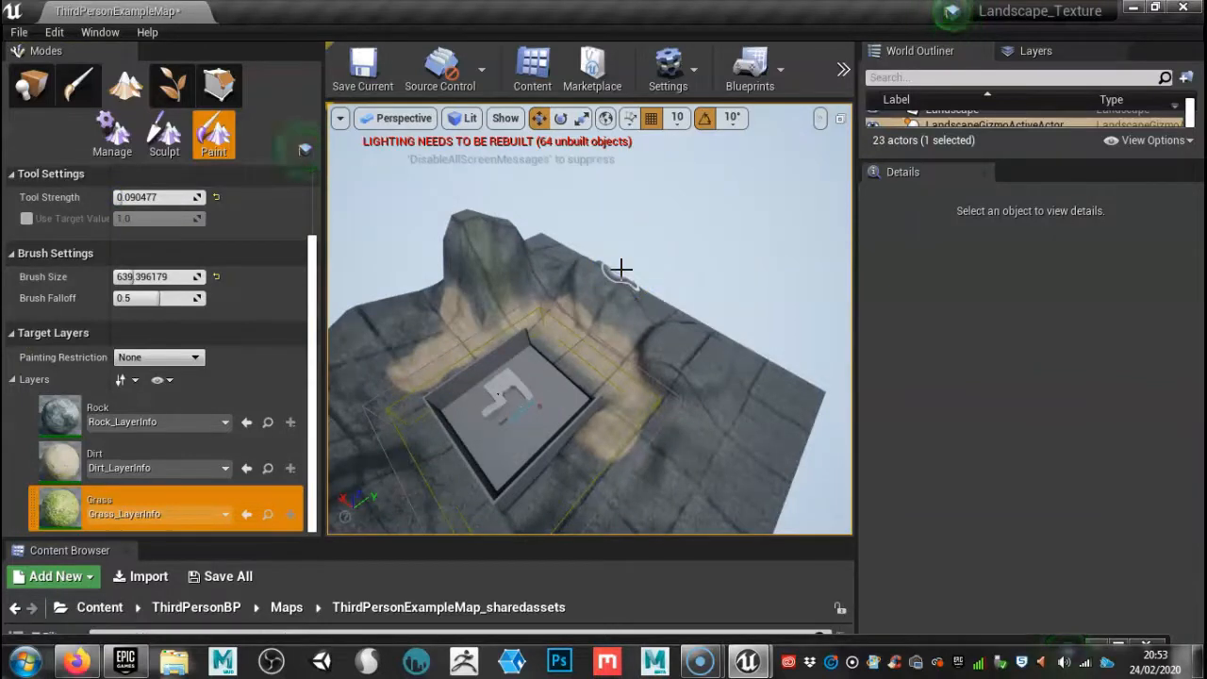
click(693, 350)
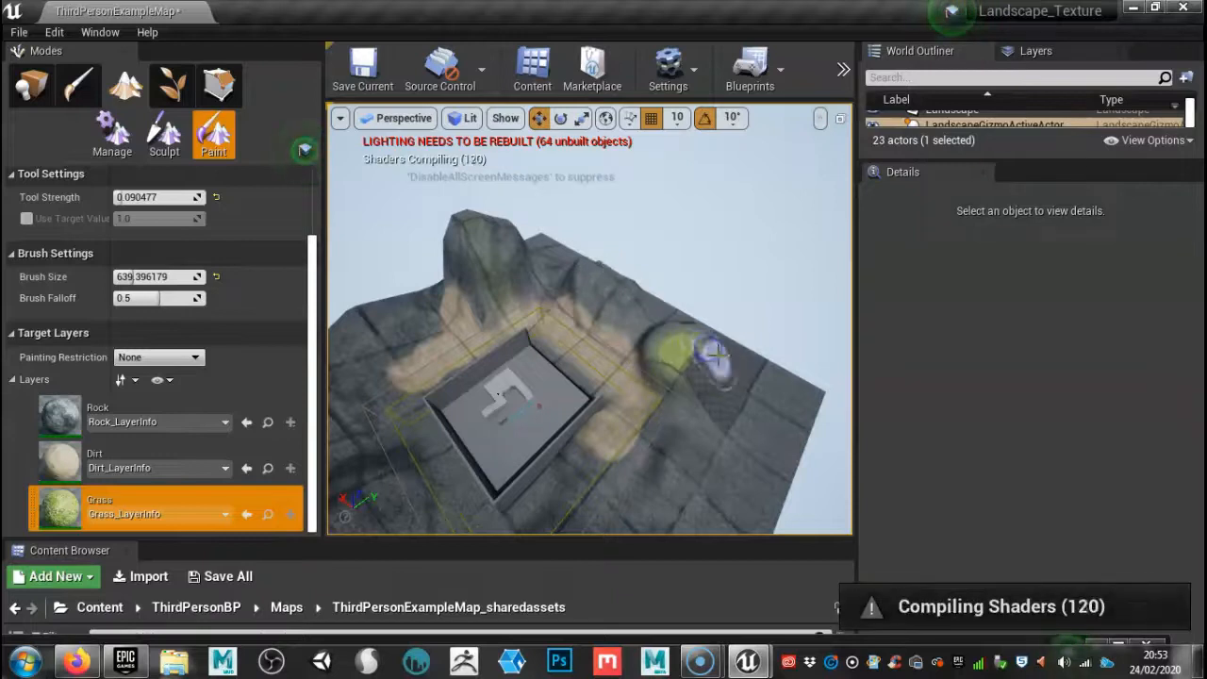
click(493, 232)
alt+drag(469, 251, 562, 296)
alt+right_drag(469, 250, 342, 223)
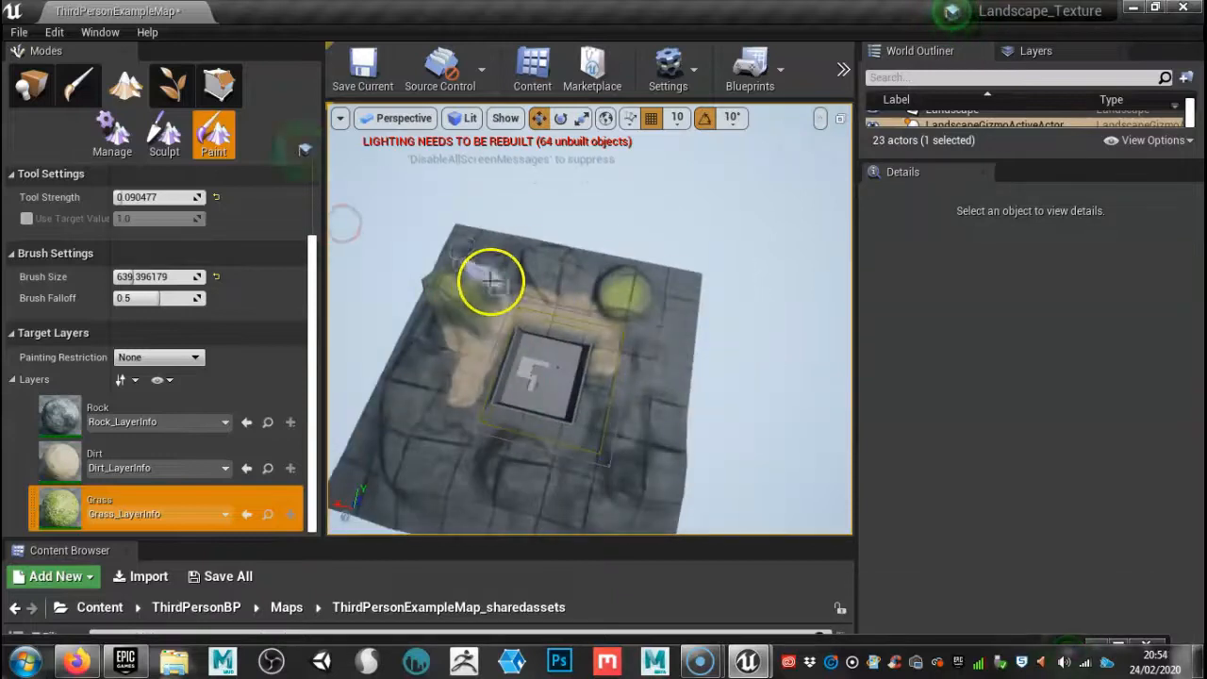
Step: Paint Grass over the rest of the landscape, enlarging the brush to cover the remaining hills and flat terrain
alt+right_drag(503, 293, 613, 321)
click(414, 379)
drag(415, 379, 381, 476)
drag(579, 279, 573, 248)
click(786, 336)
scroll(142, 377, up, 4)
drag(133, 385, 141, 387)
mouse_move(655, 273)
mouse_down()
mouse_move(547, 245)
mouse_move(507, 216)
mouse_move(444, 337)
mouse_move(443, 451)
mouse_move(463, 512)
mouse_move(582, 437)
mouse_move(662, 453)
mouse_move(689, 437)
mouse_move(588, 439)
mouse_move(553, 512)
mouse_move(751, 410)
mouse_move(625, 420)
mouse_move(603, 509)
mouse_up()
Step: Reduce the brush size to about 374 and paint the Rock layer onto the steep slopes facing the arena
scroll(161, 424, down, 2)
click(94, 462)
mouse_move(644, 403)
alt+mouse_down()
mouse_move(574, 261)
mouse_move(614, 310)
mouse_move(527, 368)
mouse_move(650, 205)
mouse_move(604, 217)
mouse_move(603, 242)
mouse_move(534, 323)
alt+mouse_up()
key(bracketleft)
key(bracketleft)
mouse_move(660, 372)
alt+mouse_down()
mouse_move(598, 349)
mouse_move(559, 398)
alt+mouse_up()
mouse_move(637, 386)
alt+mouse_down()
mouse_move(590, 412)
mouse_move(596, 397)
alt+mouse_up()
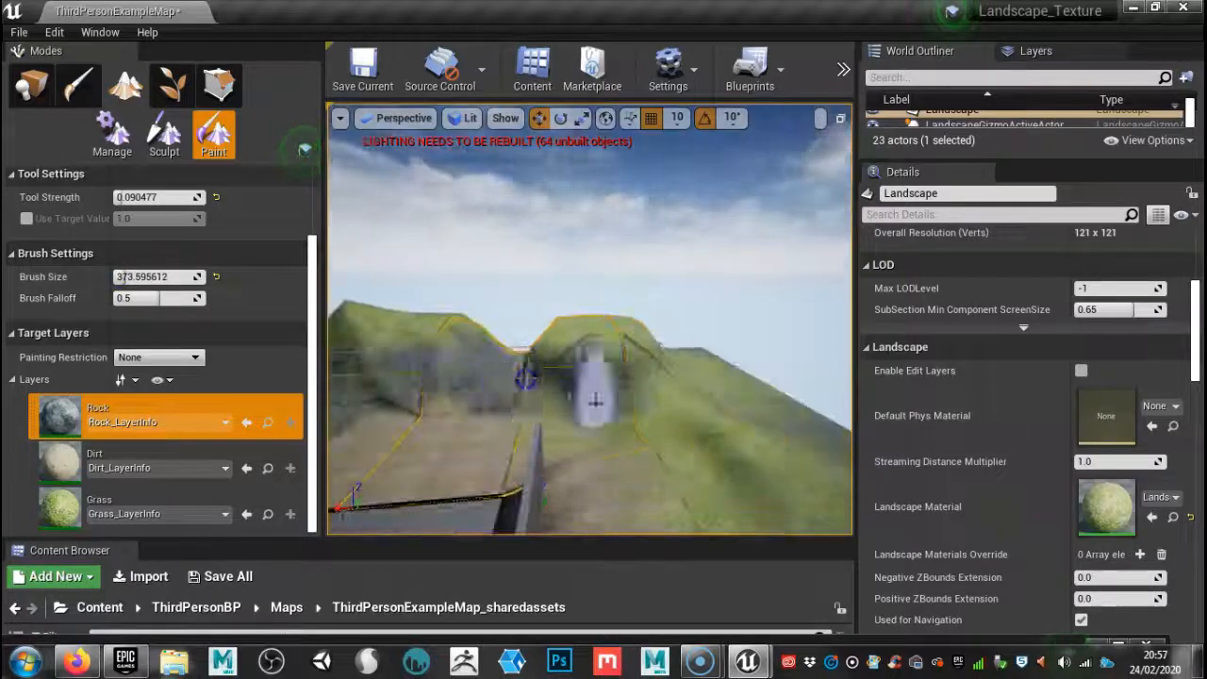
Step: Blend Dirt into the ground around the arena with tool strength about 0.043 and brush size about 1026, and inspect the whole landscape
right_drag(595, 402, 603, 404)
mouse_move(525, 436)
right_down()
mouse_move(517, 502)
mouse_move(472, 484)
mouse_move(521, 435)
right_up()
mouse_move(634, 418)
right_down()
mouse_move(496, 484)
mouse_move(553, 412)
right_up()
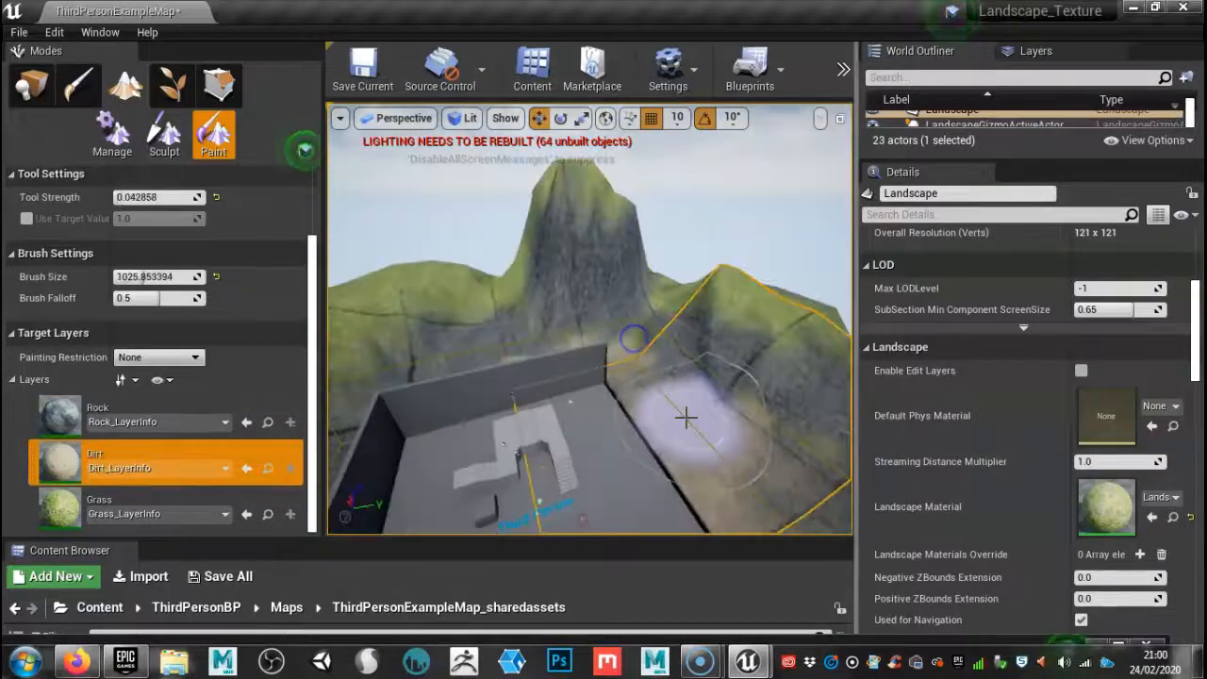
mouse_move(654, 425)
right_down()
mouse_move(604, 486)
mouse_move(660, 424)
mouse_move(538, 415)
mouse_move(557, 420)
right_up()
mouse_move(668, 430)
alt+mouse_down()
mouse_move(637, 468)
mouse_move(651, 472)
alt+mouse_up()
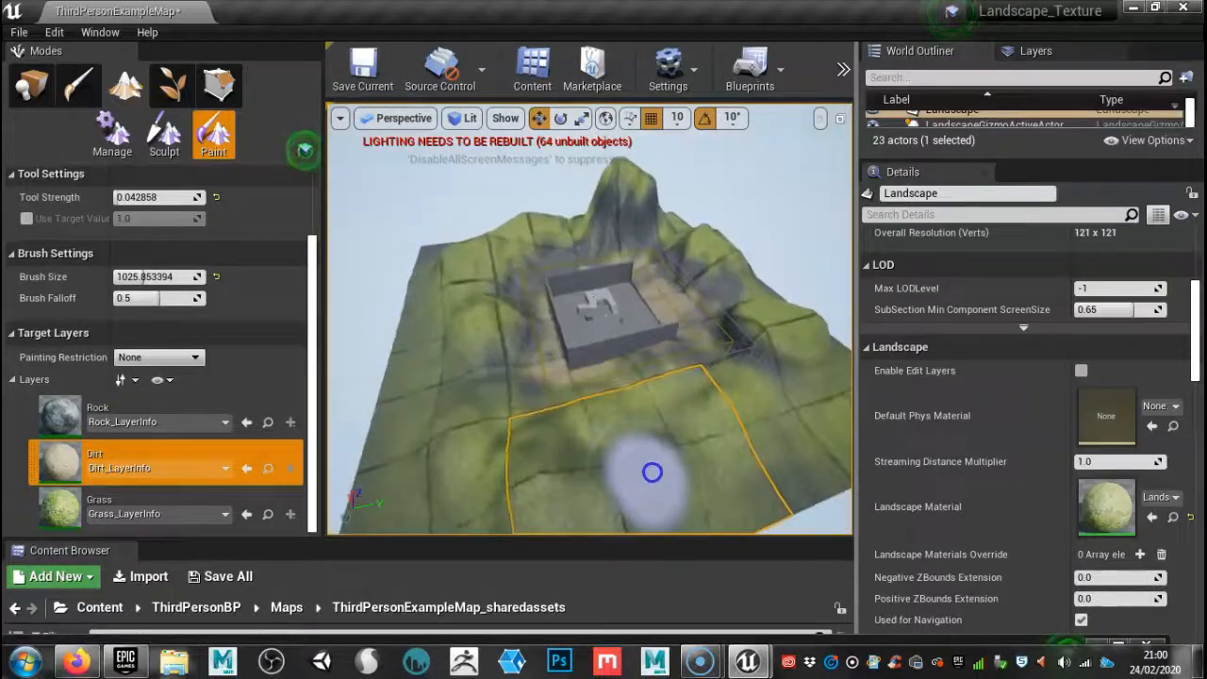
mouse_move(654, 405)
alt+mouse_down()
mouse_move(786, 391)
mouse_move(840, 328)
mouse_move(840, 388)
mouse_move(800, 418)
alt+mouse_up()
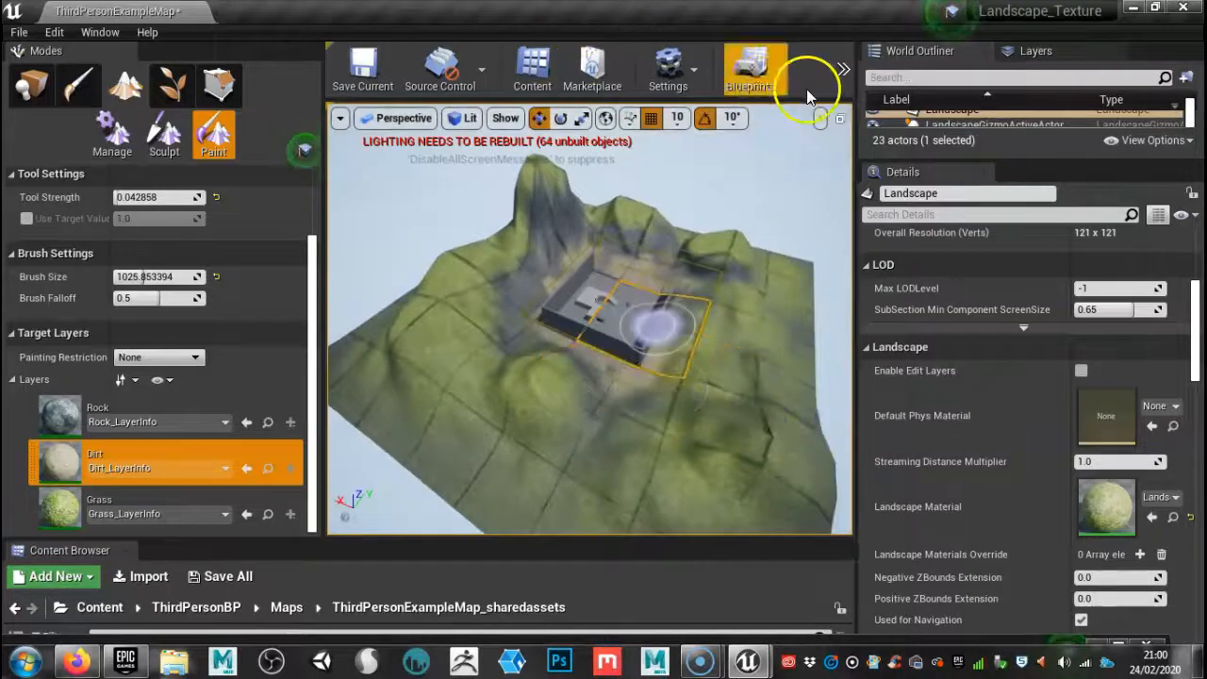
Step: Play the level and enlarge the game view to full window with character control
click(841, 83)
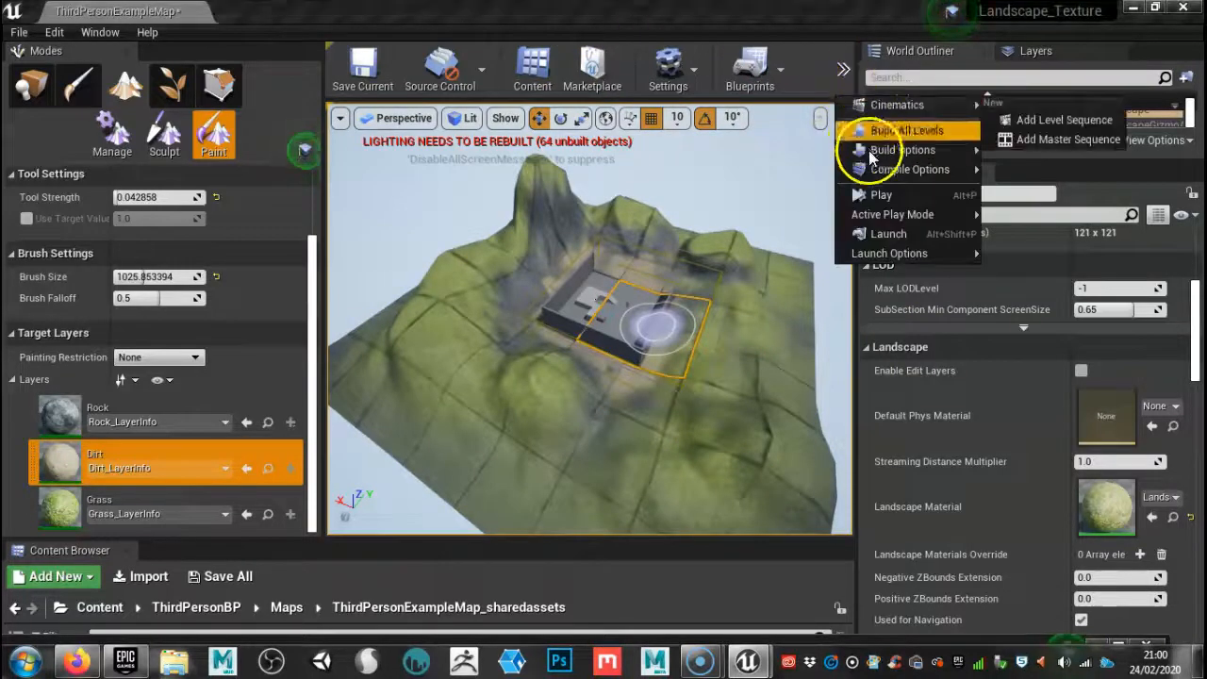
click(876, 195)
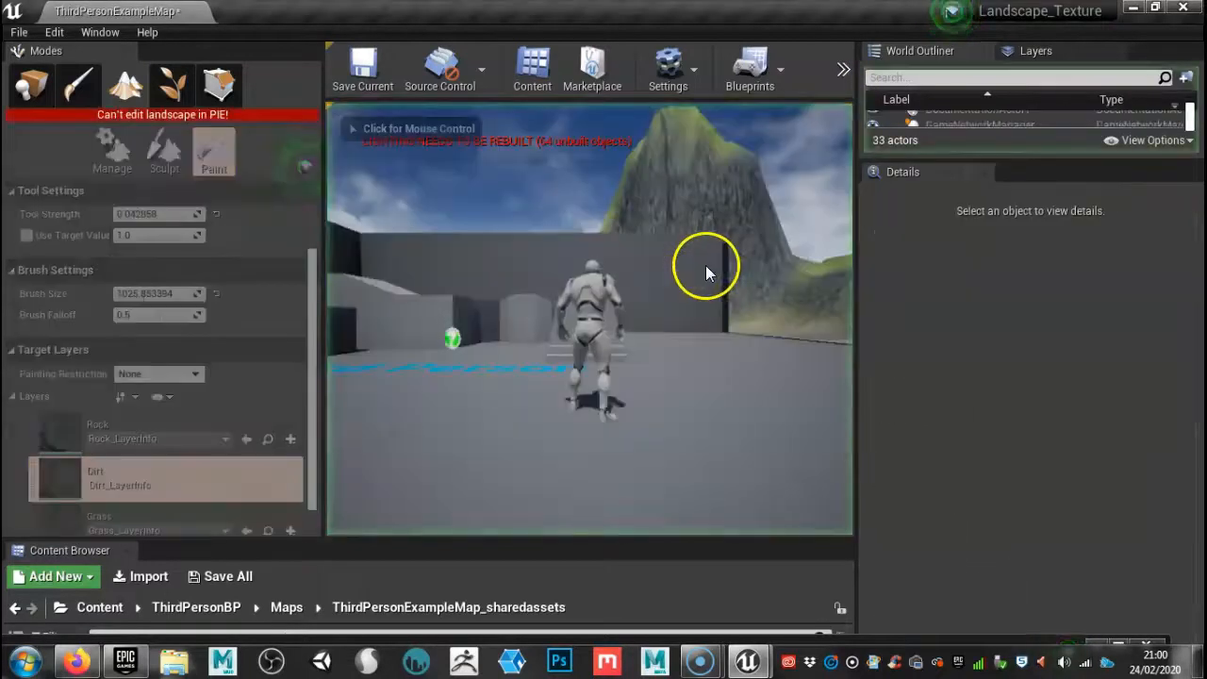
click(707, 269)
key(F11)
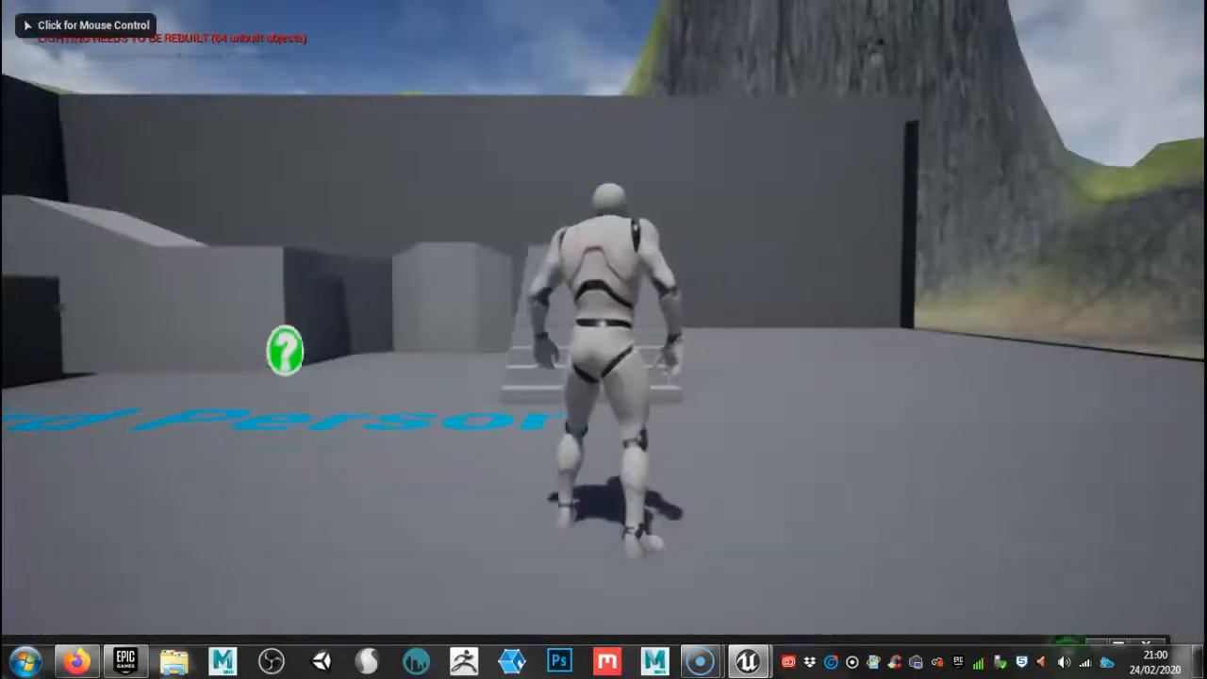
click(851, 322)
Step: Run the character out of the arena and along the hills to examine the painted Dirt, Rock and Grass blends
key(w)
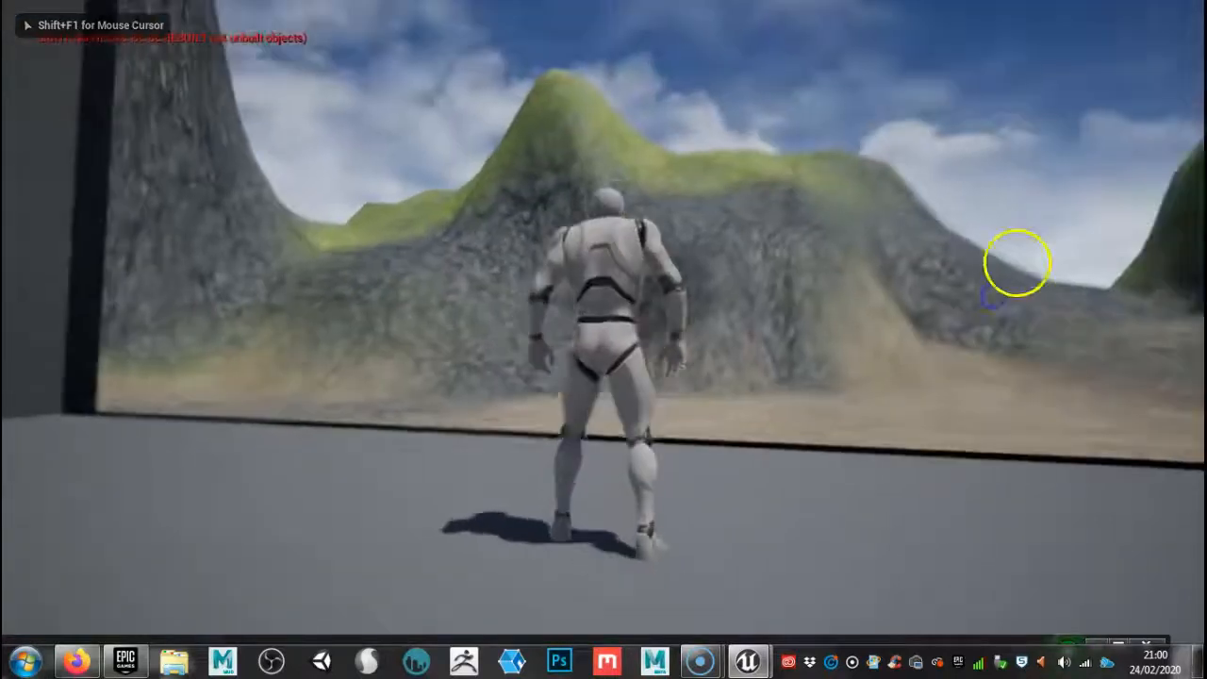
key(w)
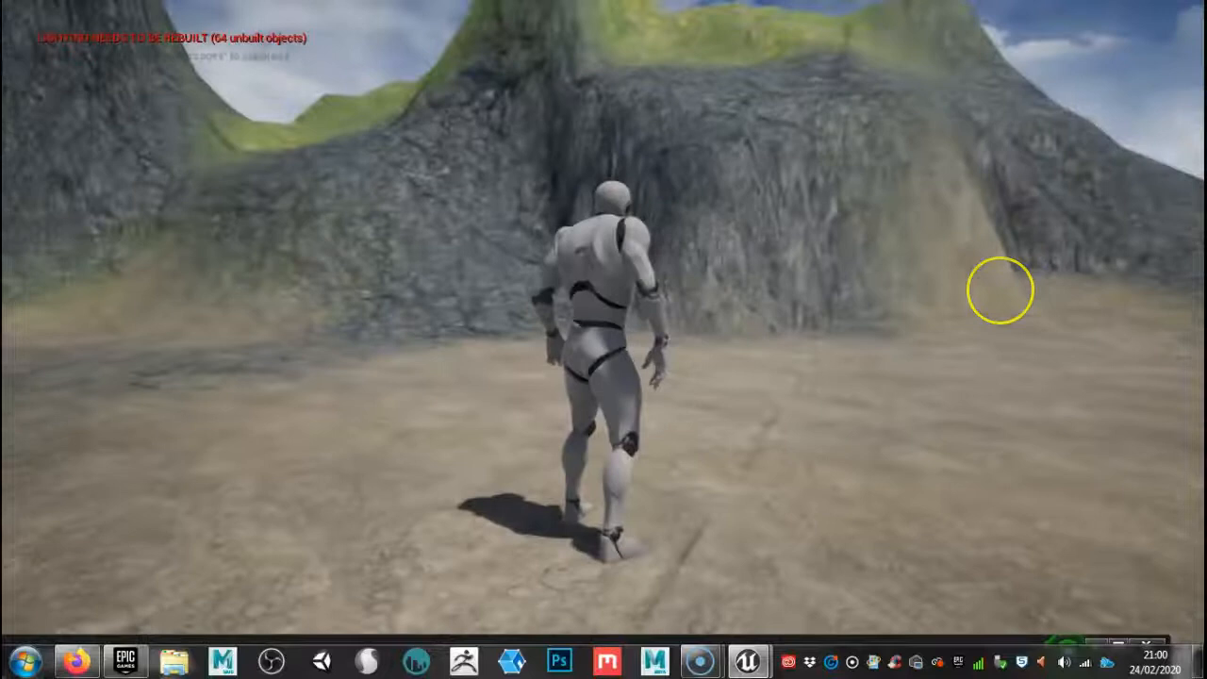
key(w)
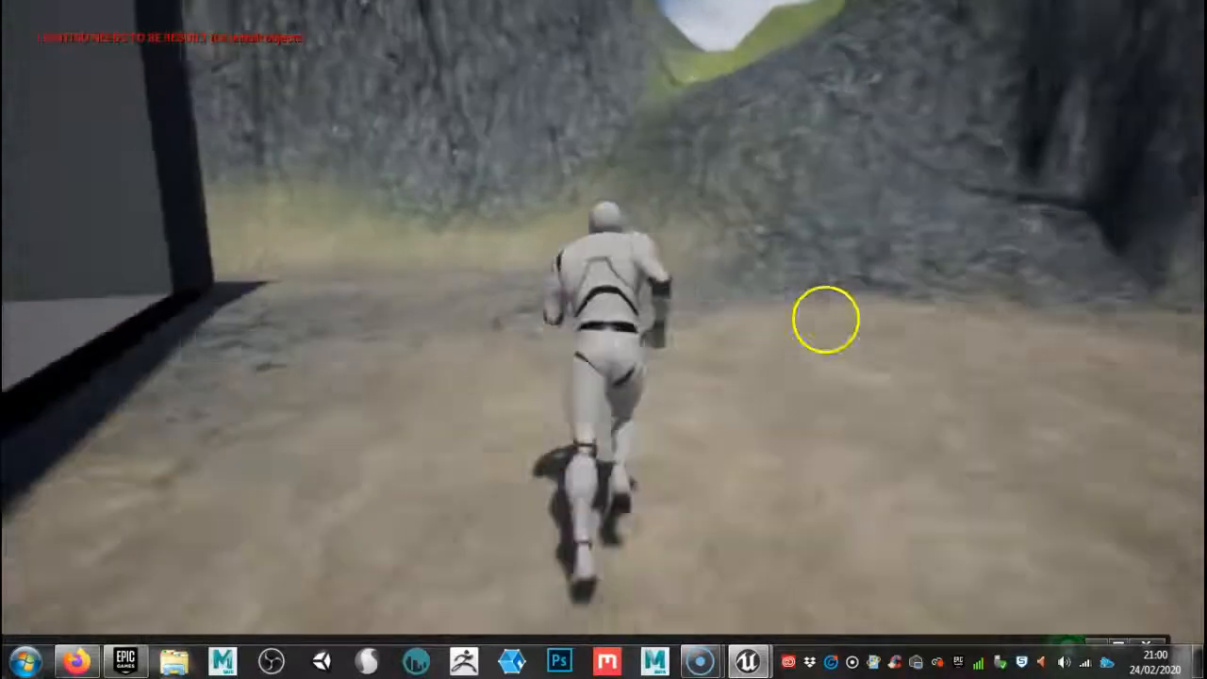
key(w)
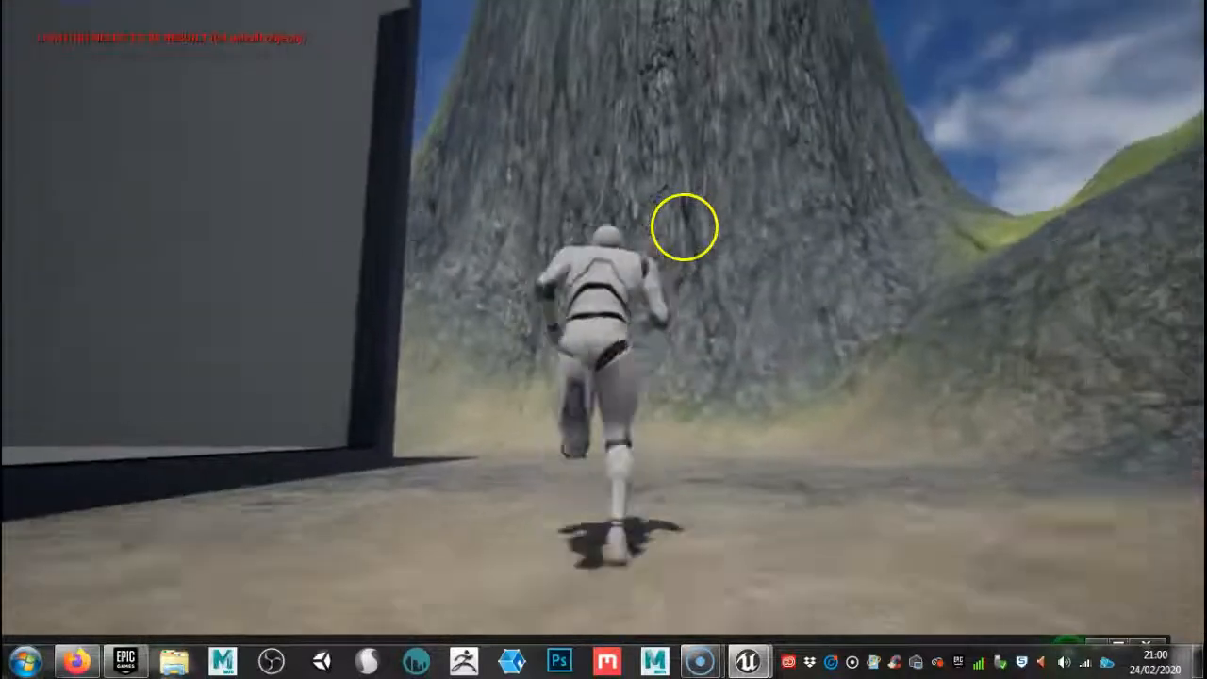
key(w)
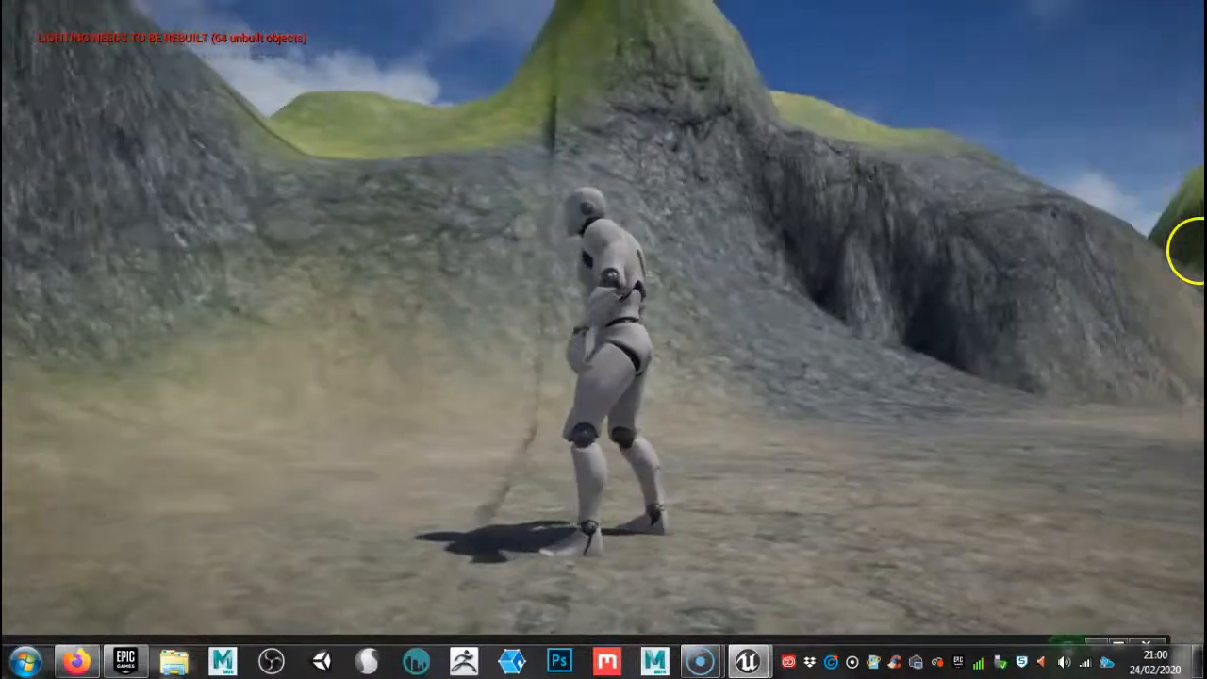
Step: Run the character across the dirt ground toward the rocky slopes to check the terrain in the windowed play session
key(w)
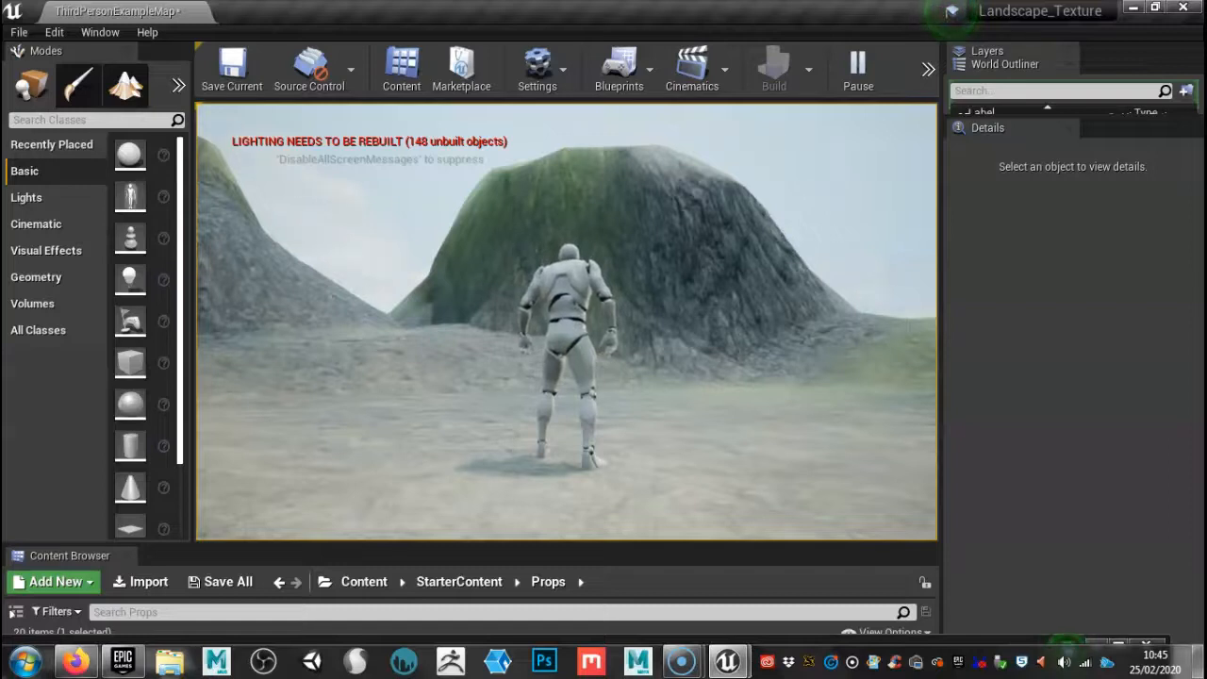
click(915, 358)
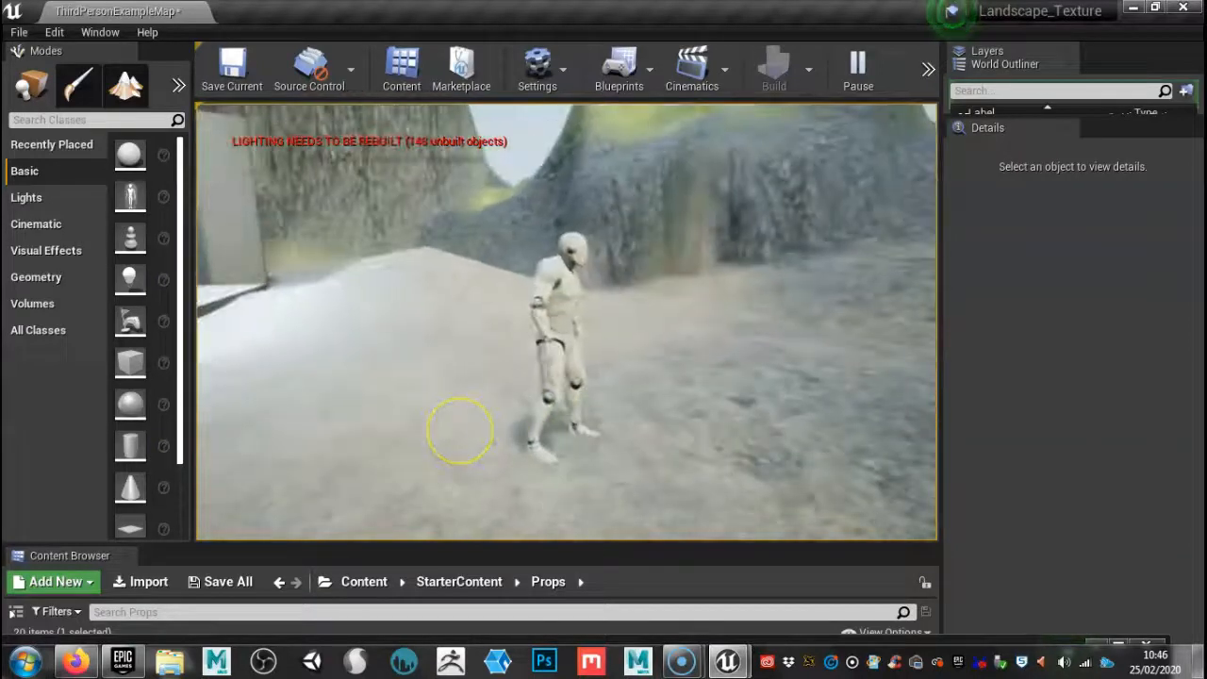
key(w)
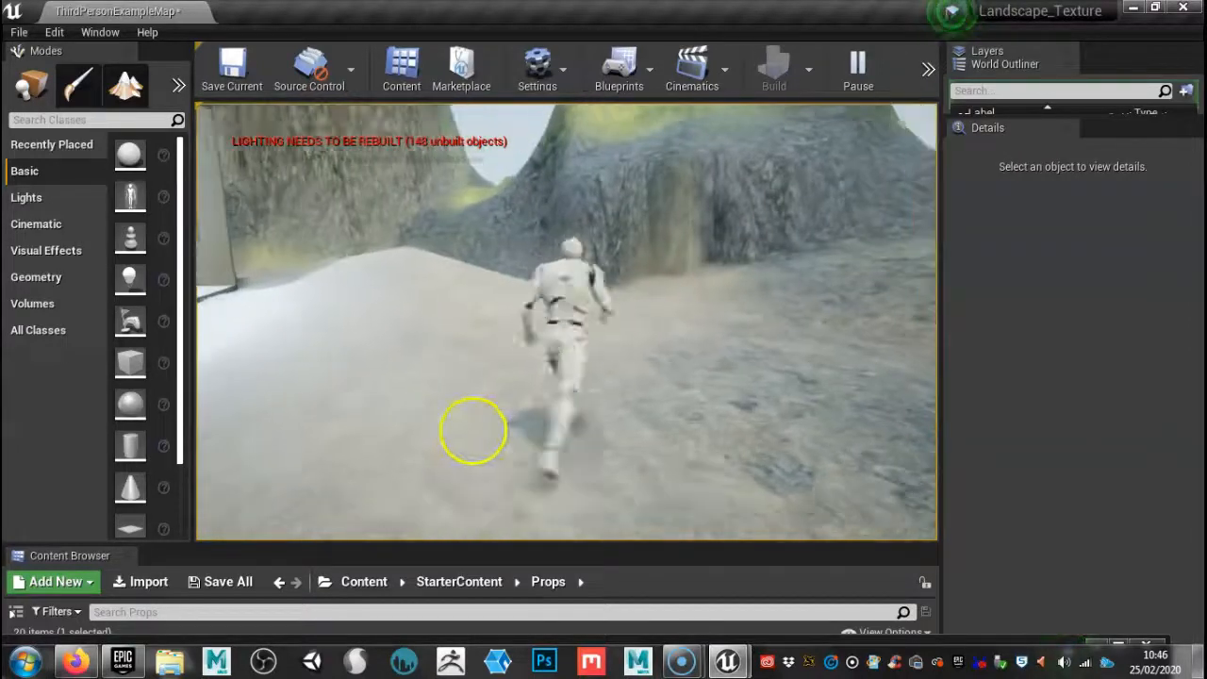